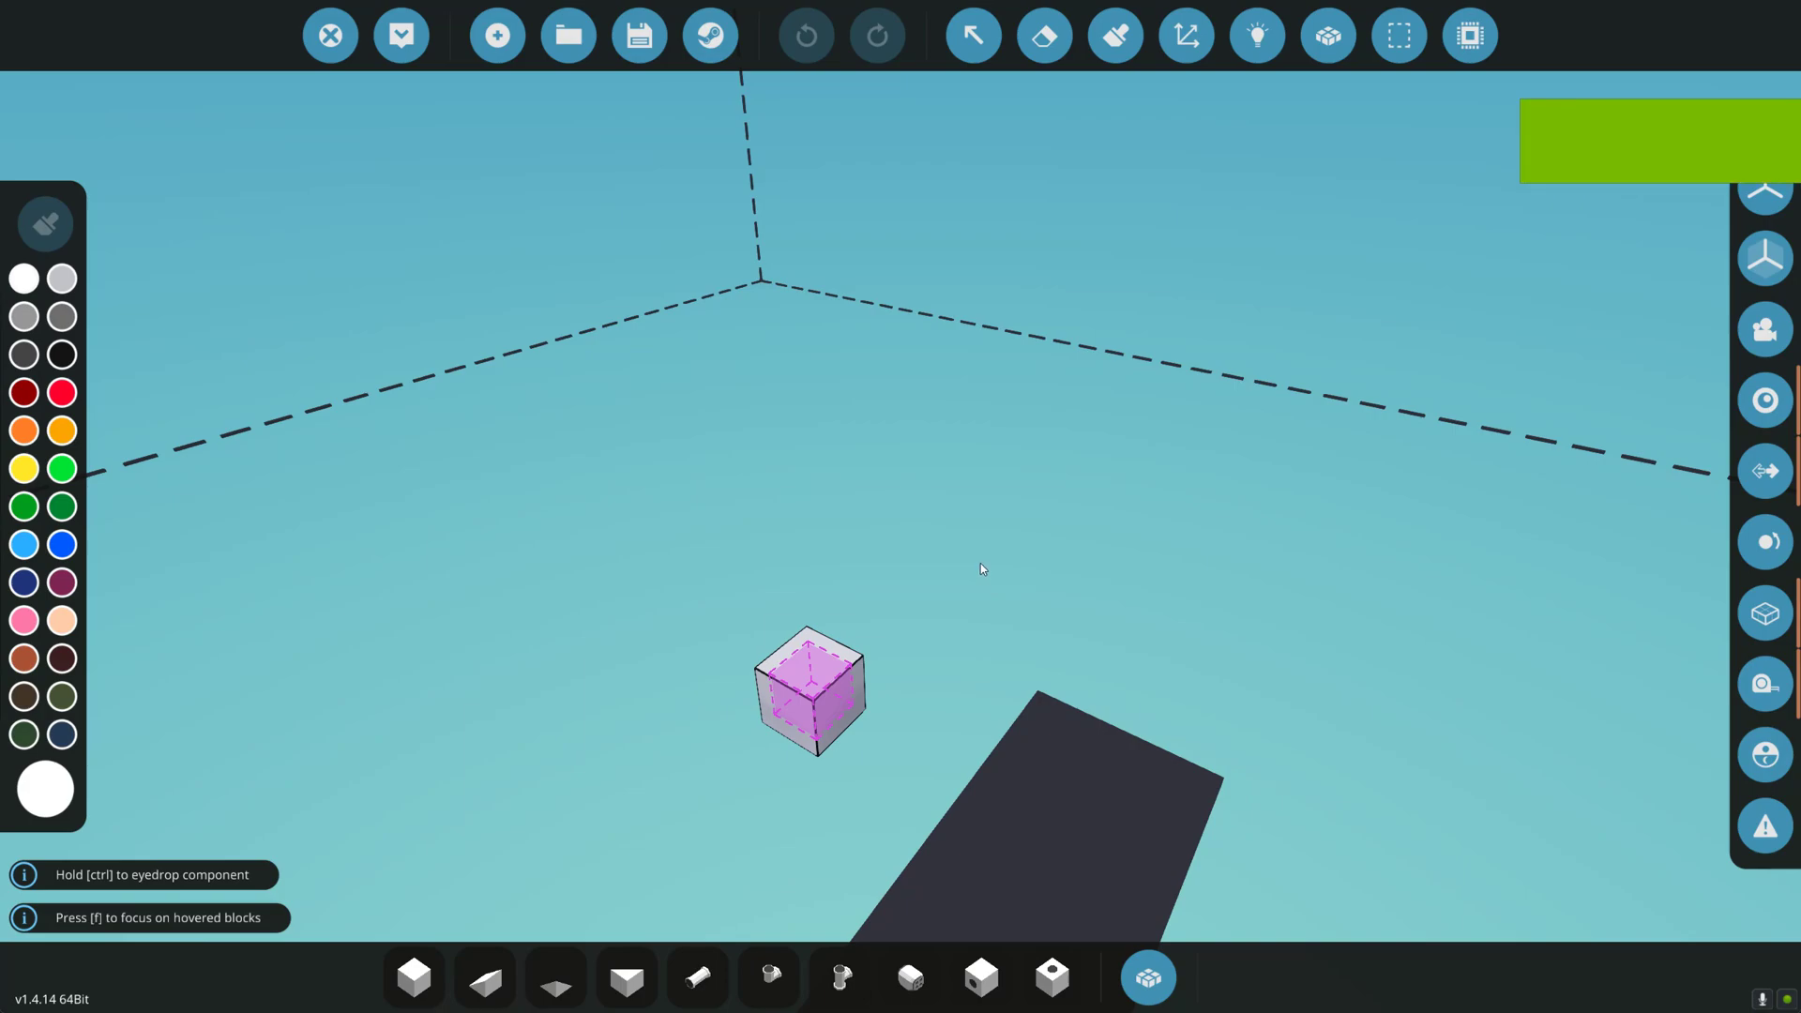
Select the basic block and turn on the red mirror plane through the starting block.
{"action": "scroll", "coordinate": [981, 579], "scroll_direction": "down", "scroll_amount": 4}
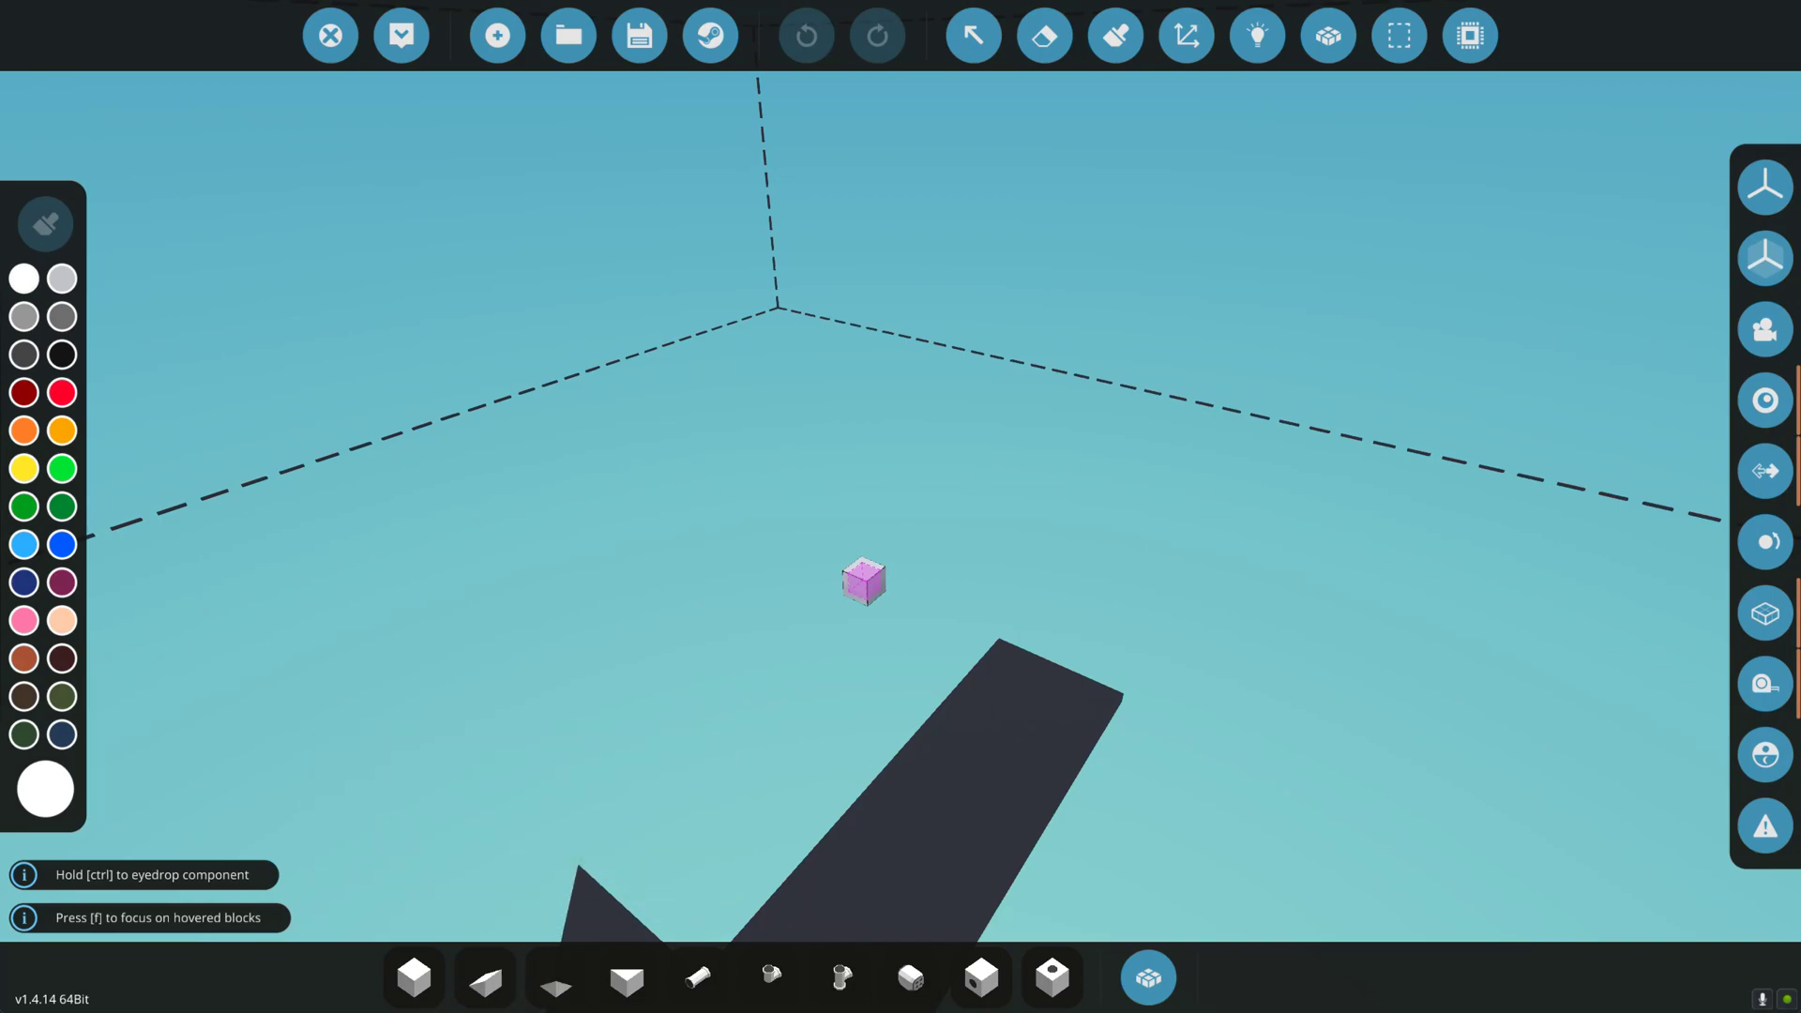
{"action": "scroll", "coordinate": [875, 772], "scroll_direction": "up", "scroll_amount": 3}
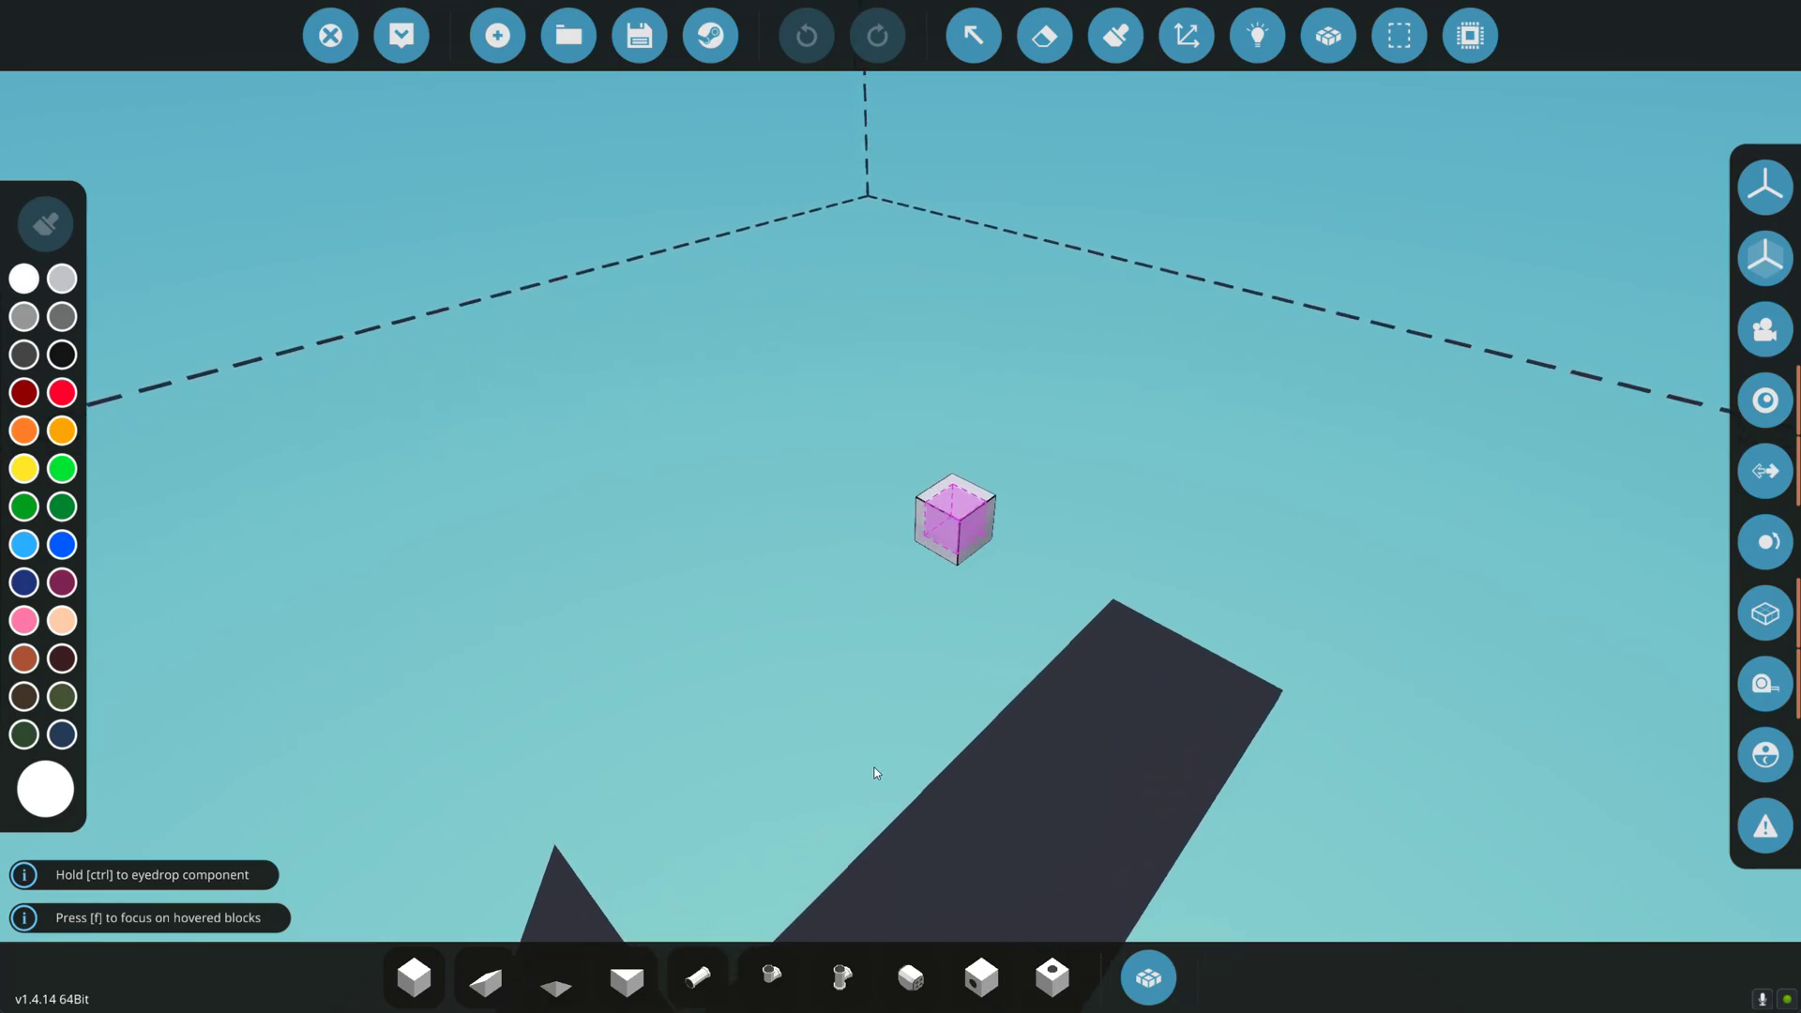
{"action": "left_click", "coordinate": [413, 978]}
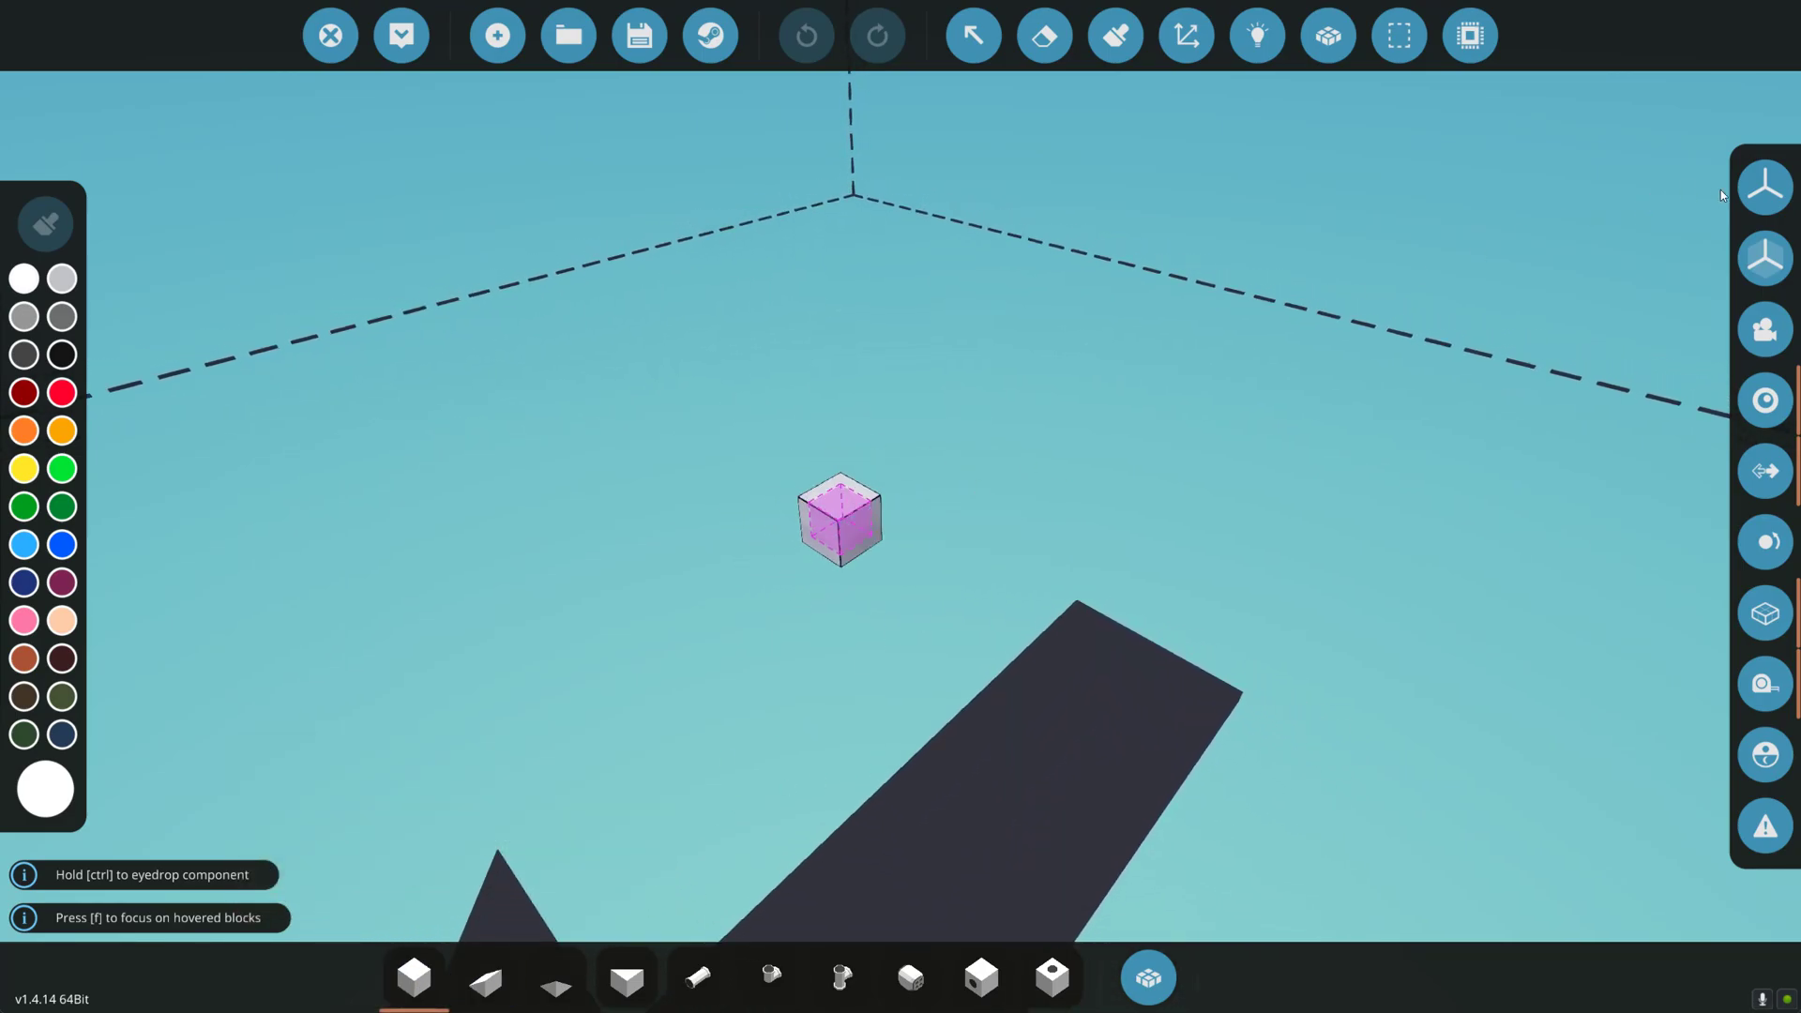
{"action": "left_click", "coordinate": [1764, 186]}
{"action": "left_click", "coordinate": [1463, 186]}
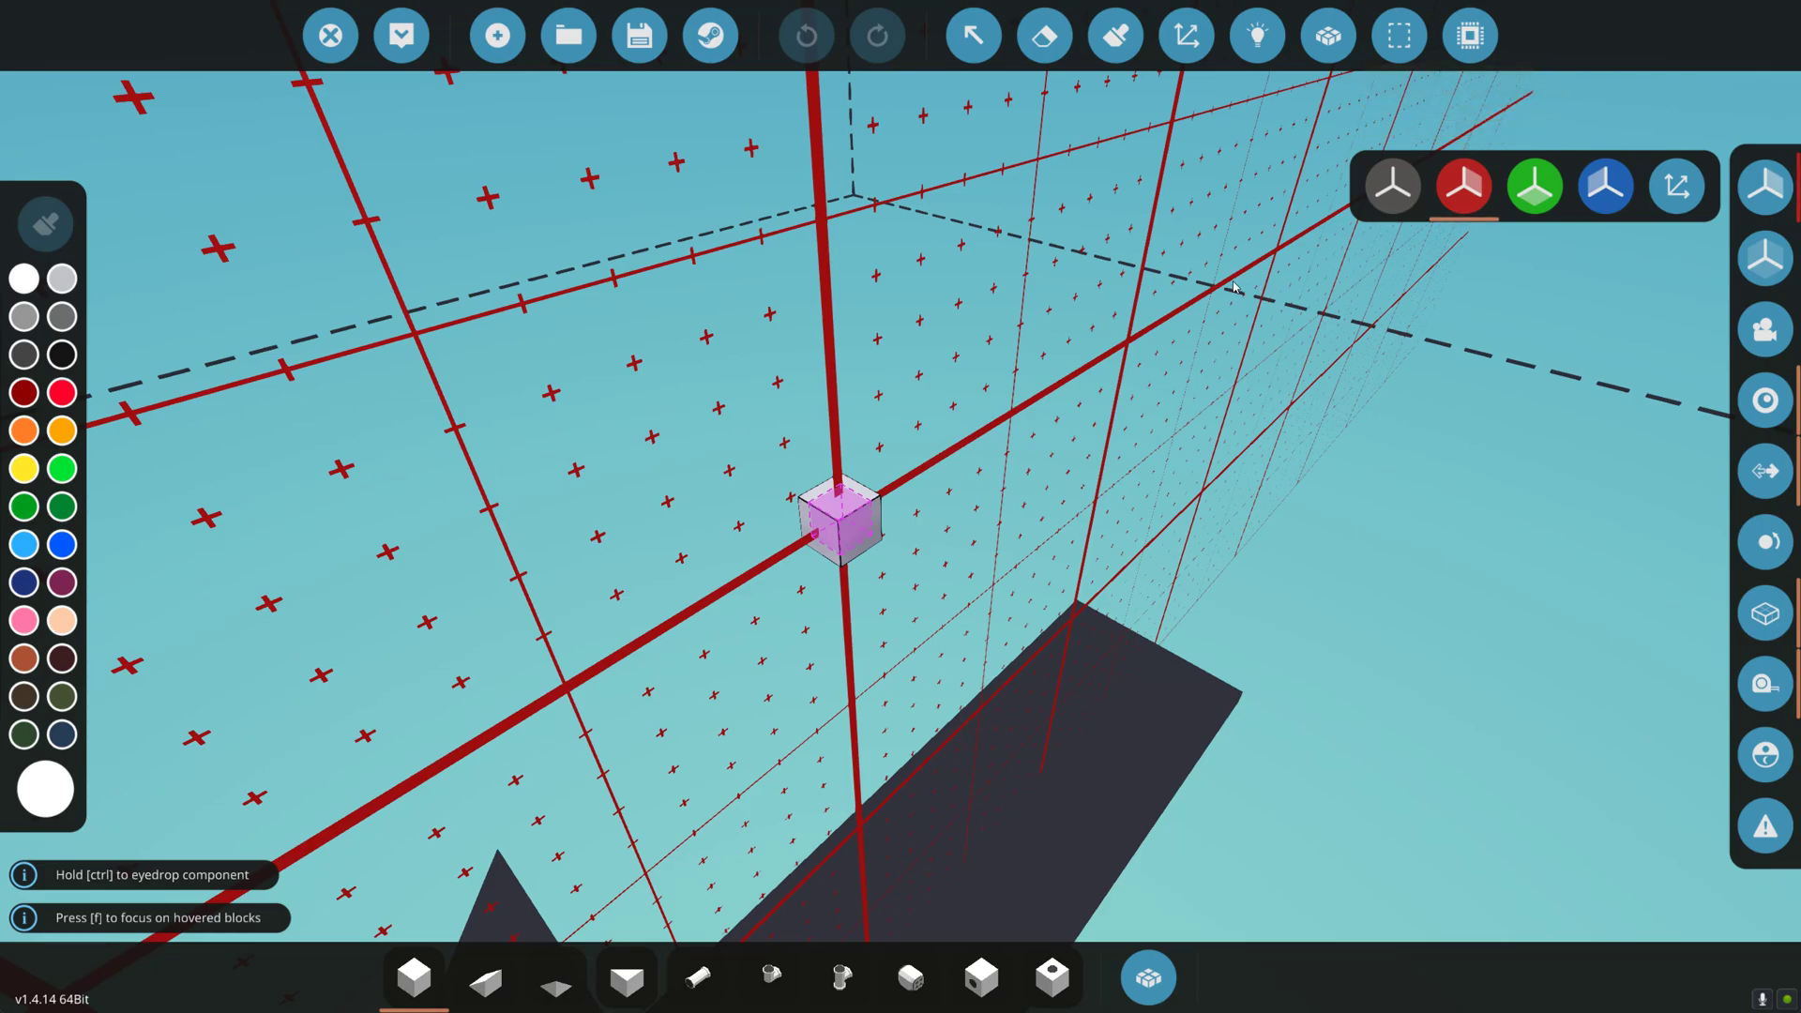
{"action": "left_click", "coordinate": [1187, 36]}
{"action": "left_click_drag", "start_coordinate": [844, 285], "coordinate": [875, 920]}
{"action": "right_click", "coordinate": [1186, 591]}
{"action": "key", "text": "w"}
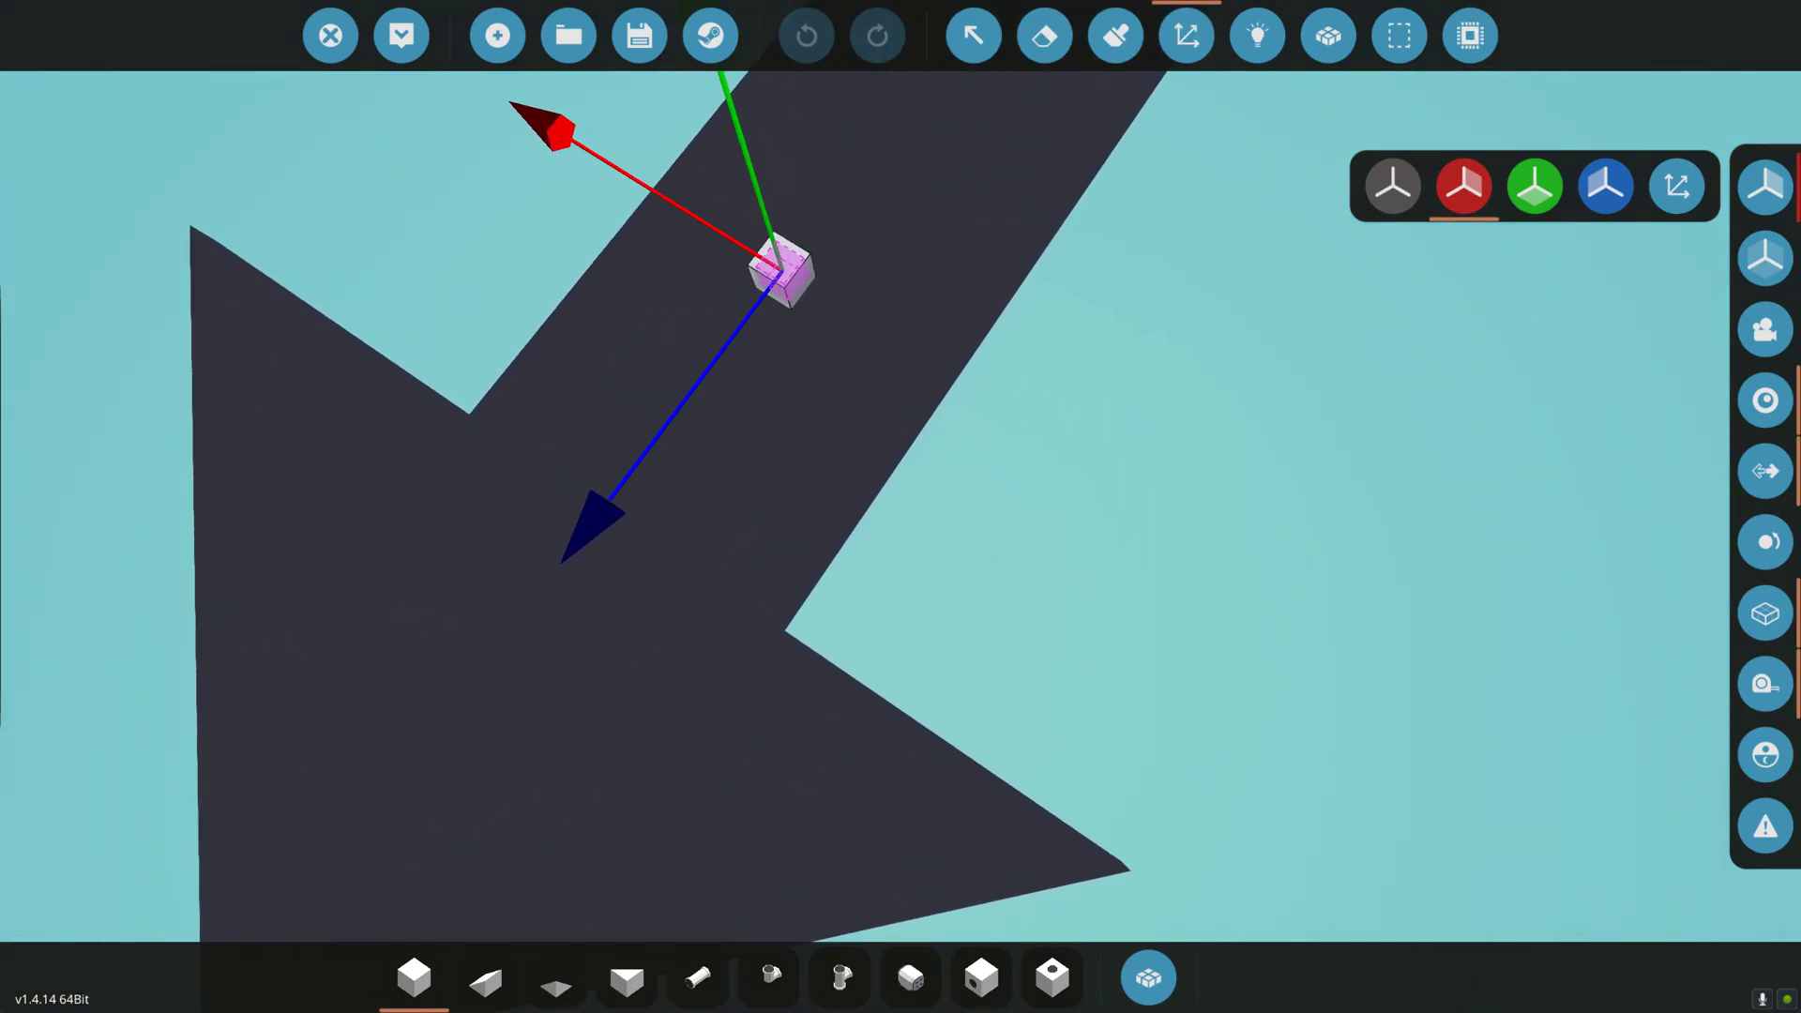
{"action": "key", "text": "s"}
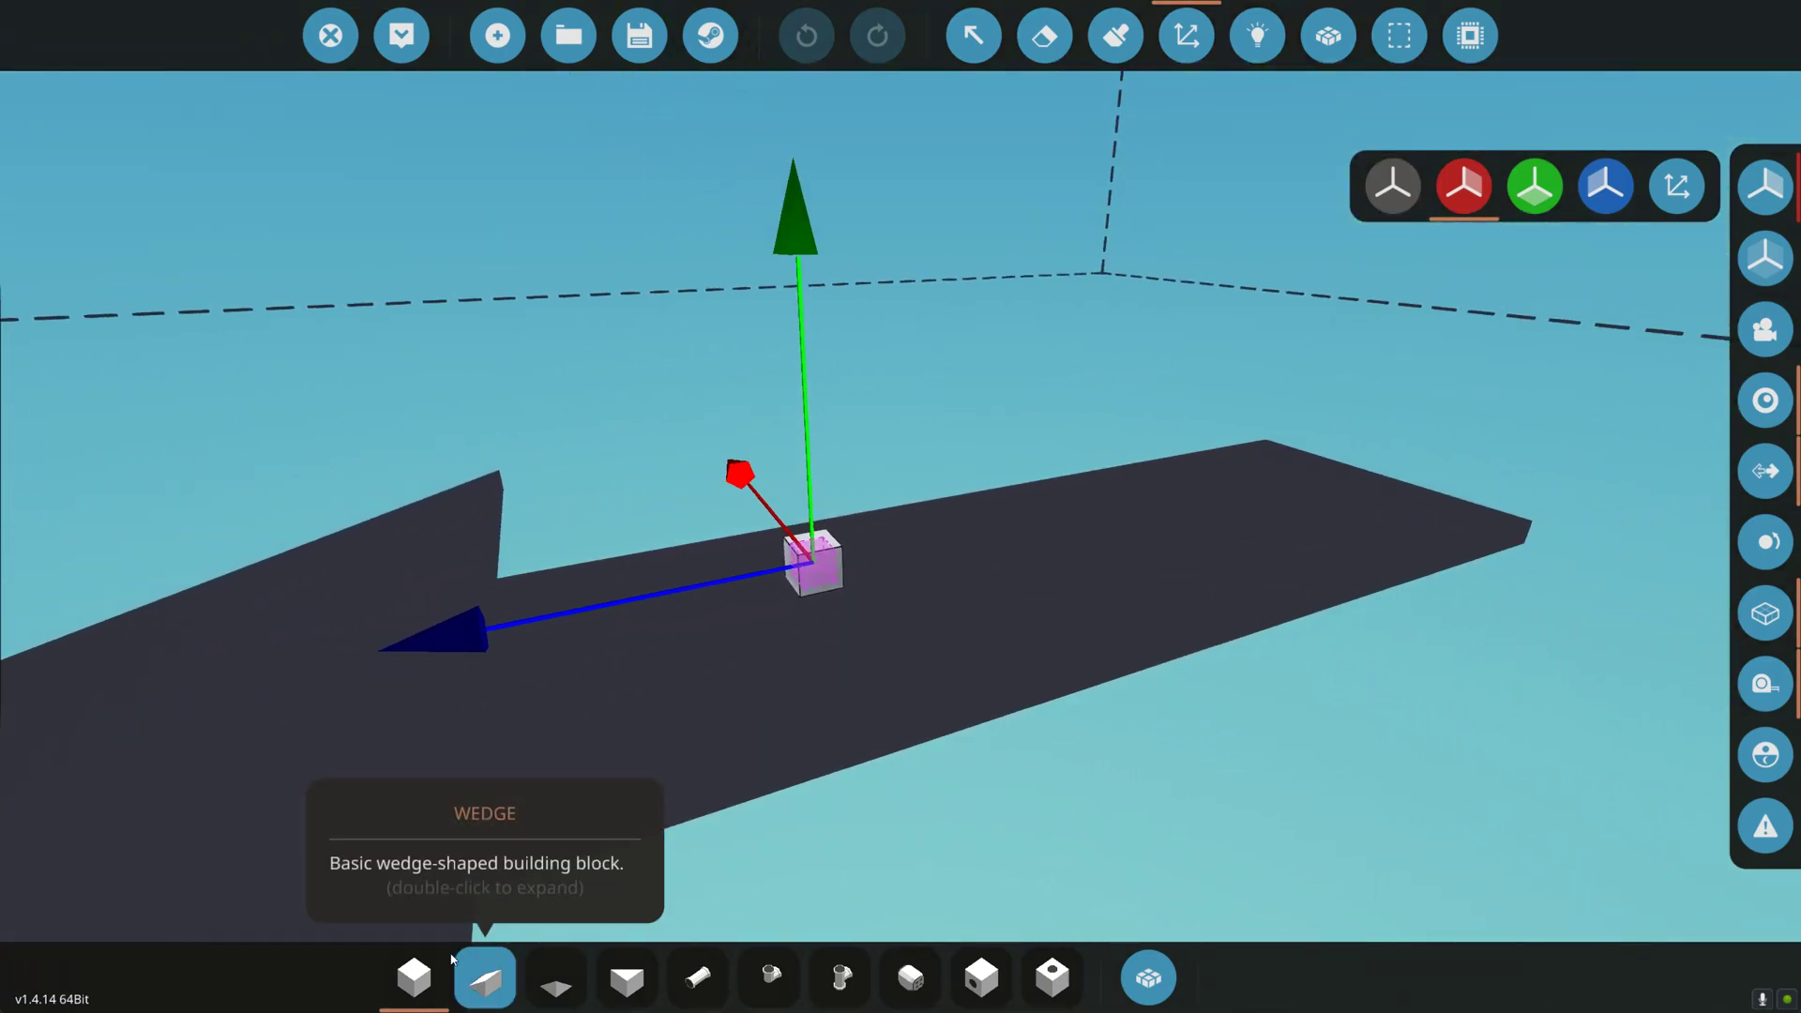
Lay a mirrored row of basic blocks out from the starting block and extend it into a flat rectangular platform.
{"action": "left_click", "coordinate": [414, 975]}
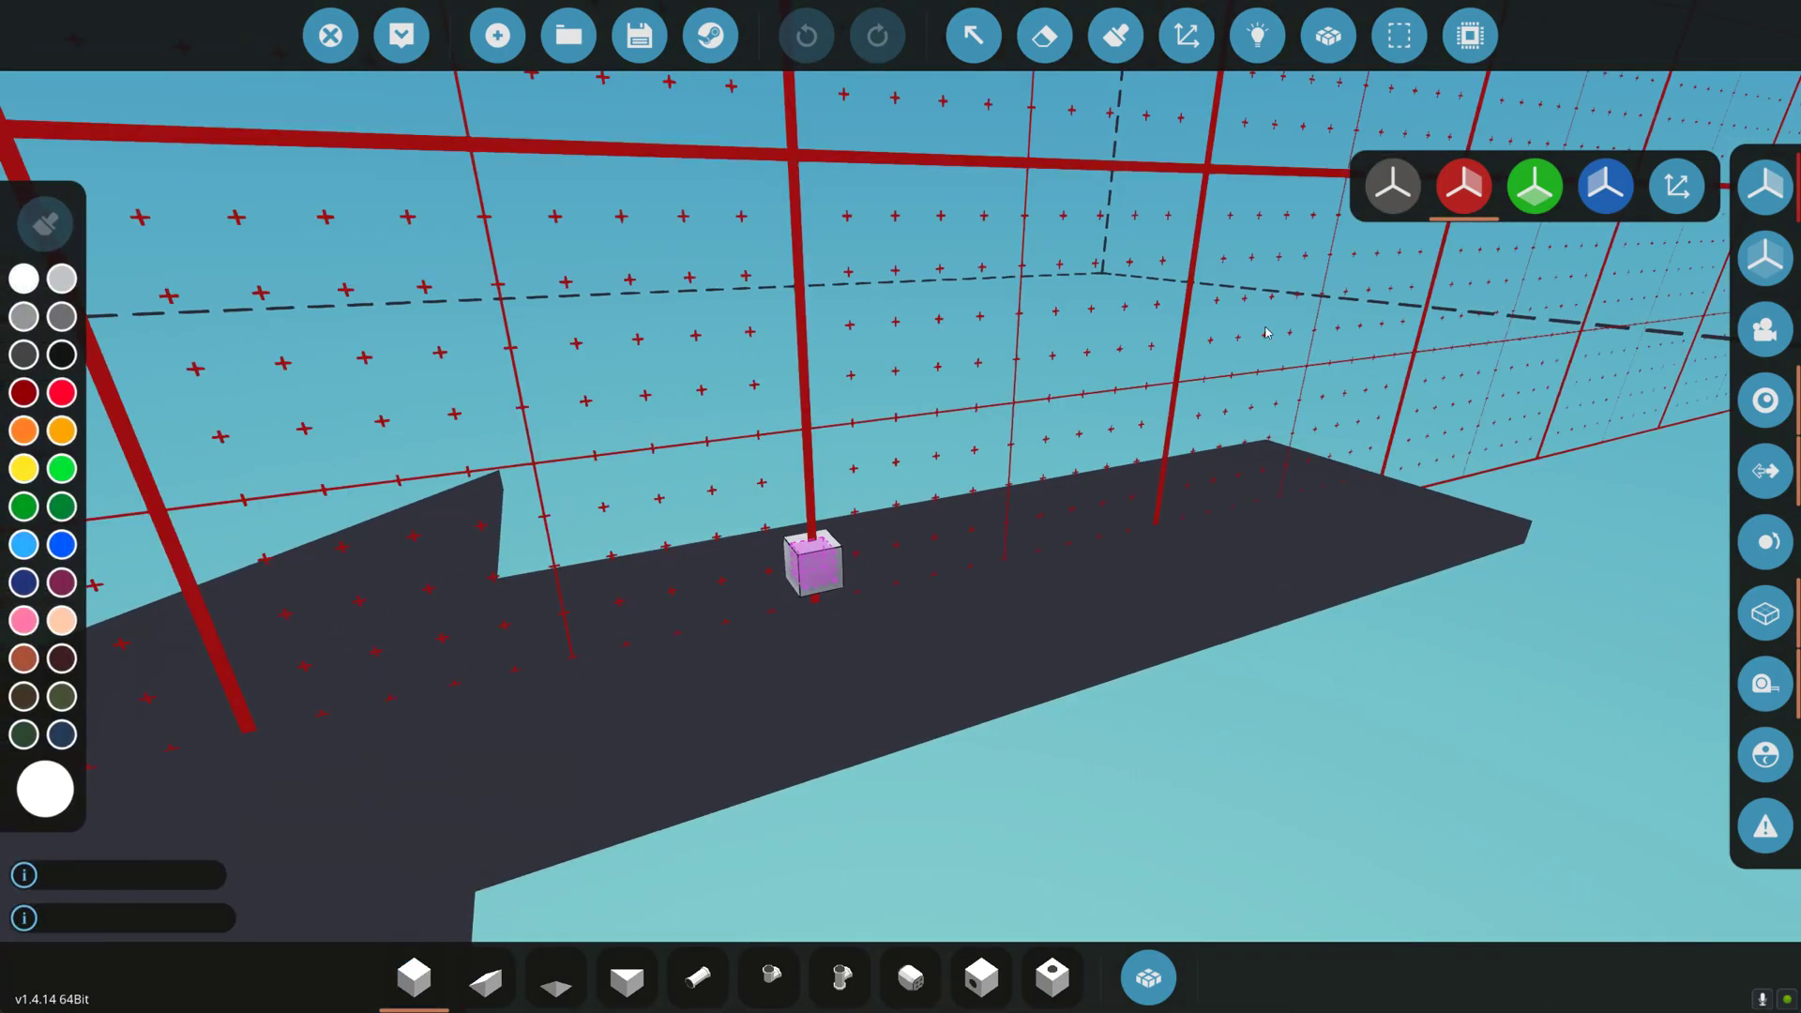
{"action": "key", "text": "w"}
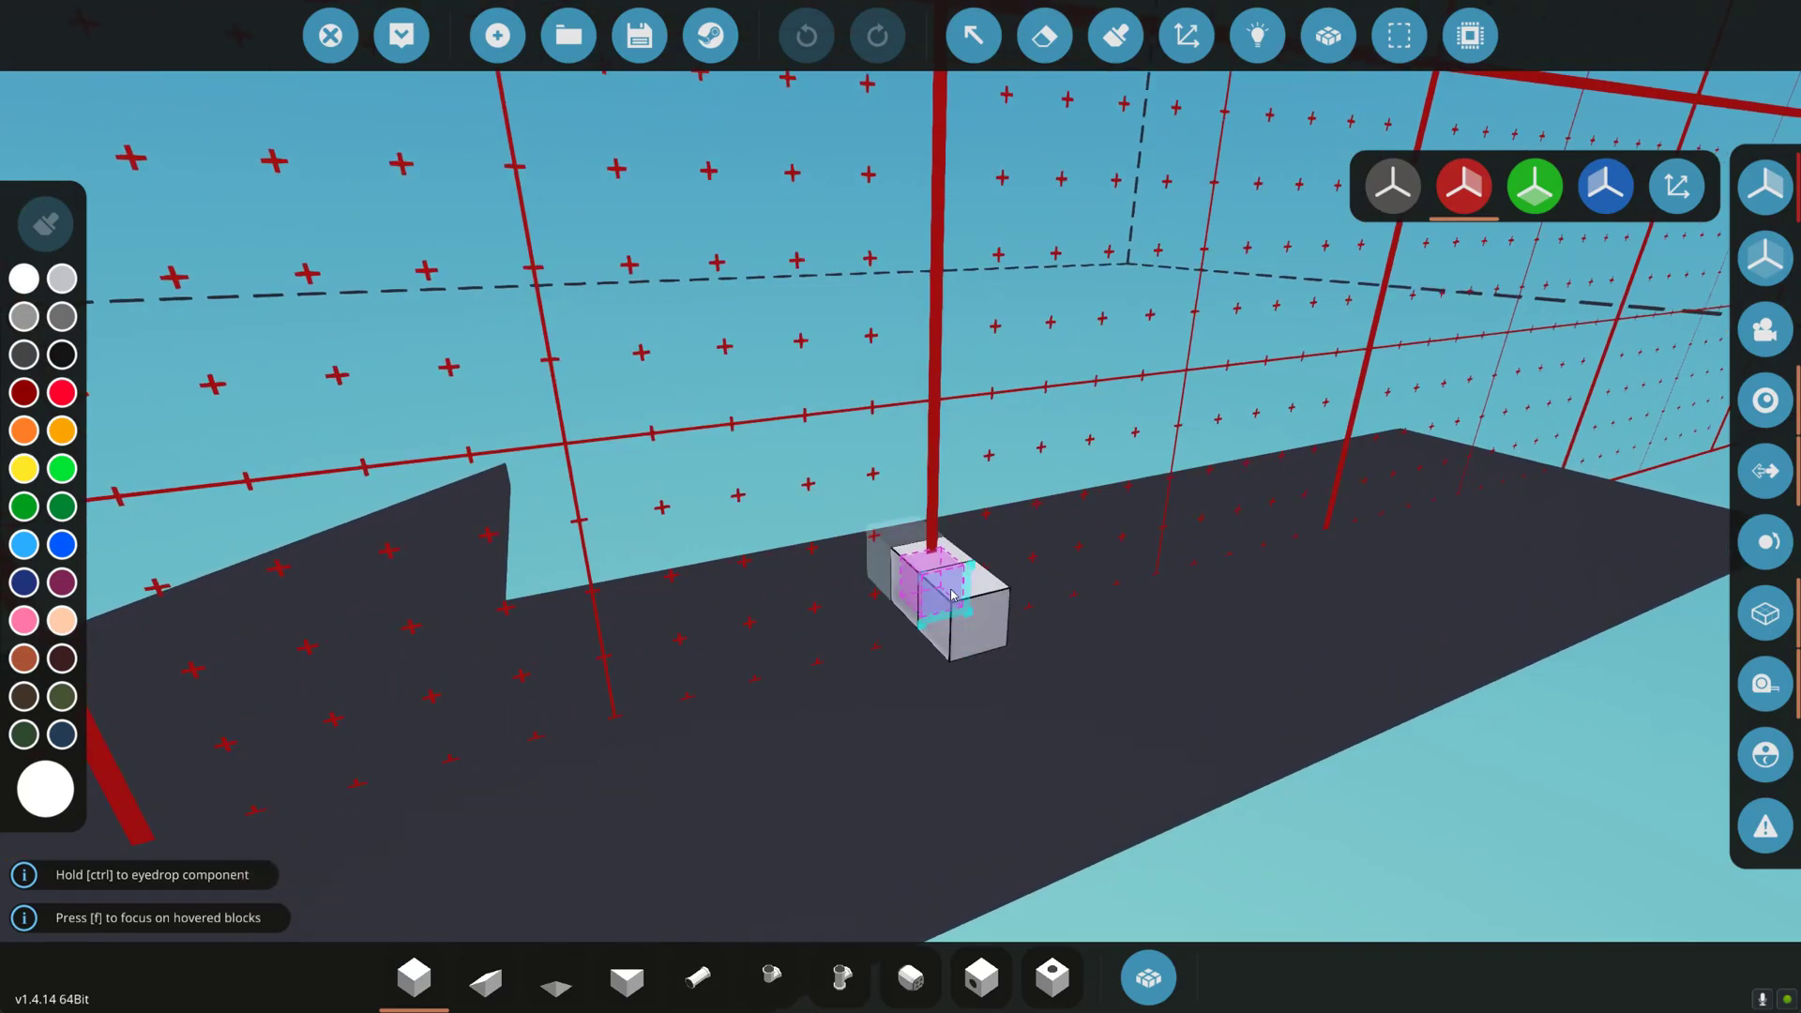
{"action": "right_click", "coordinate": [957, 614]}
{"action": "key", "text": "a"}
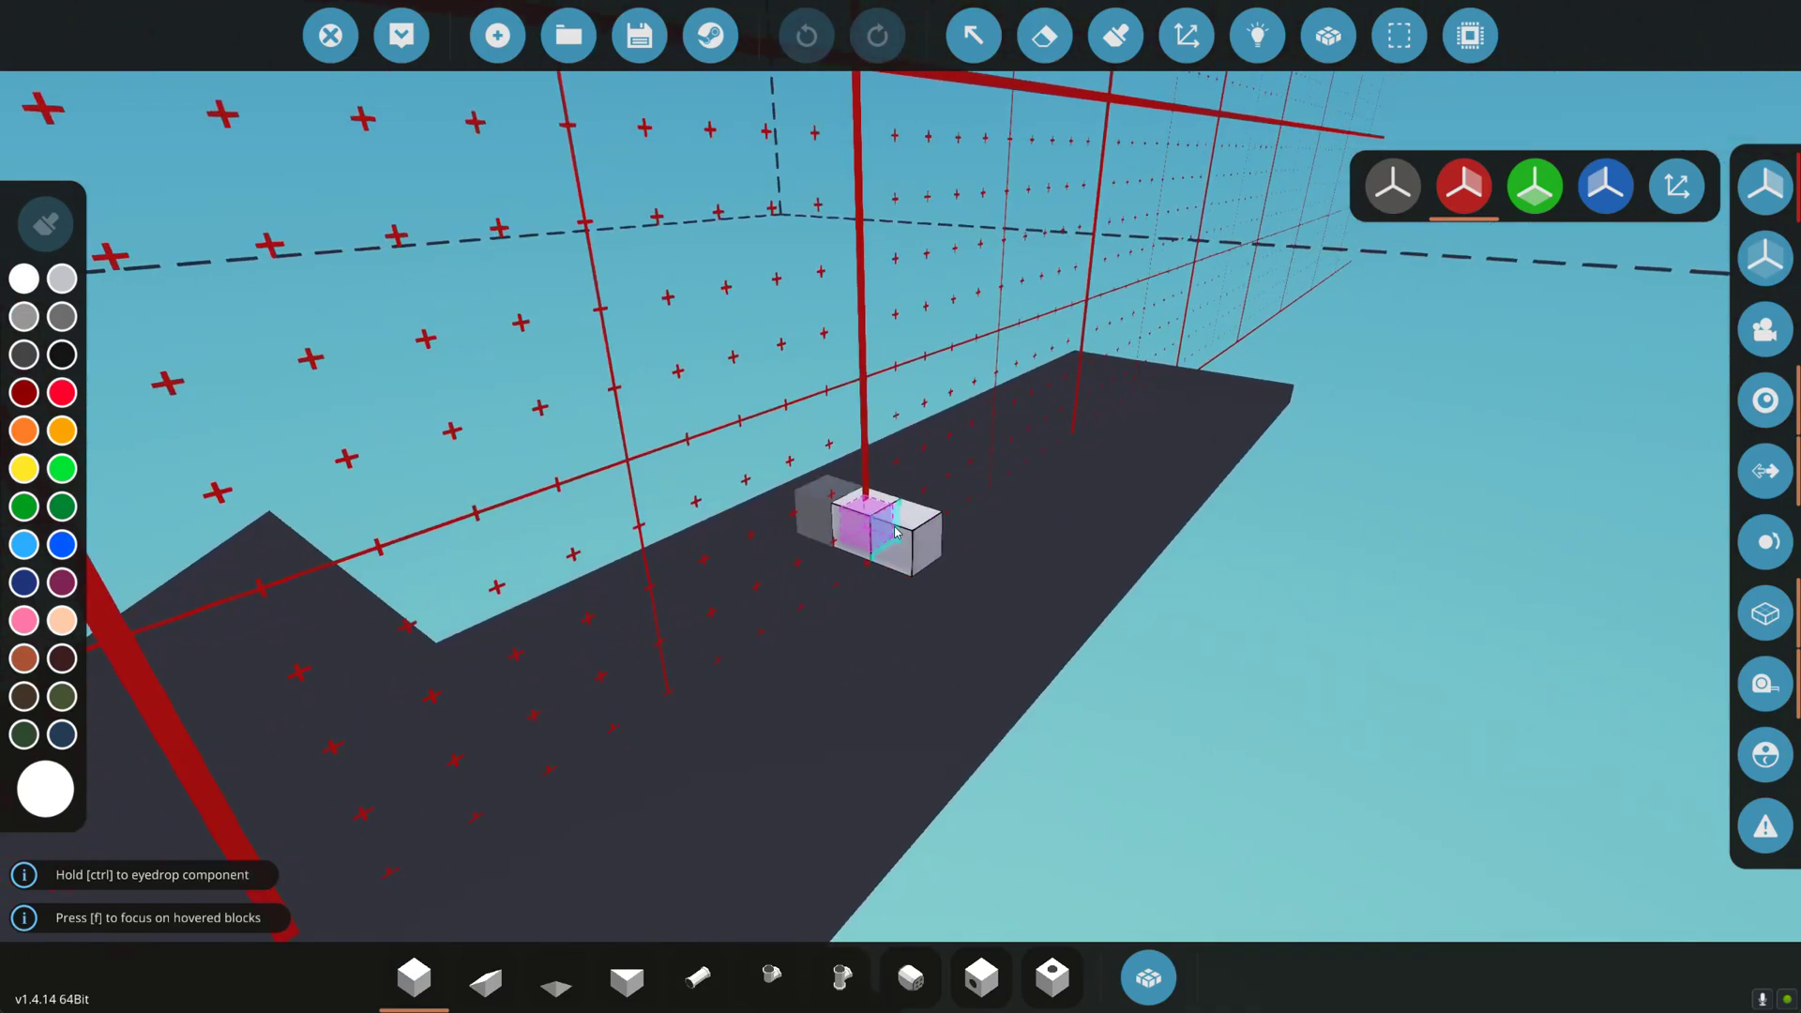
{"action": "left_click_drag", "start_coordinate": [894, 528], "coordinate": [1101, 594]}
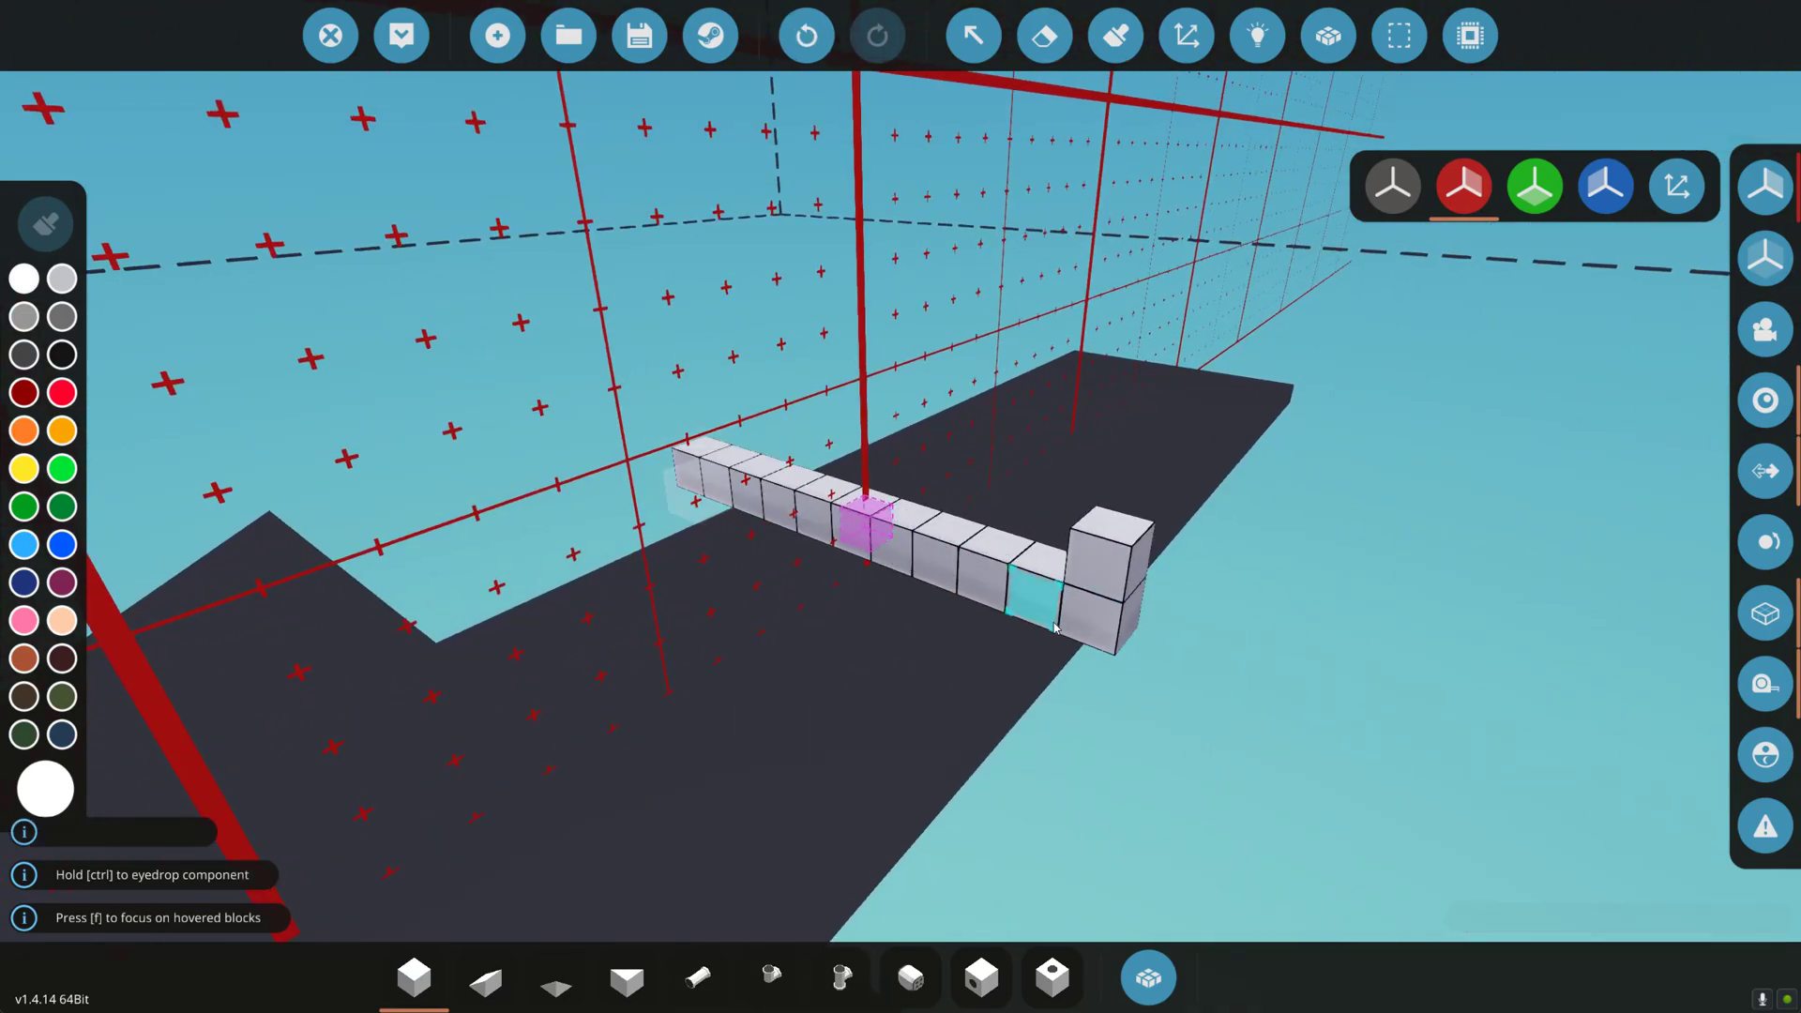
{"action": "left_click_drag", "start_coordinate": [611, 472], "coordinate": [707, 658]}
{"action": "key", "text": "w"}
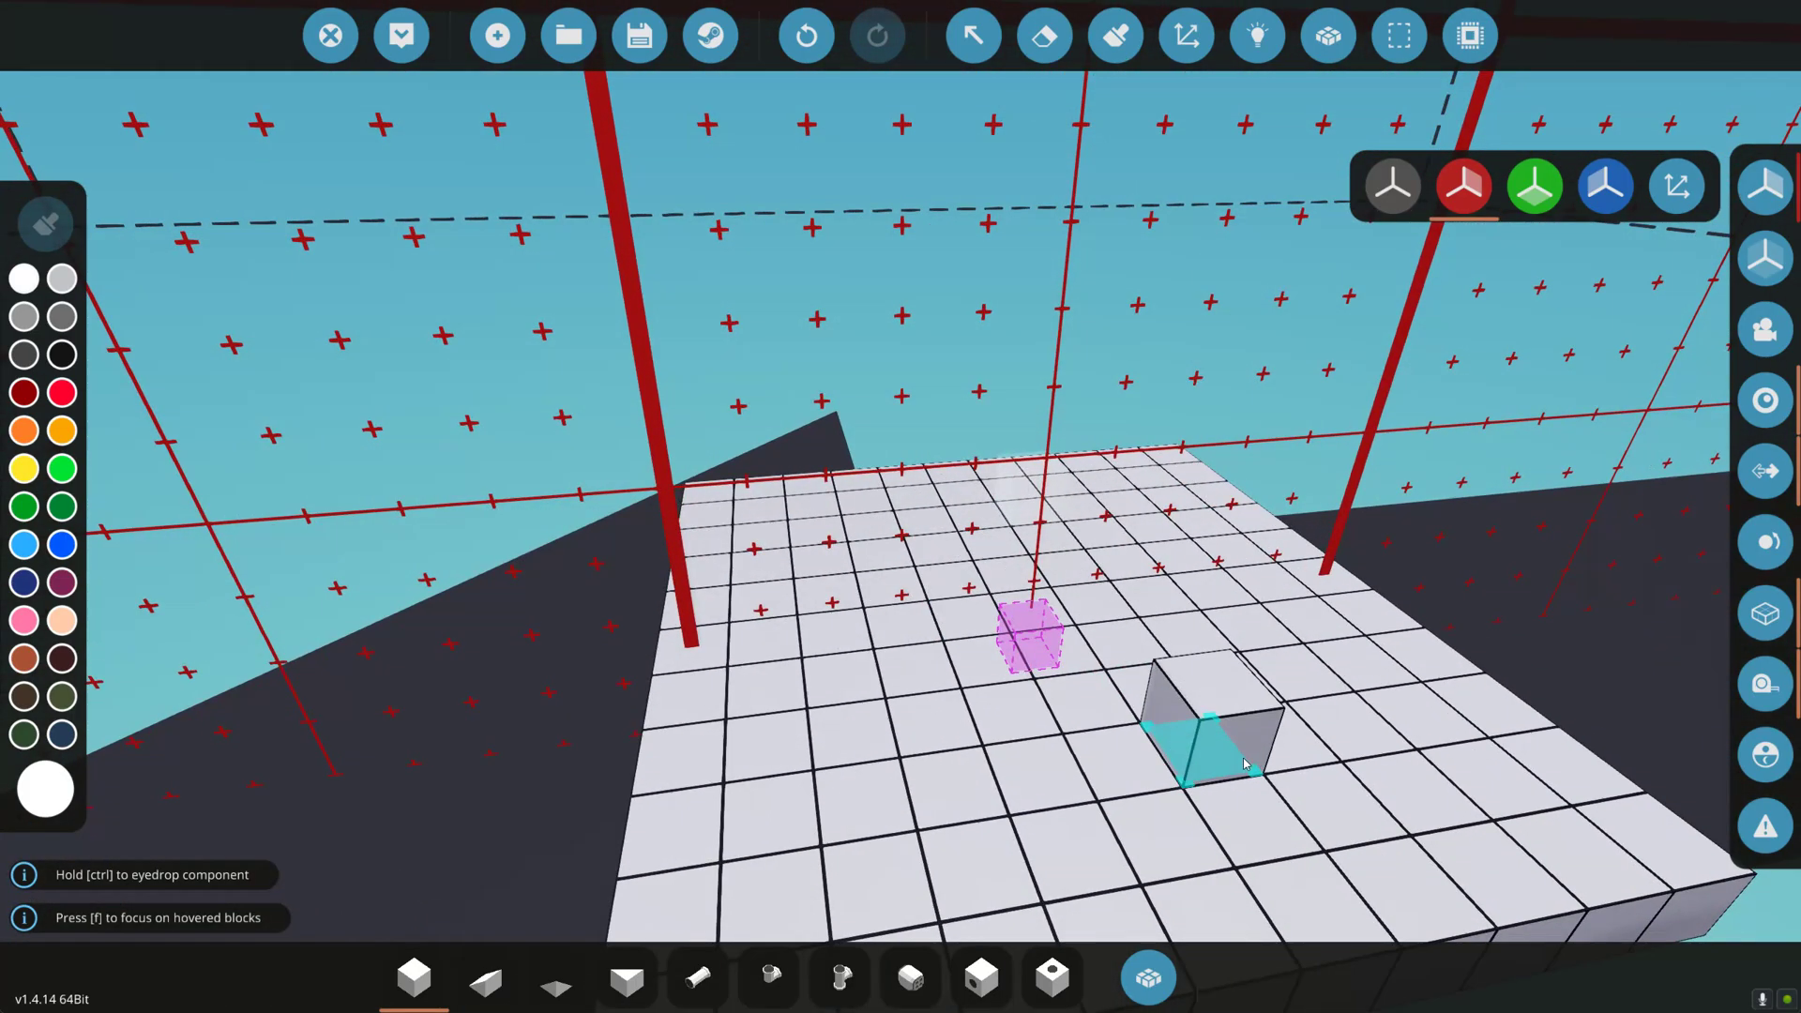
Search the component inventory for "mod" and select the Modular Engine Crankshaft 1x1.
{"action": "left_click", "coordinate": [1154, 985]}
{"action": "type", "text": "mod"}
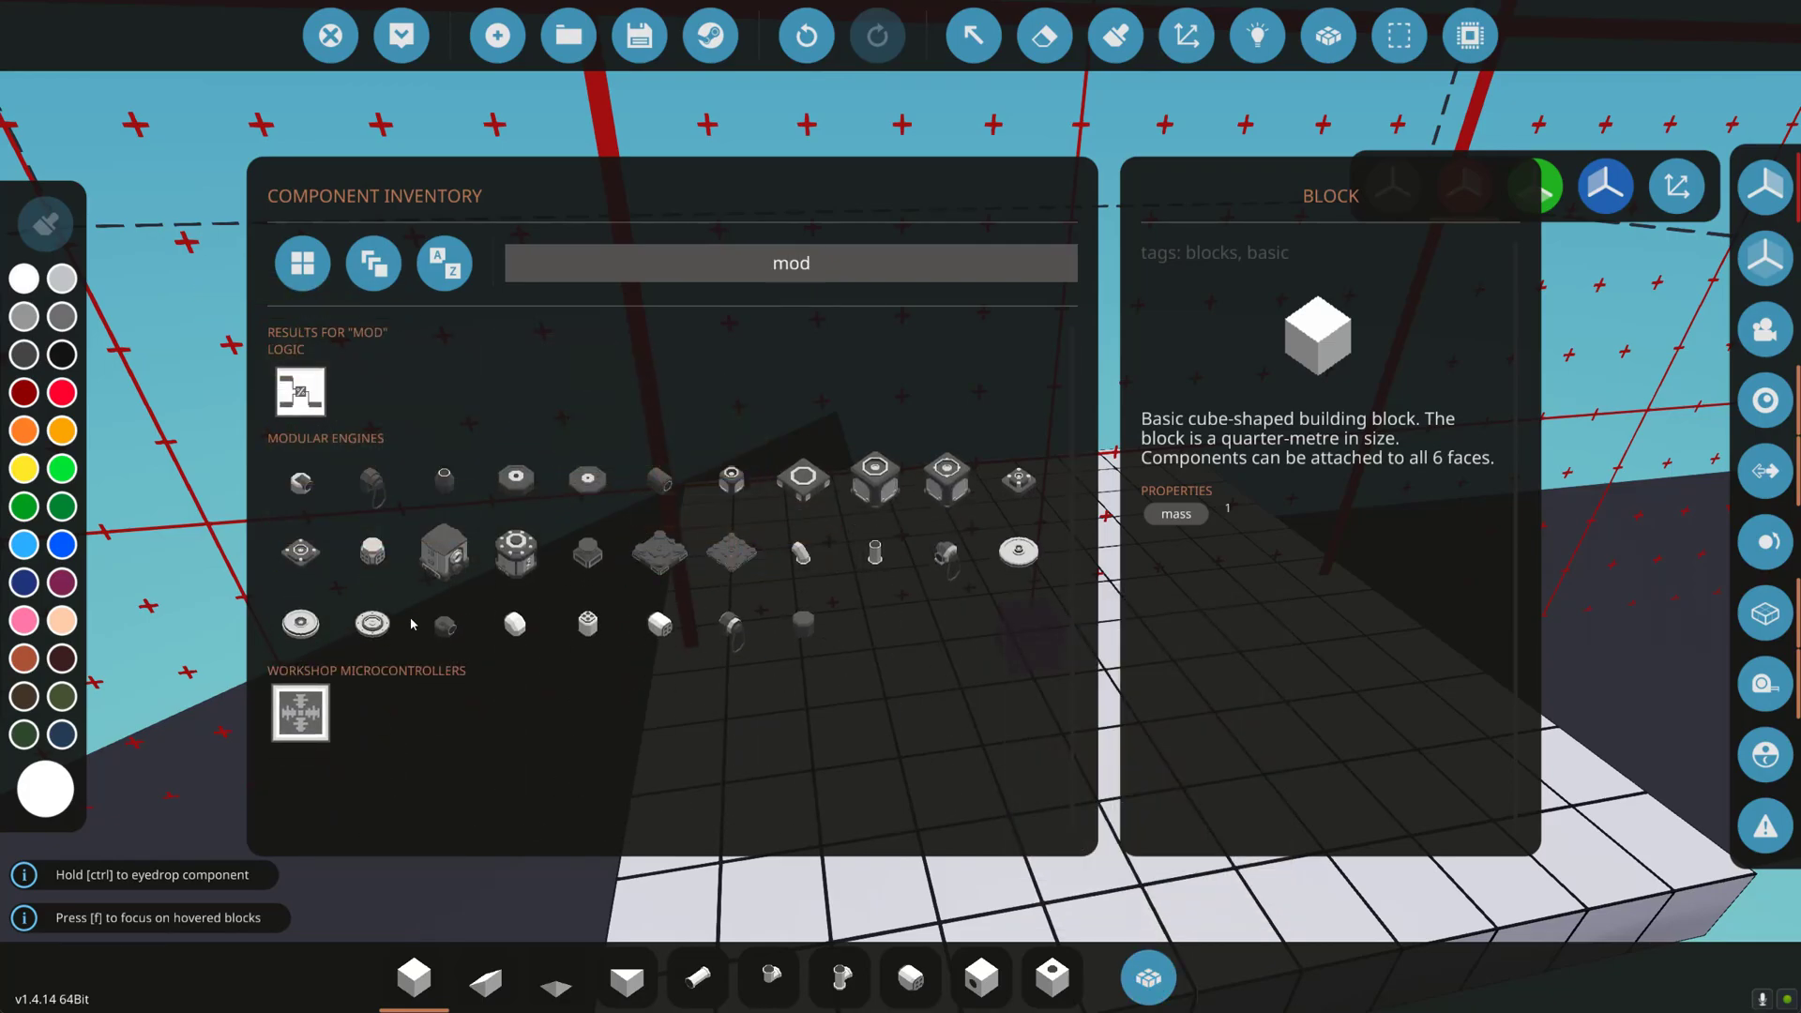
{"action": "left_click", "coordinate": [741, 482]}
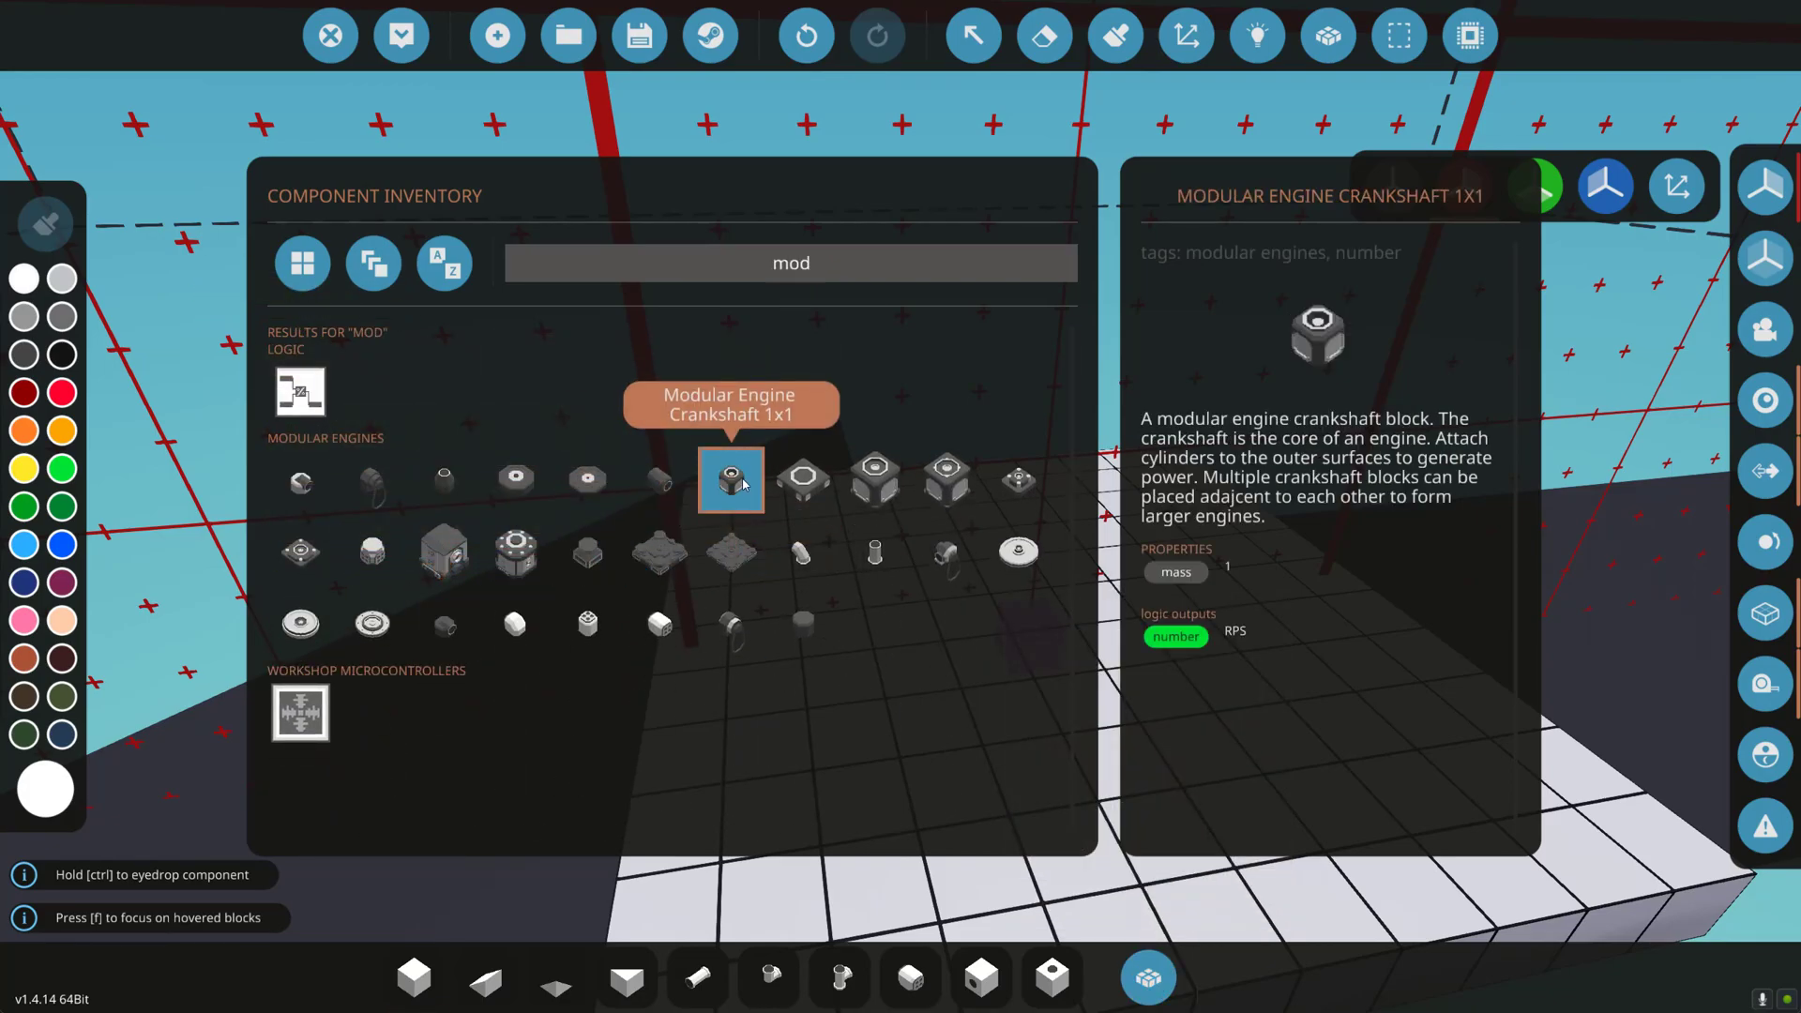
{"action": "left_click", "coordinate": [1148, 977]}
Stack a column of four basic blocks on top of the starting block in the platform's centre.
{"action": "left_click", "coordinate": [414, 978]}
{"action": "left_click", "coordinate": [1025, 633]}
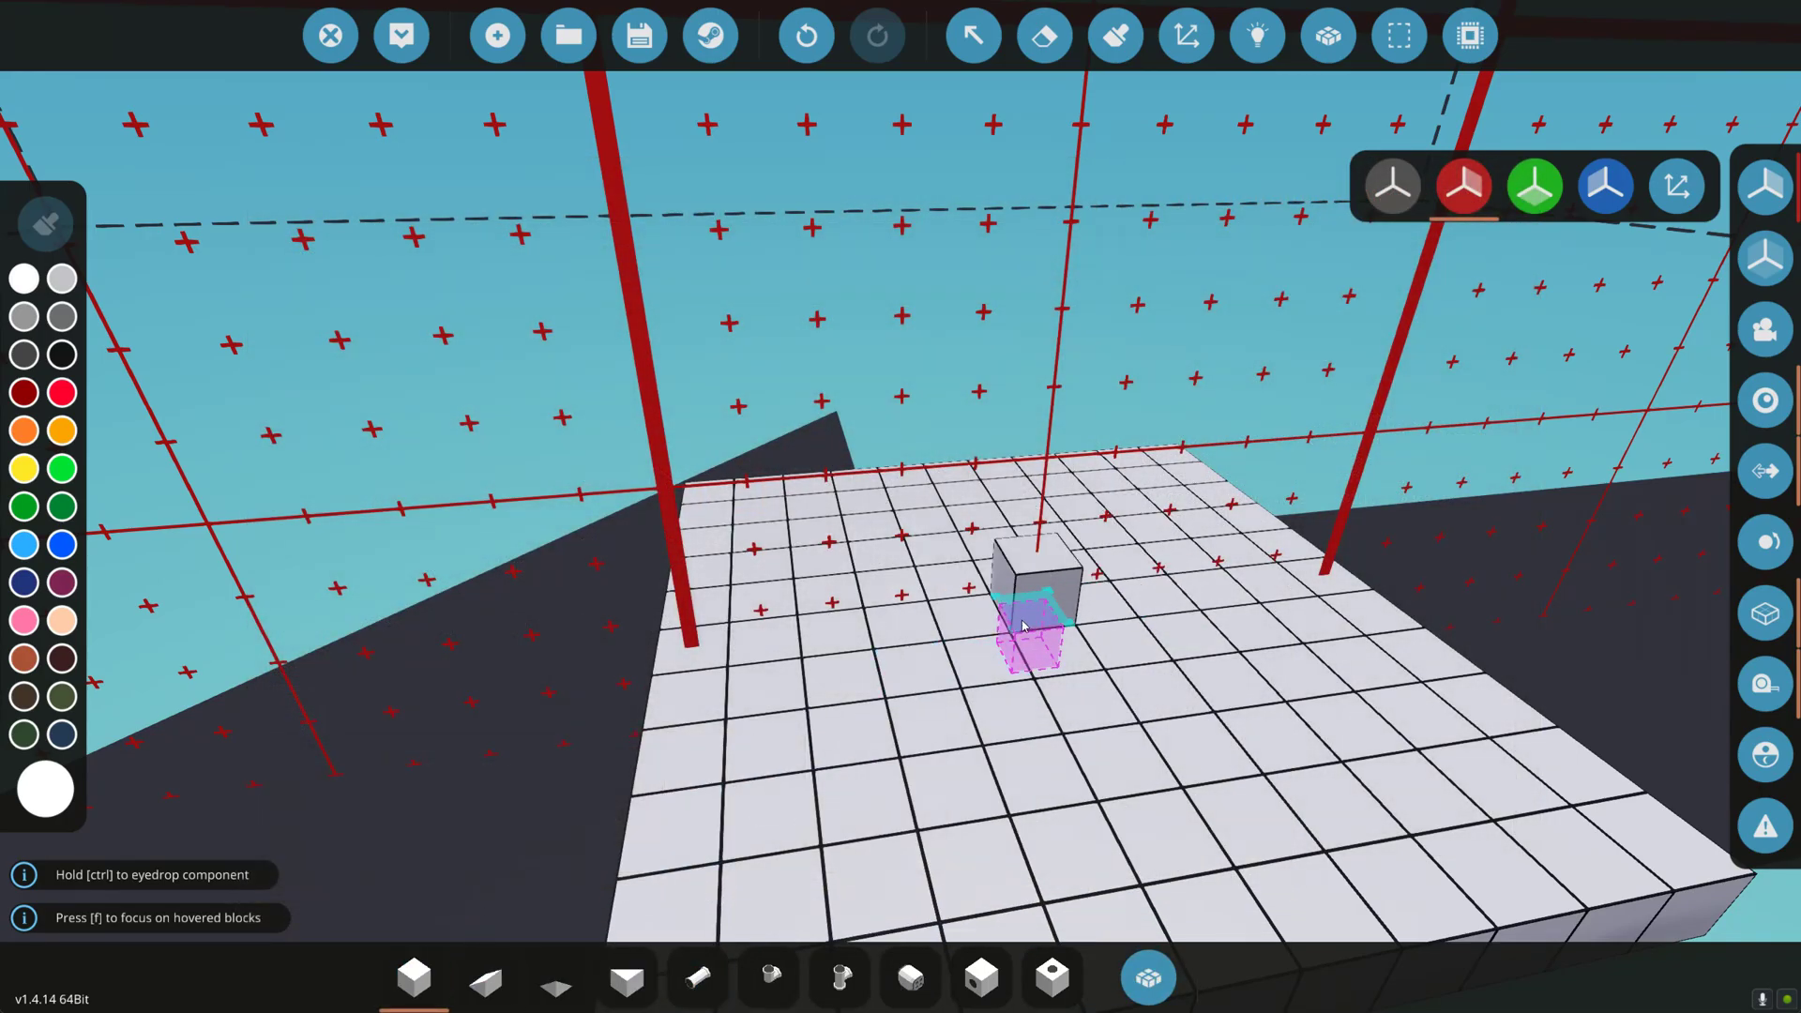
{"action": "left_click_drag", "start_coordinate": [1018, 626], "coordinate": [1066, 371]}
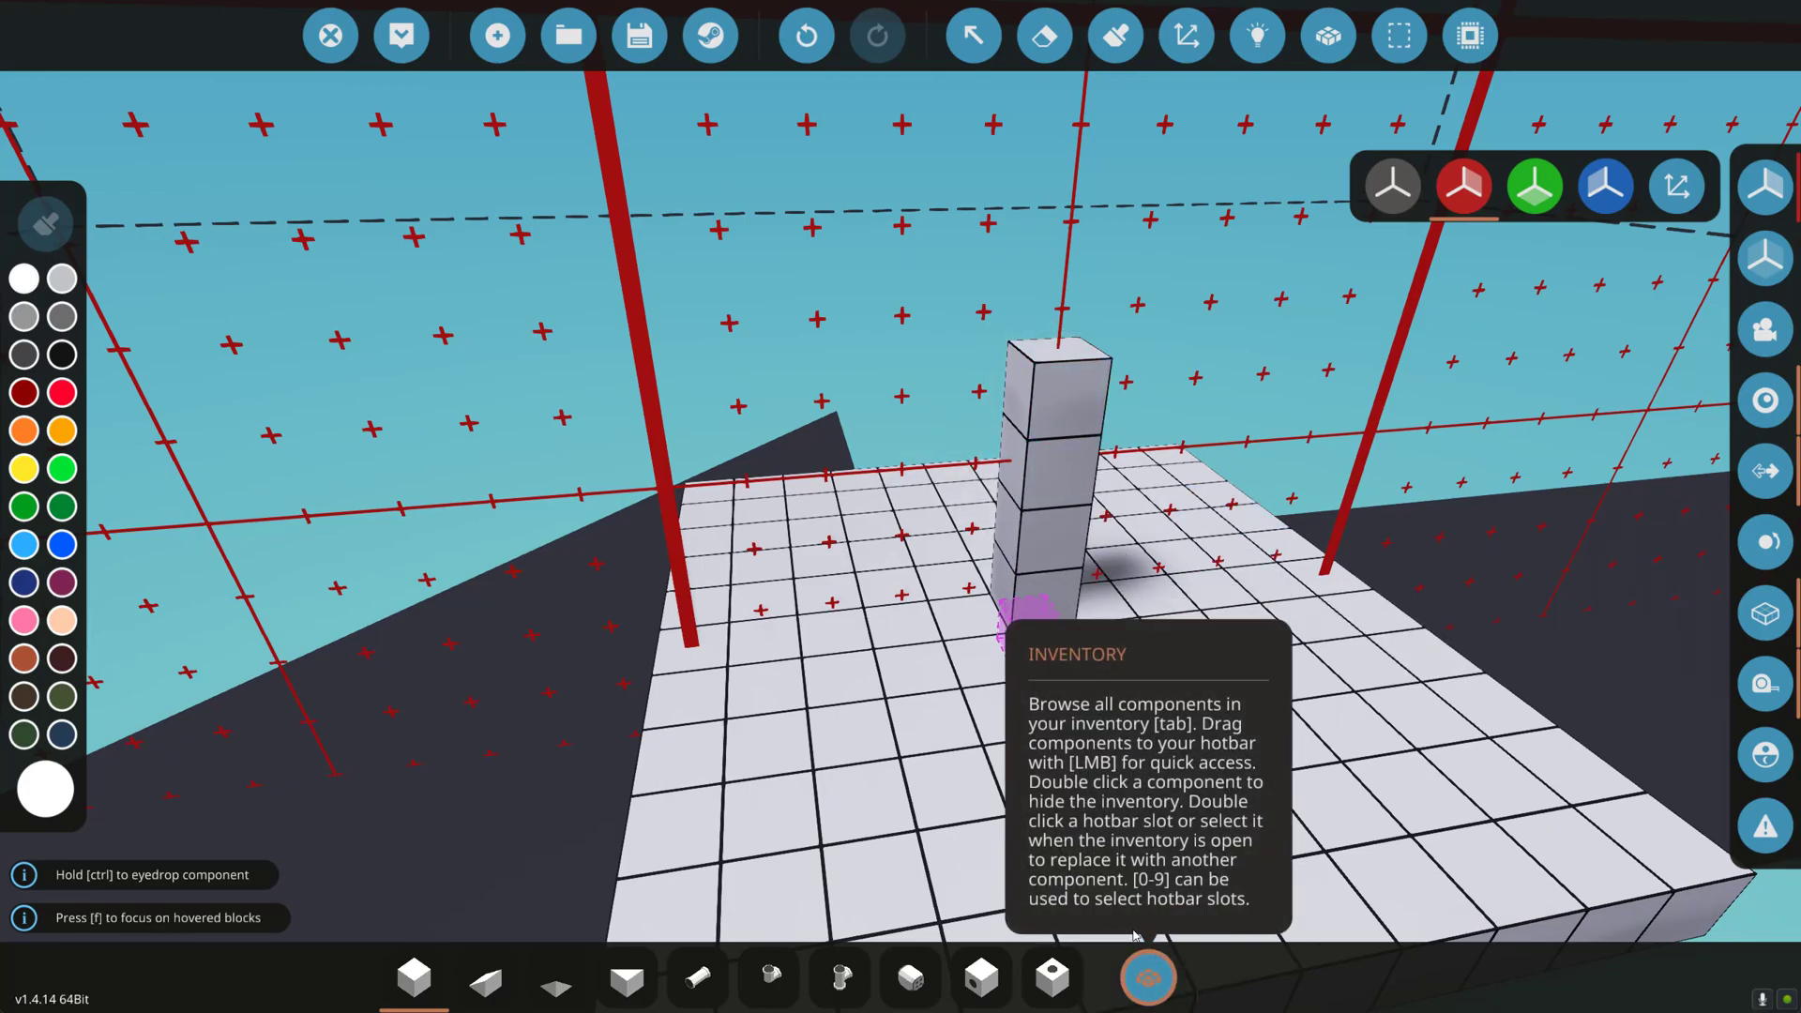
Place a Modular Engine Crankshaft 1x1 on top of the block column.
{"action": "left_click", "coordinate": [1148, 980]}
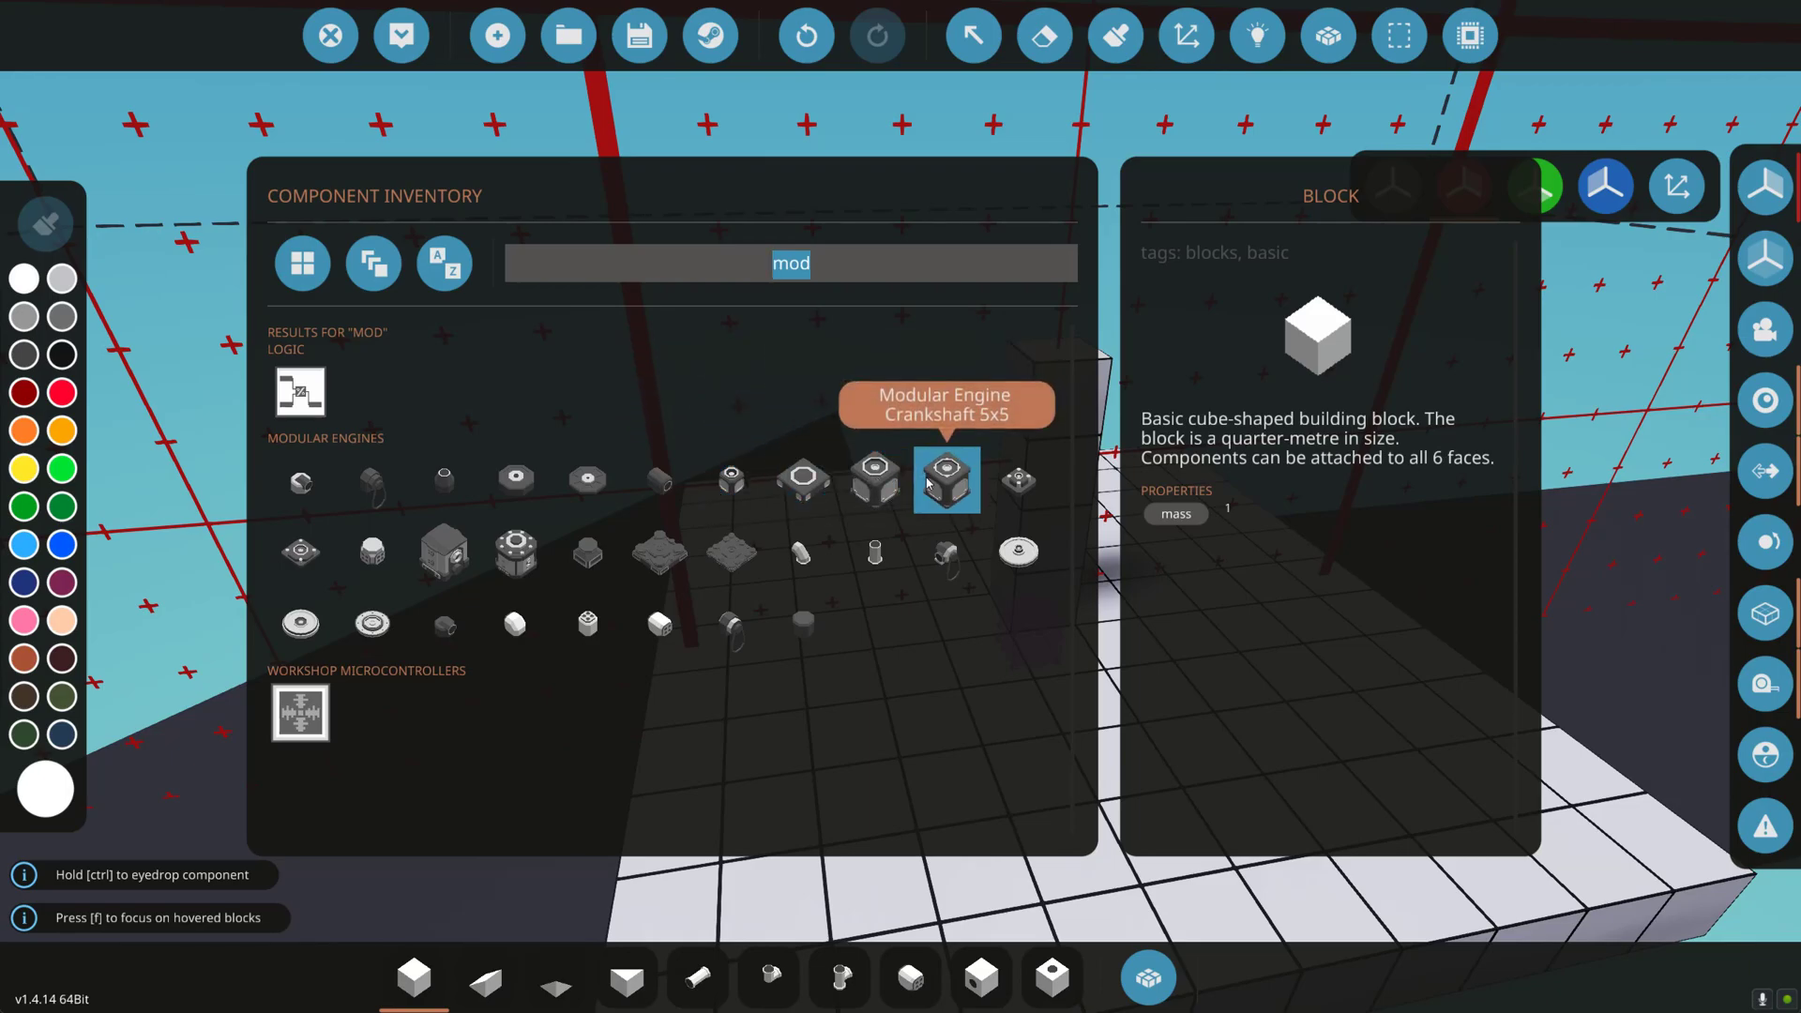
{"action": "left_click", "coordinate": [732, 479]}
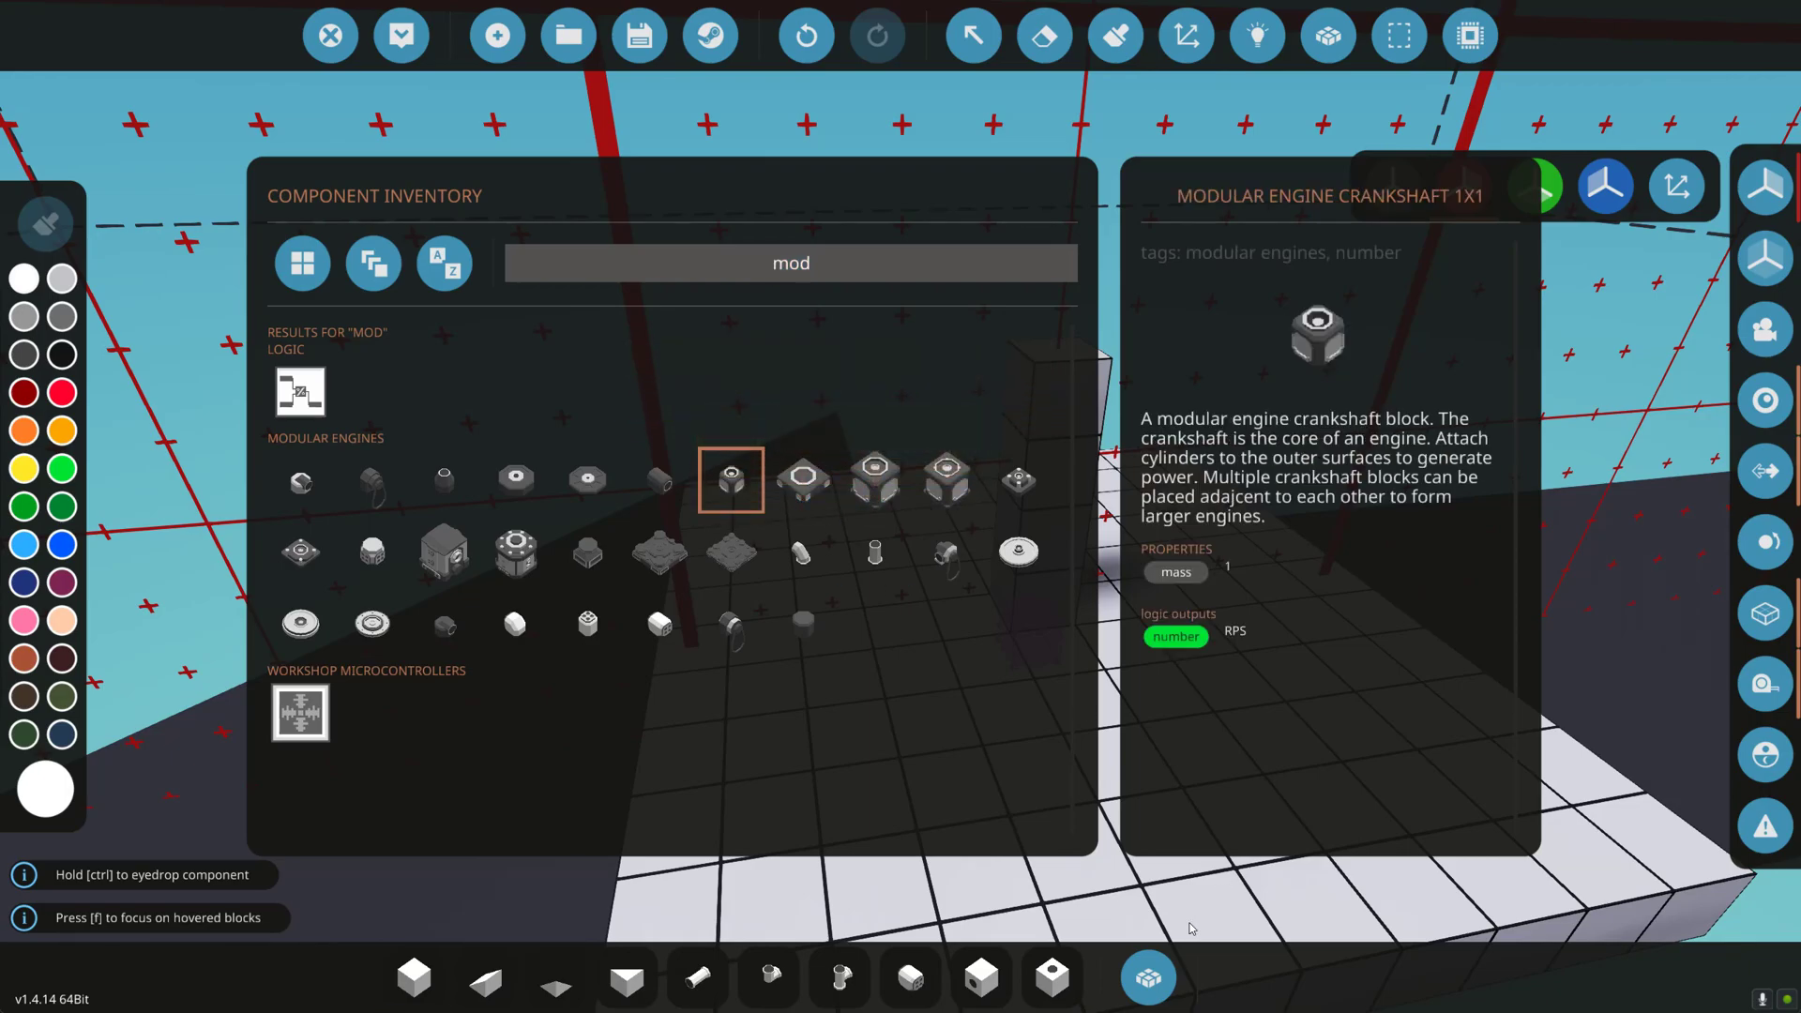
{"action": "left_click", "coordinate": [1150, 969]}
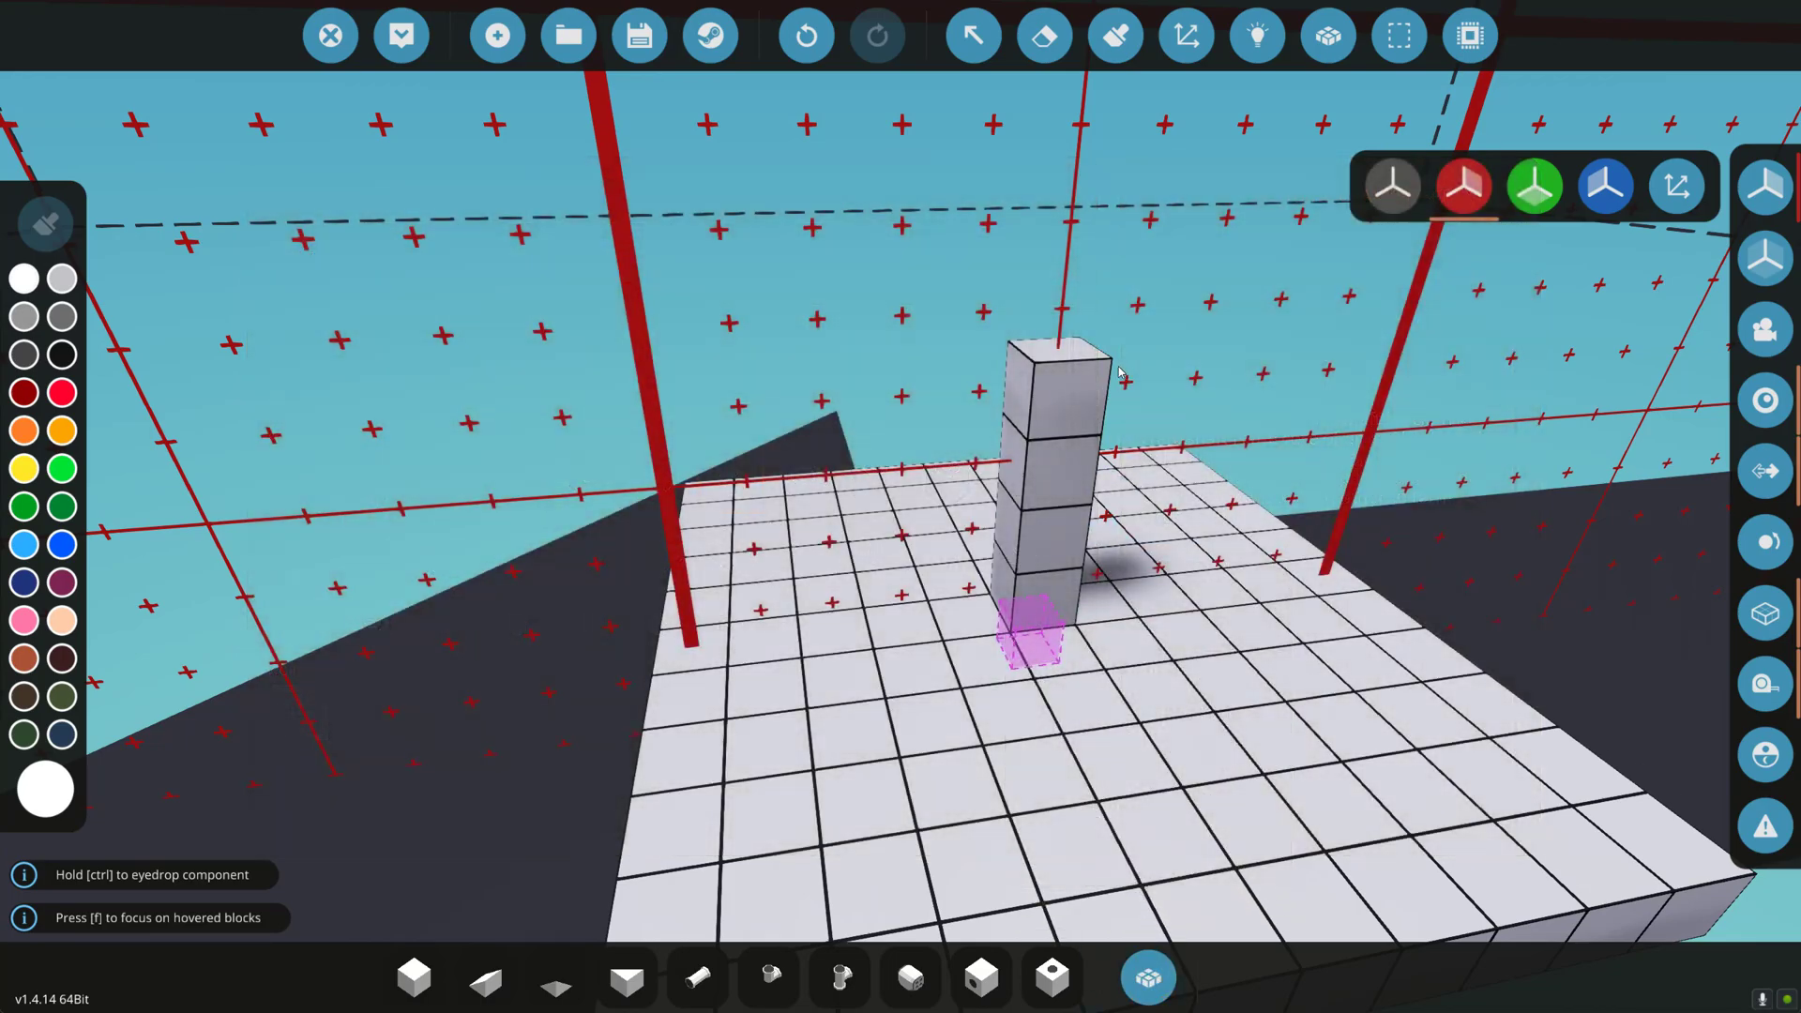
{"action": "left_click", "coordinate": [1074, 348]}
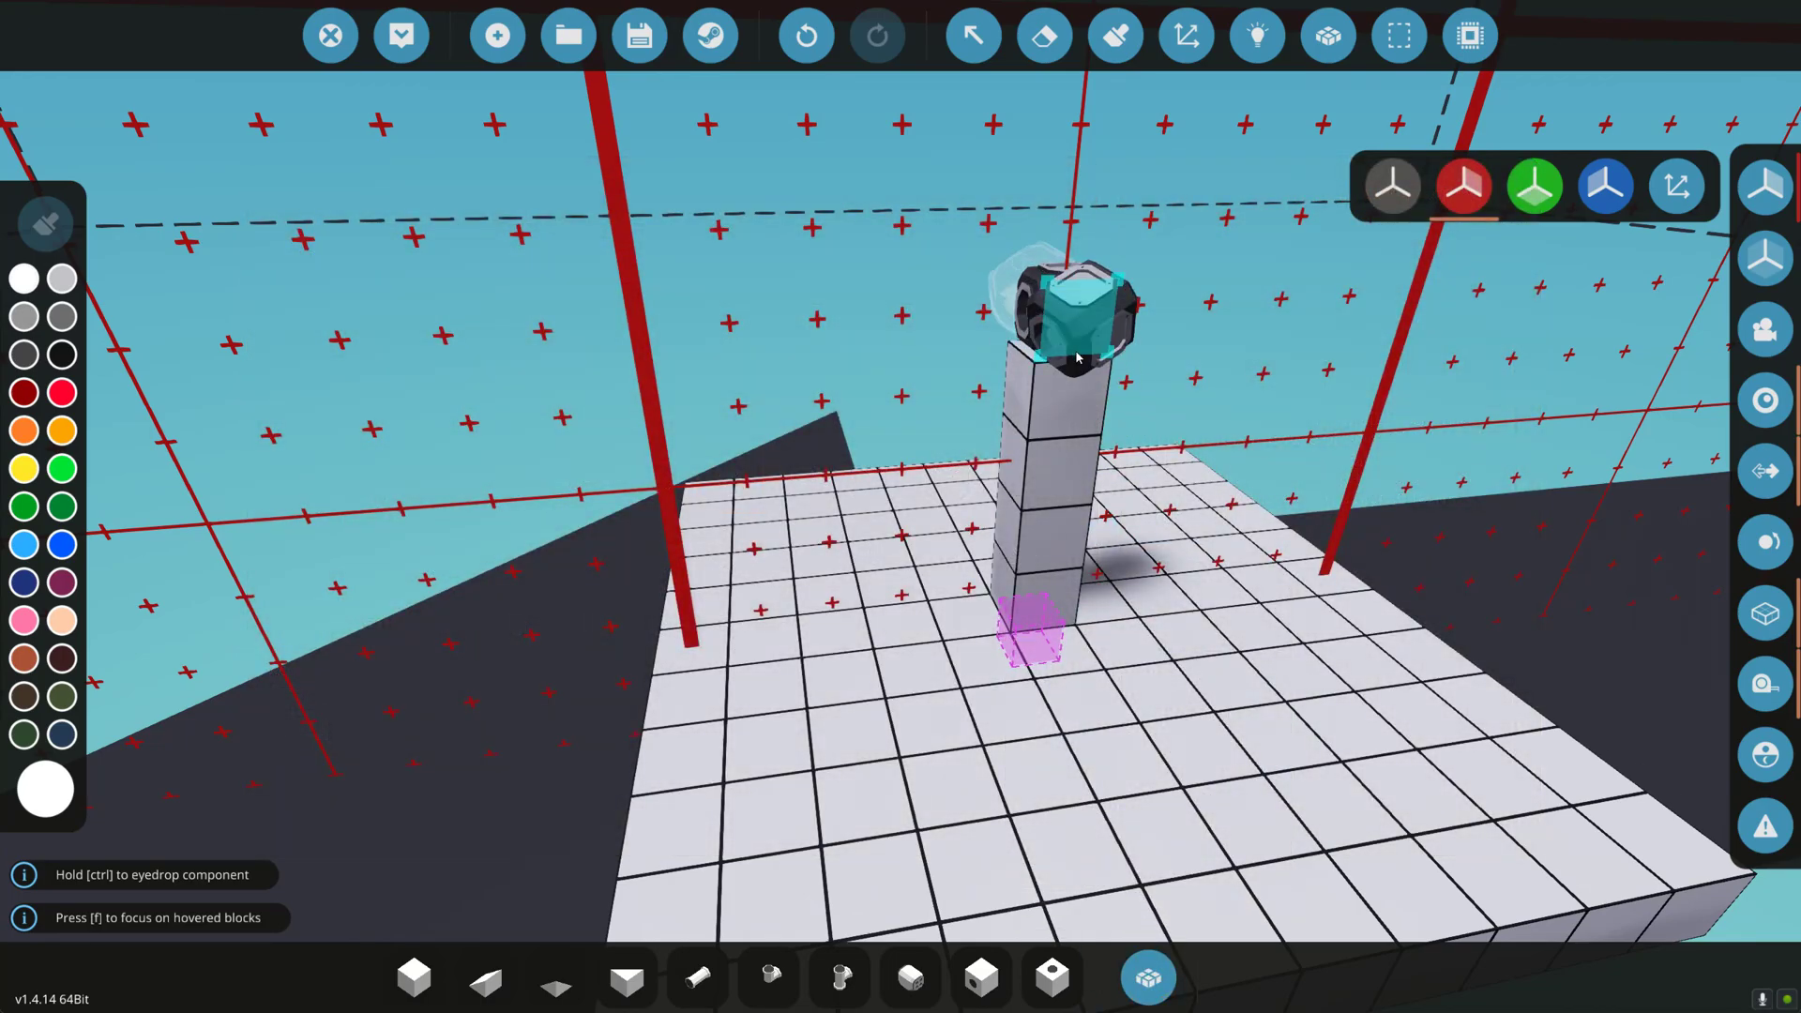
{"action": "left_click", "coordinate": [414, 977]}
{"action": "left_click", "coordinate": [1017, 317]}
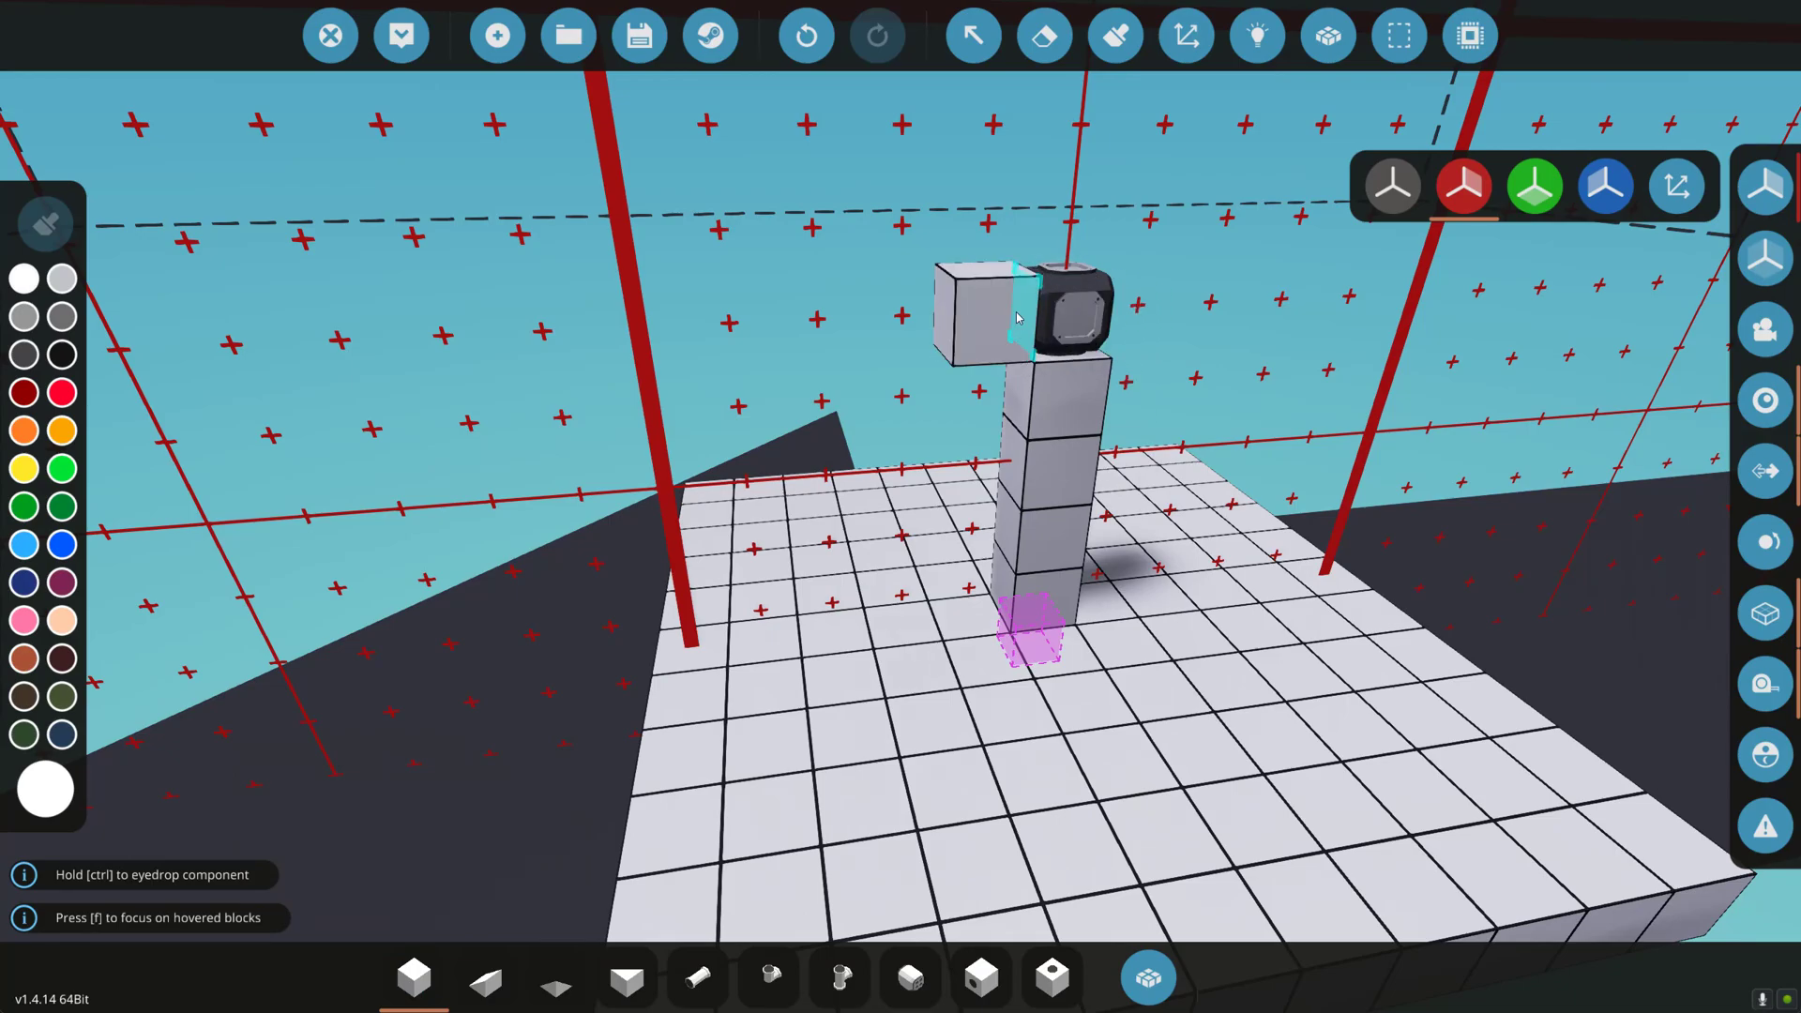
Choose the Modular Engine Drive Belt 1x1 from the component inventory for mounting on the crankshaft.
{"action": "left_click", "coordinate": [1148, 977]}
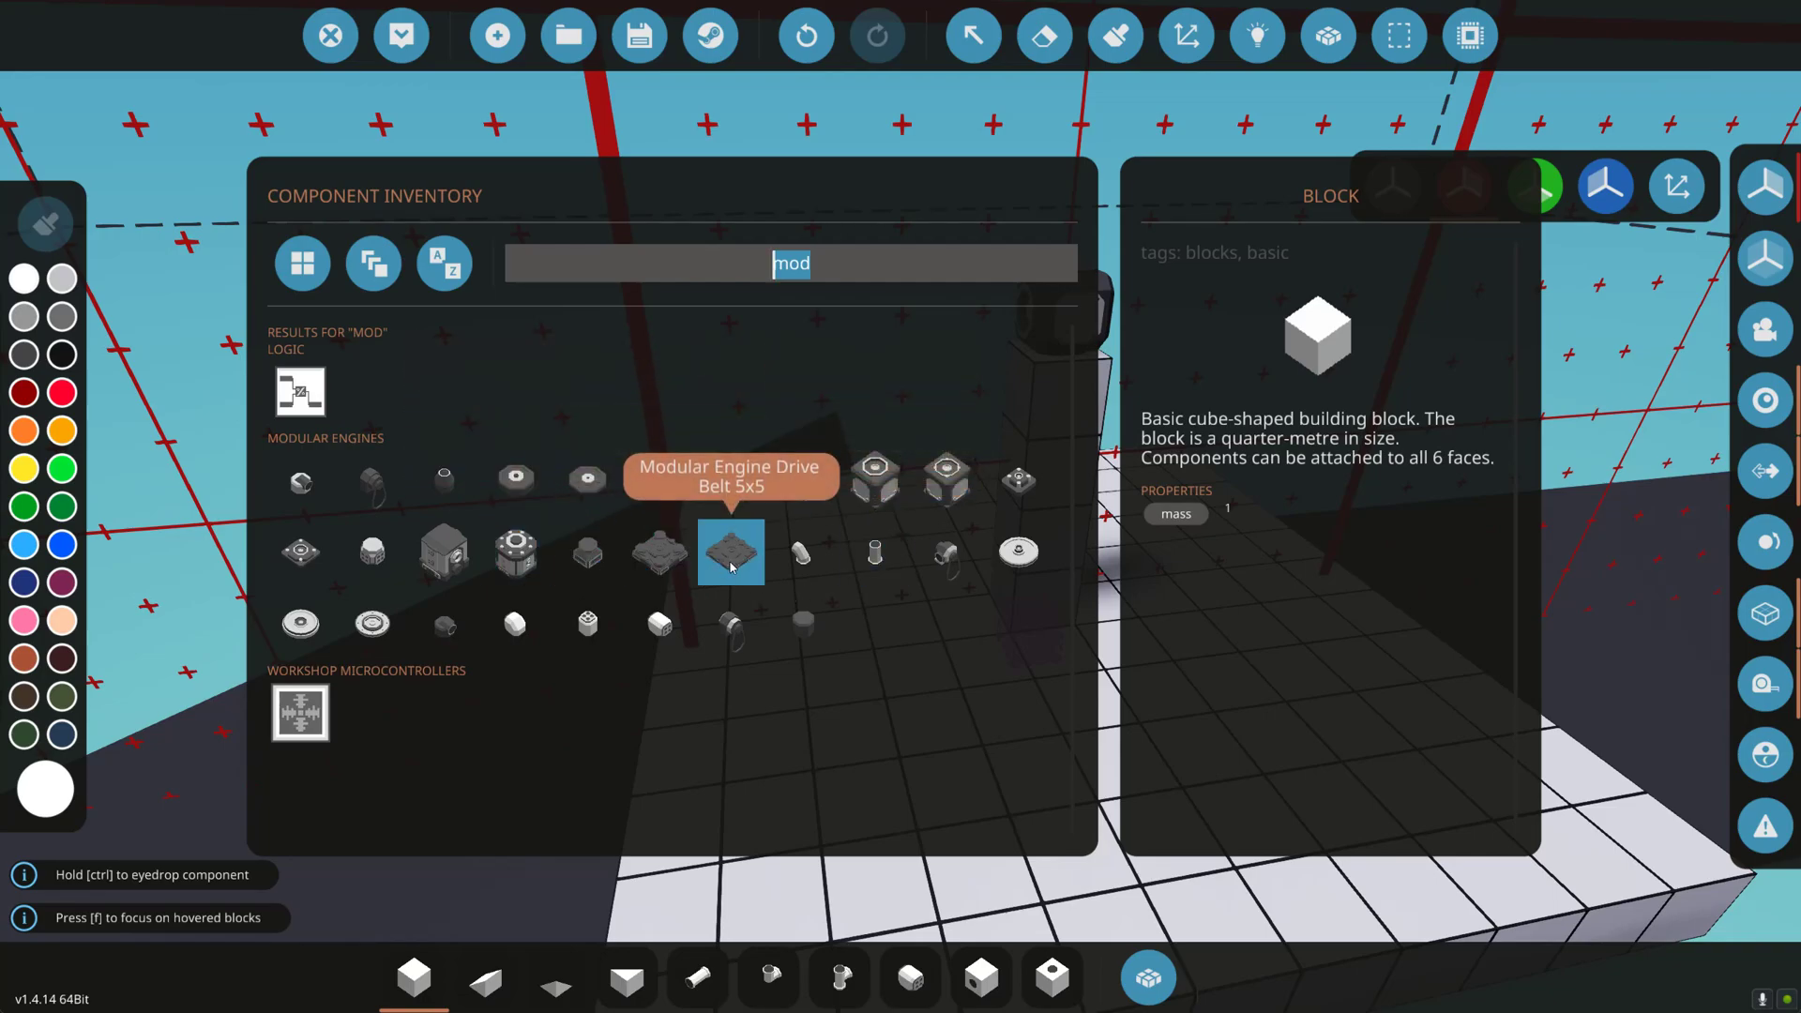
{"action": "left_click", "coordinate": [588, 553]}
{"action": "left_click", "coordinate": [1148, 978]}
{"action": "key", "text": "f"}
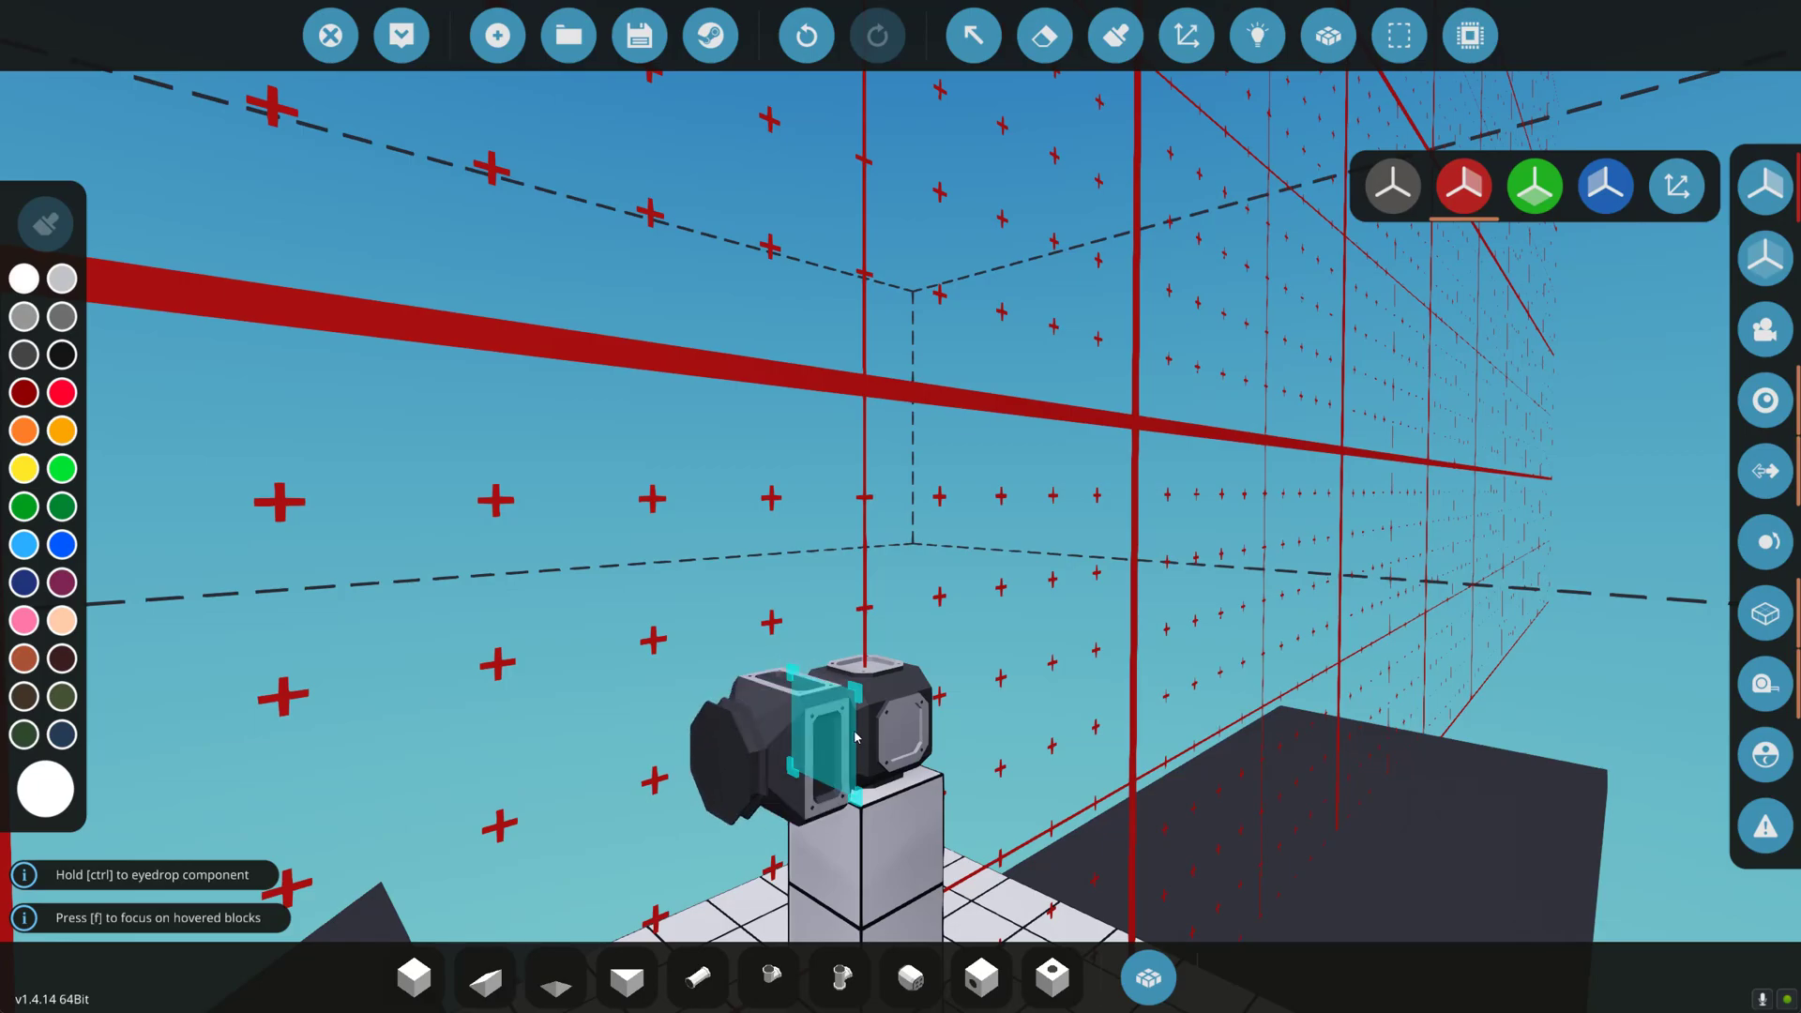
Rotate the drive belt so its pulley end faces outward and attach it to the side of the crankshaft.
{"action": "key", "text": "l"}
{"action": "key", "text": "l"}
{"action": "key", "text": "l"}
{"action": "key", "text": "l"}
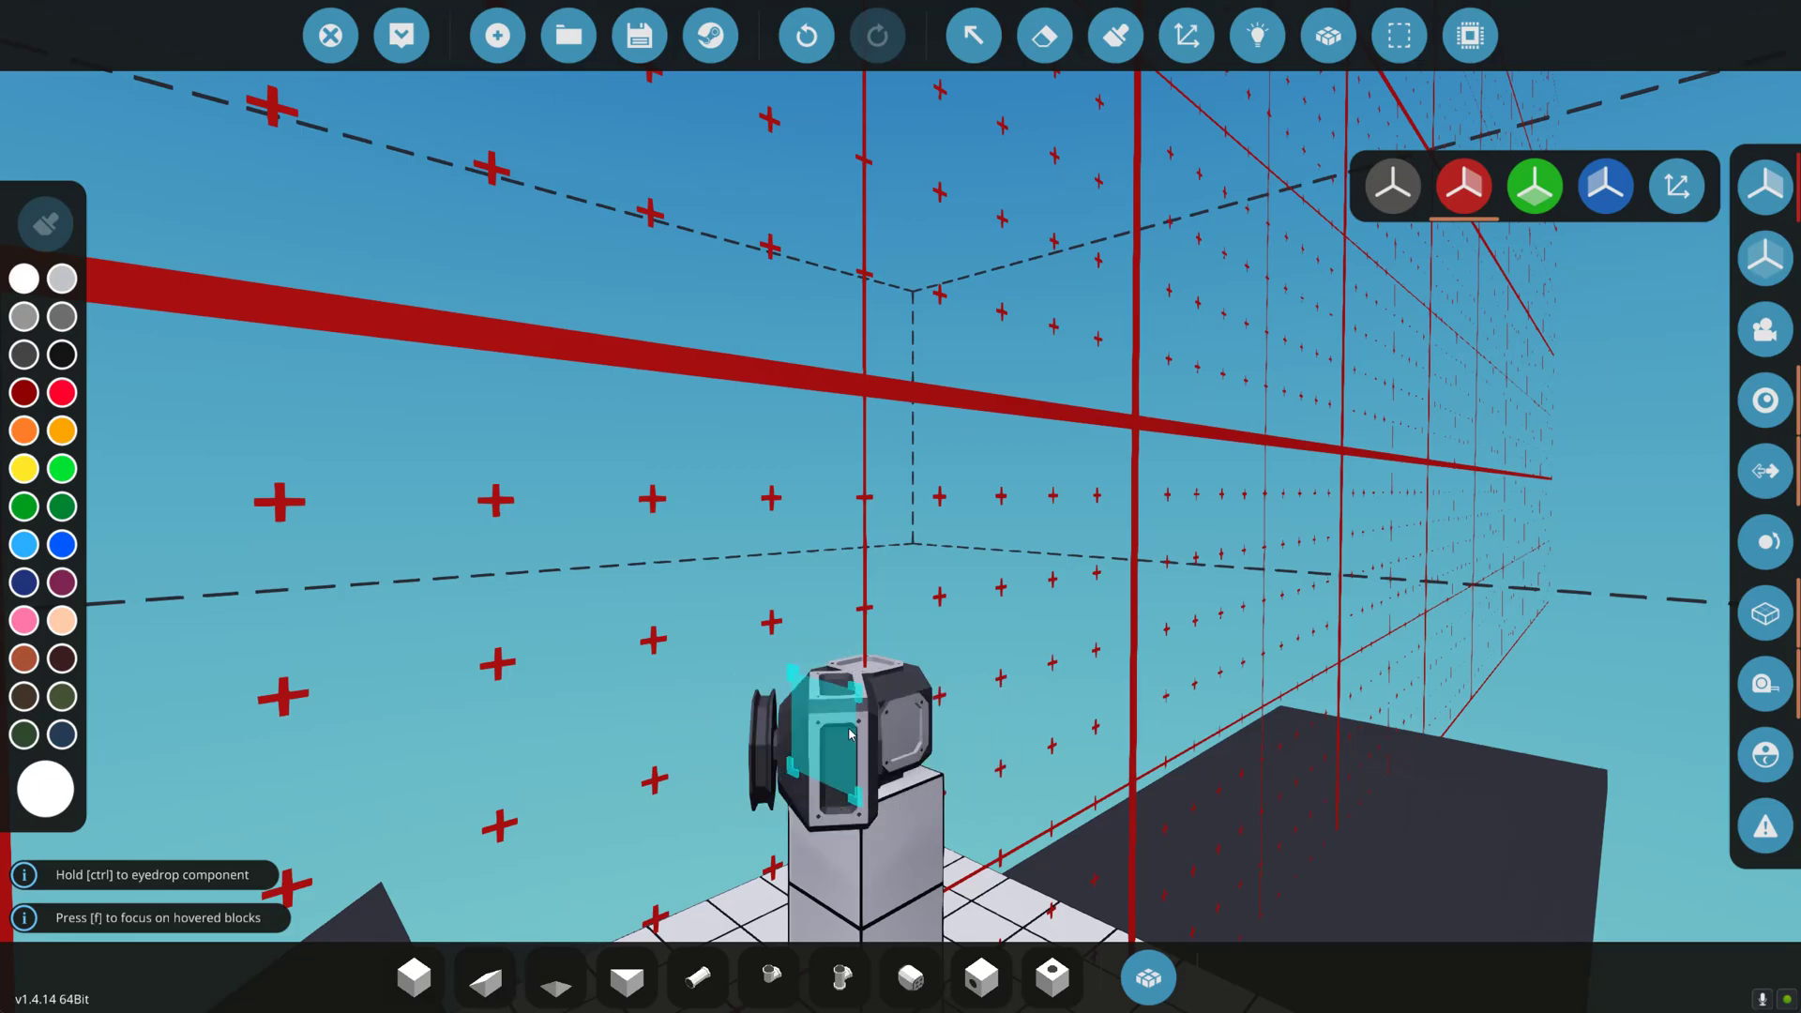
{"action": "key", "text": "f"}
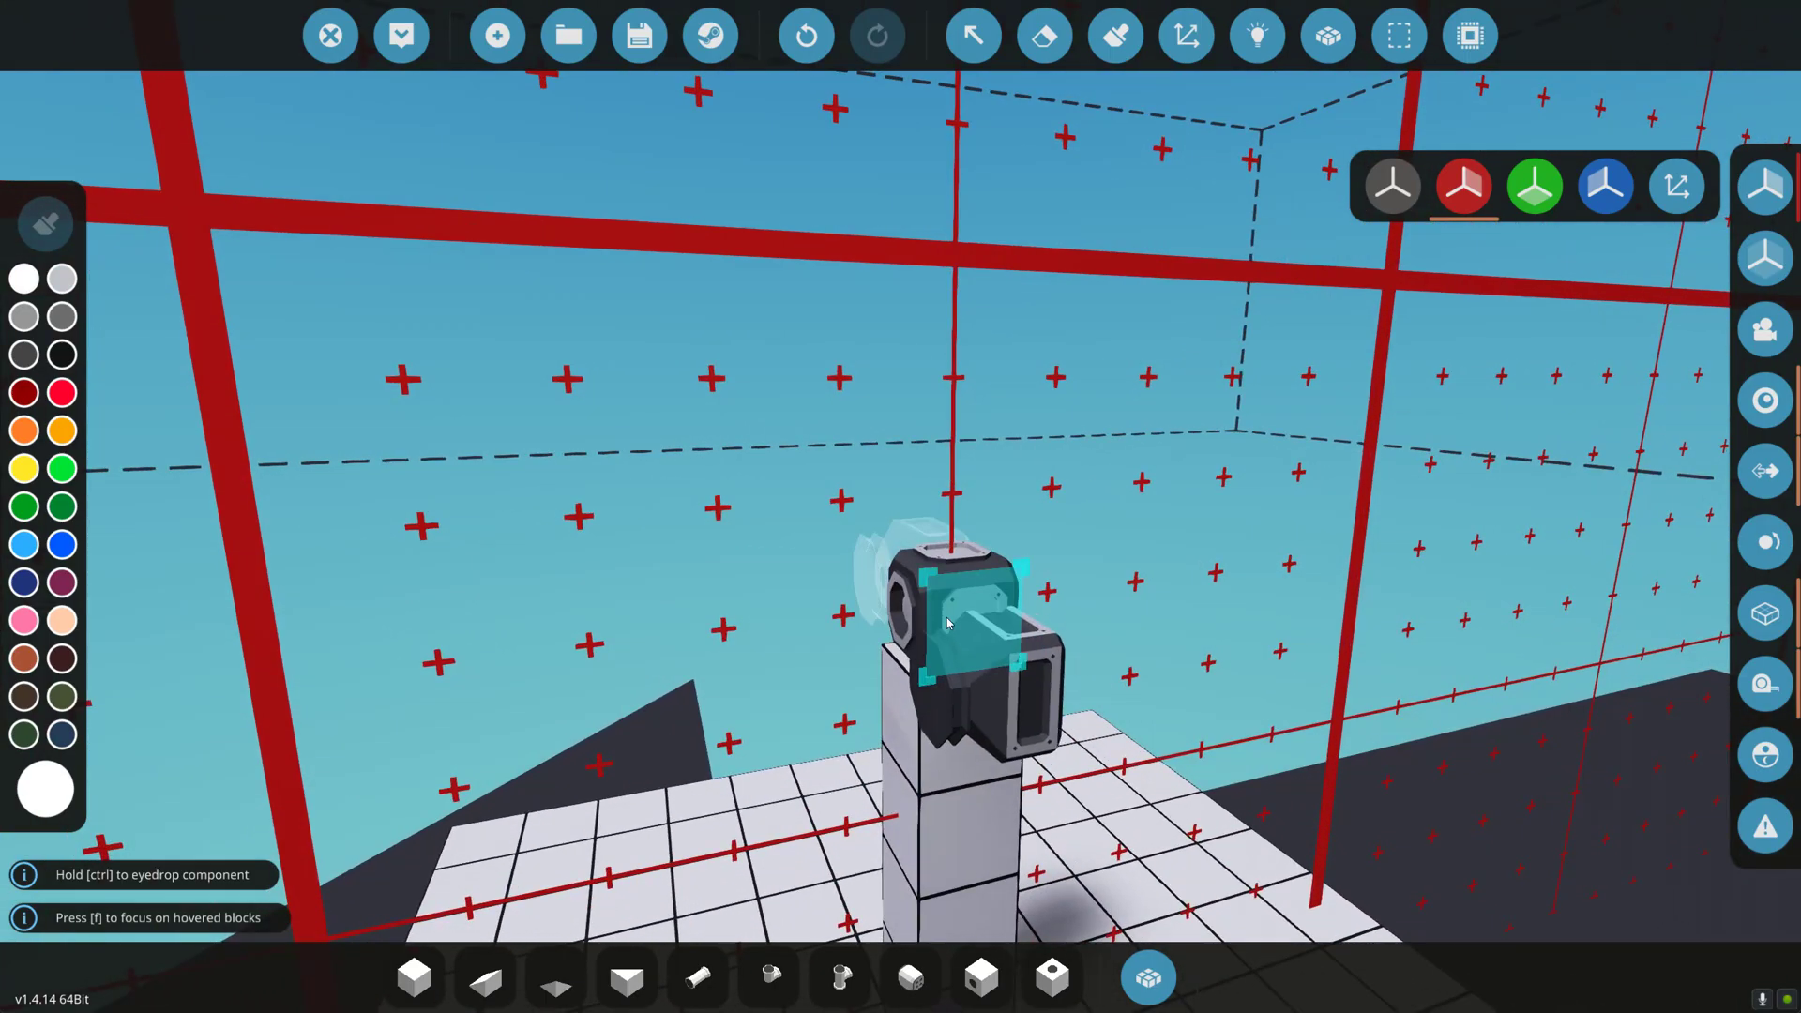
{"action": "left_click_drag", "start_coordinate": [973, 619], "coordinate": [976, 581]}
{"action": "left_click_drag", "start_coordinate": [971, 654], "coordinate": [1232, 565]}
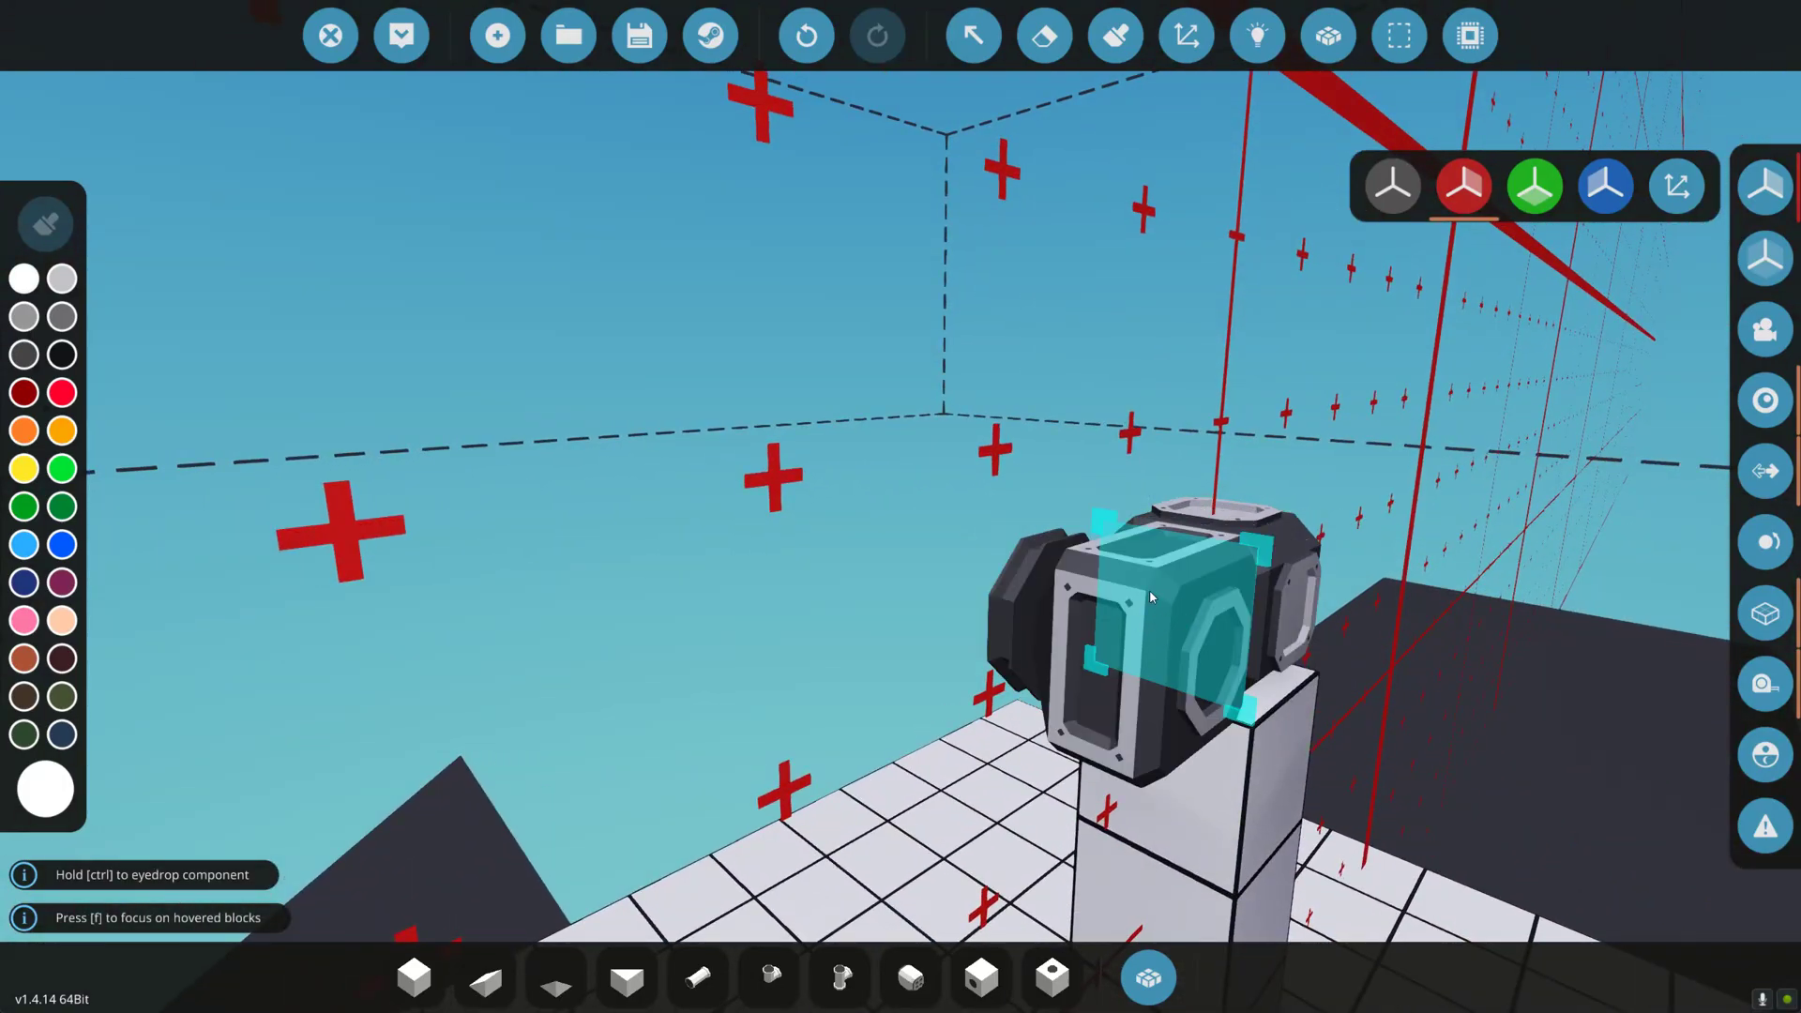
{"action": "key", "text": "l"}
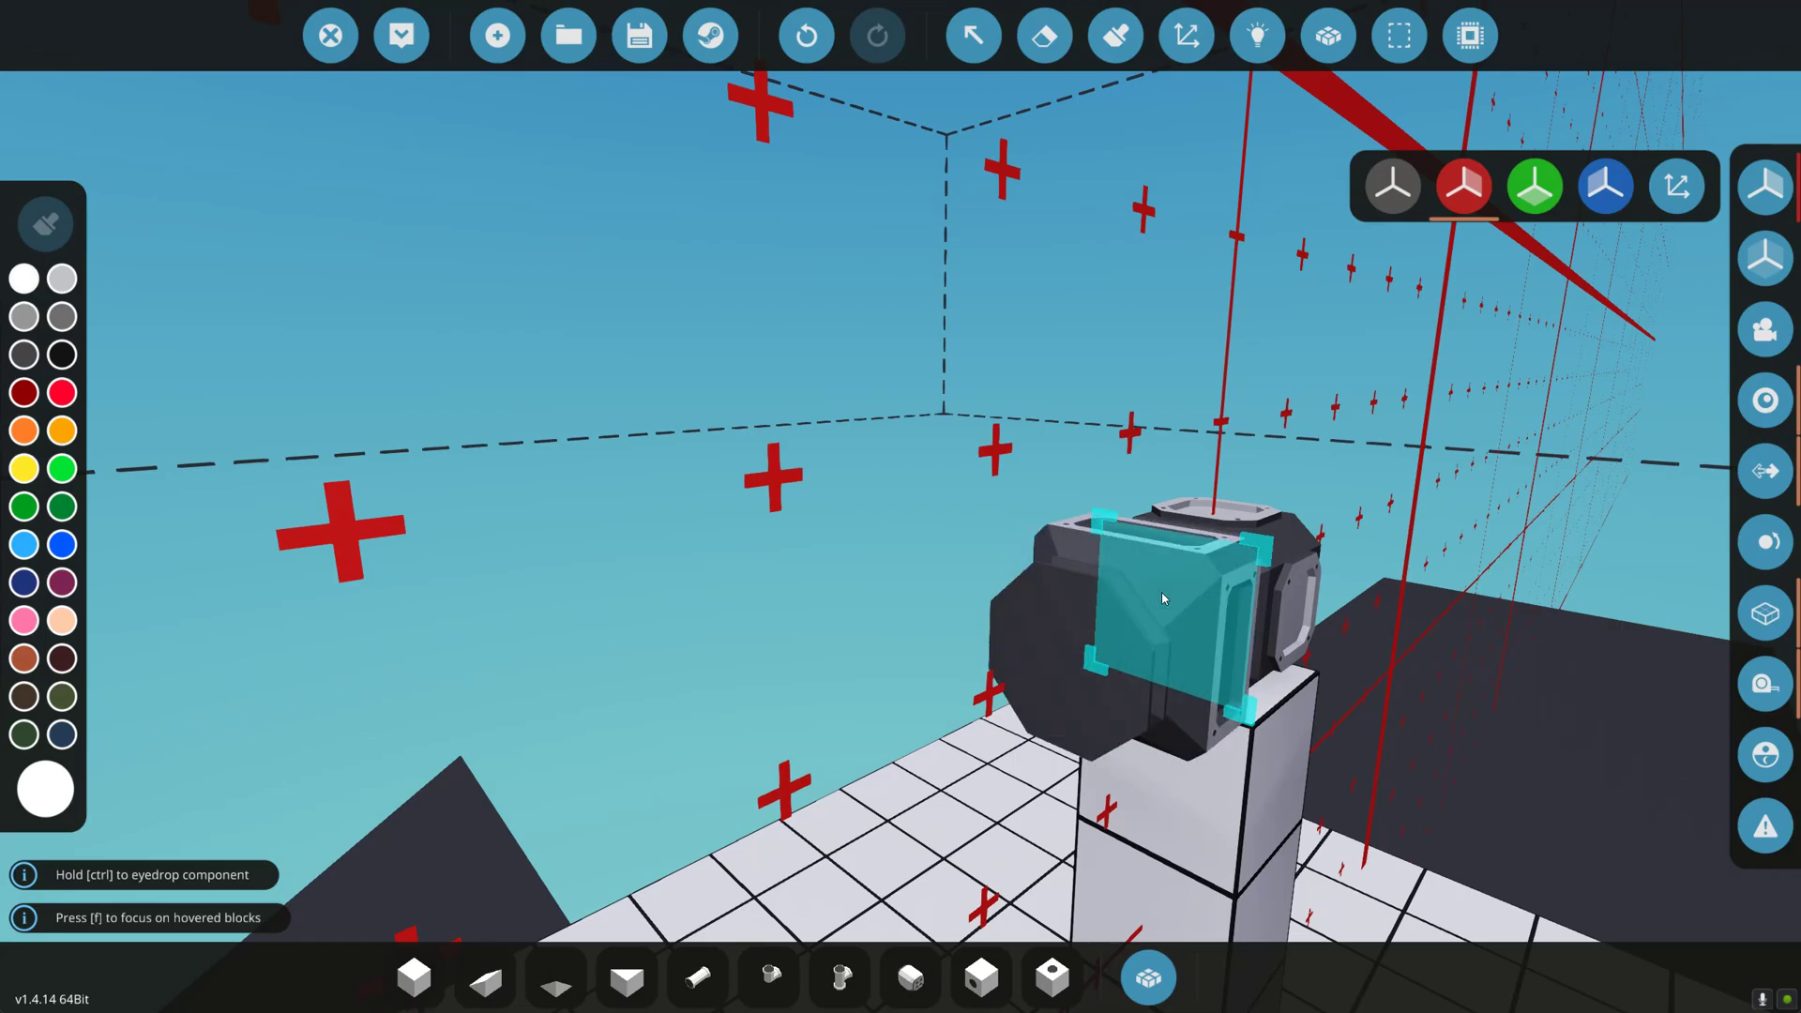
{"action": "left_click", "coordinate": [1162, 598]}
{"action": "key", "text": "s"}
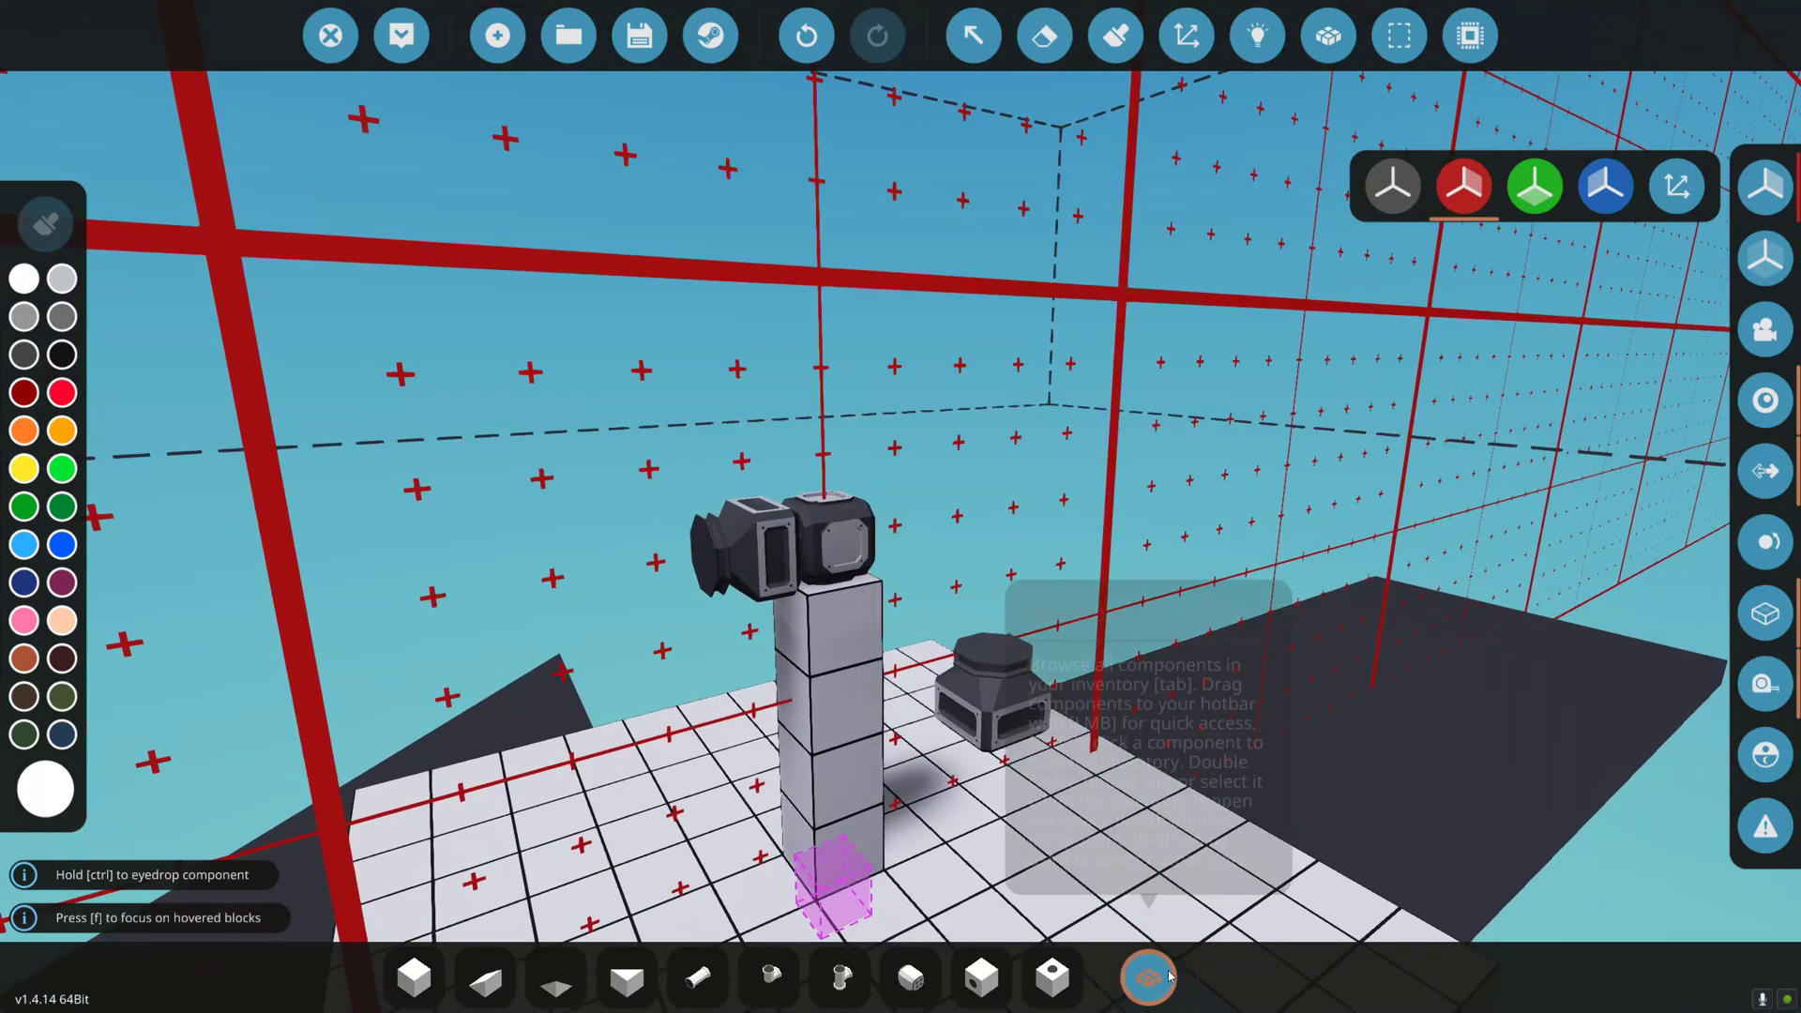
Choose the Modular Engine Cylinder 1x1 from the component inventory.
{"action": "key", "text": "Tab"}
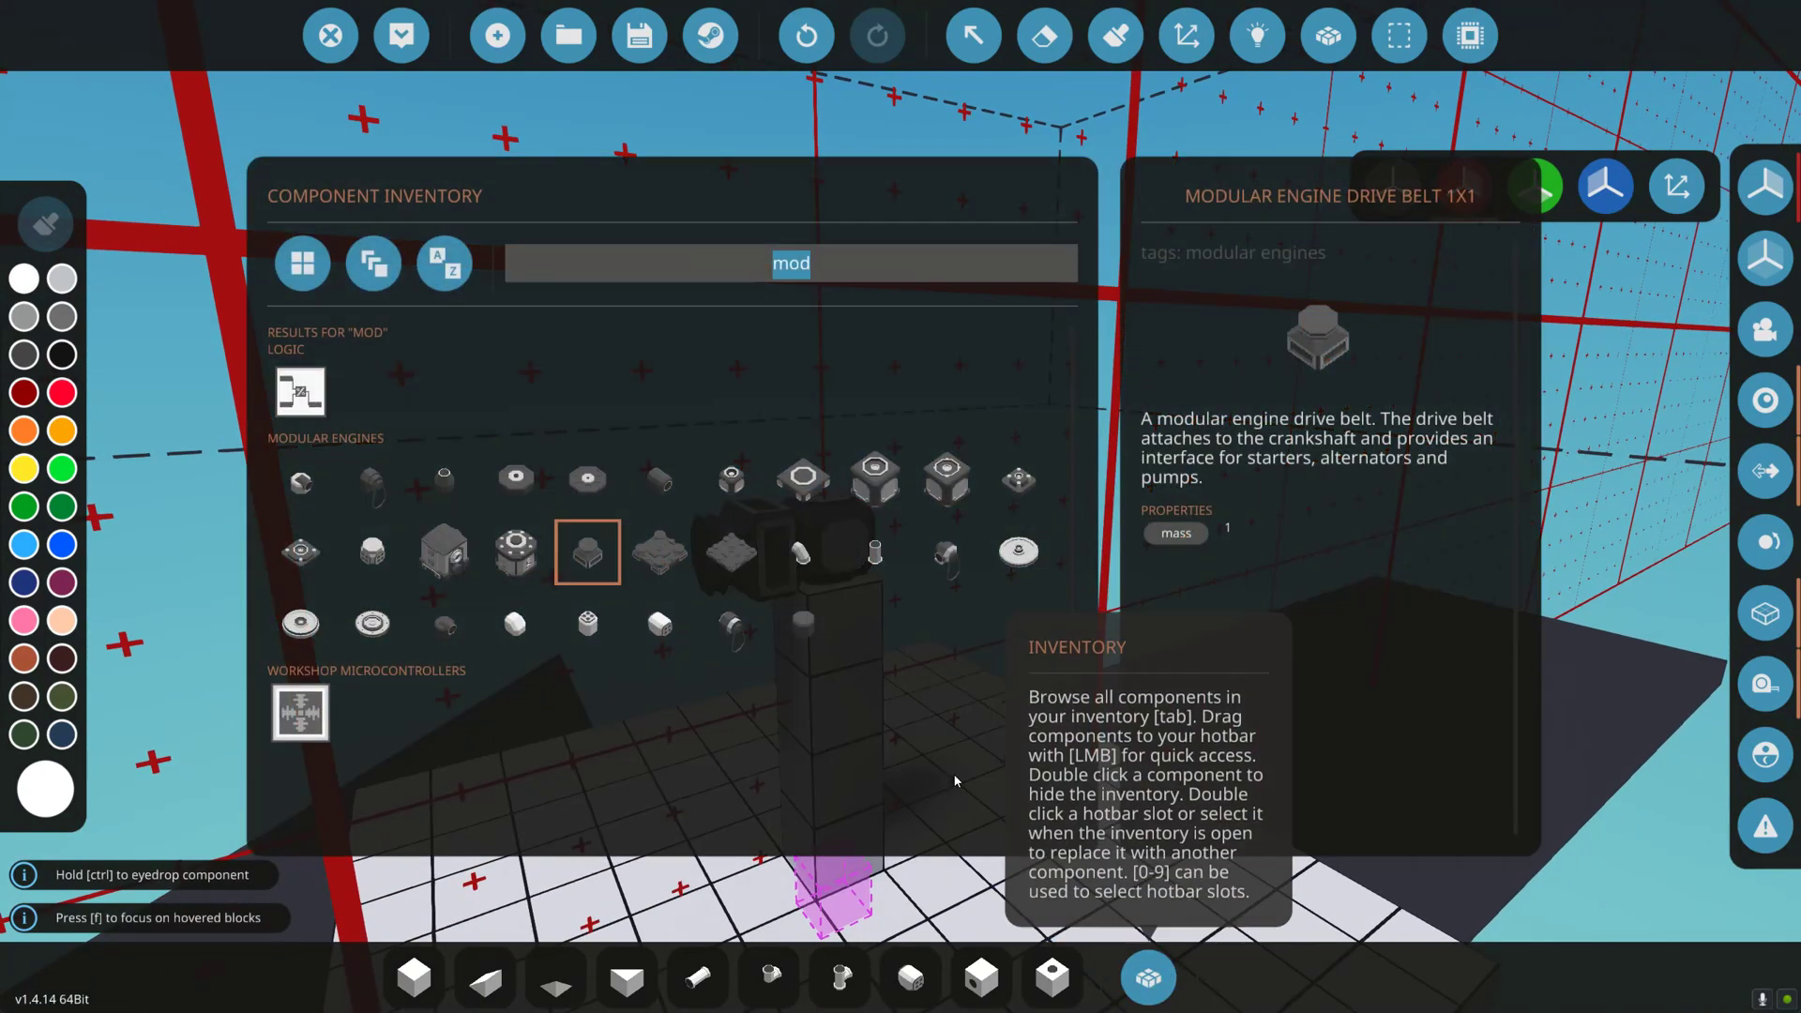
{"action": "left_click", "coordinate": [376, 557]}
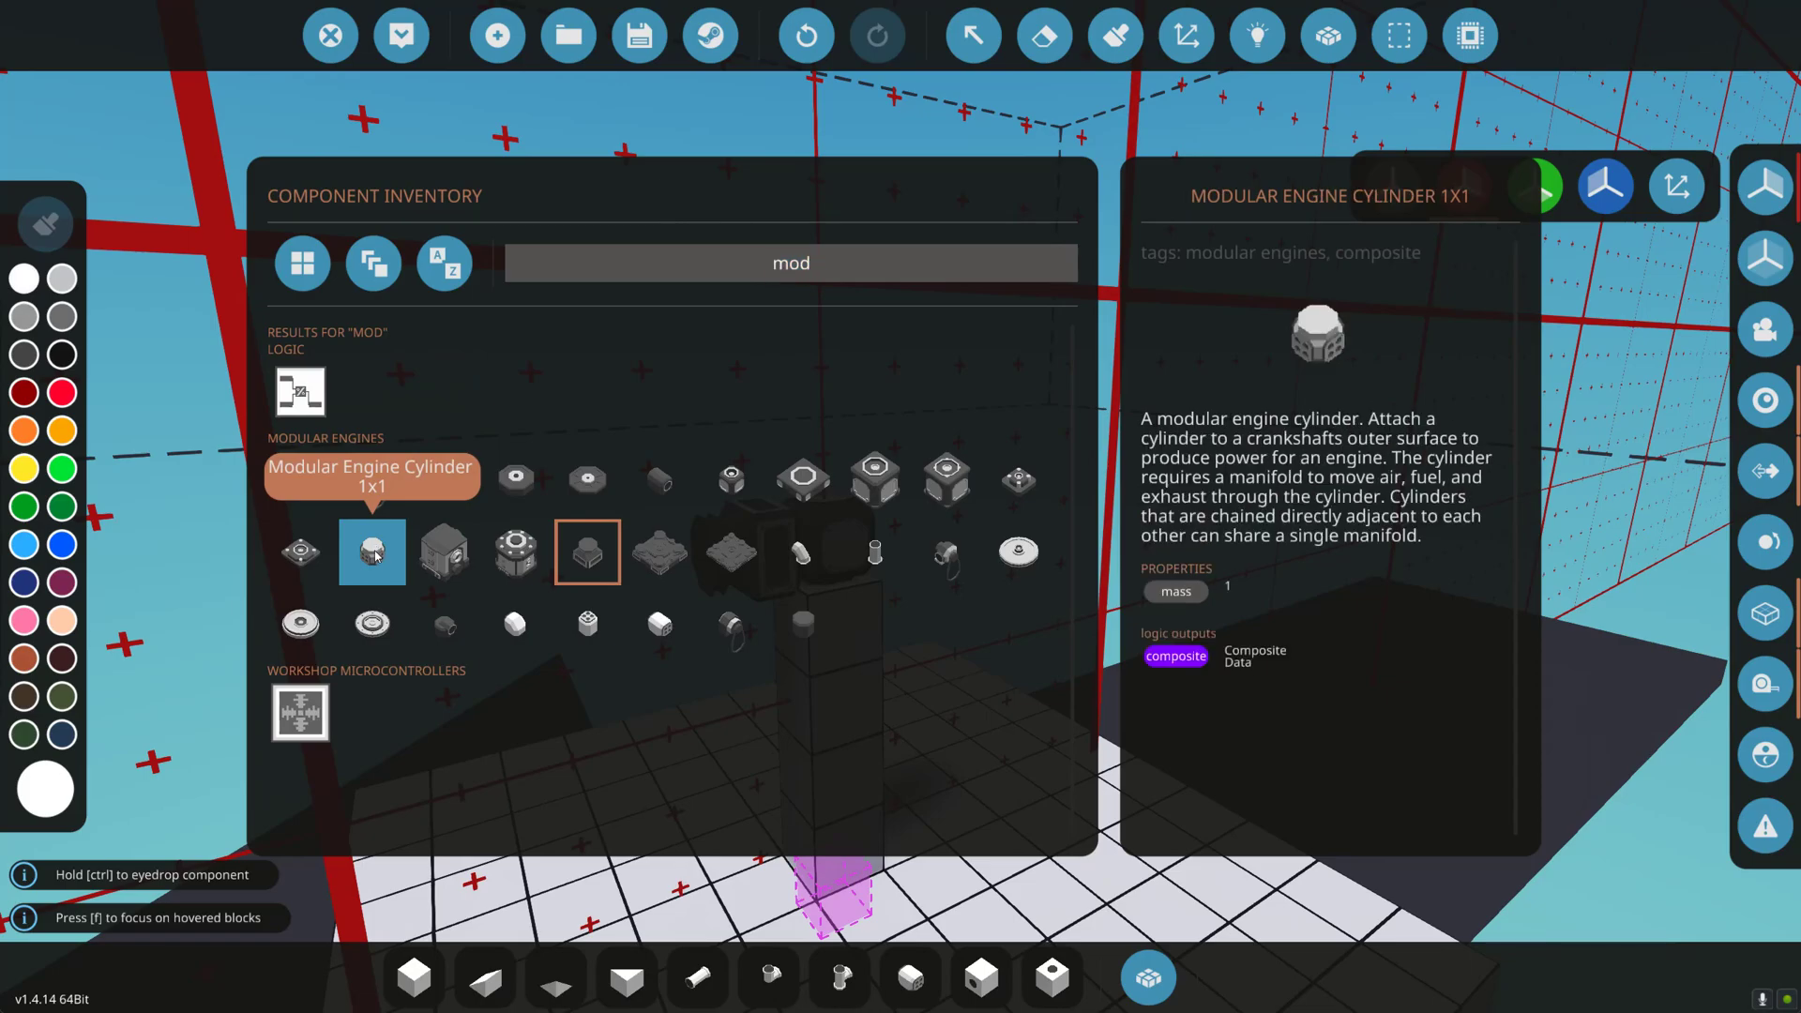
{"action": "left_click", "coordinate": [1148, 978]}
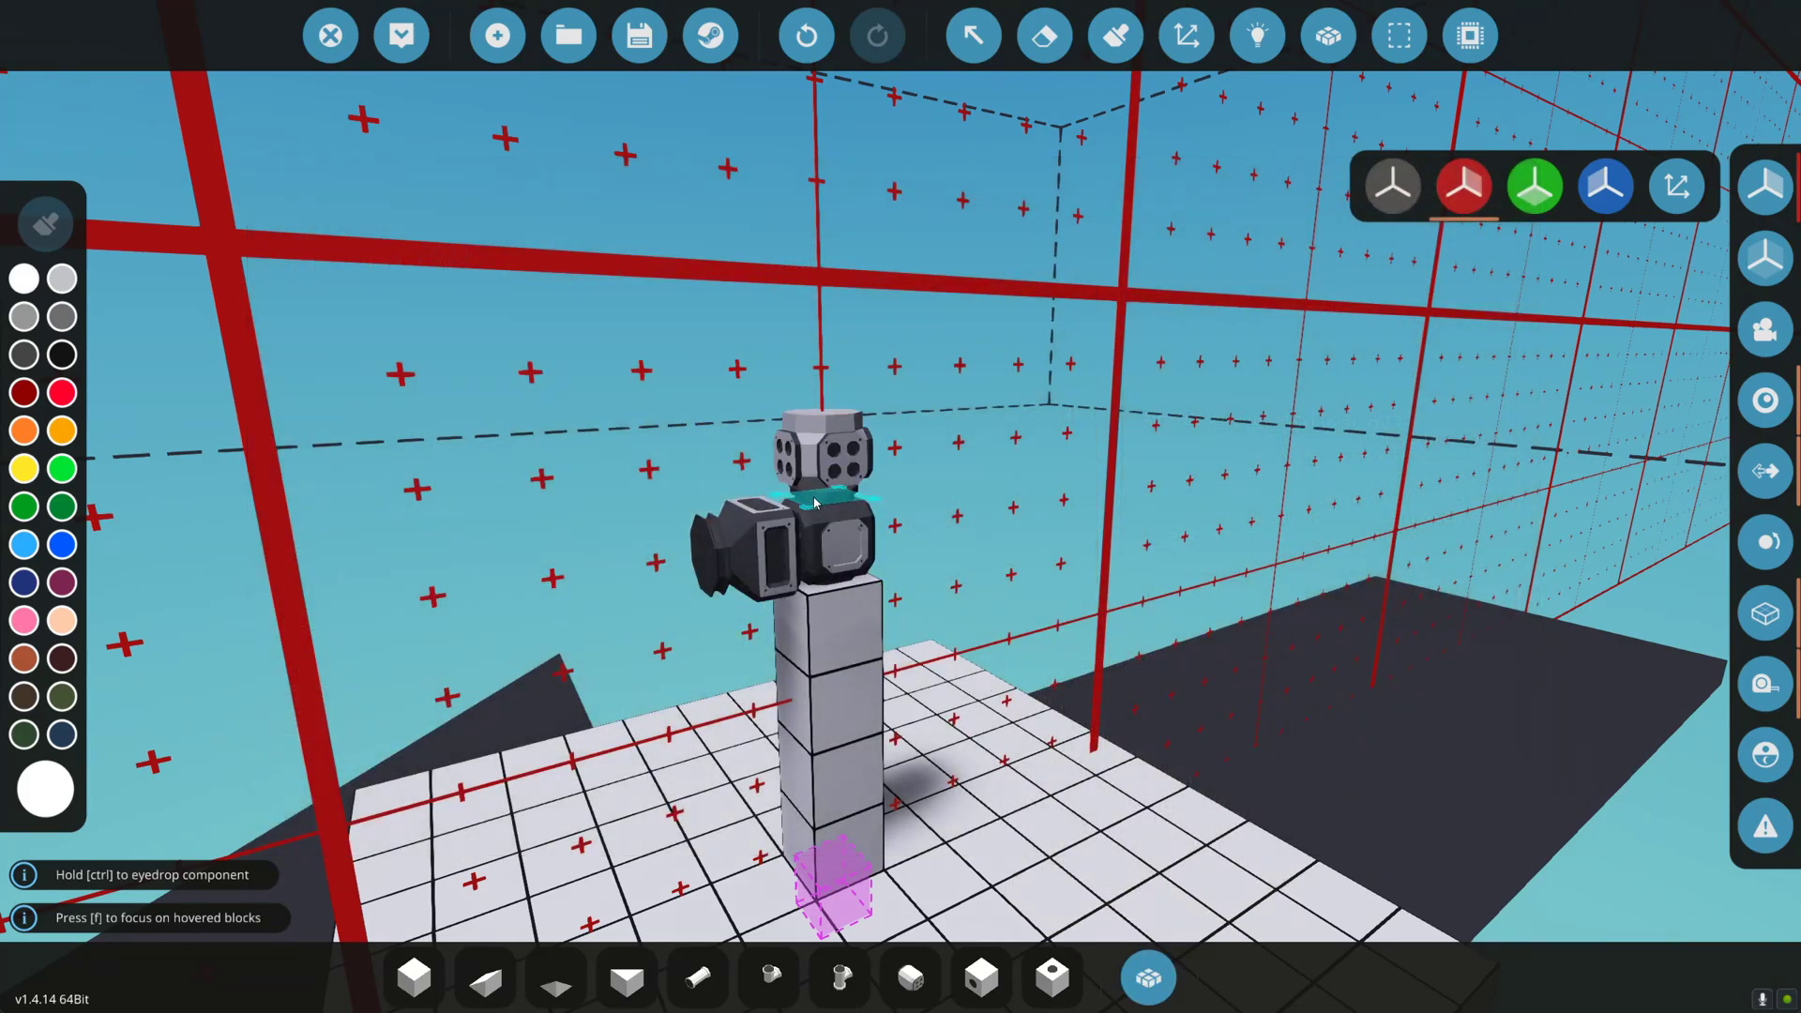
Rotate the cylinder and place it on top of the crankshaft, then attach another cylinder to the crankshaft's side.
{"action": "key", "text": "i"}
{"action": "key", "text": "i"}
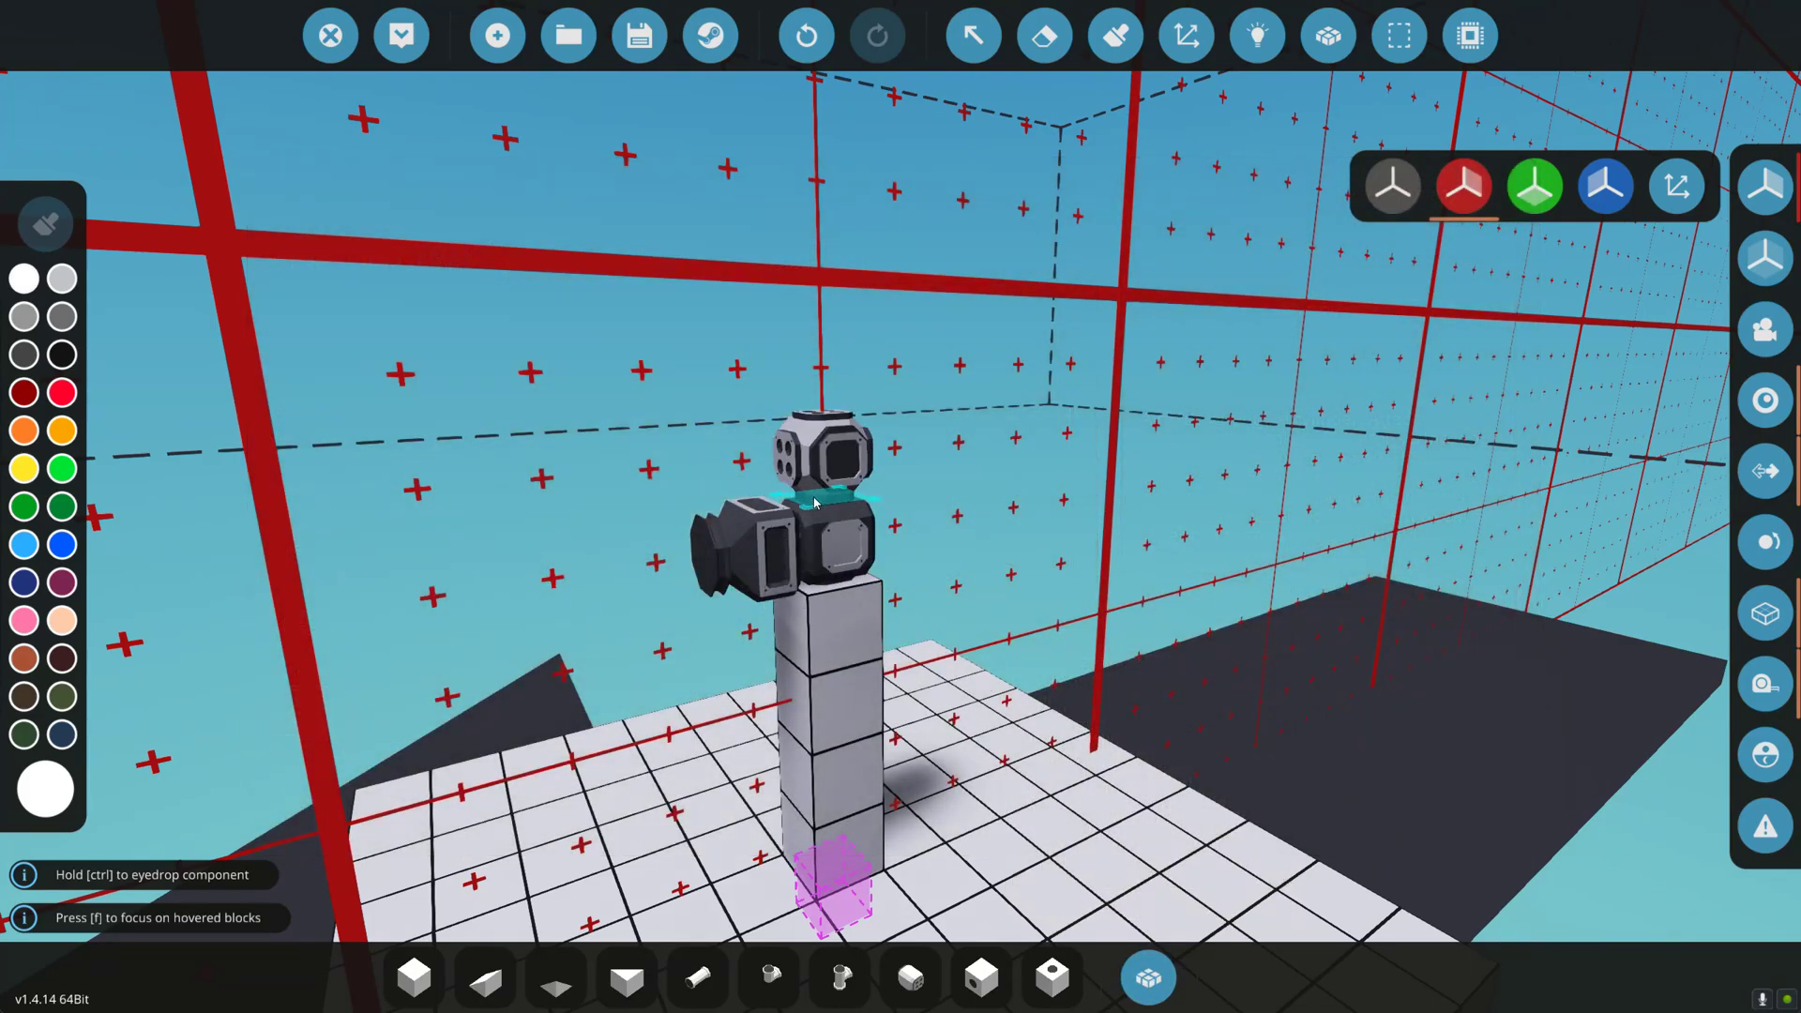
{"action": "key", "text": "e"}
{"action": "key", "text": "e"}
{"action": "key", "text": "e"}
{"action": "key", "text": "e"}
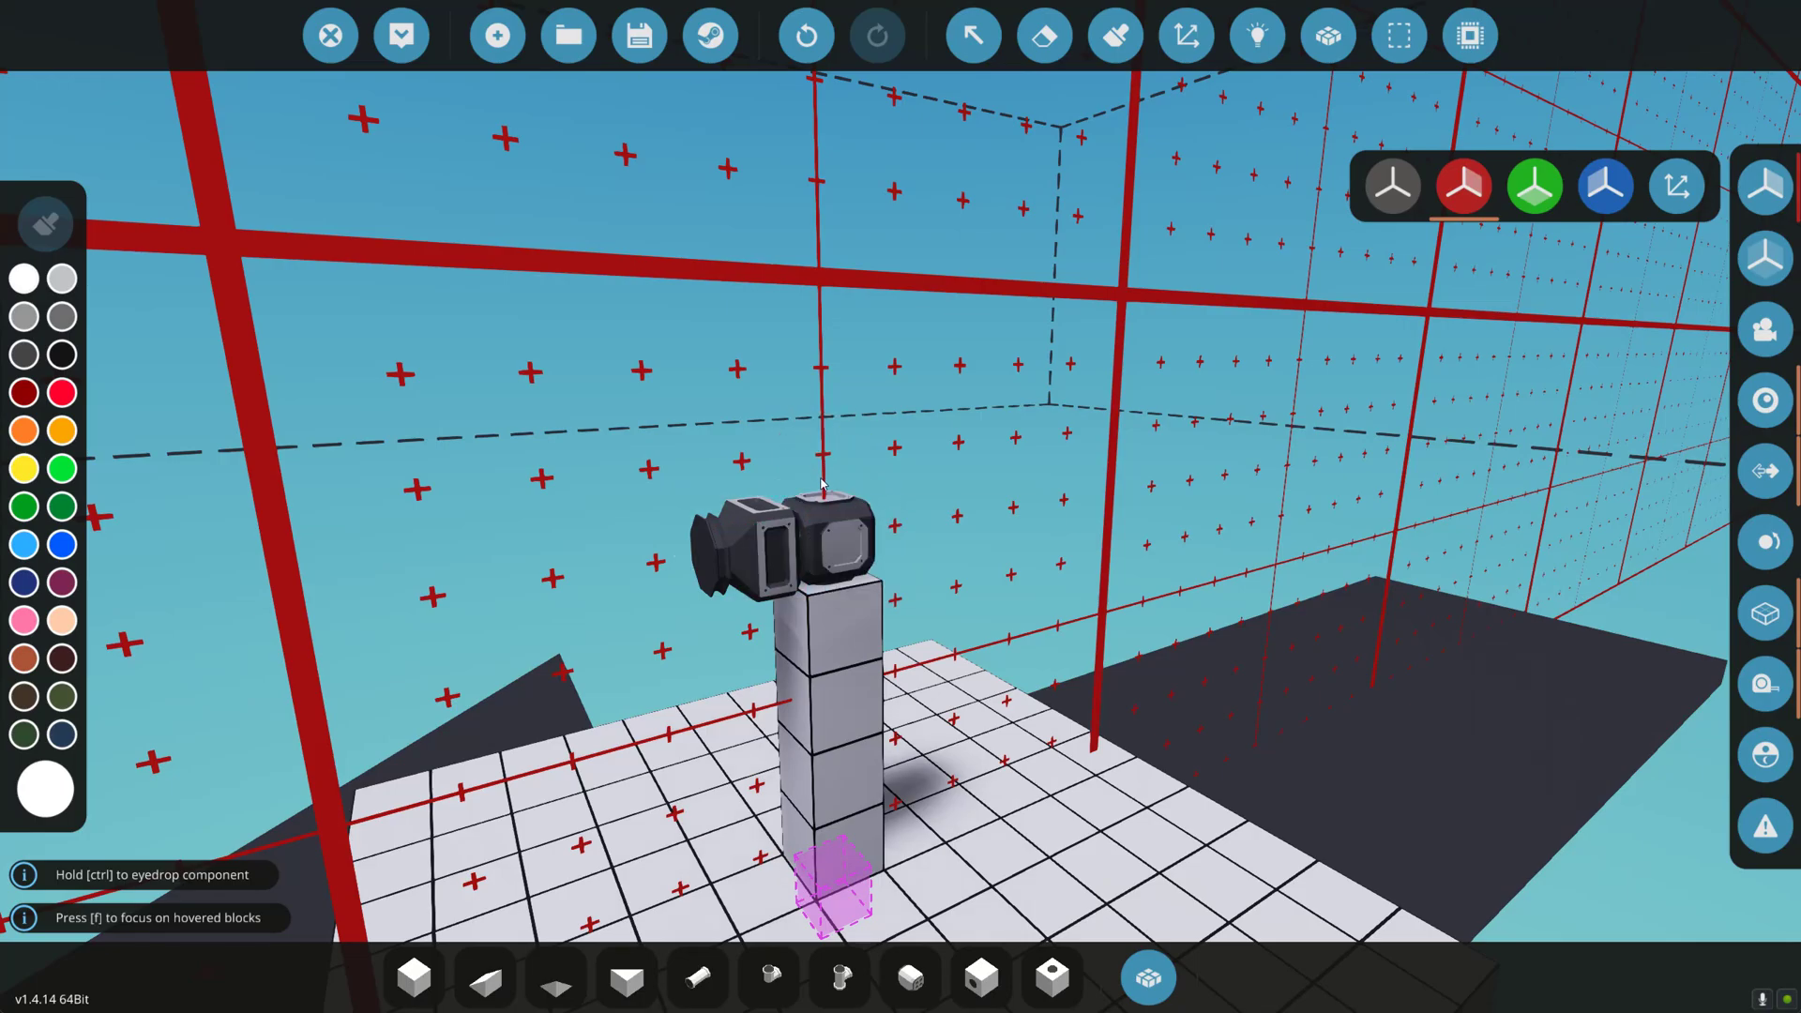
{"action": "key", "text": "e"}
{"action": "key", "text": "e"}
{"action": "key", "text": "e"}
{"action": "key", "text": "e"}
{"action": "key", "text": "e"}
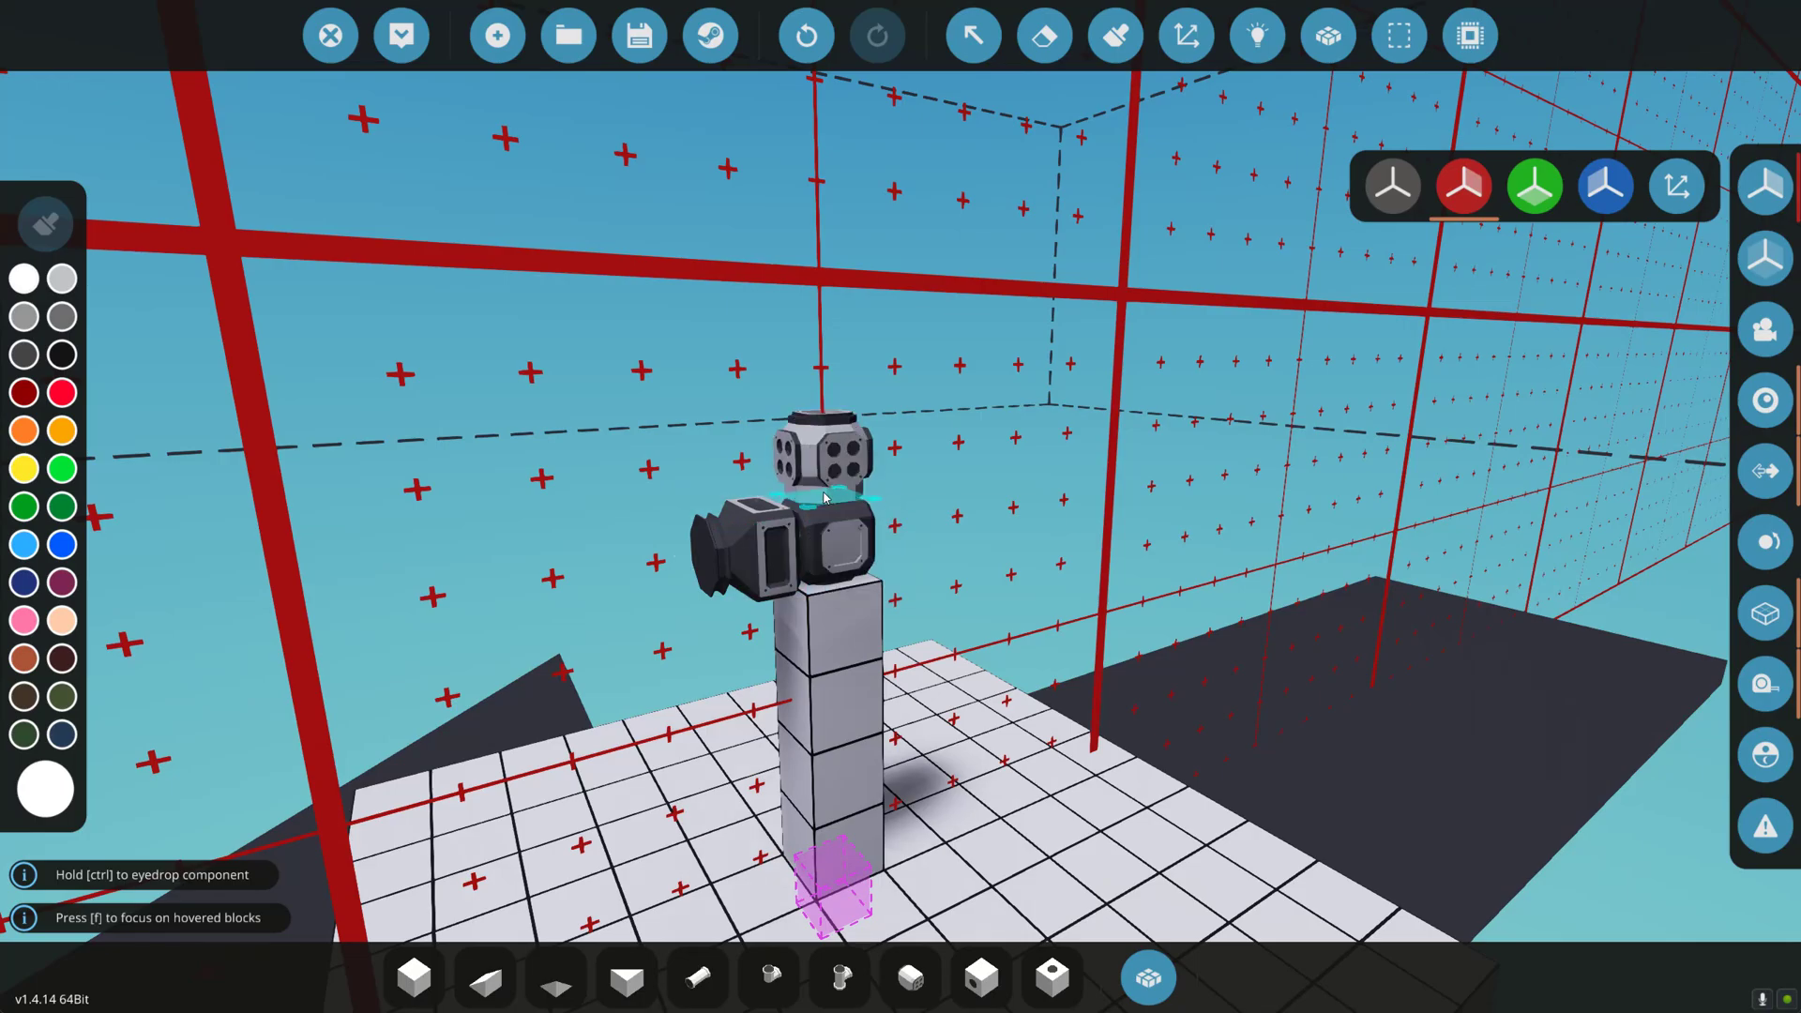
{"action": "key", "text": "f"}
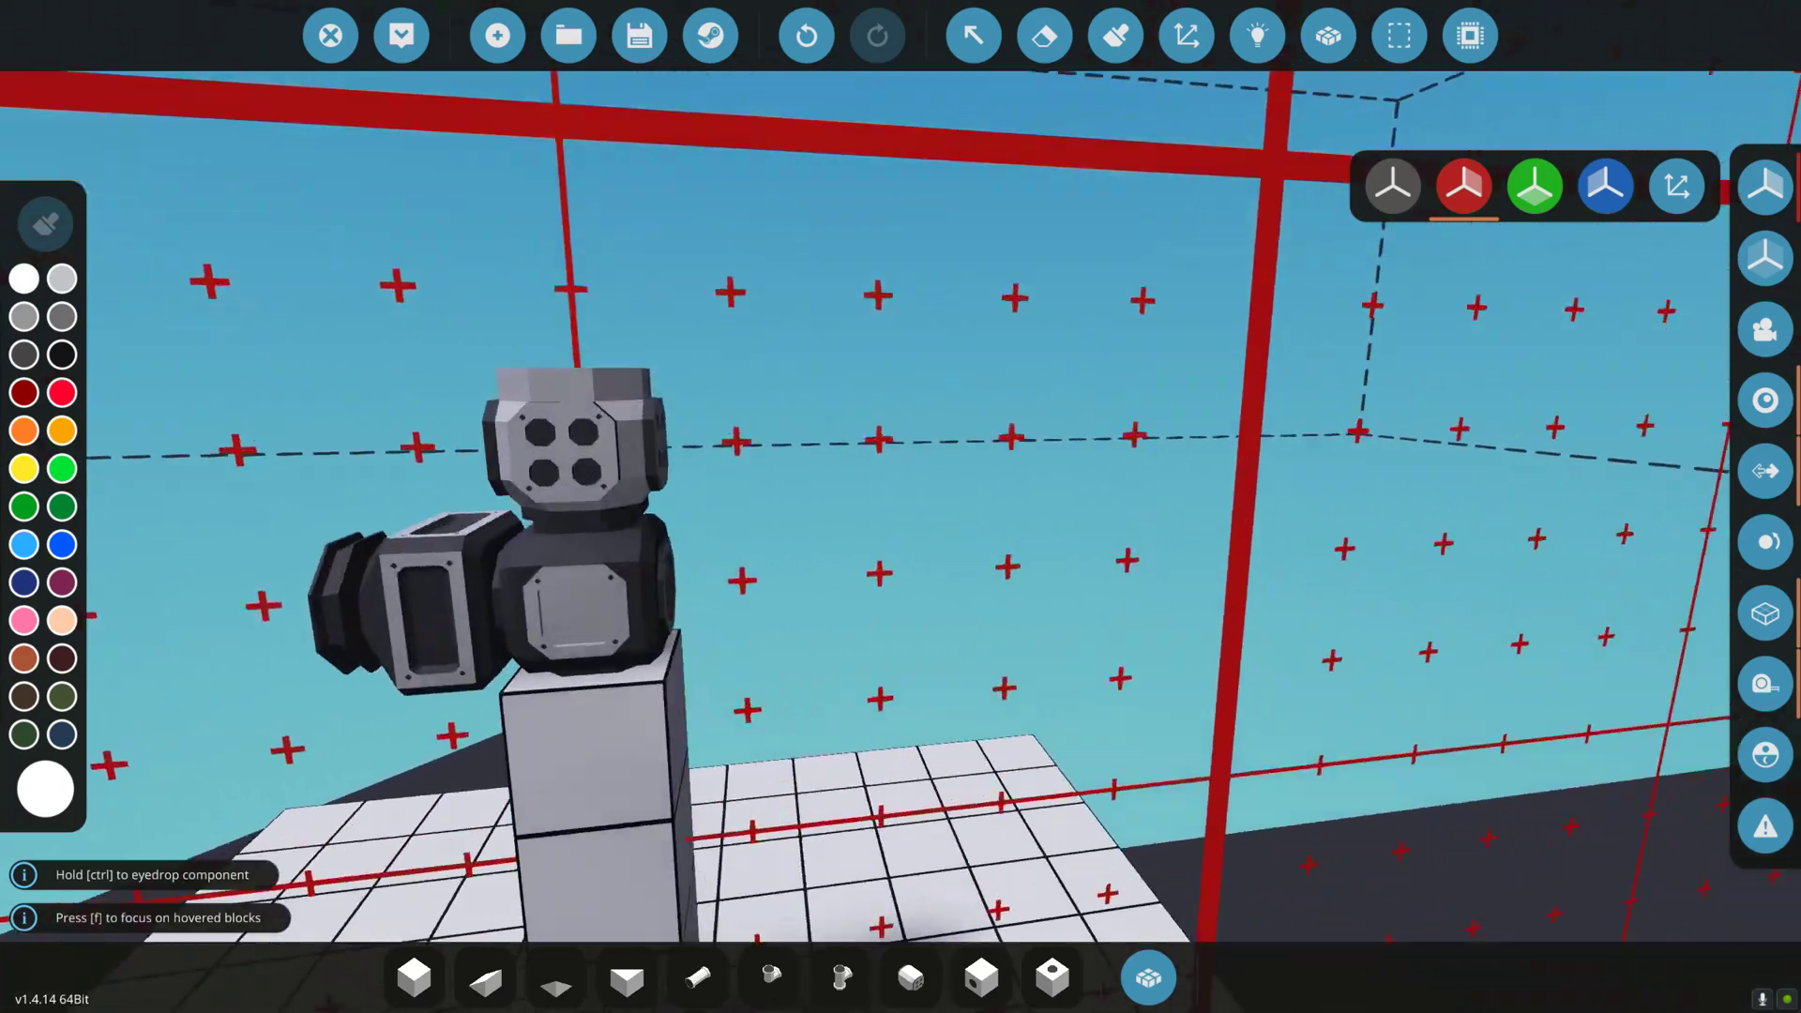
{"action": "scroll", "coordinate": [597, 521], "scroll_direction": "down", "scroll_amount": 5}
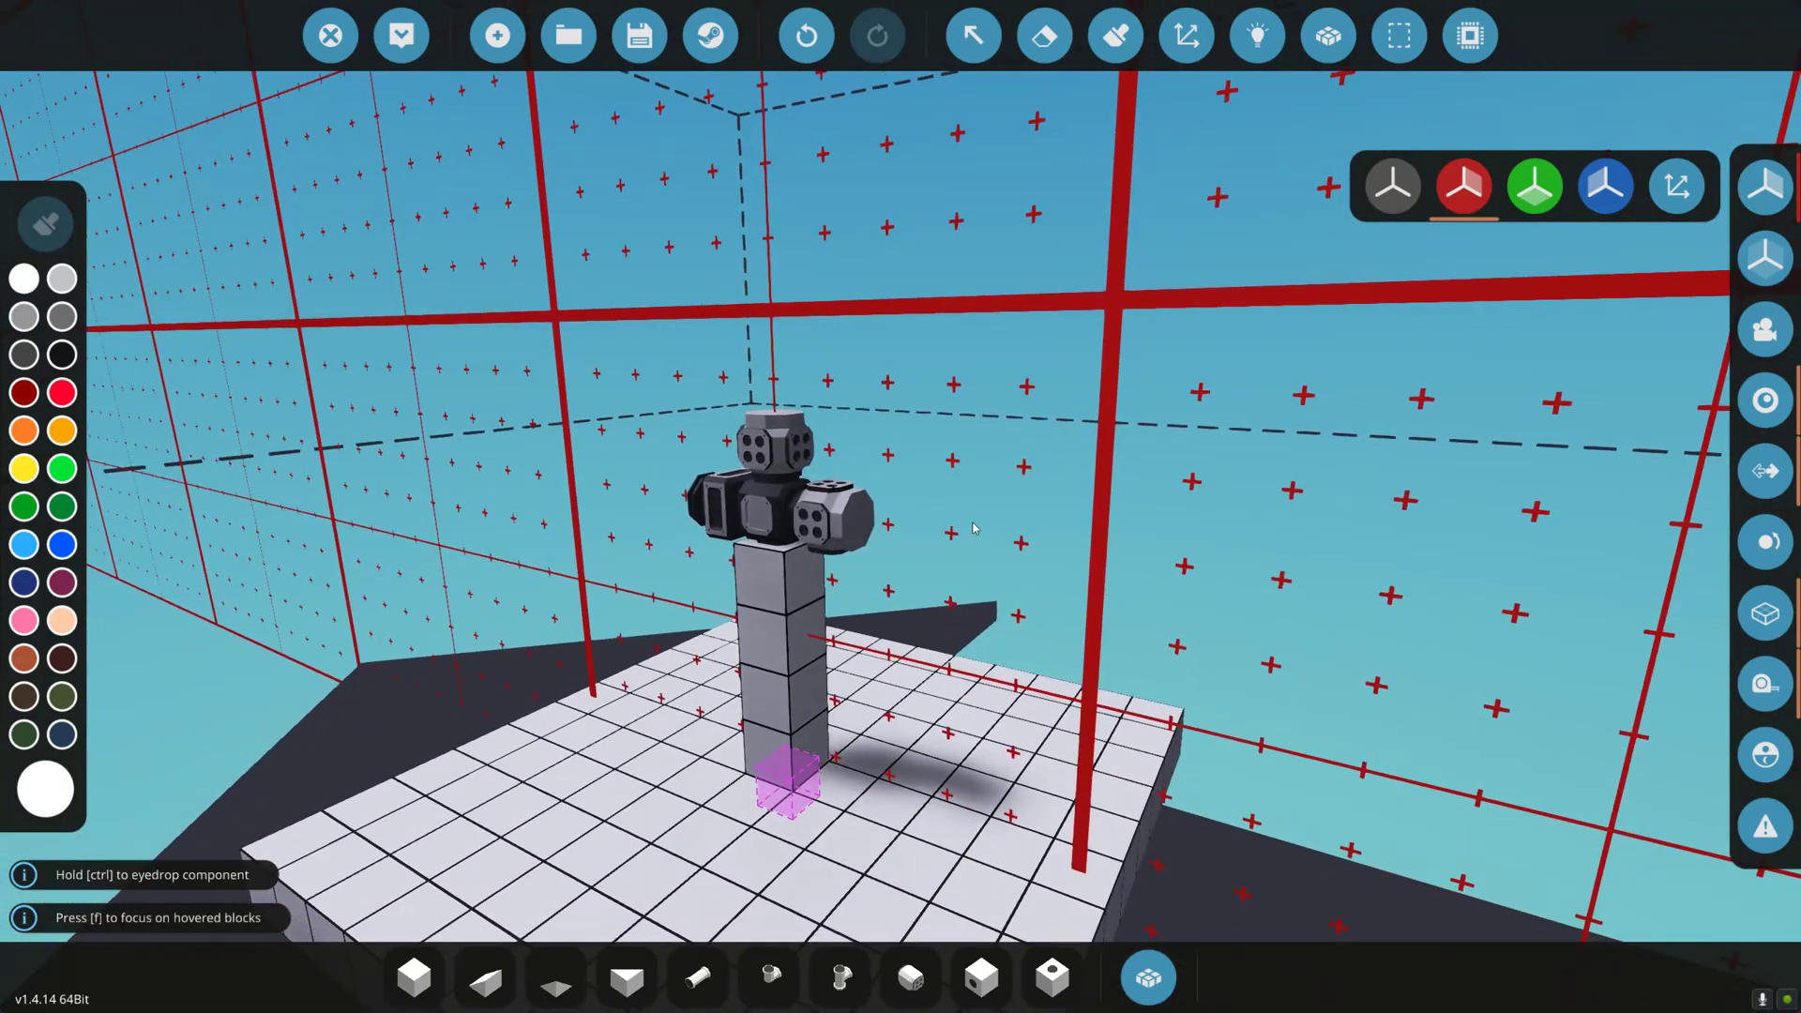
Undo the placement of the second cylinder on the crankshaft's side, keeping the cylinder on top.
{"action": "left_click", "coordinate": [851, 504]}
{"action": "key", "text": "a"}
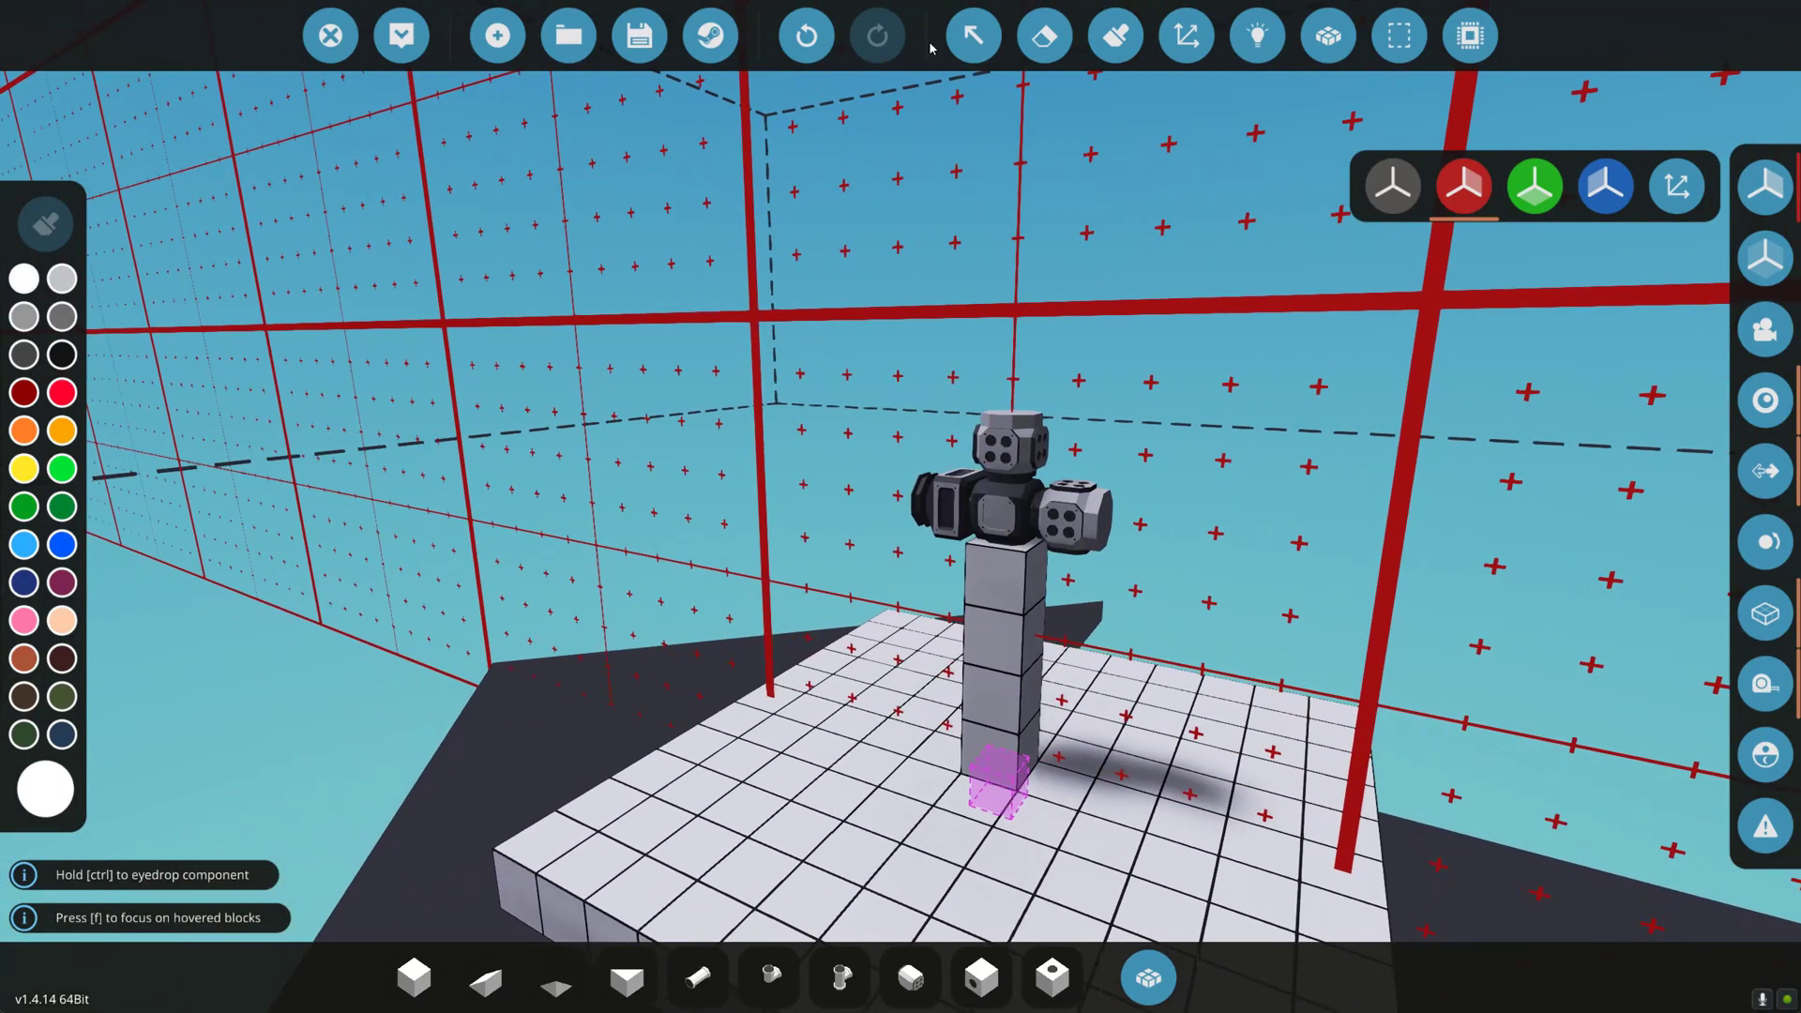
{"action": "key", "text": "w"}
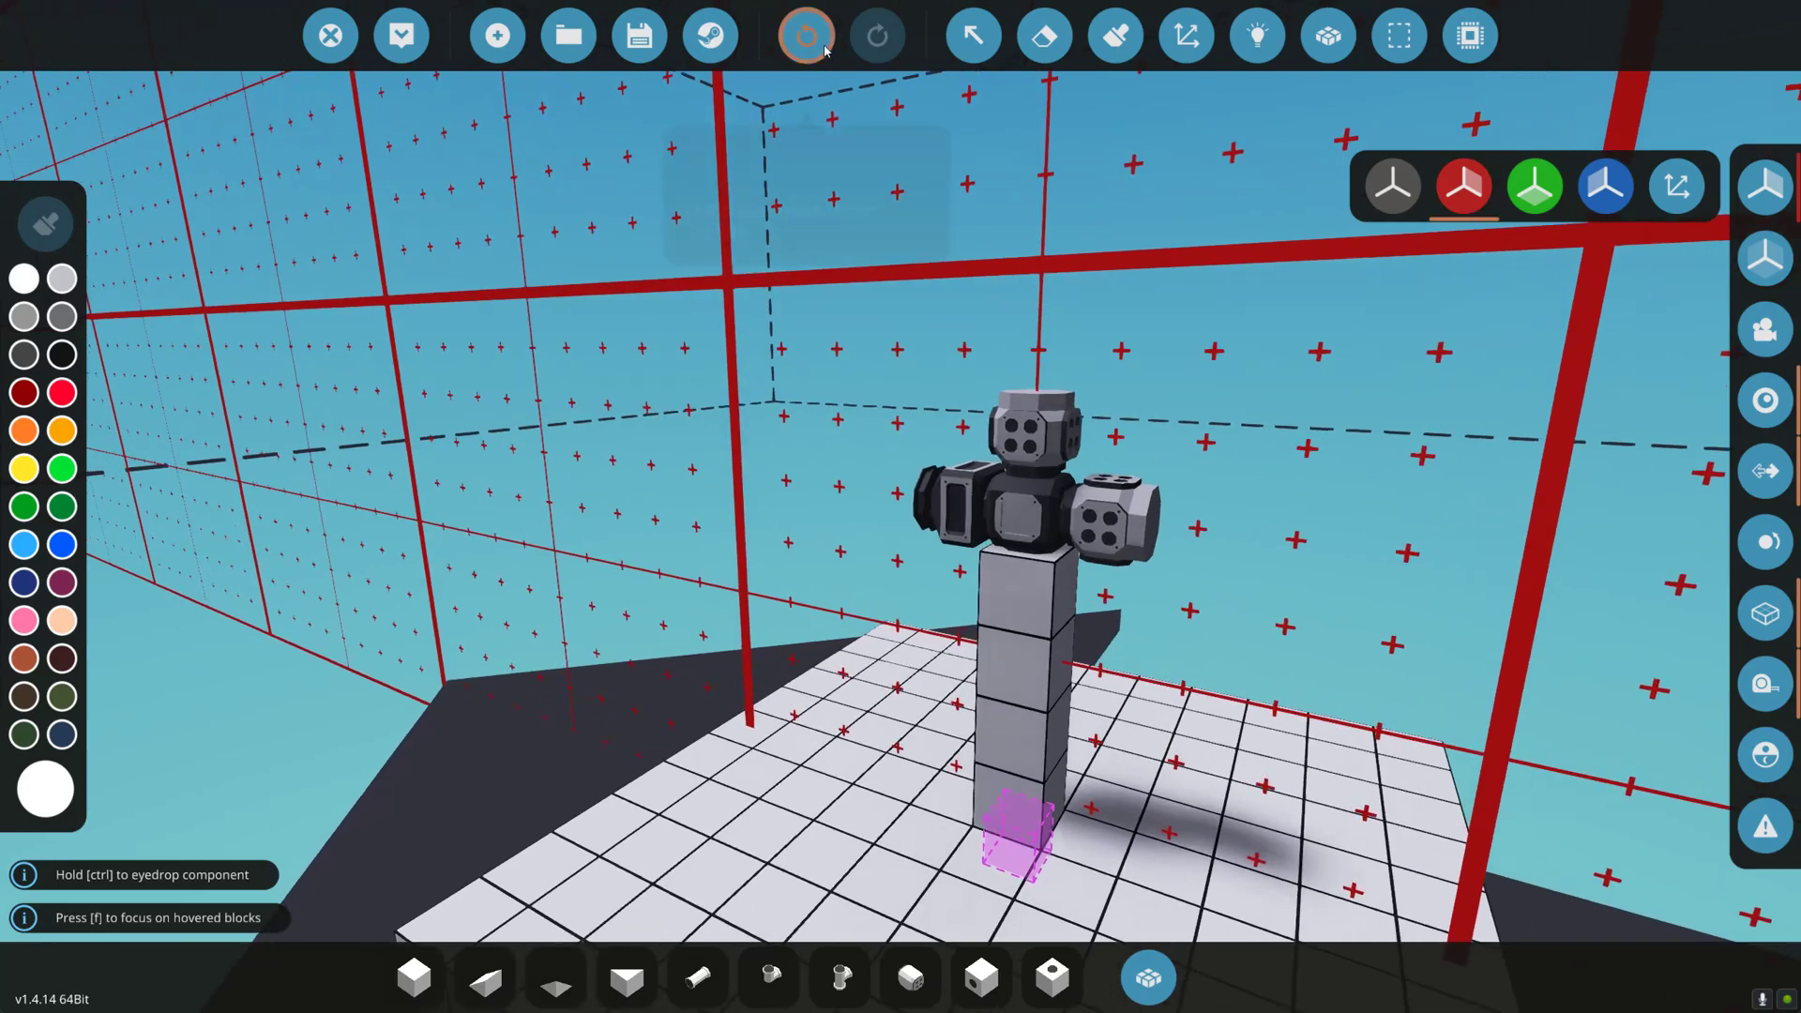
{"action": "left_click", "coordinate": [816, 49]}
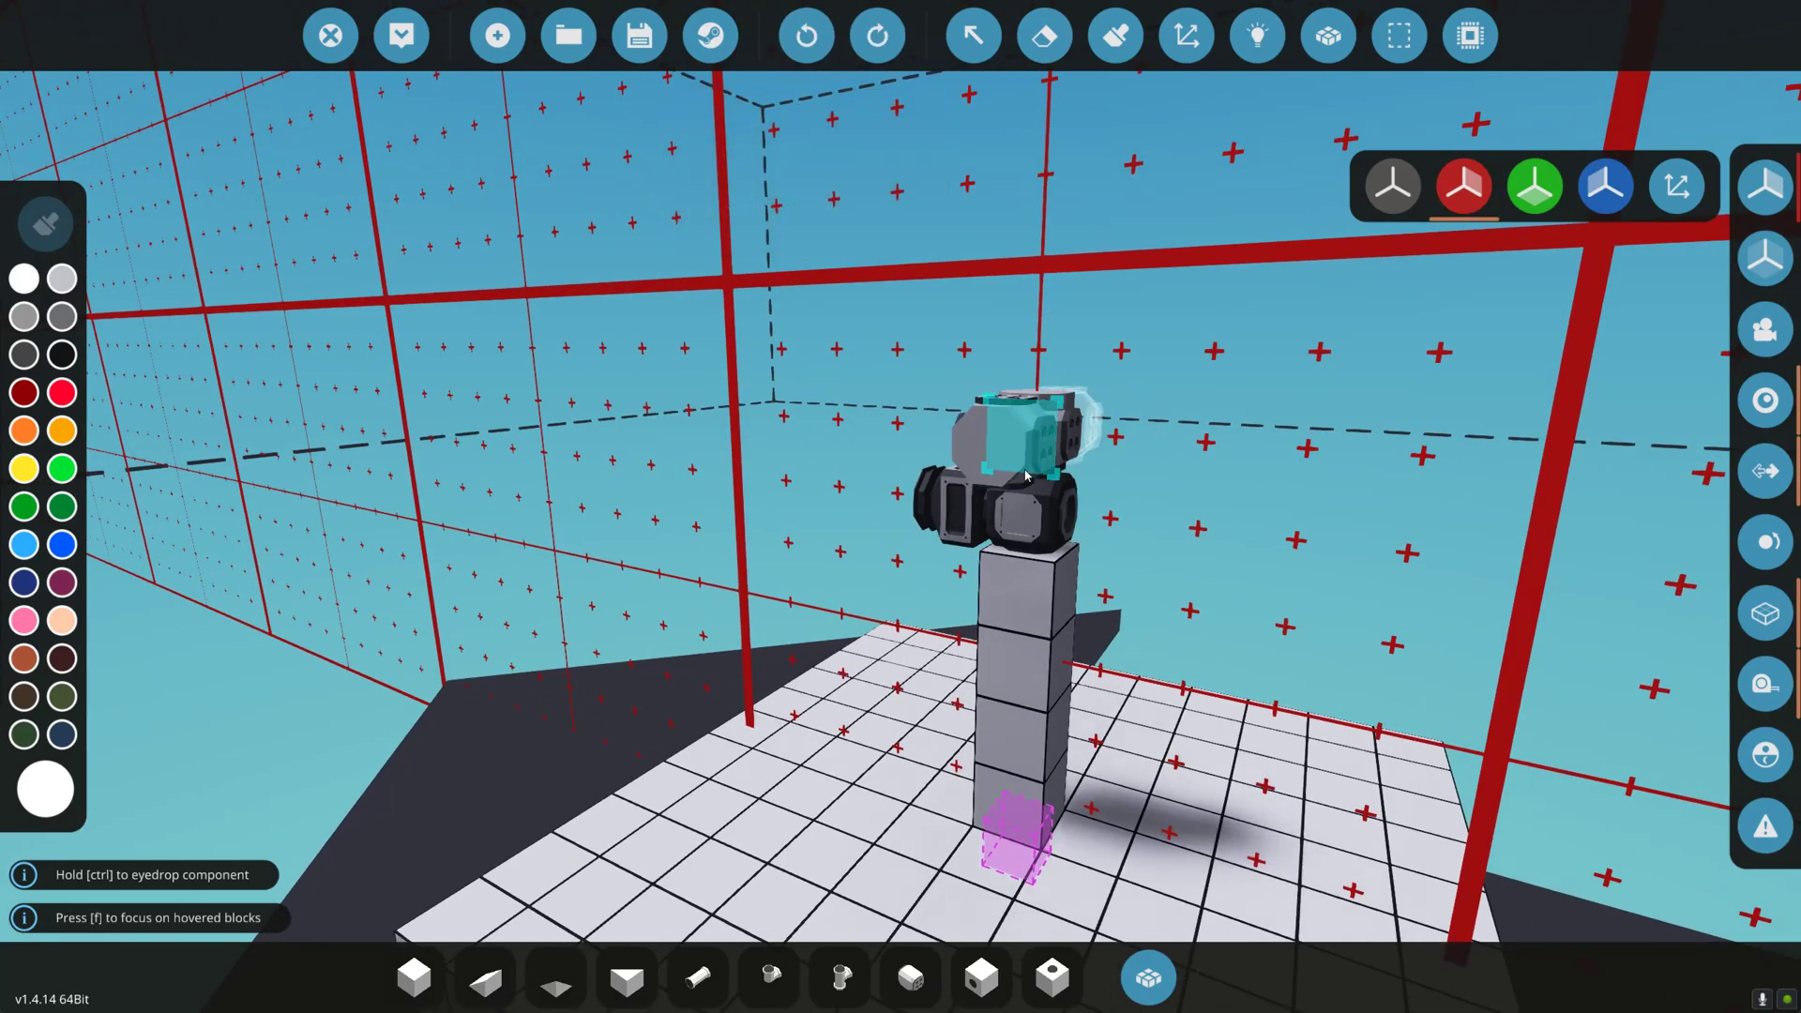
{"action": "left_click", "coordinate": [958, 511]}
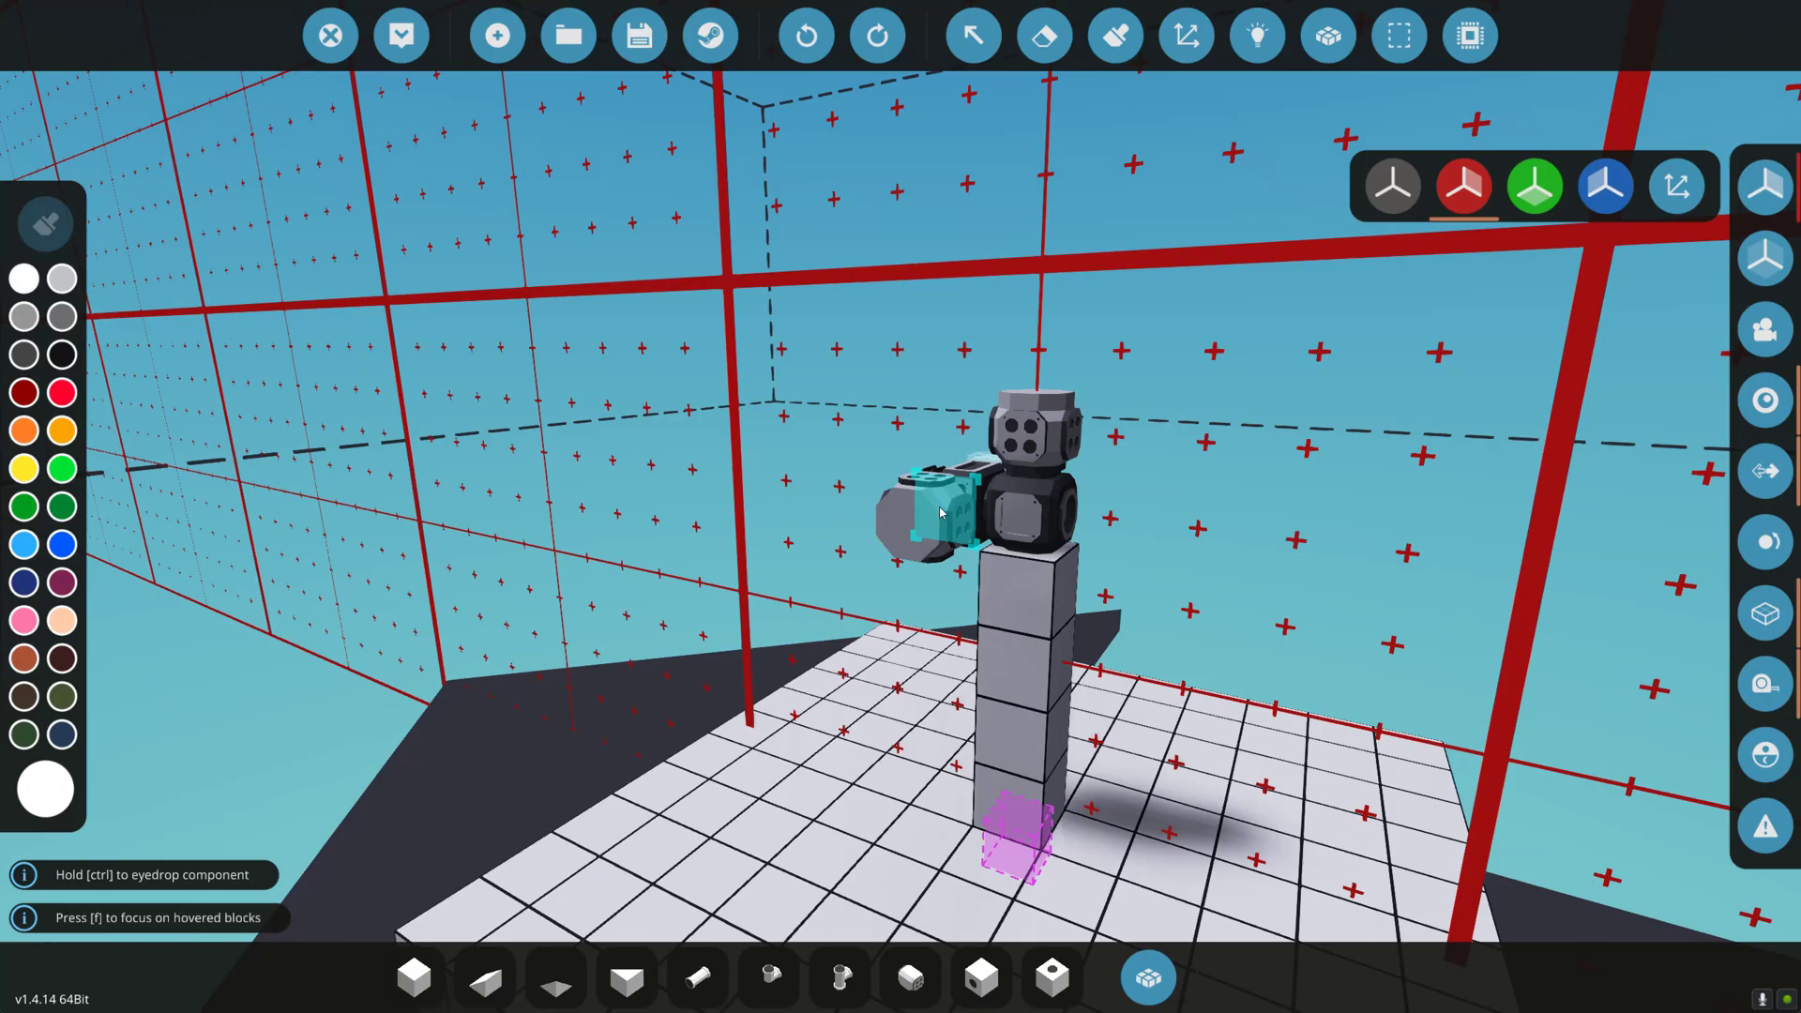
{"action": "key", "text": "f"}
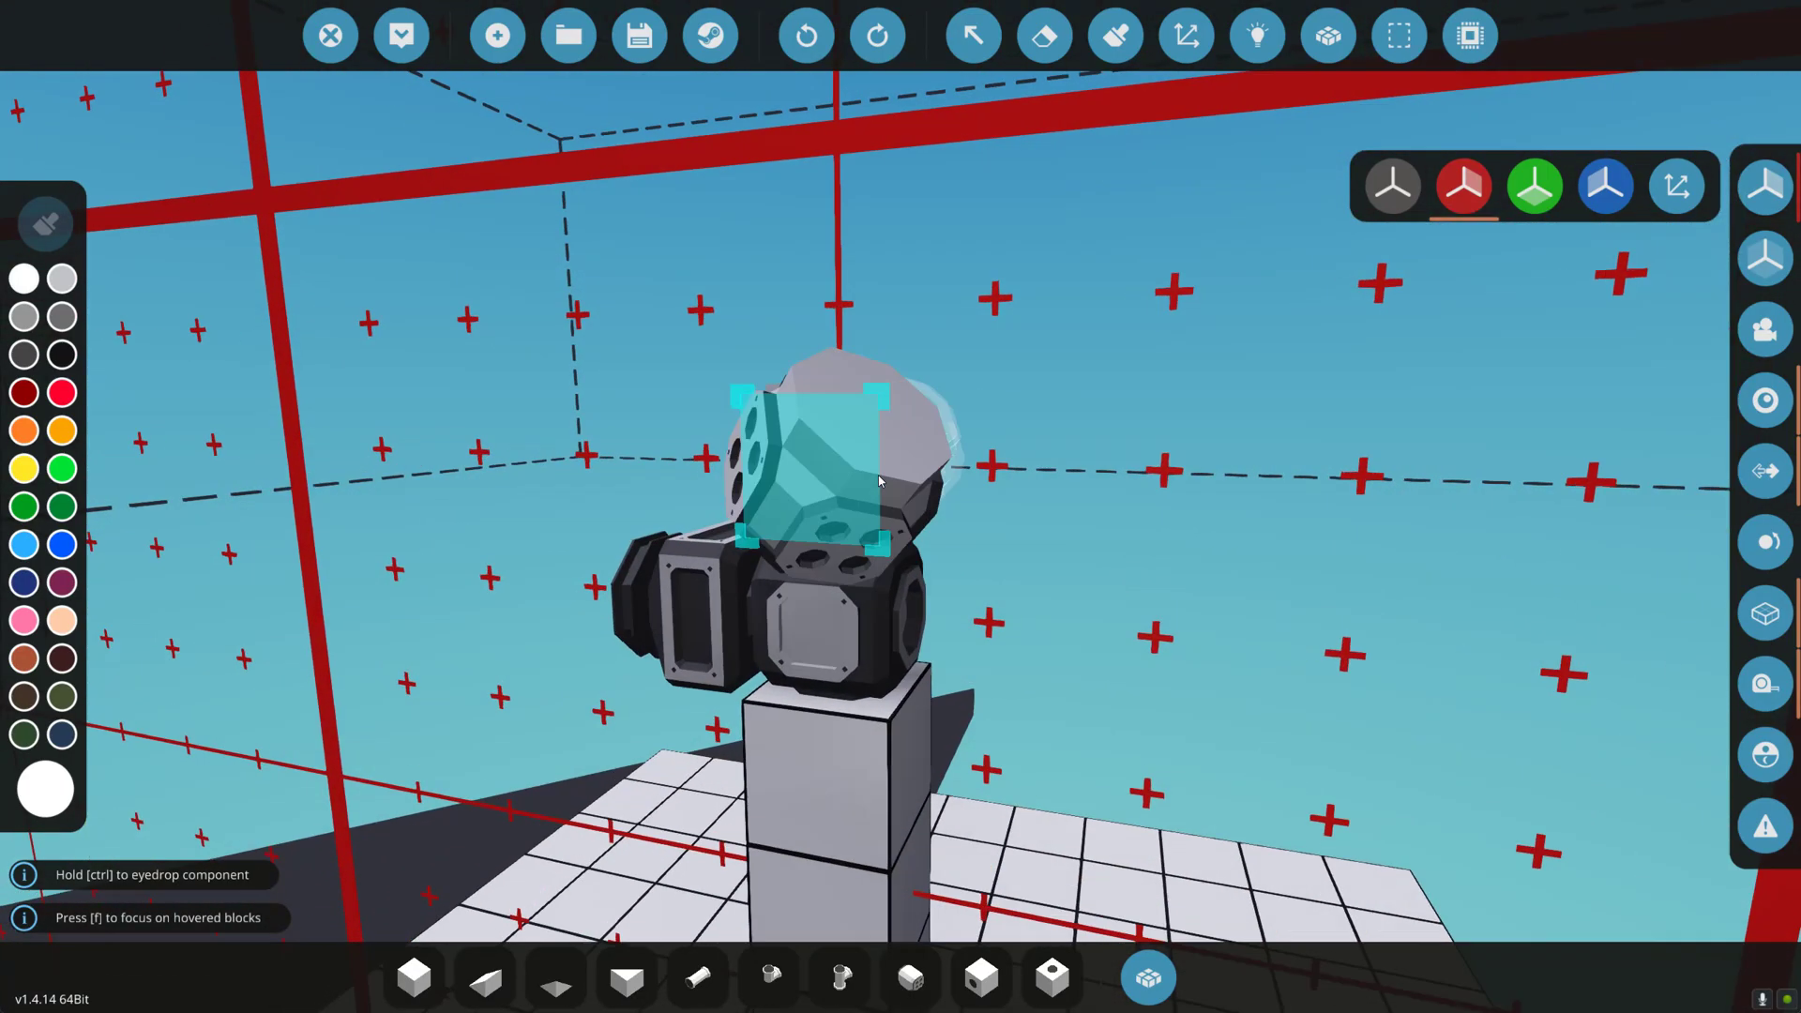
{"action": "key", "text": "l"}
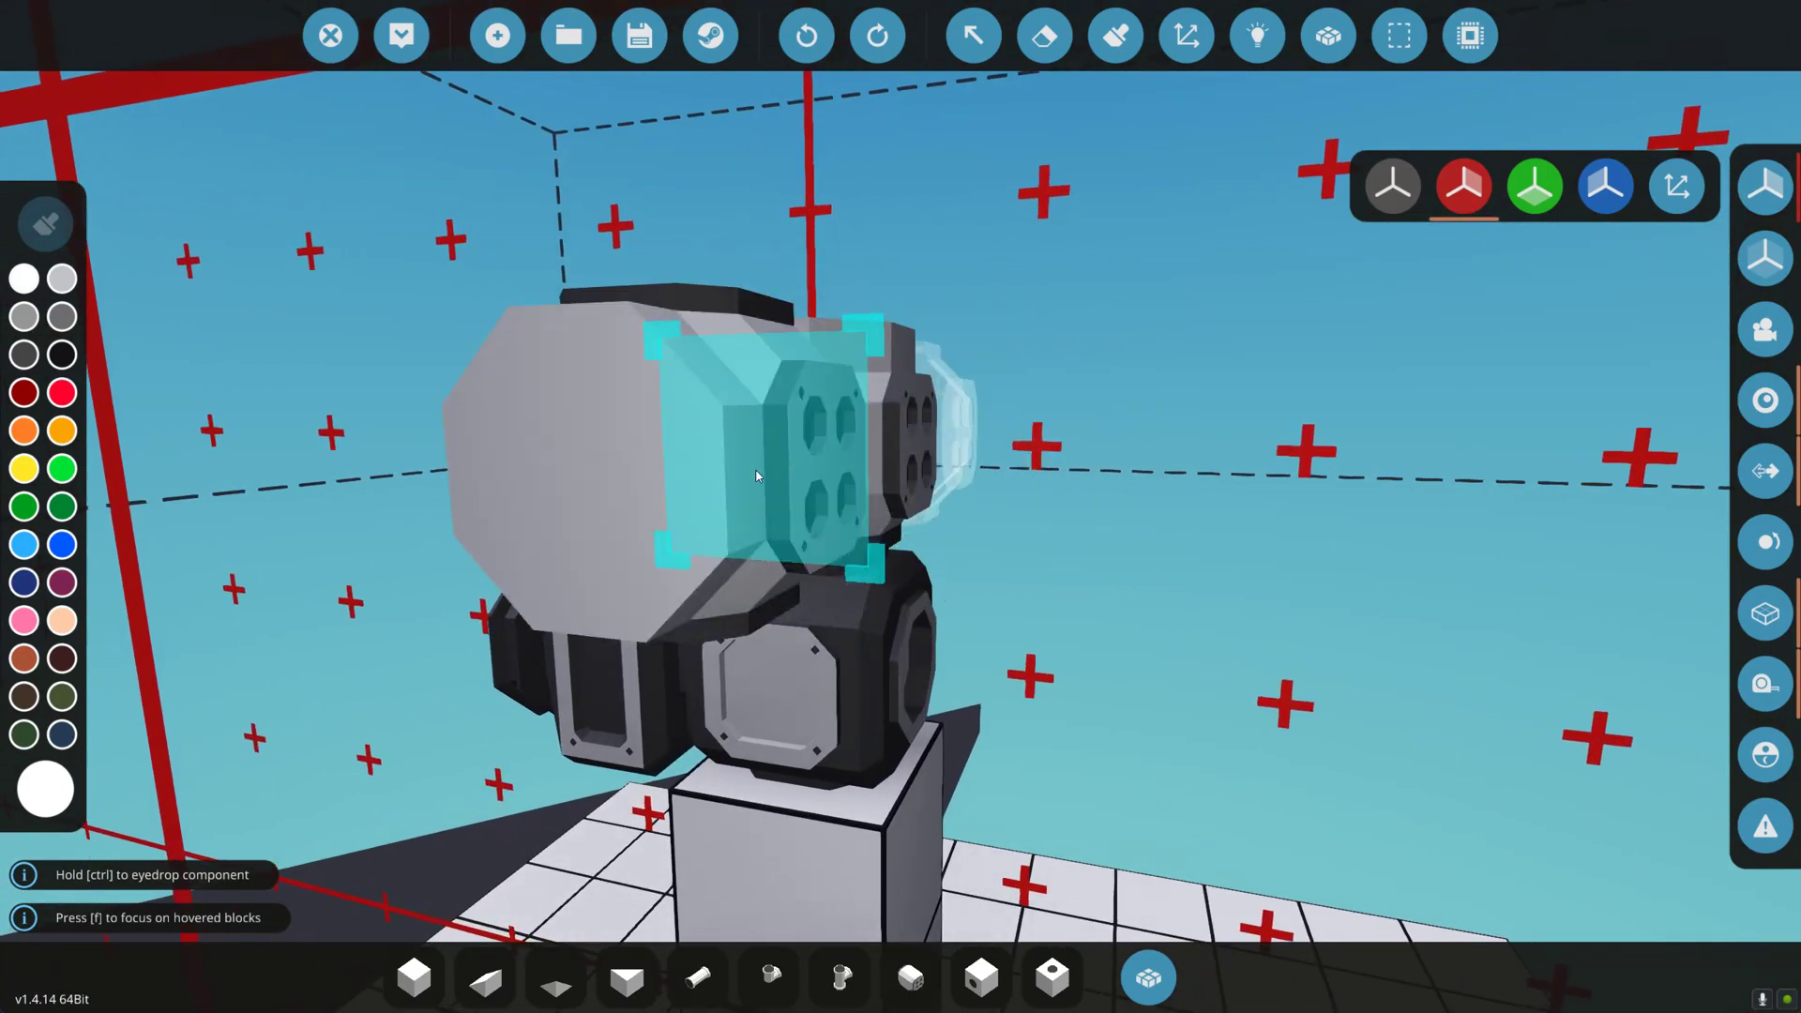
{"action": "scroll", "coordinate": [854, 489], "scroll_direction": "down", "scroll_amount": 5}
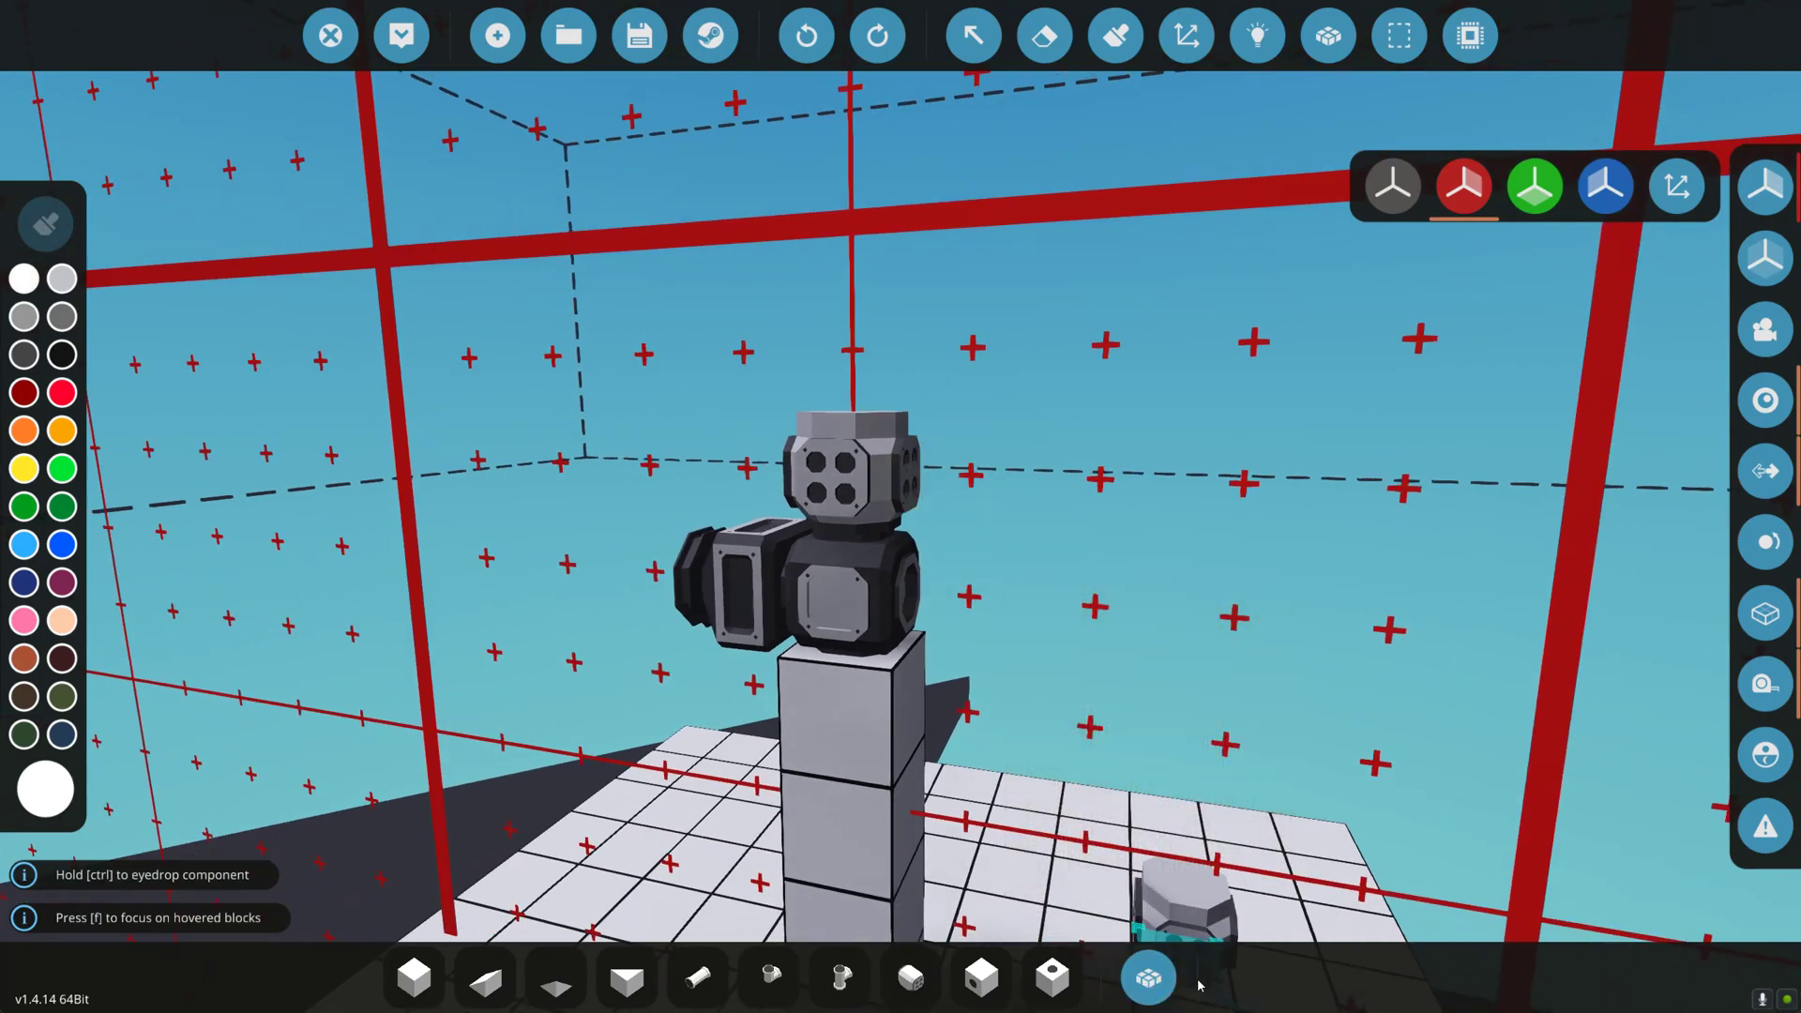
Choose the Modular Engine Clutch 1x1 from the component inventory.
{"action": "left_click", "coordinate": [1150, 978]}
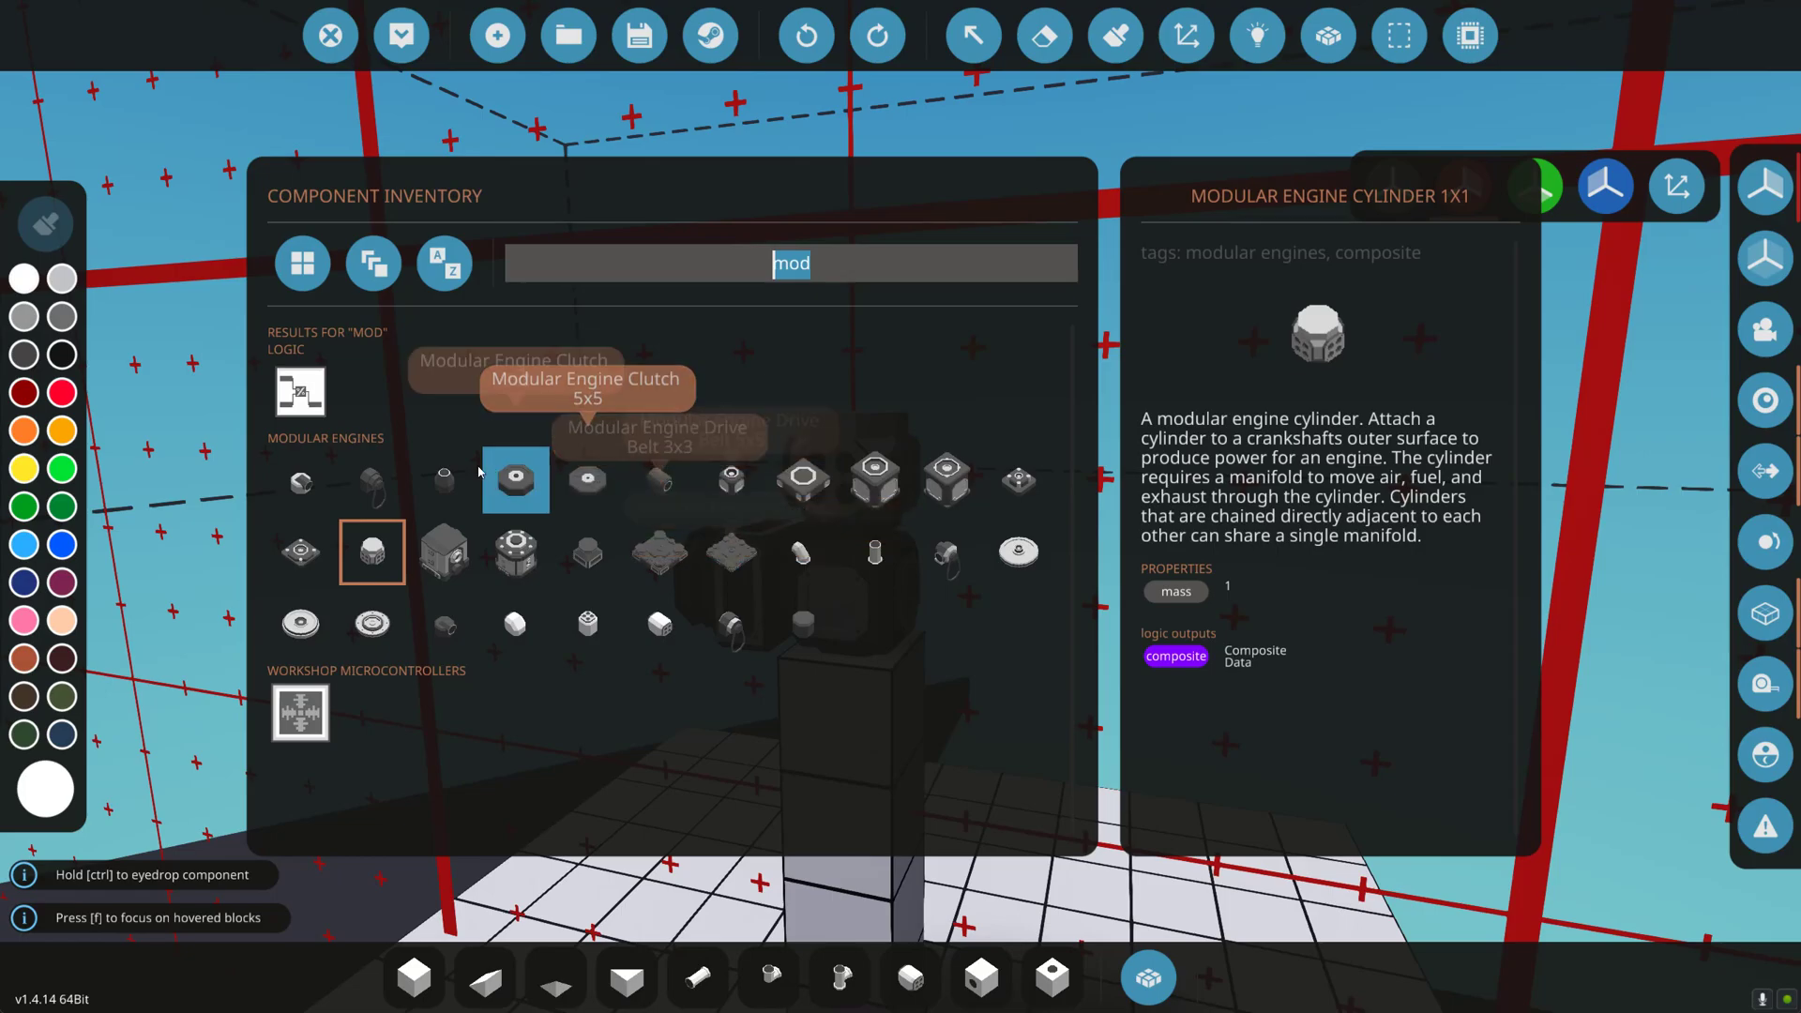
{"action": "left_click", "coordinate": [444, 479]}
{"action": "left_click", "coordinate": [1150, 978]}
Rotate the clutch so its narrow output end faces outward and attach it to the crankshaft opposite the drive belt.
{"action": "key", "text": "d"}
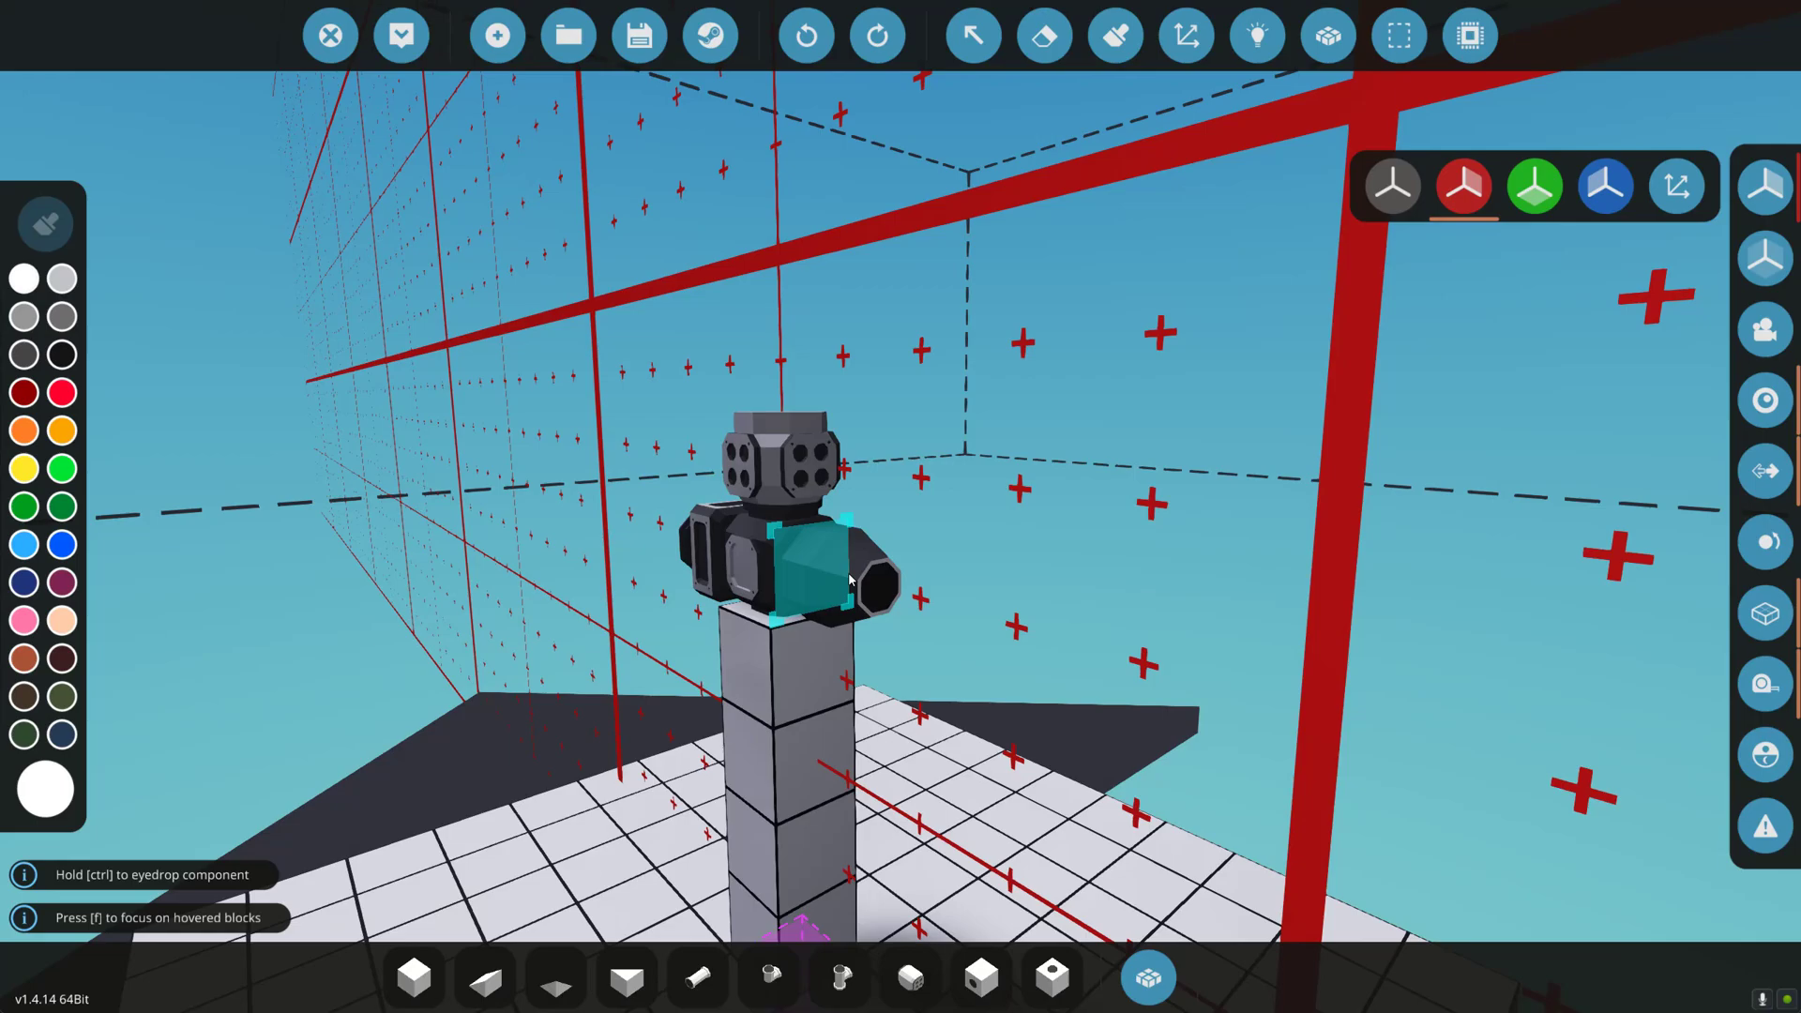
{"action": "key", "text": "l"}
{"action": "key", "text": "l"}
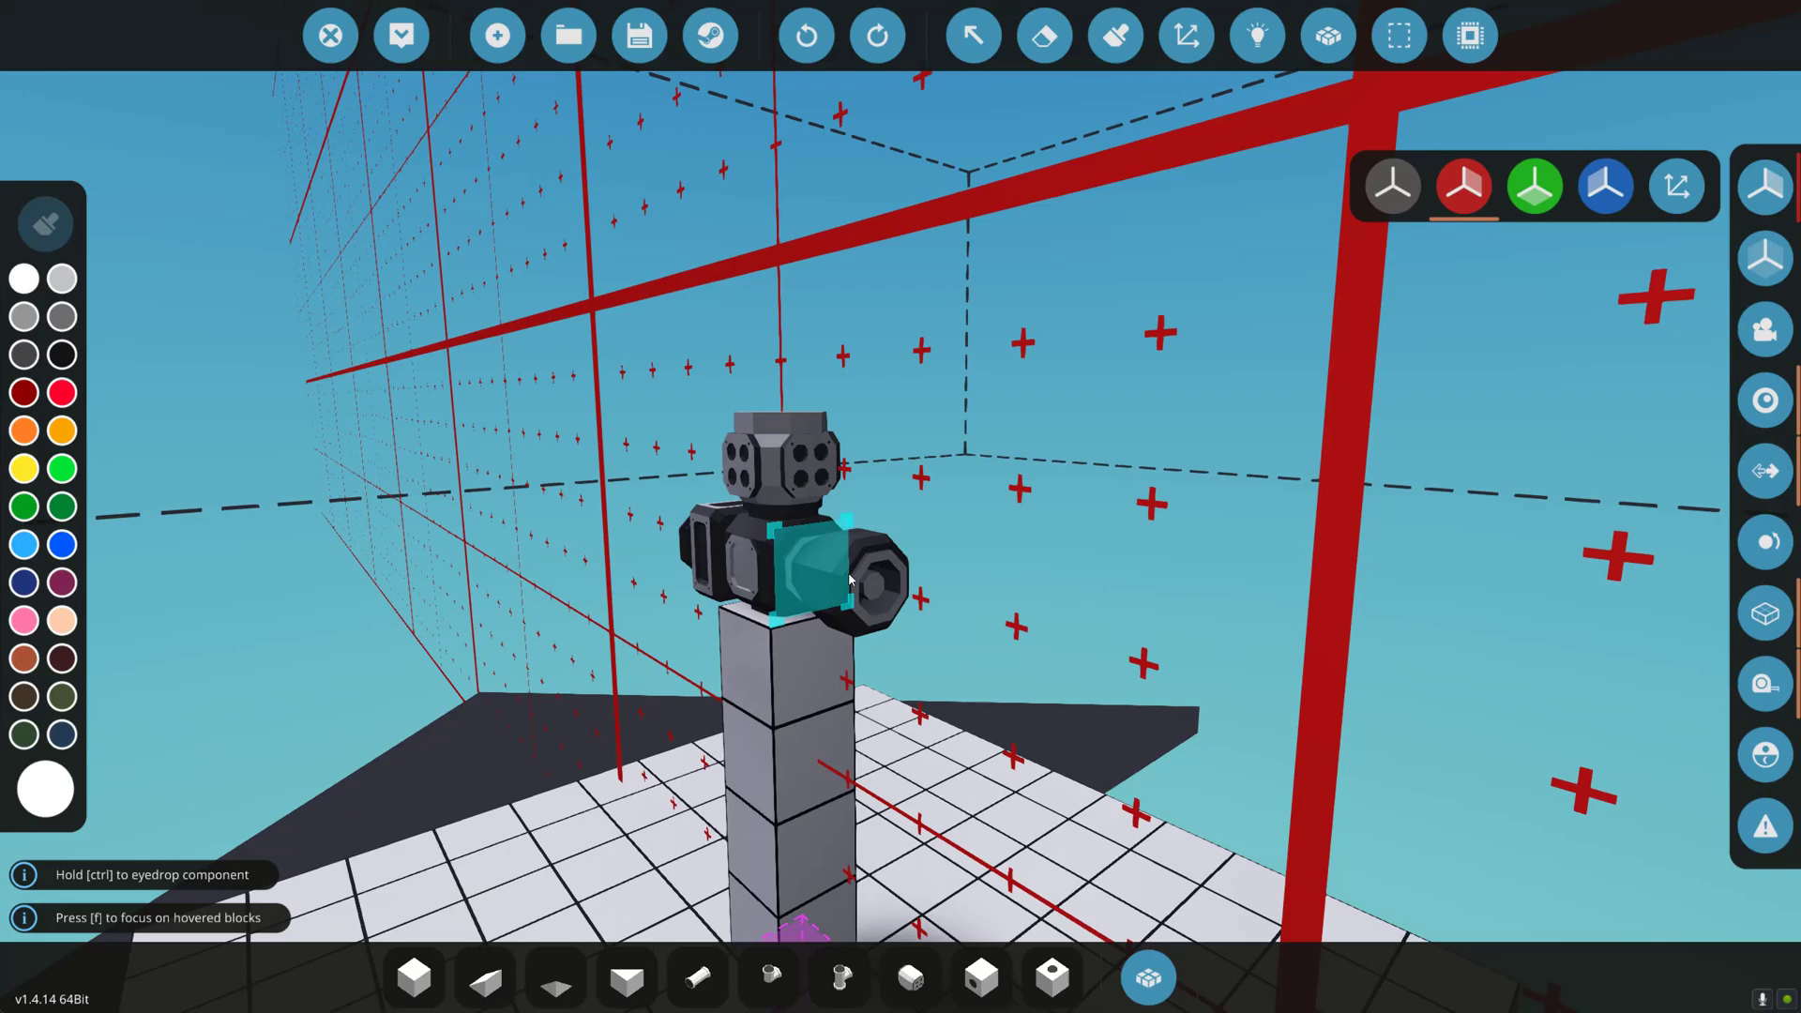
{"action": "key", "text": "l"}
{"action": "key", "text": "l"}
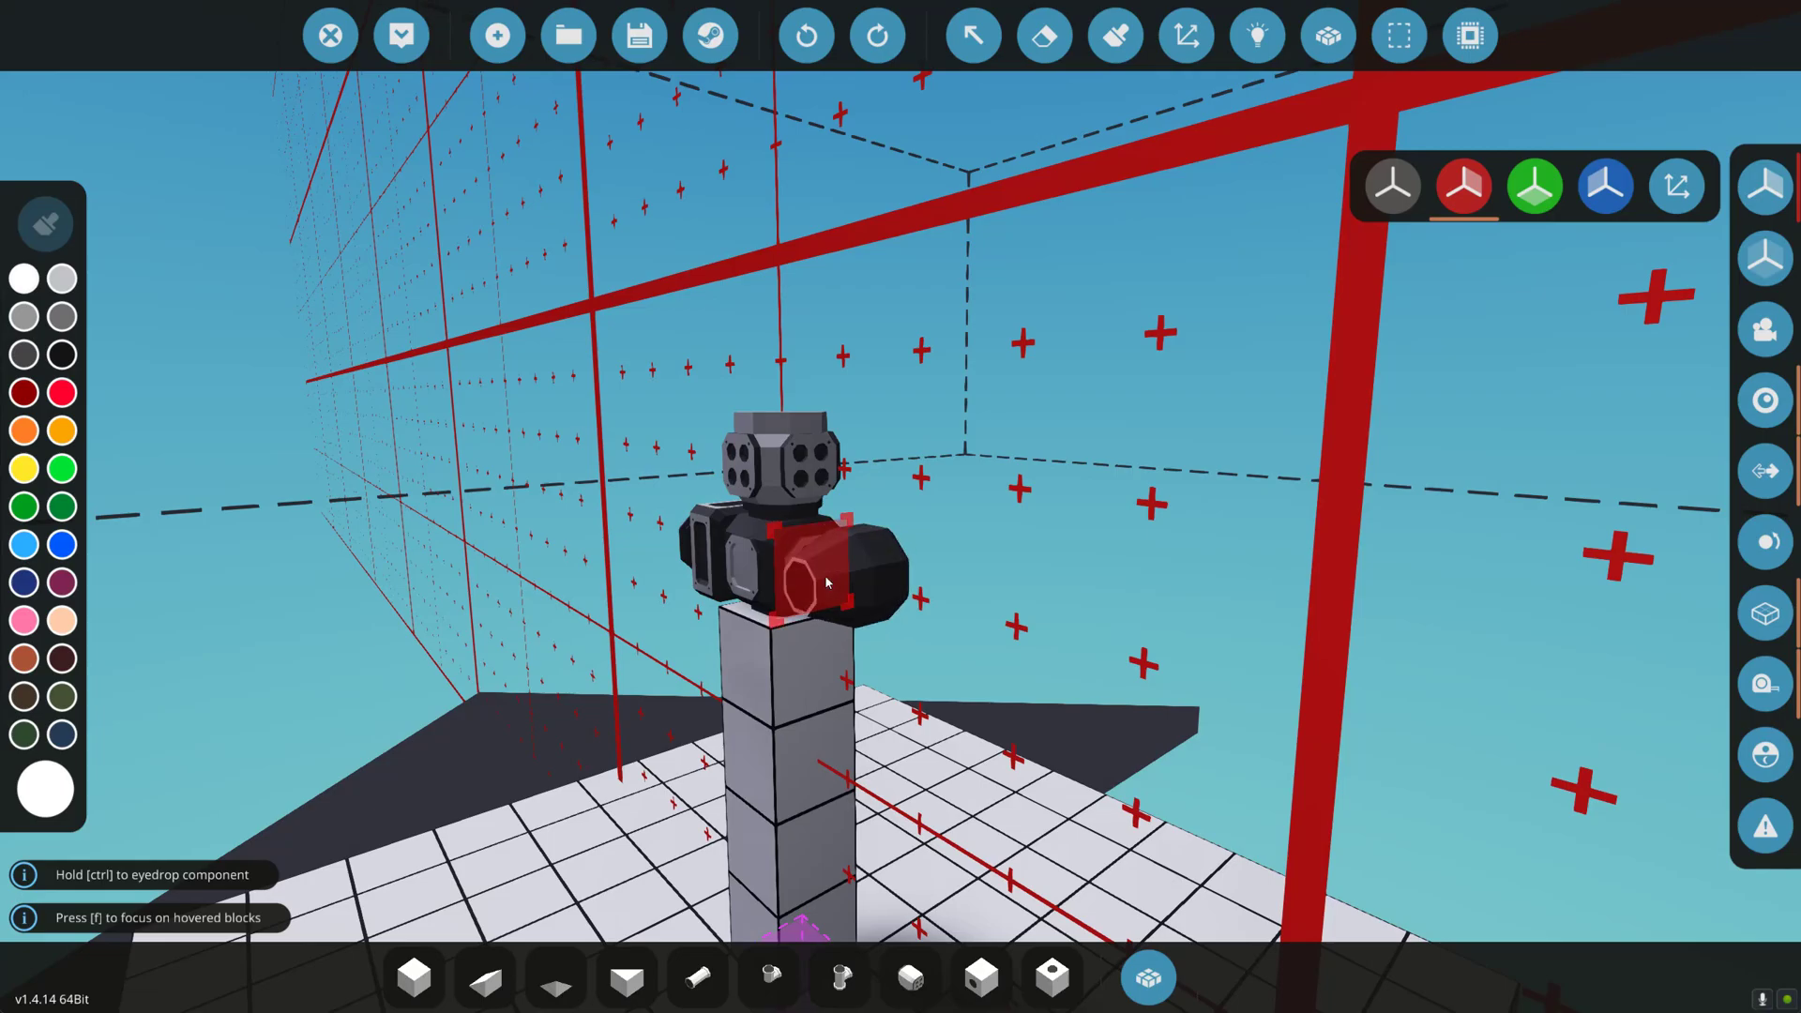
{"action": "left_click", "coordinate": [827, 583]}
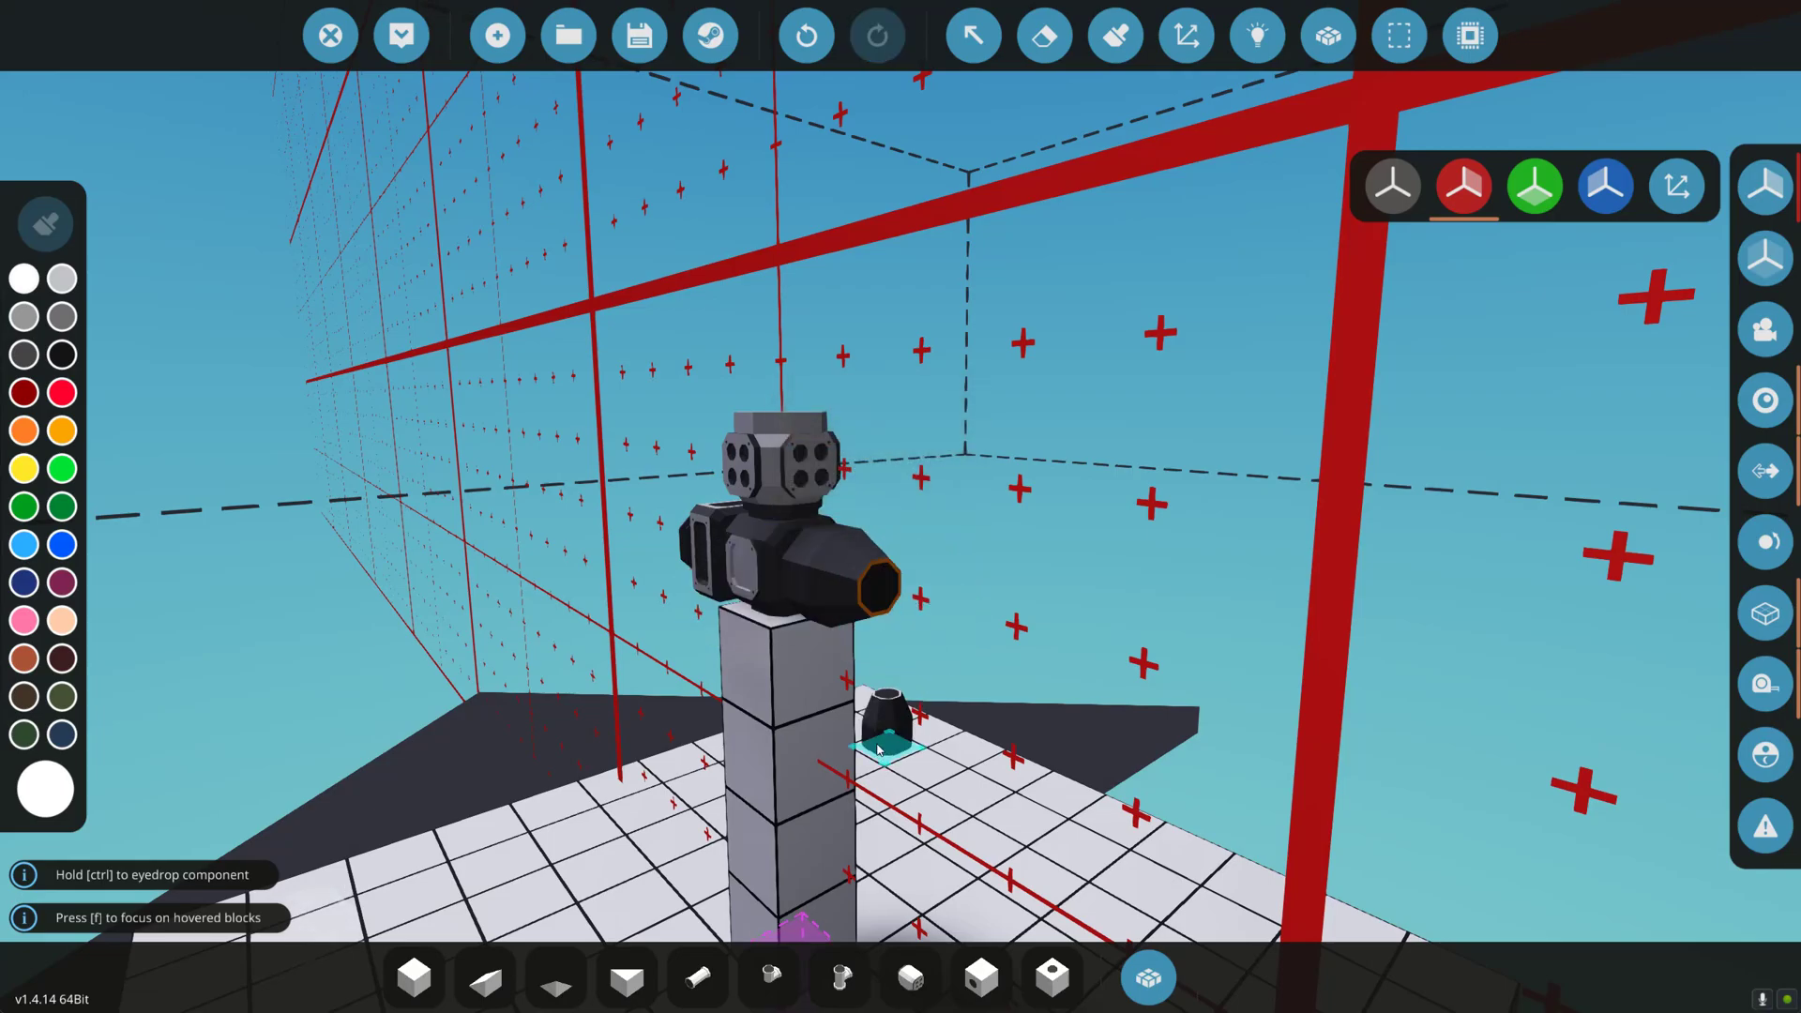
Erase the stray clutches placed around the foot of the block column.
{"action": "left_click", "coordinate": [699, 975]}
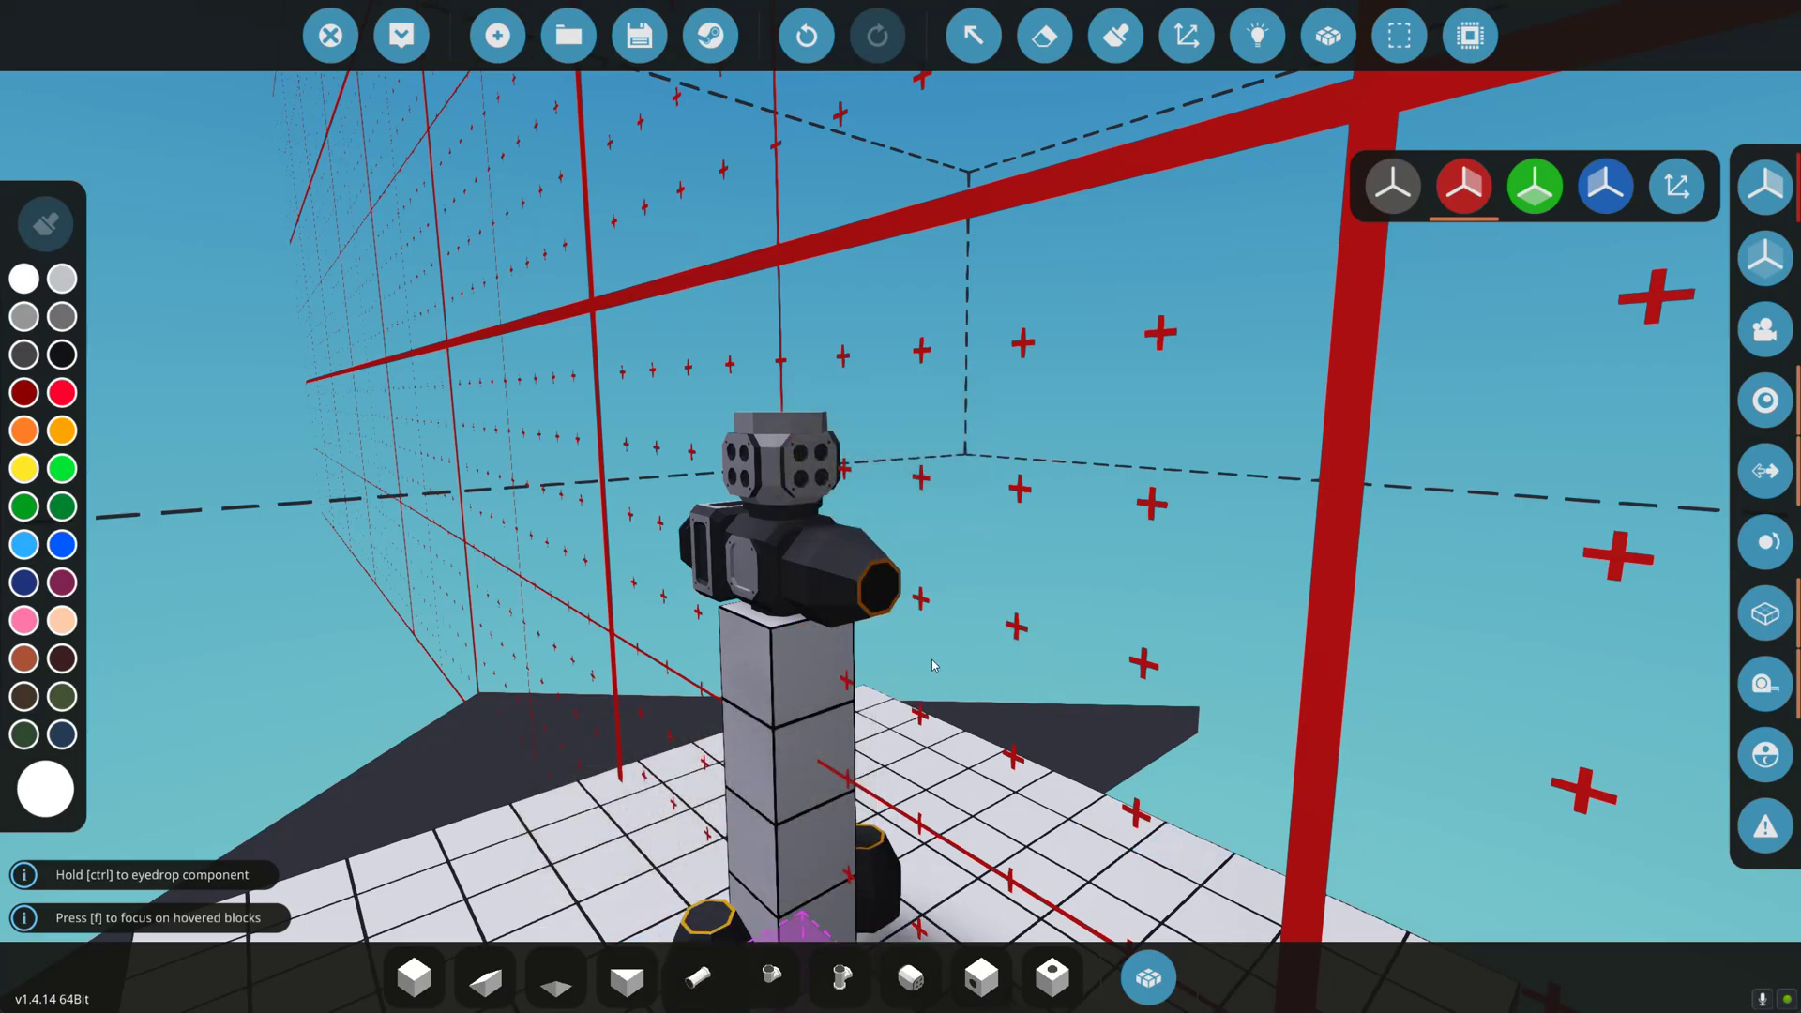
{"action": "left_click", "coordinate": [698, 975]}
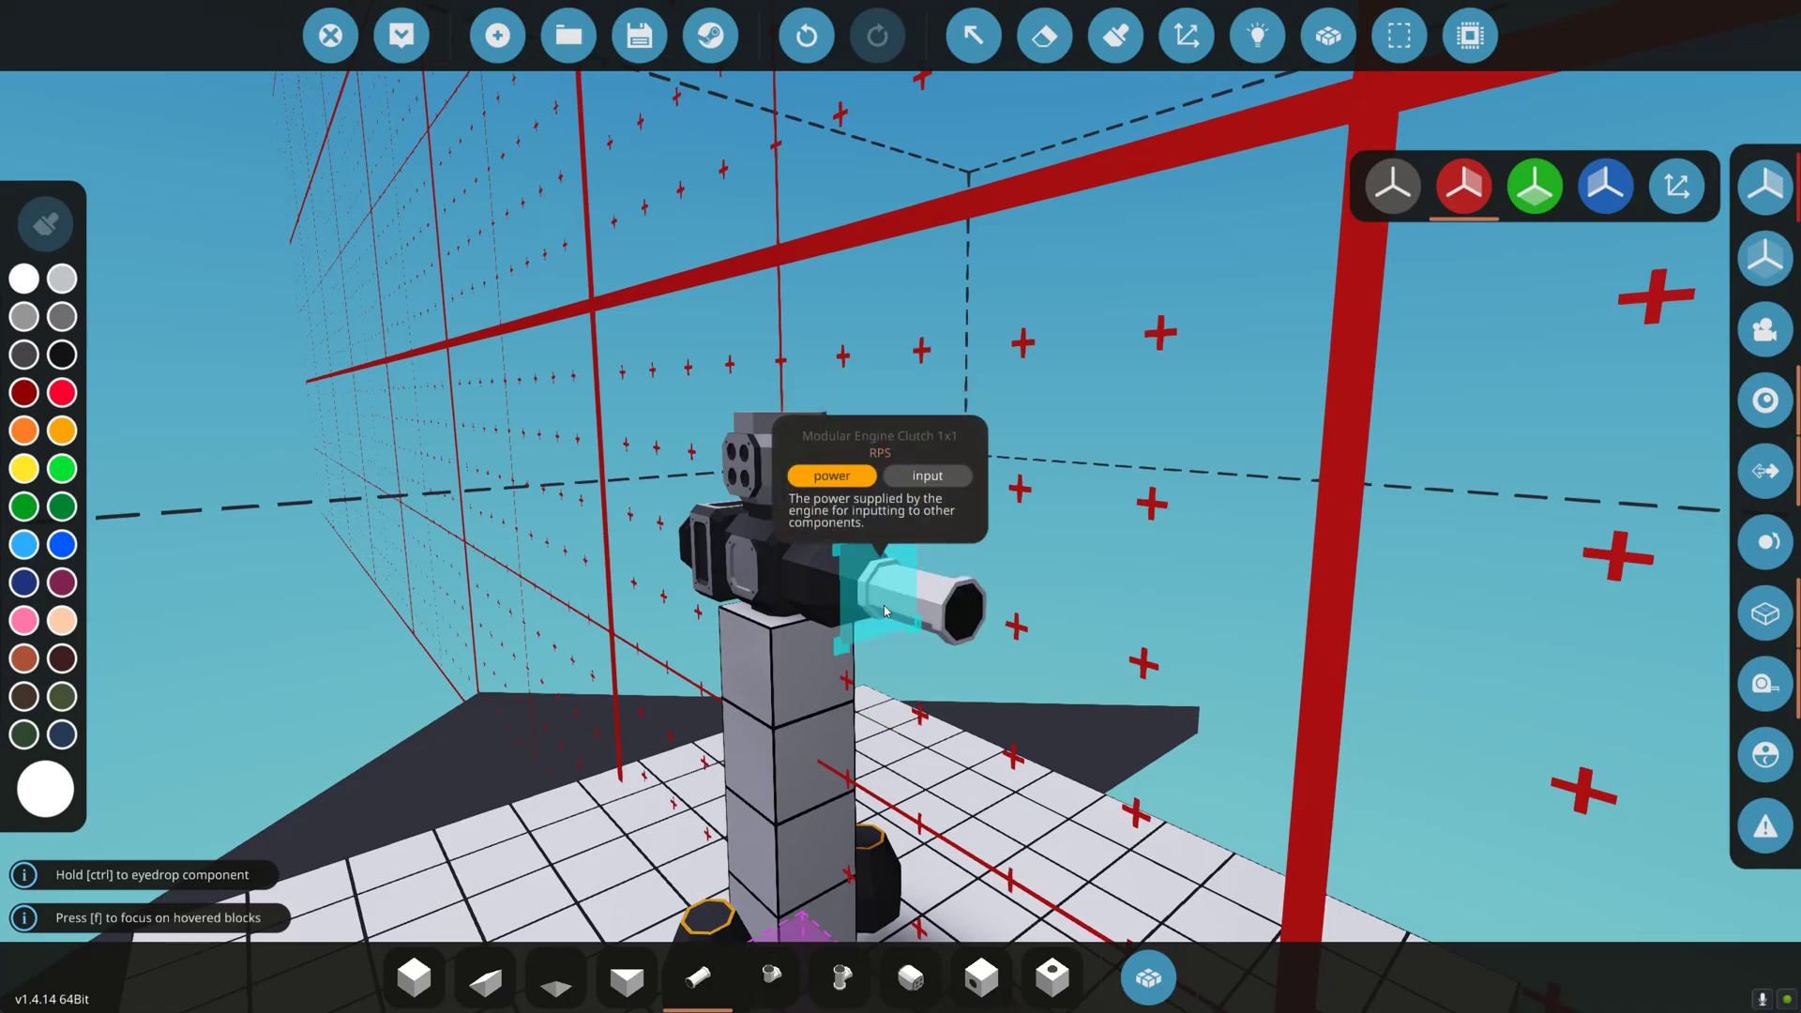
{"action": "left_click", "coordinate": [1043, 36]}
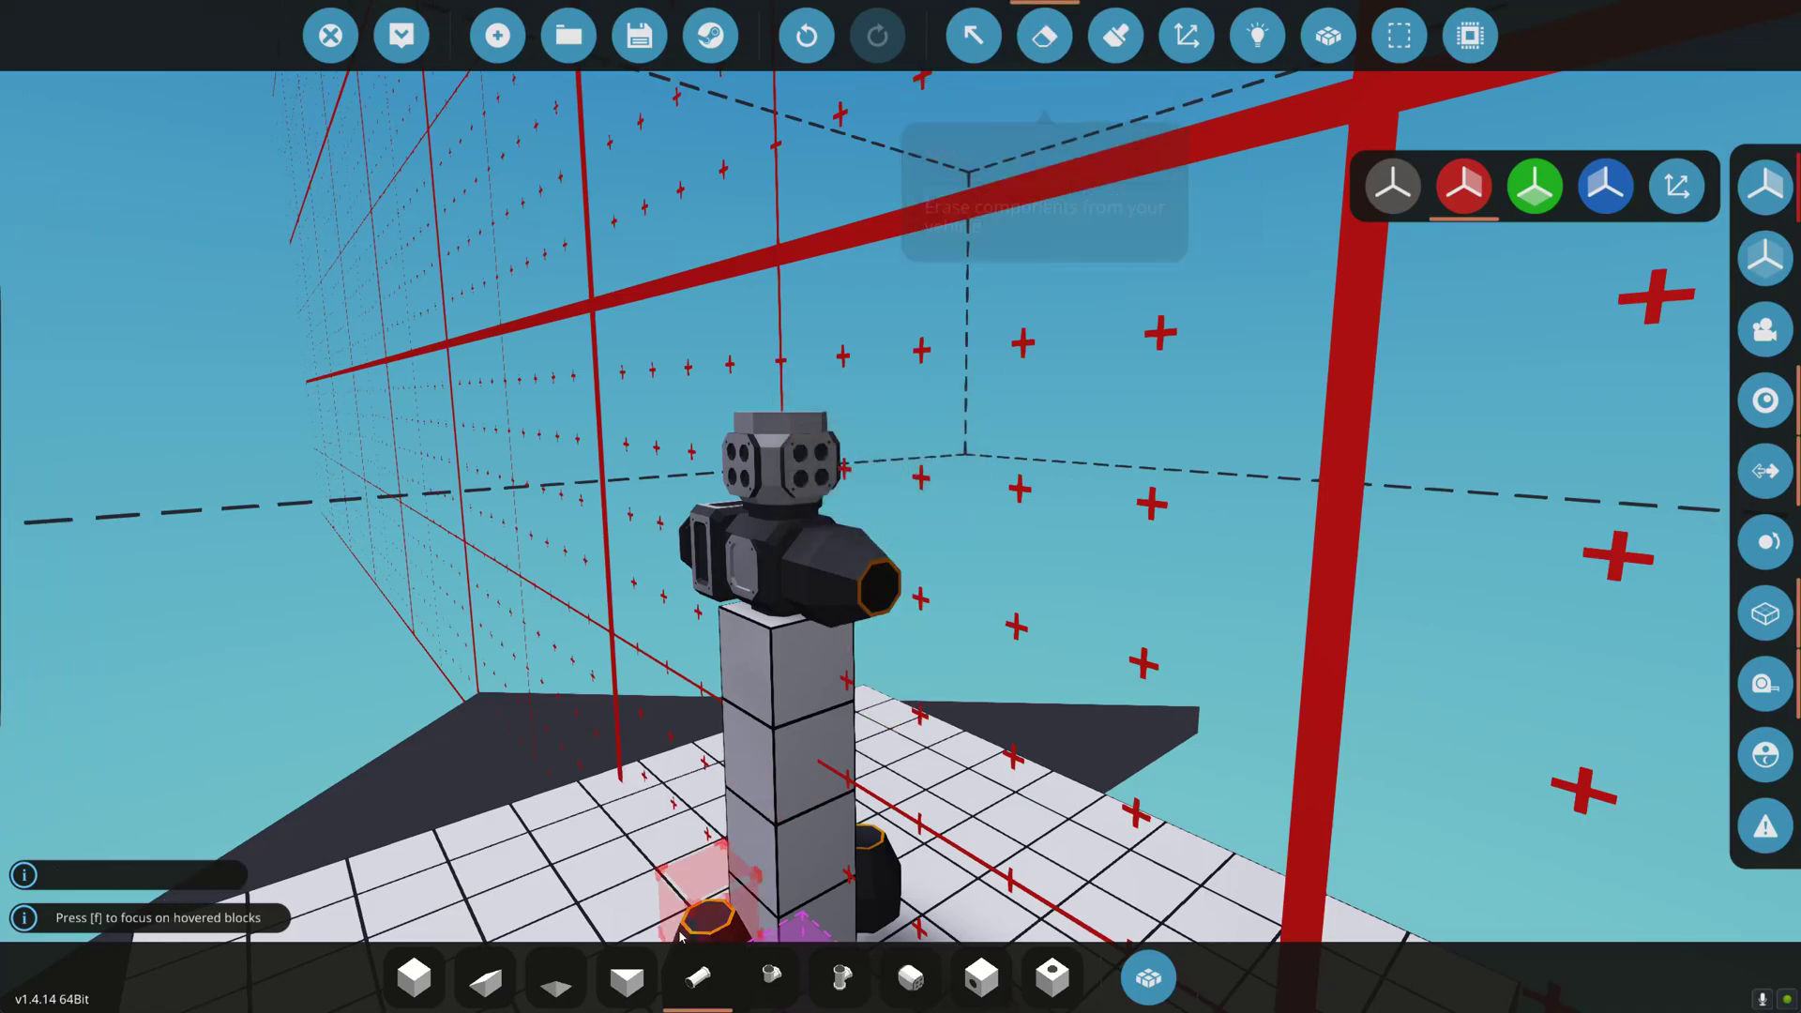
{"action": "left_click_drag", "start_coordinate": [701, 868], "coordinate": [827, 600]}
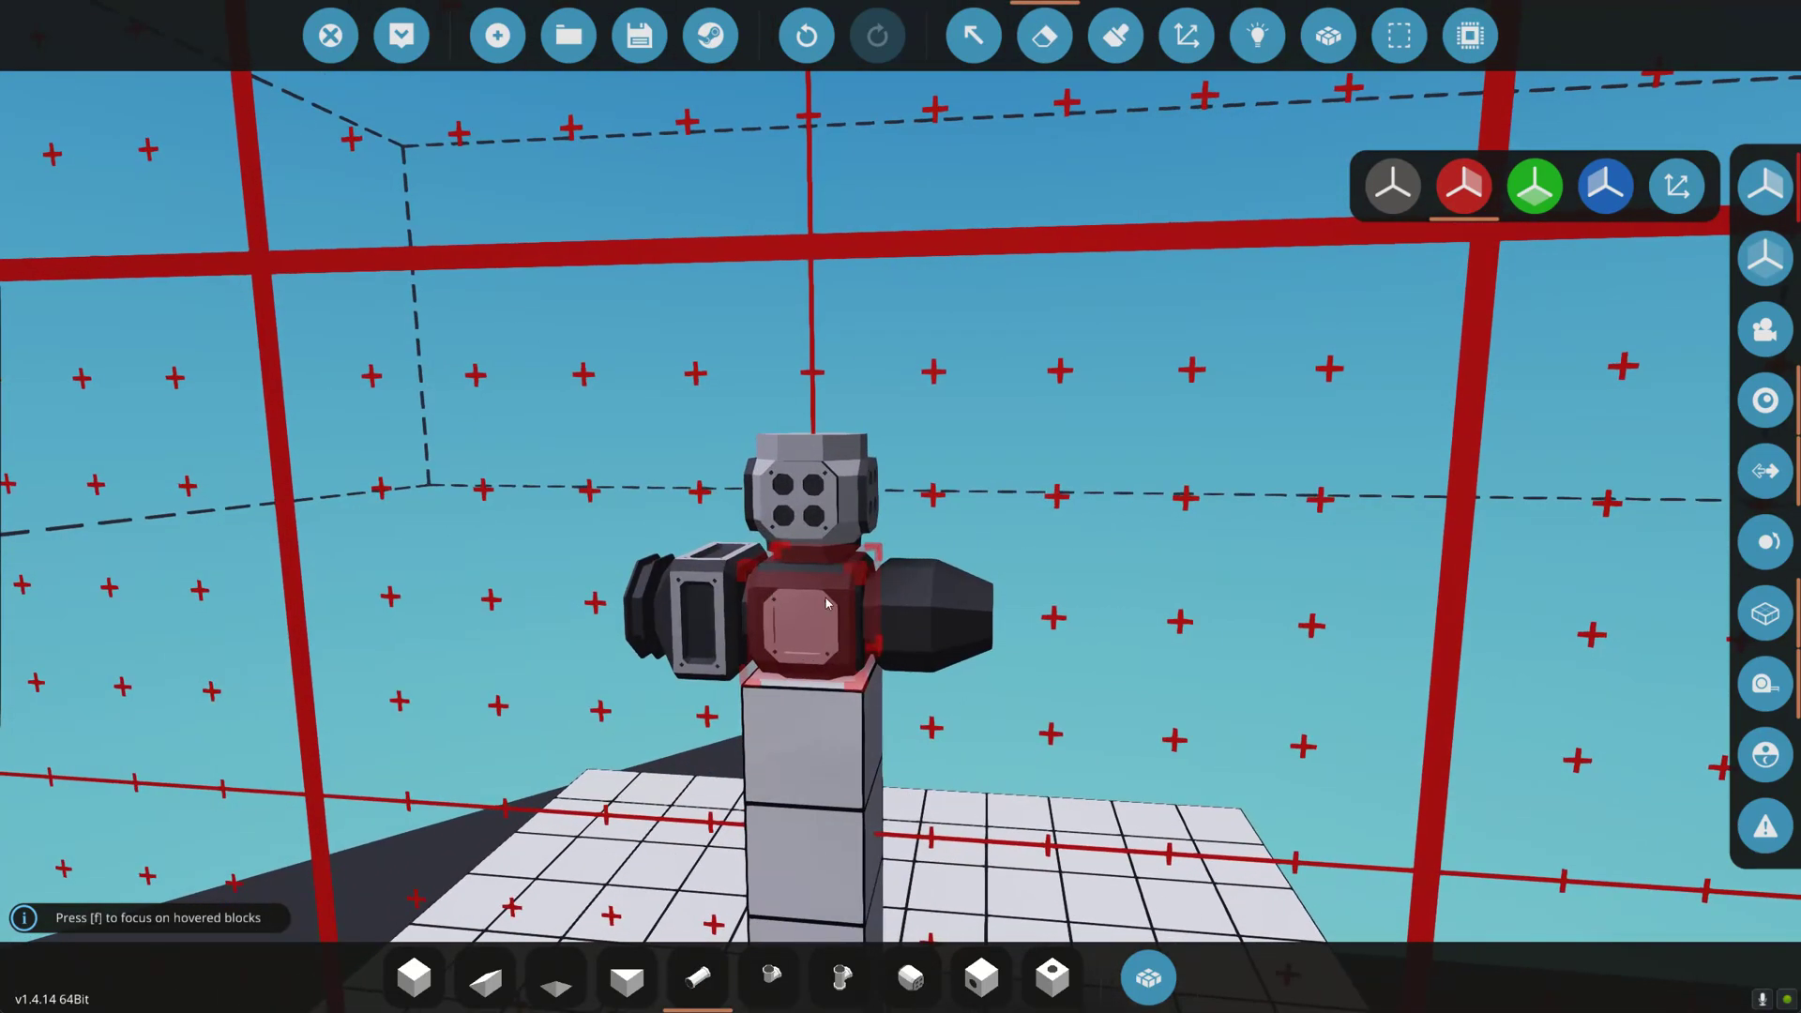
{"action": "key", "text": "d"}
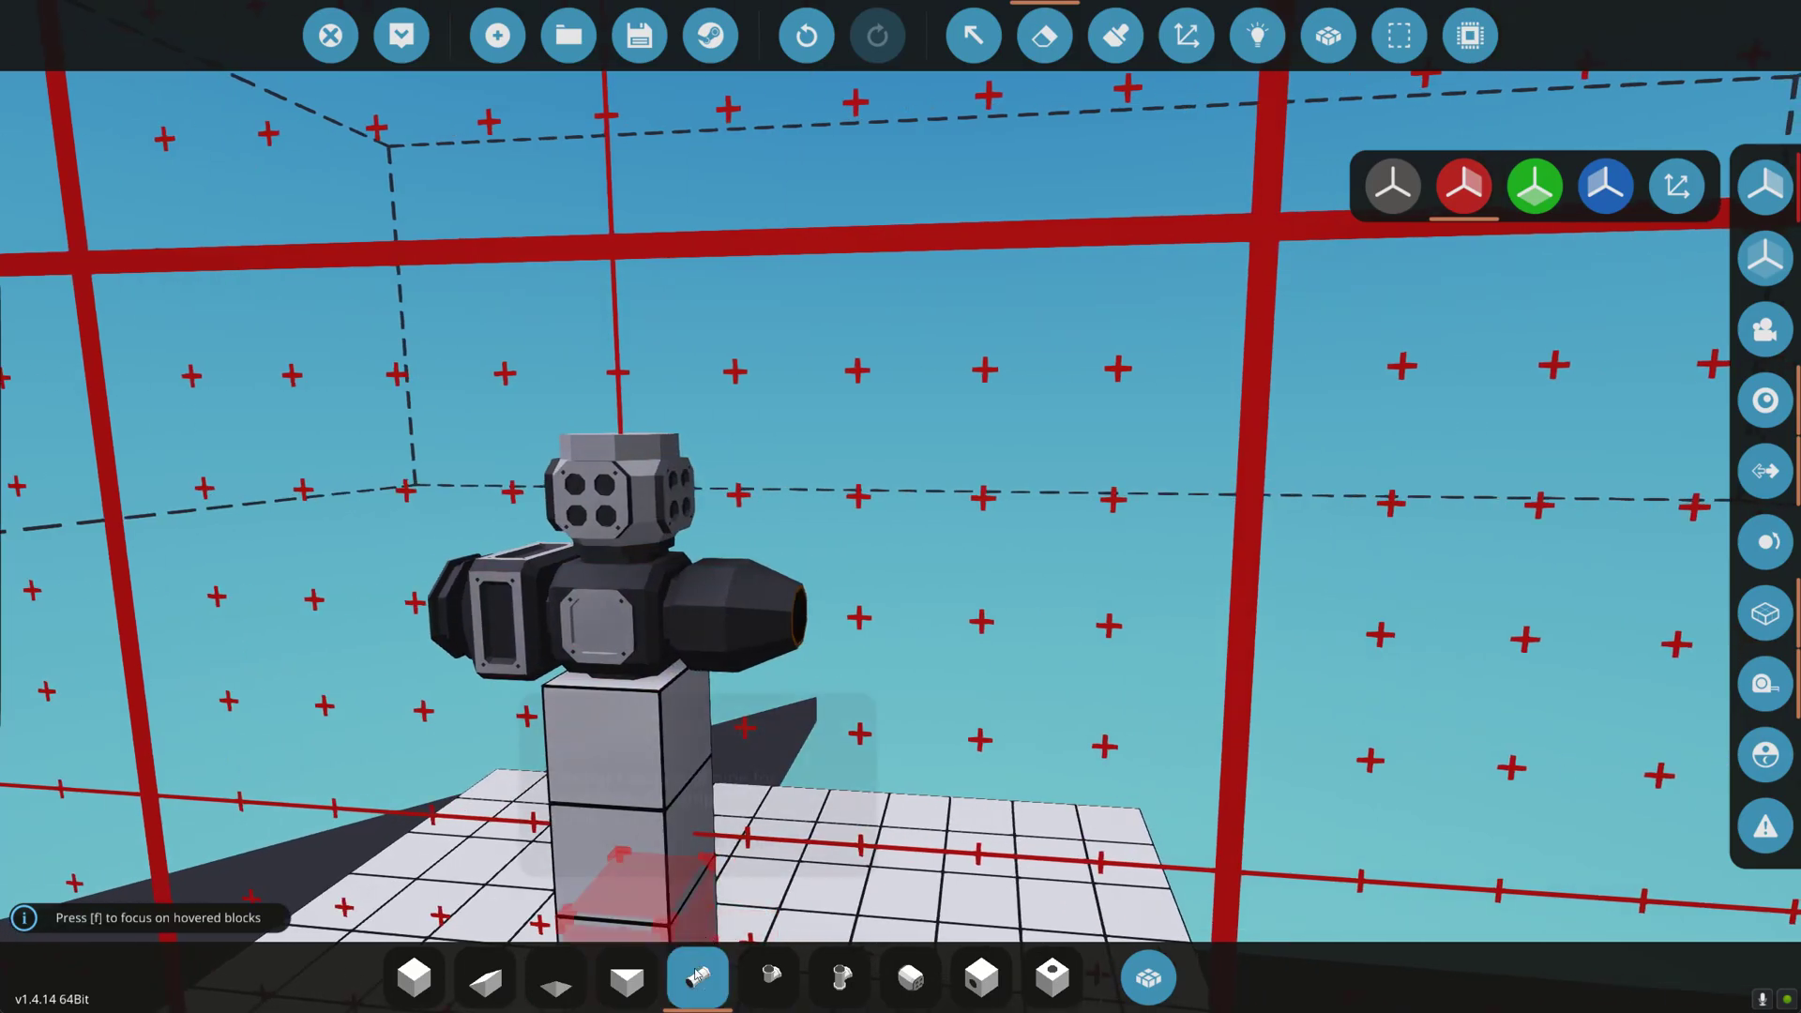
Try running a line of straight pipes outward from the clutch's output end, and undo it.
{"action": "left_click", "coordinate": [697, 977]}
{"action": "key", "text": "d"}
{"action": "left_click_drag", "start_coordinate": [614, 611], "coordinate": [1313, 637]}
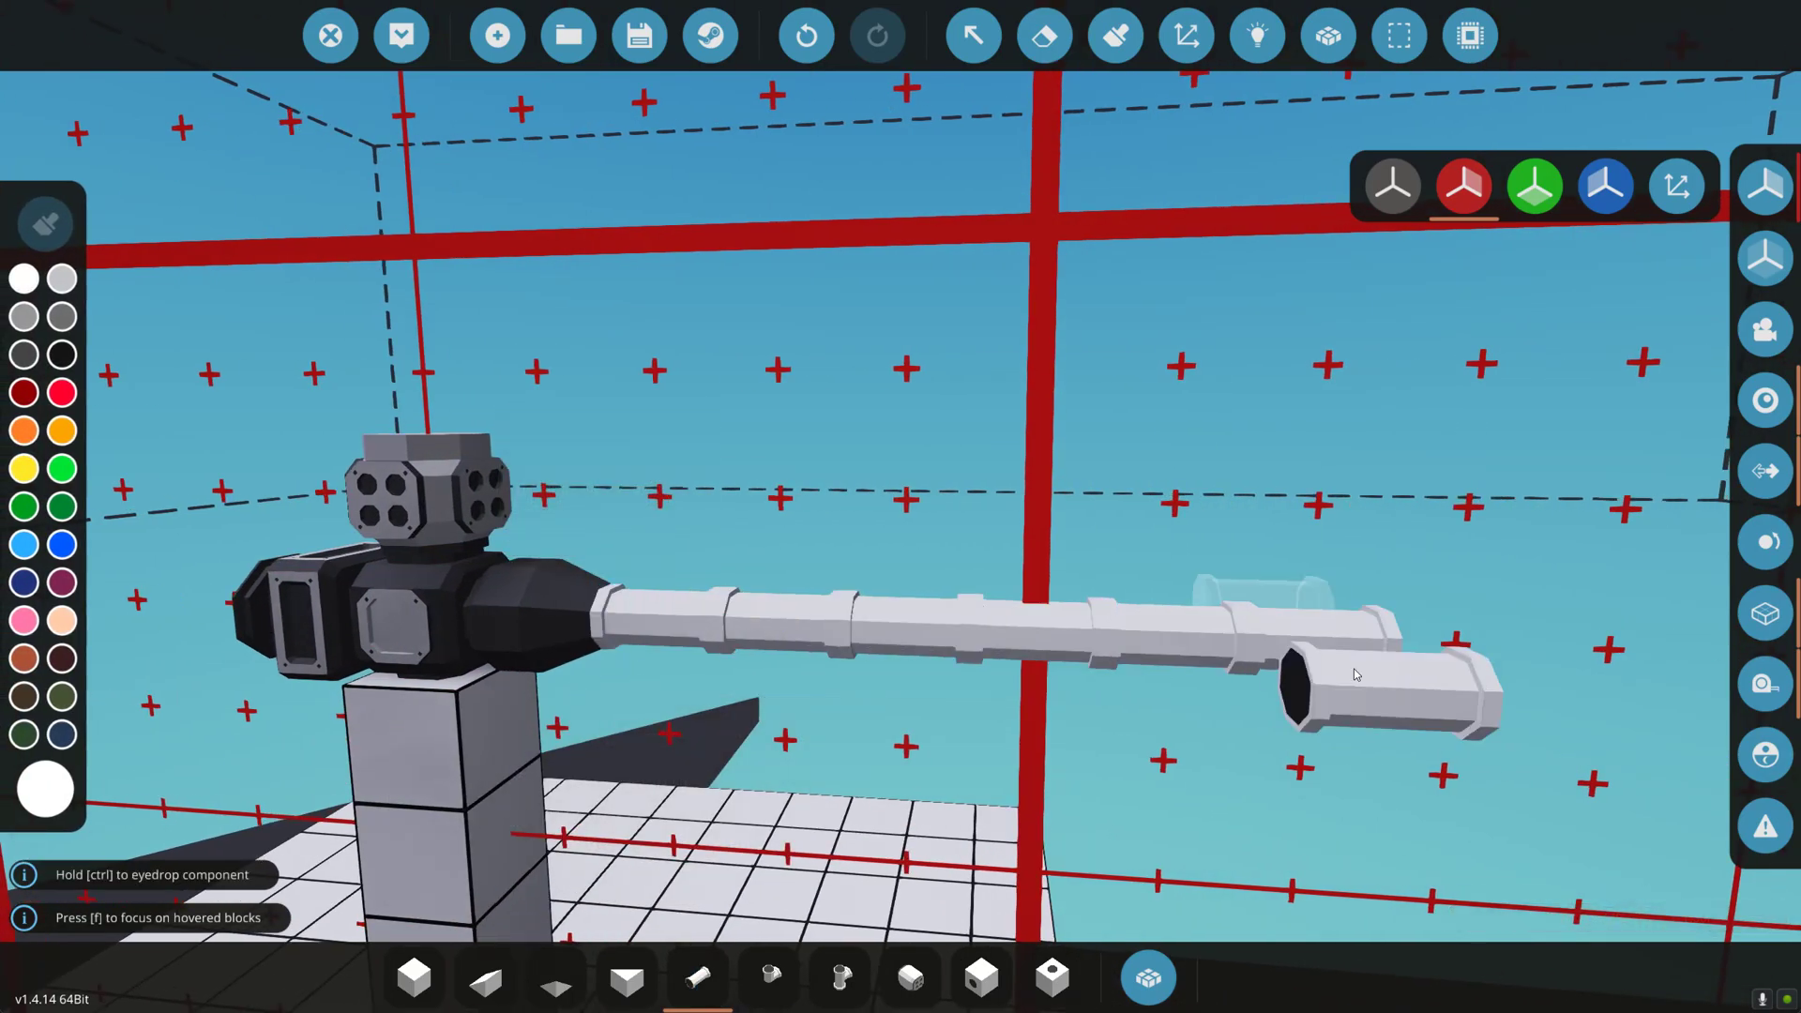
{"action": "left_click", "coordinate": [826, 43]}
{"action": "key", "text": "a"}
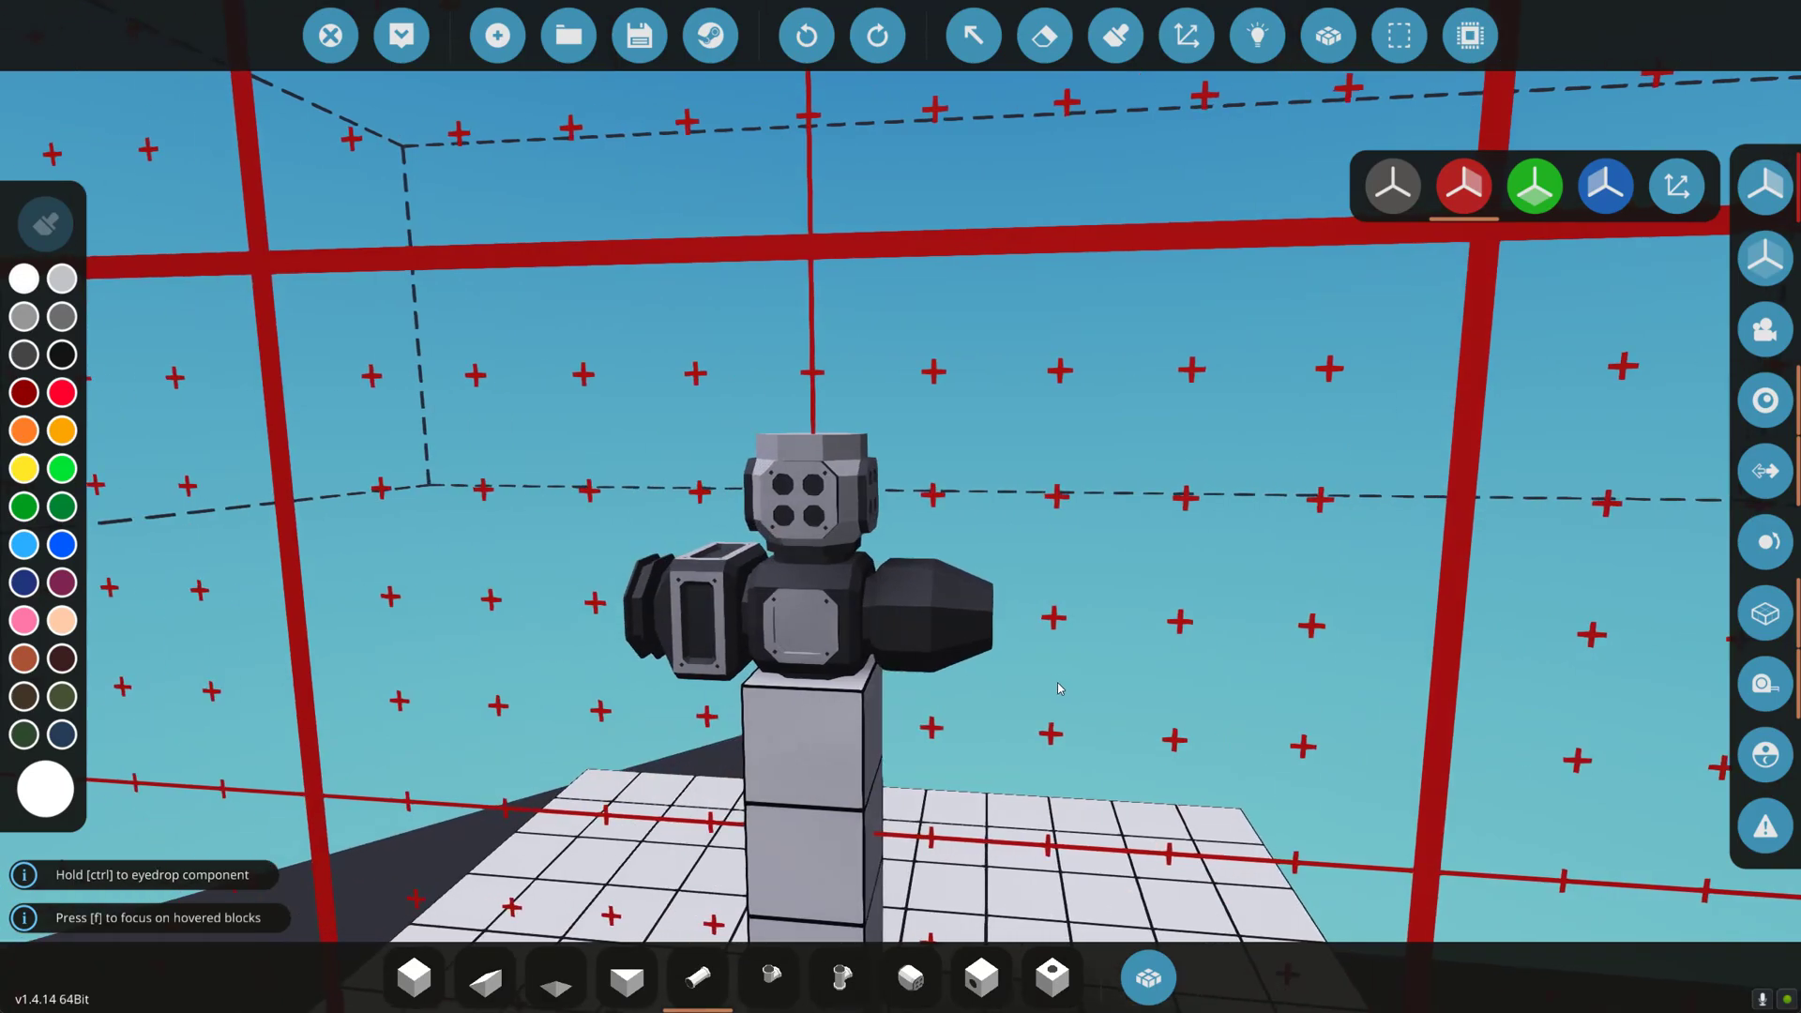
Examine the clutch's RPS power connection from its open end and compare a straight pipe against it from the side.
{"action": "left_click_drag", "start_coordinate": [1057, 777], "coordinate": [1071, 822]}
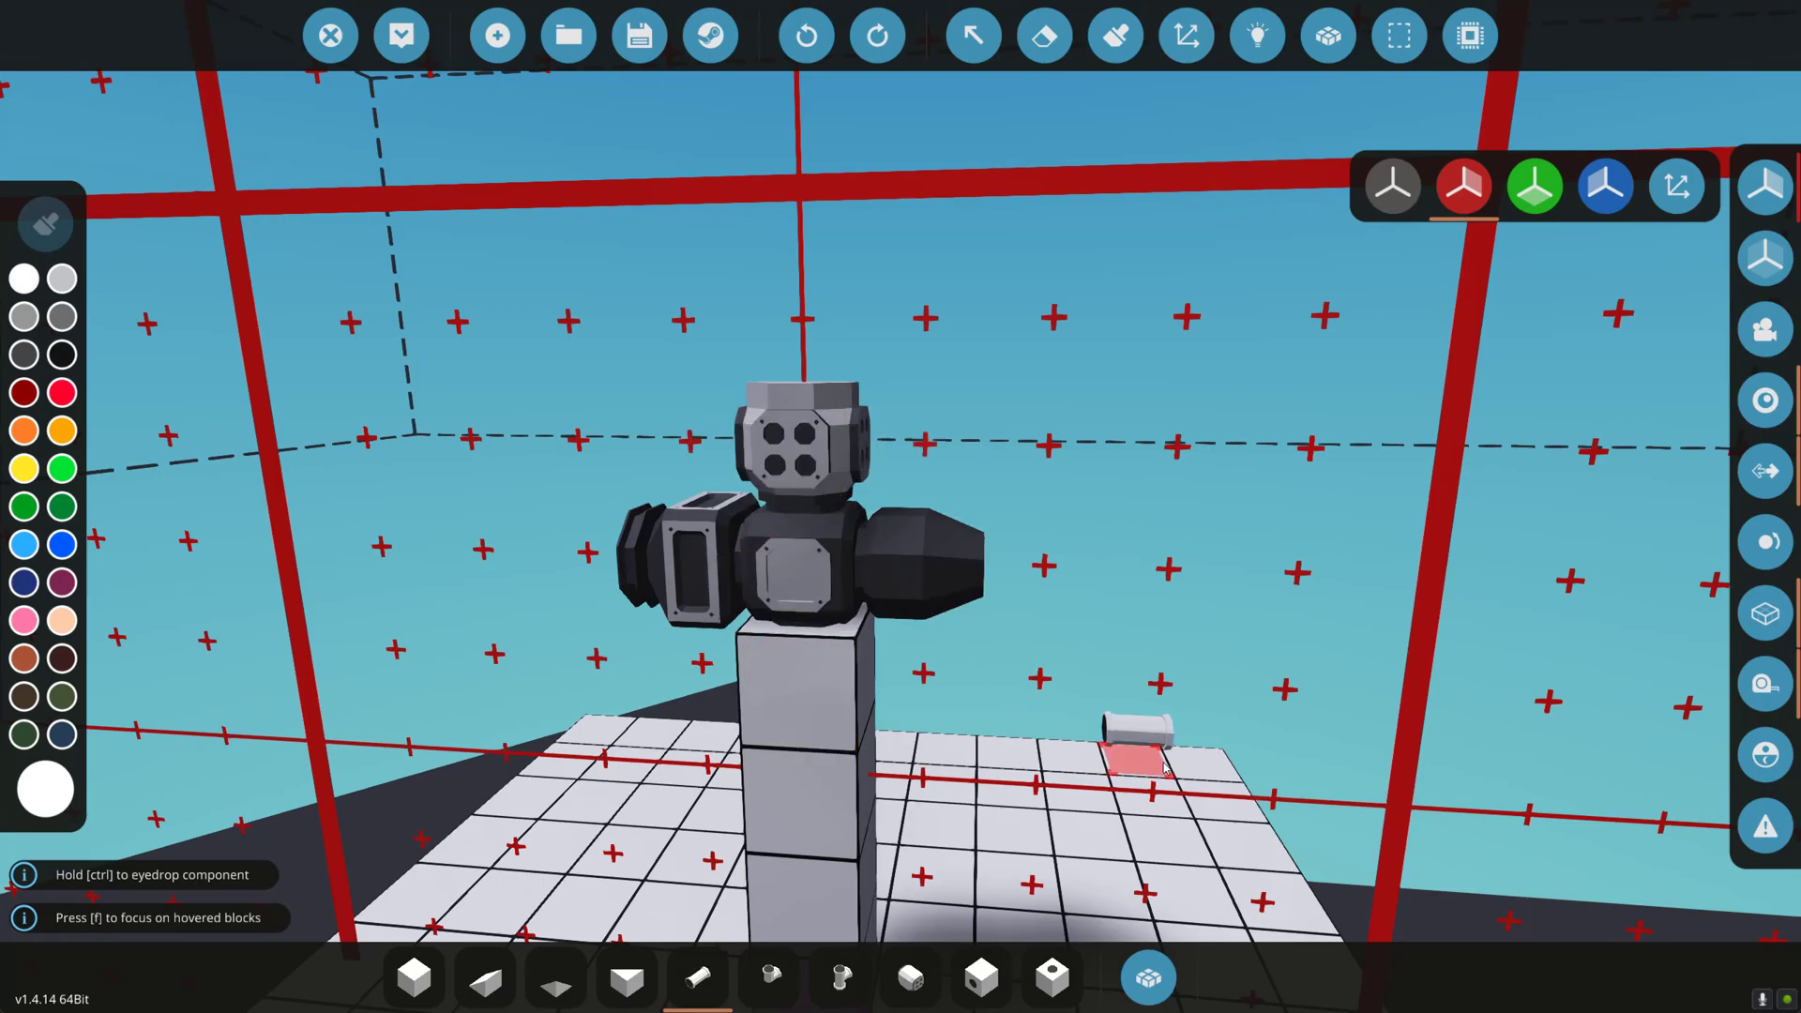
{"action": "key", "text": "d"}
{"action": "left_click_drag", "start_coordinate": [1163, 767], "coordinate": [1069, 688]}
{"action": "key", "text": "s"}
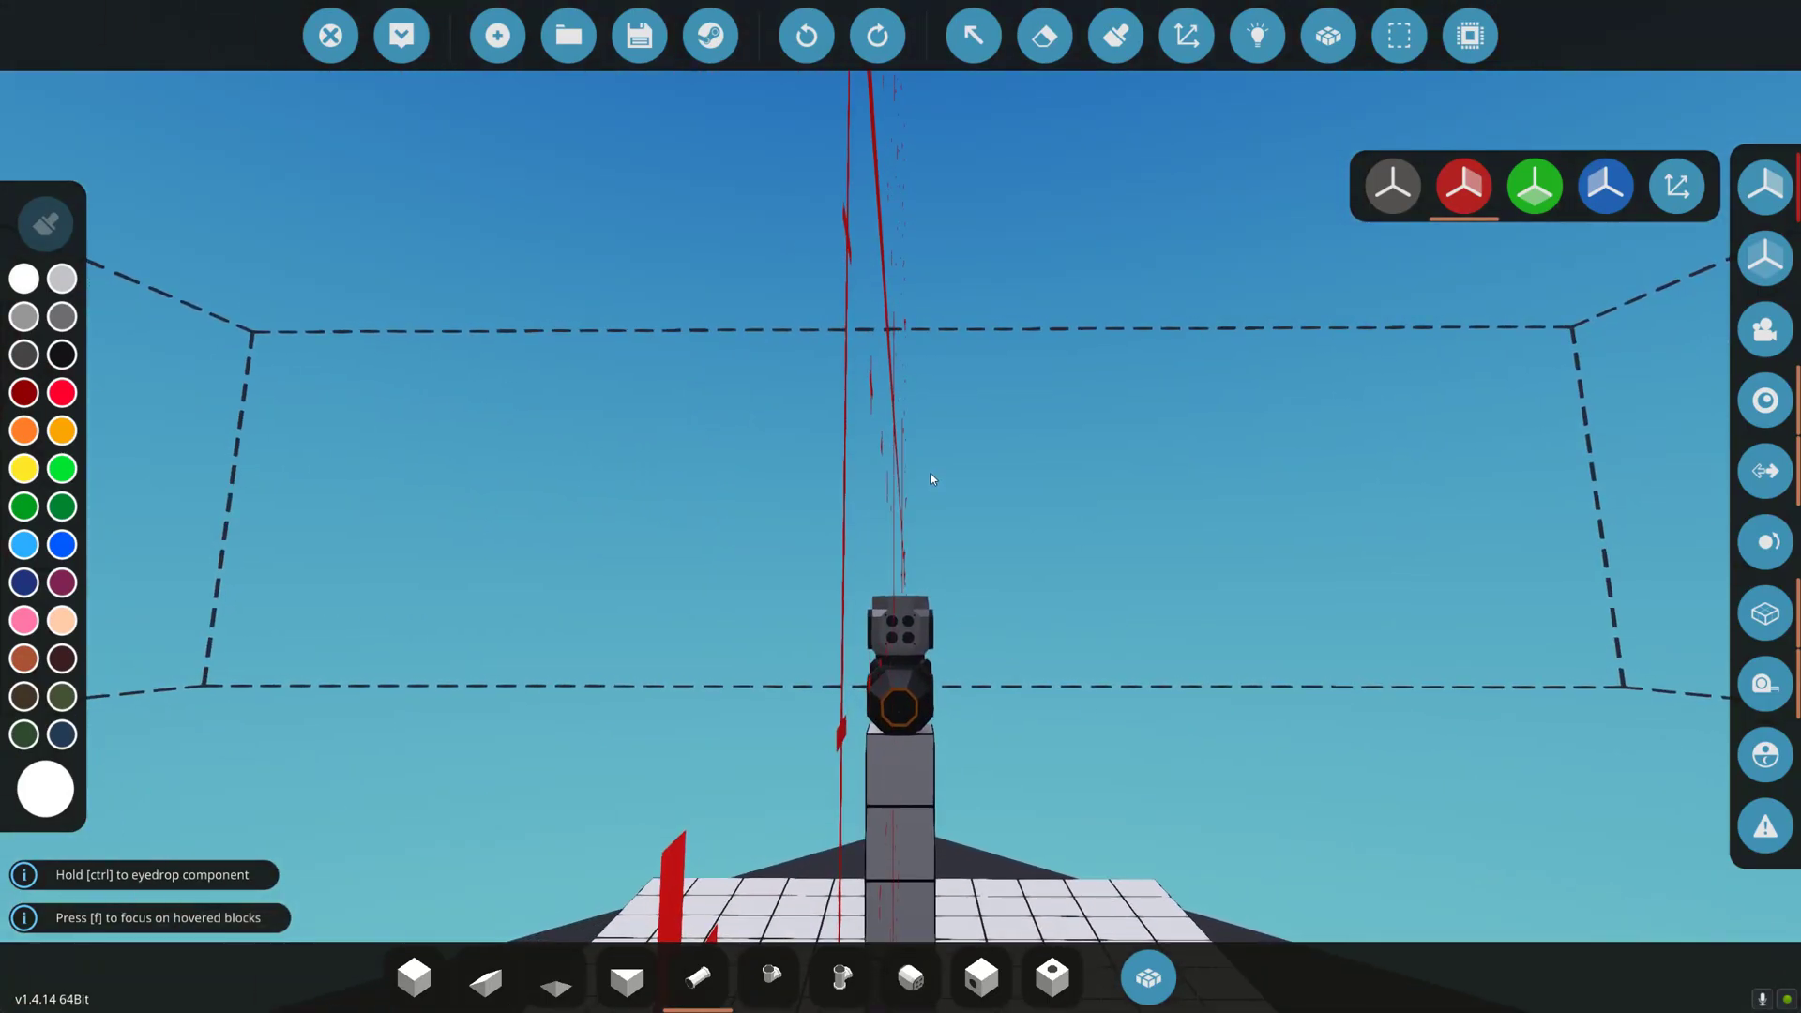
{"action": "mouse_move", "coordinate": [853, 733]}
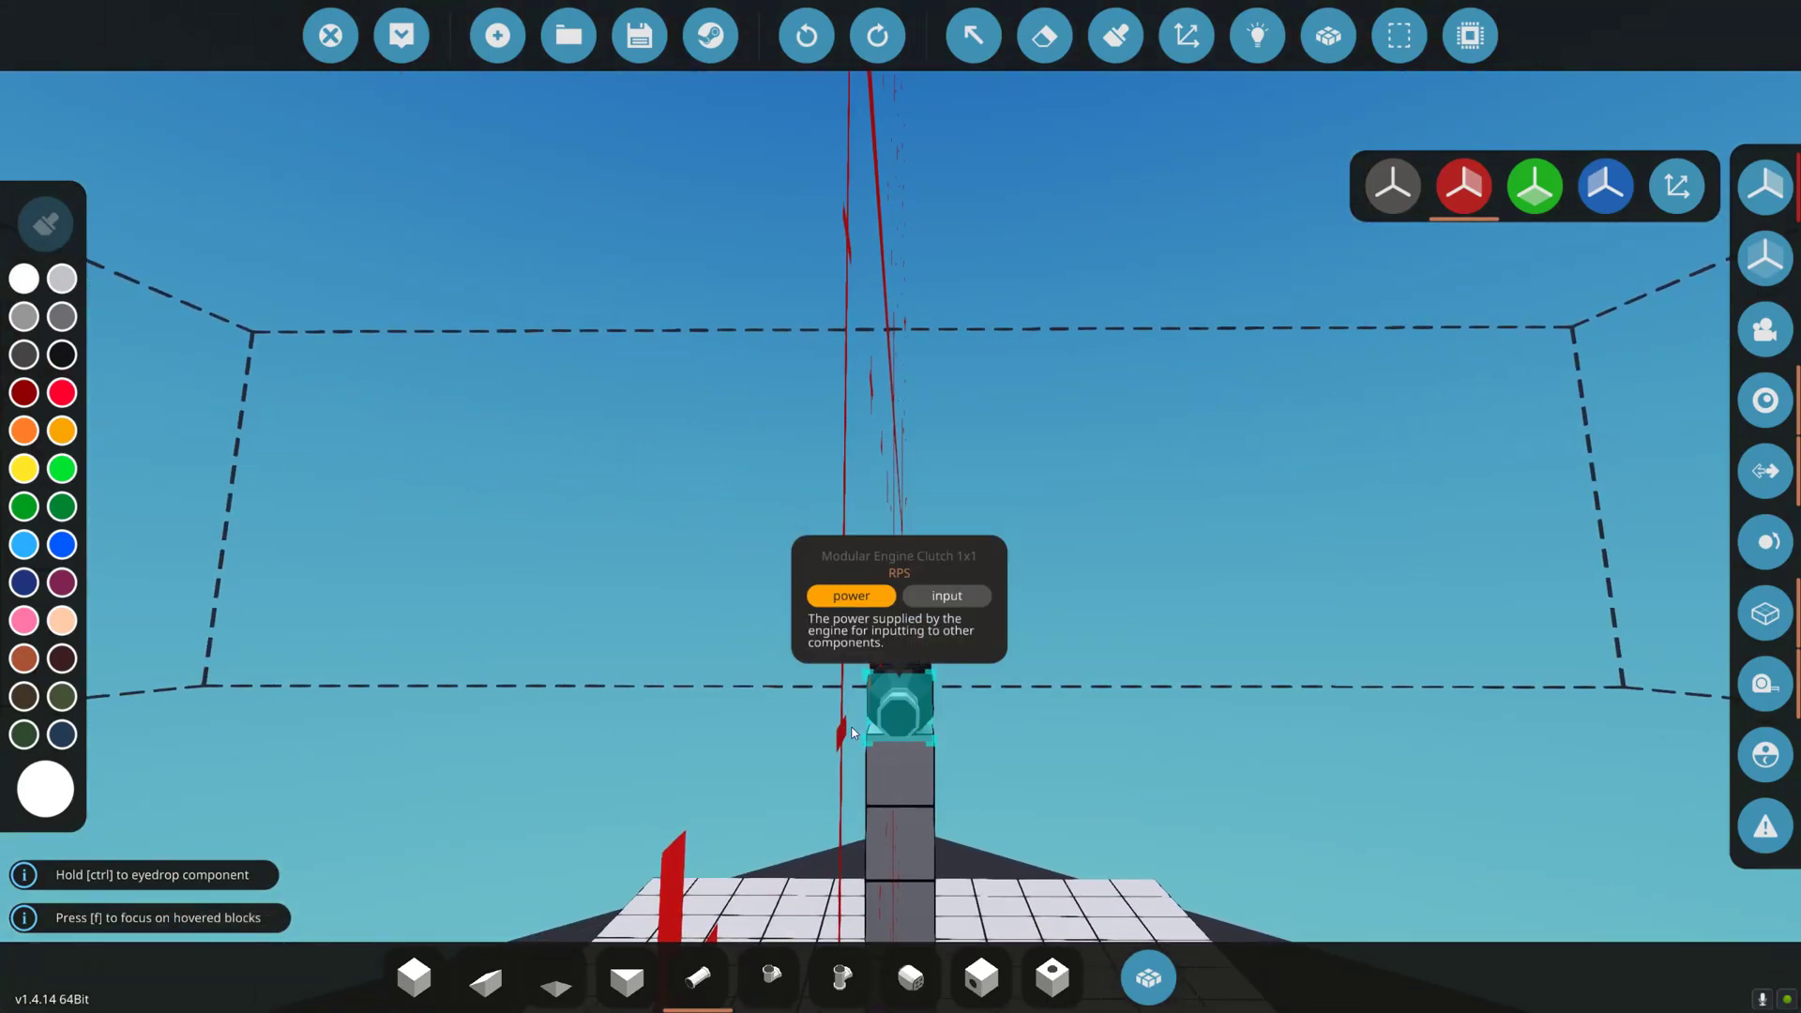
{"action": "key", "text": "f"}
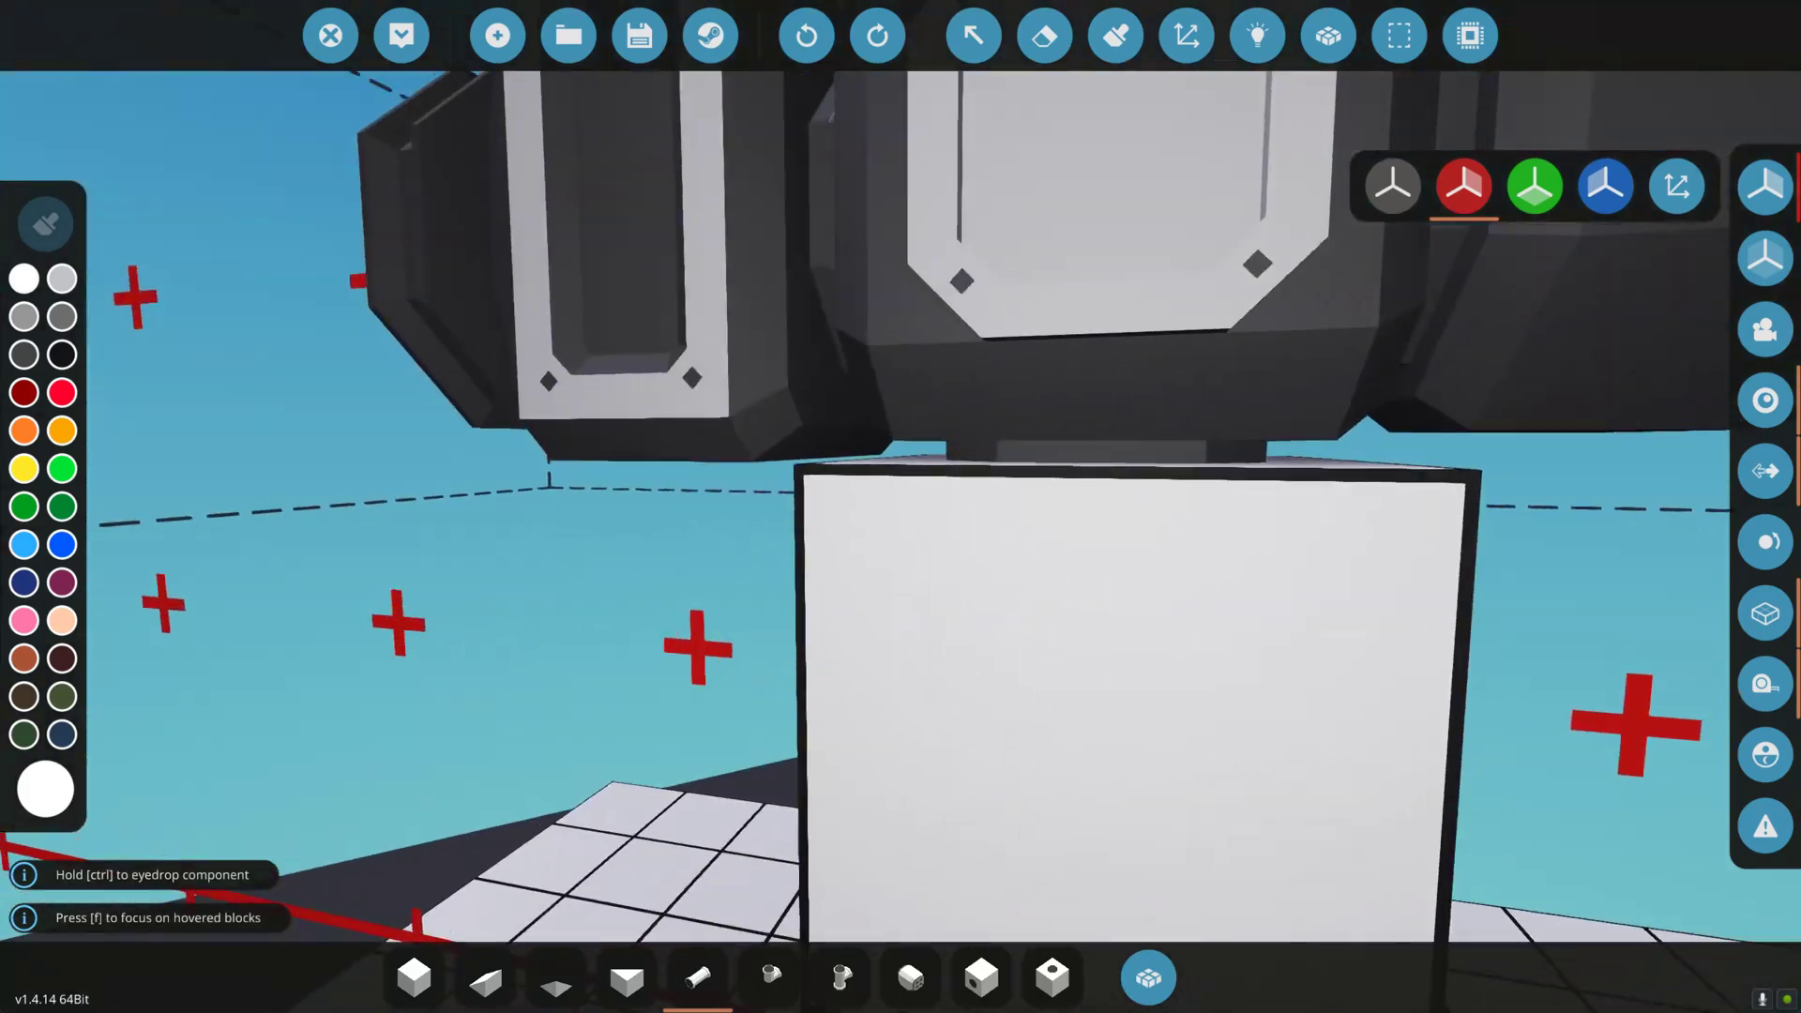
{"action": "key", "text": "s"}
{"action": "key", "text": "w"}
{"action": "key", "text": "s"}
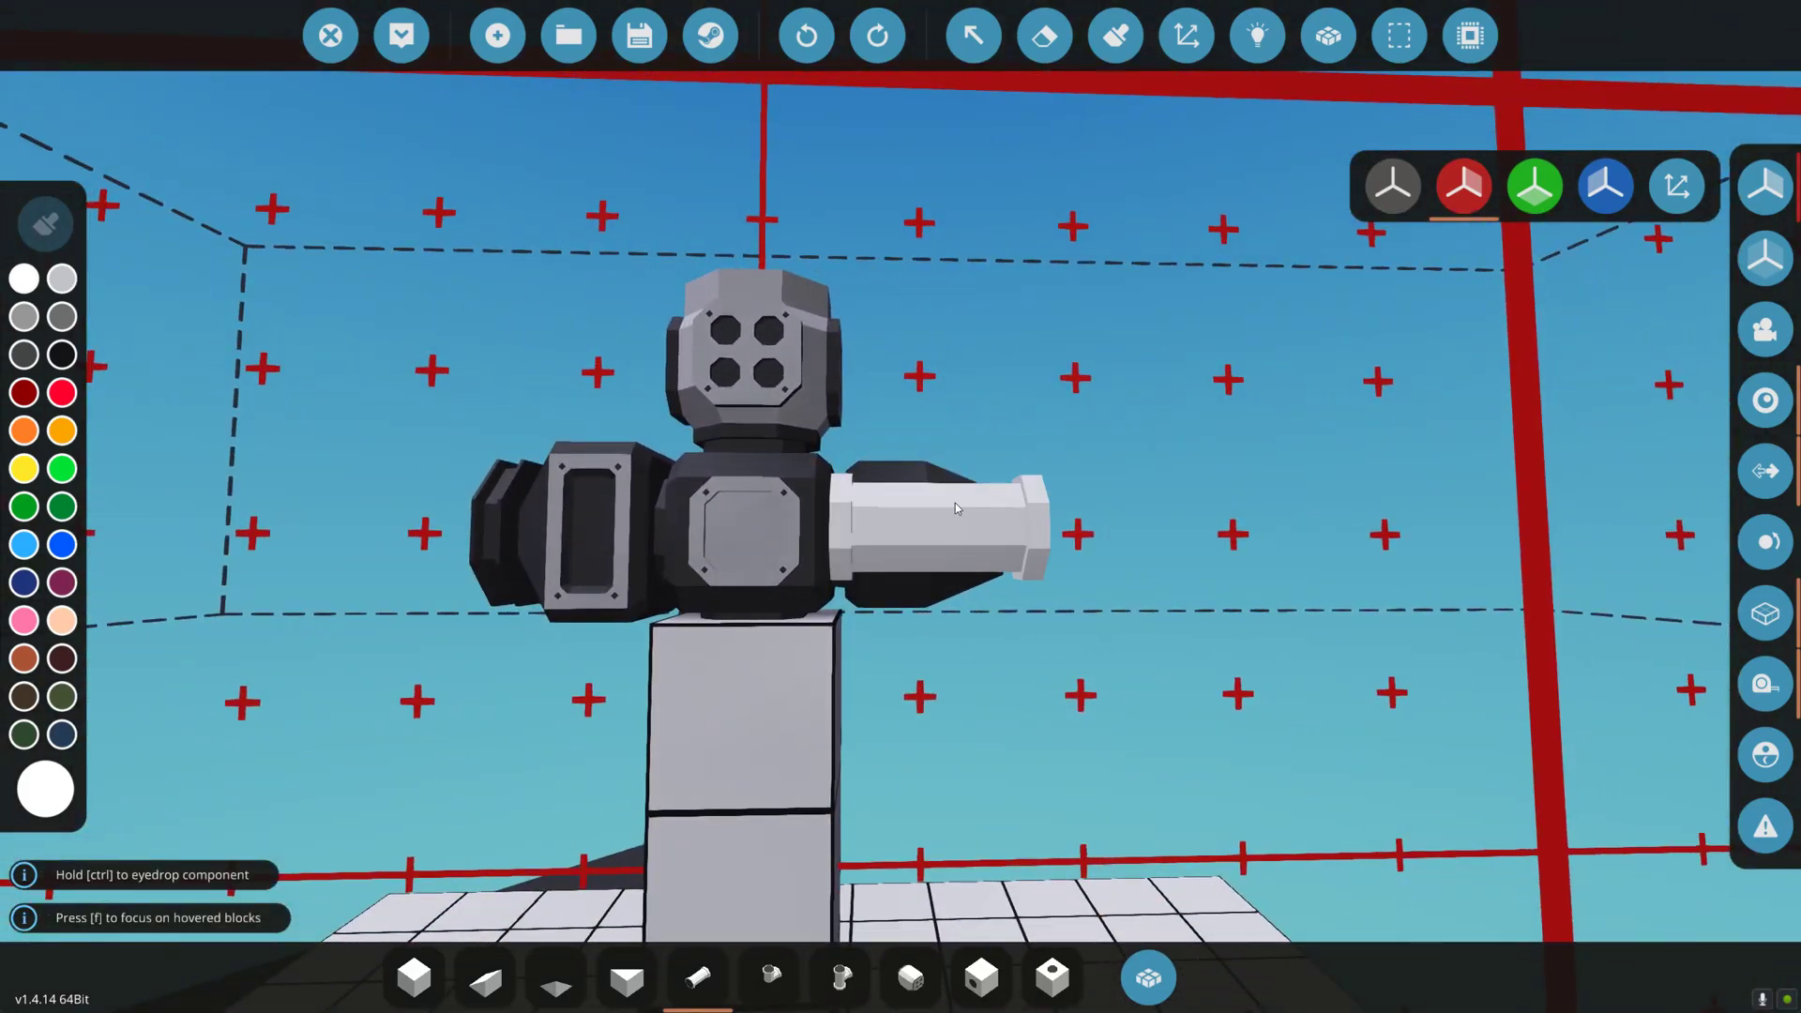
{"action": "left_click", "coordinate": [843, 469]}
{"action": "key", "text": "ctrl+z"}
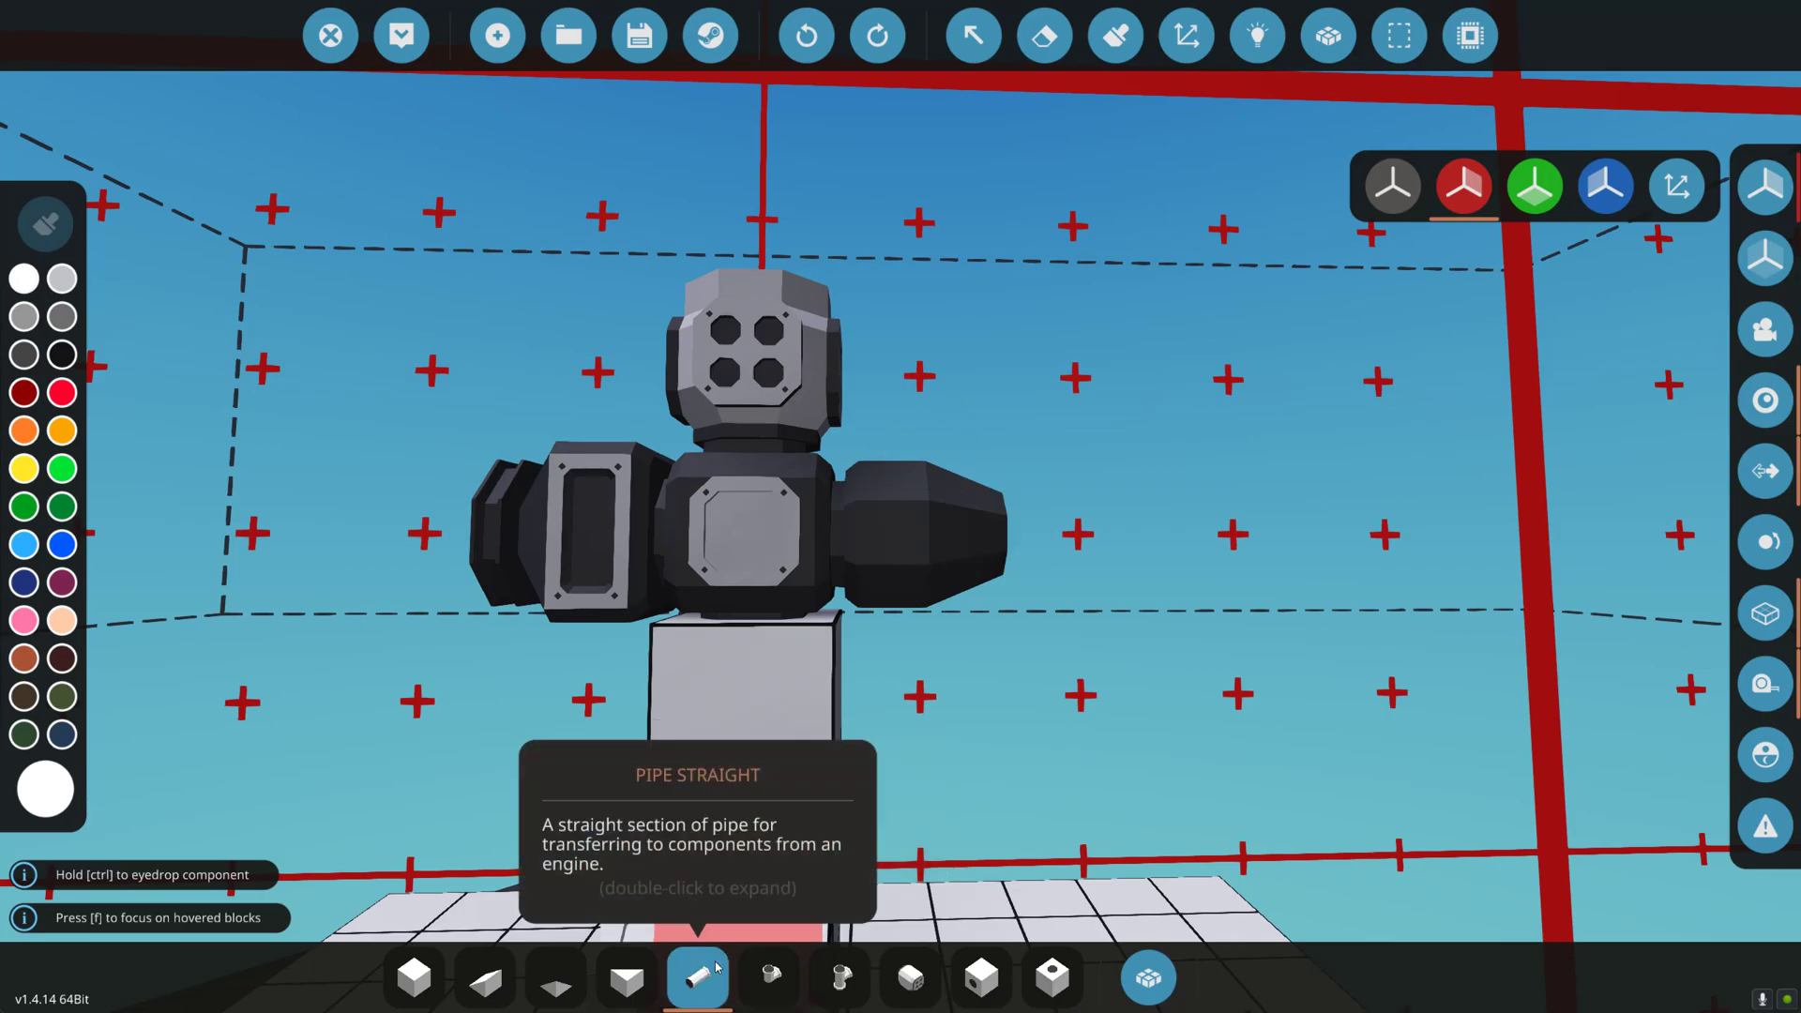
Search the component inventory for "gear" and pick up the Gearbox 1x1.
{"action": "left_click", "coordinate": [1152, 983]}
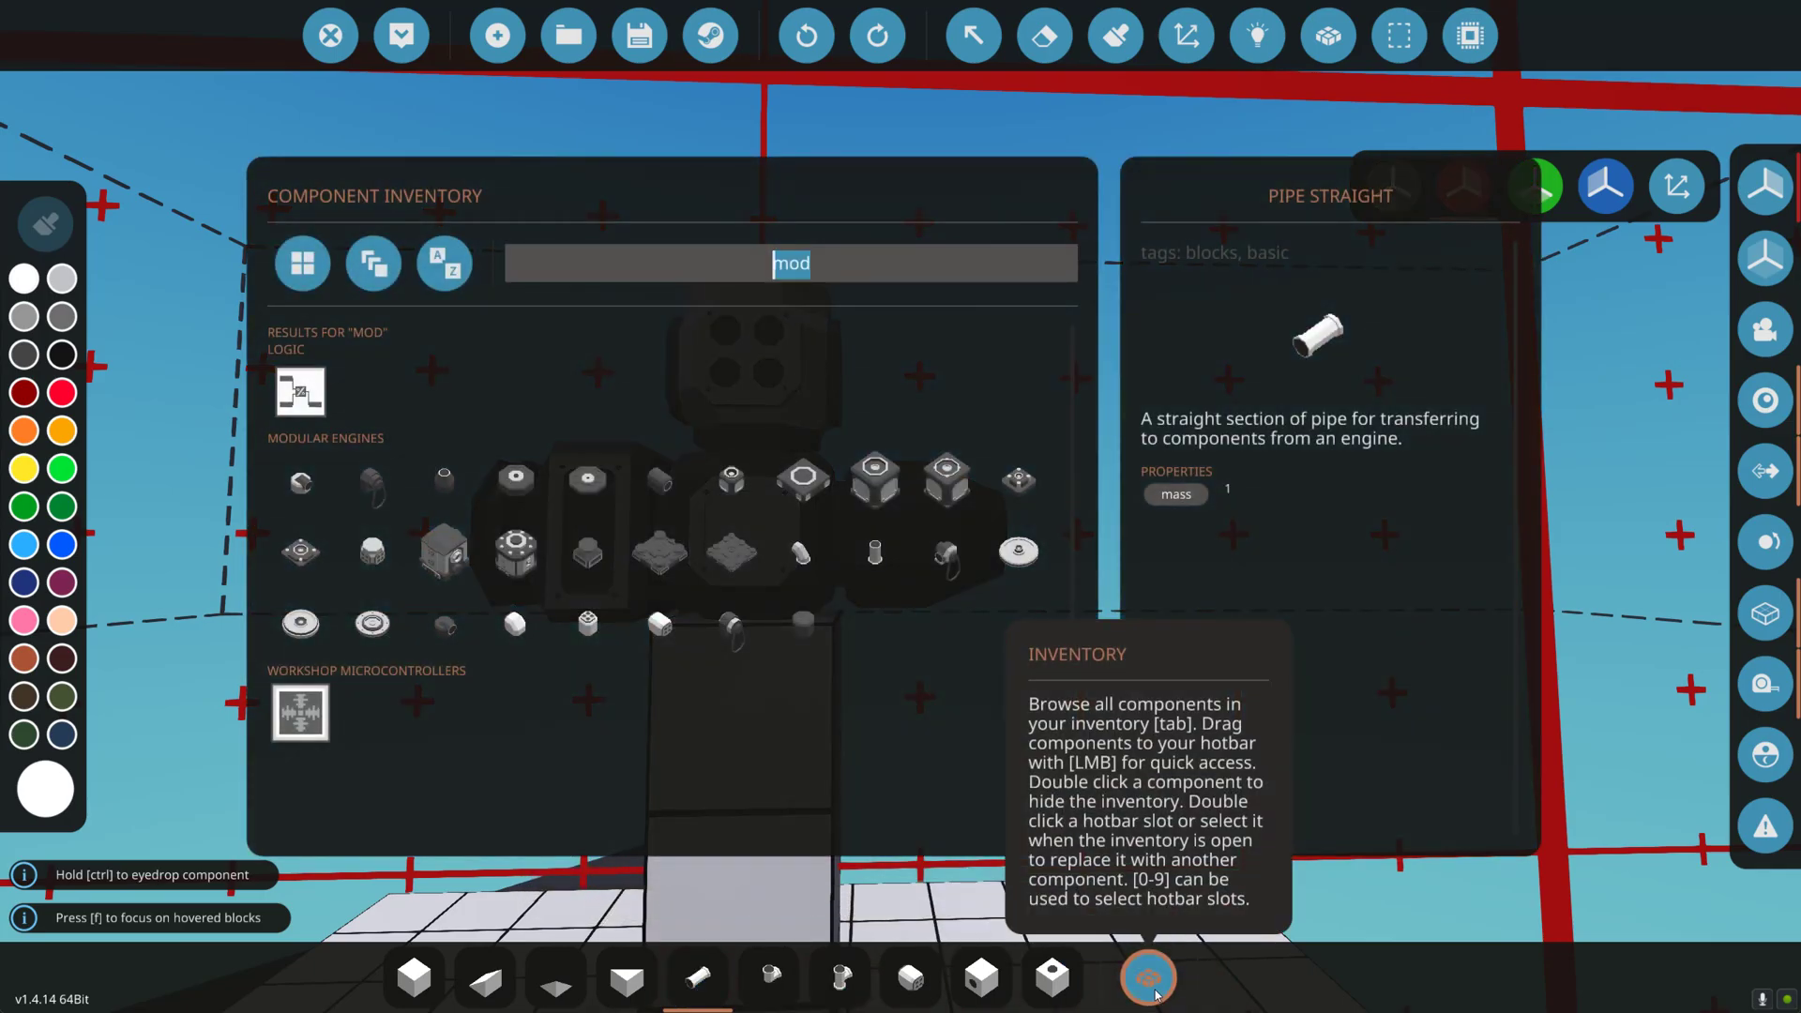
{"action": "type", "text": "gear"}
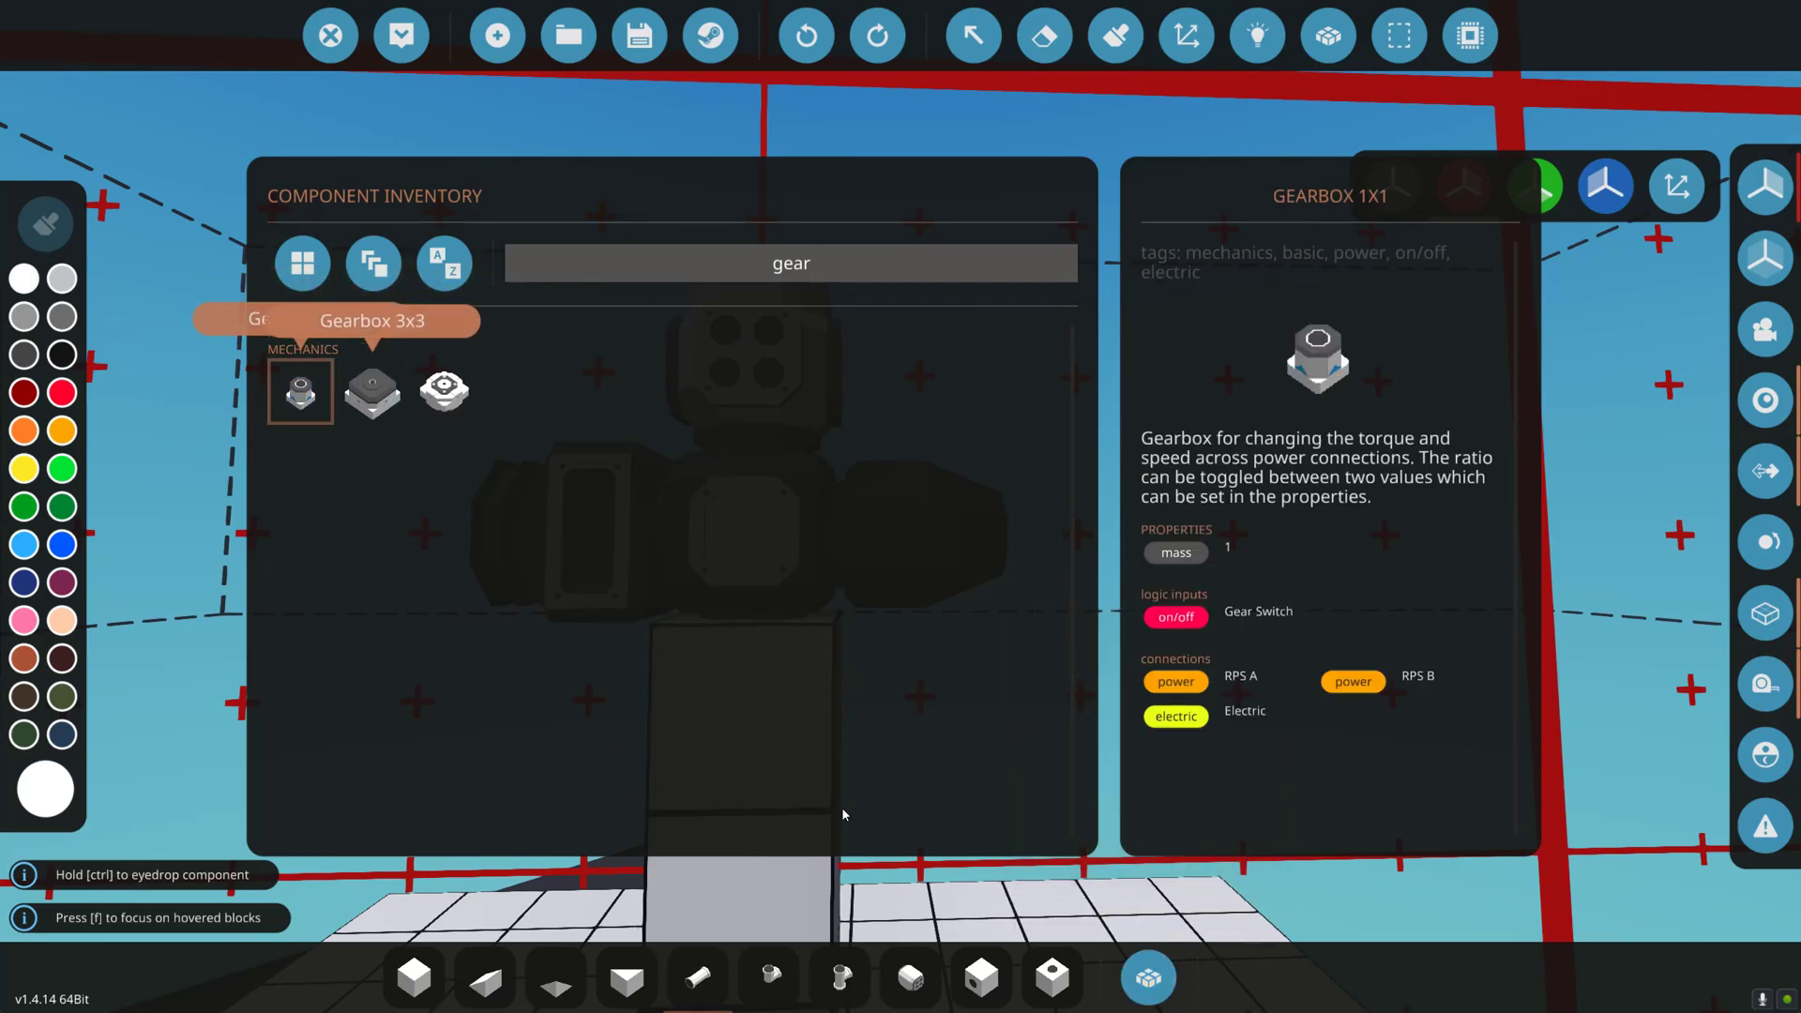
{"action": "left_click", "coordinate": [1148, 979]}
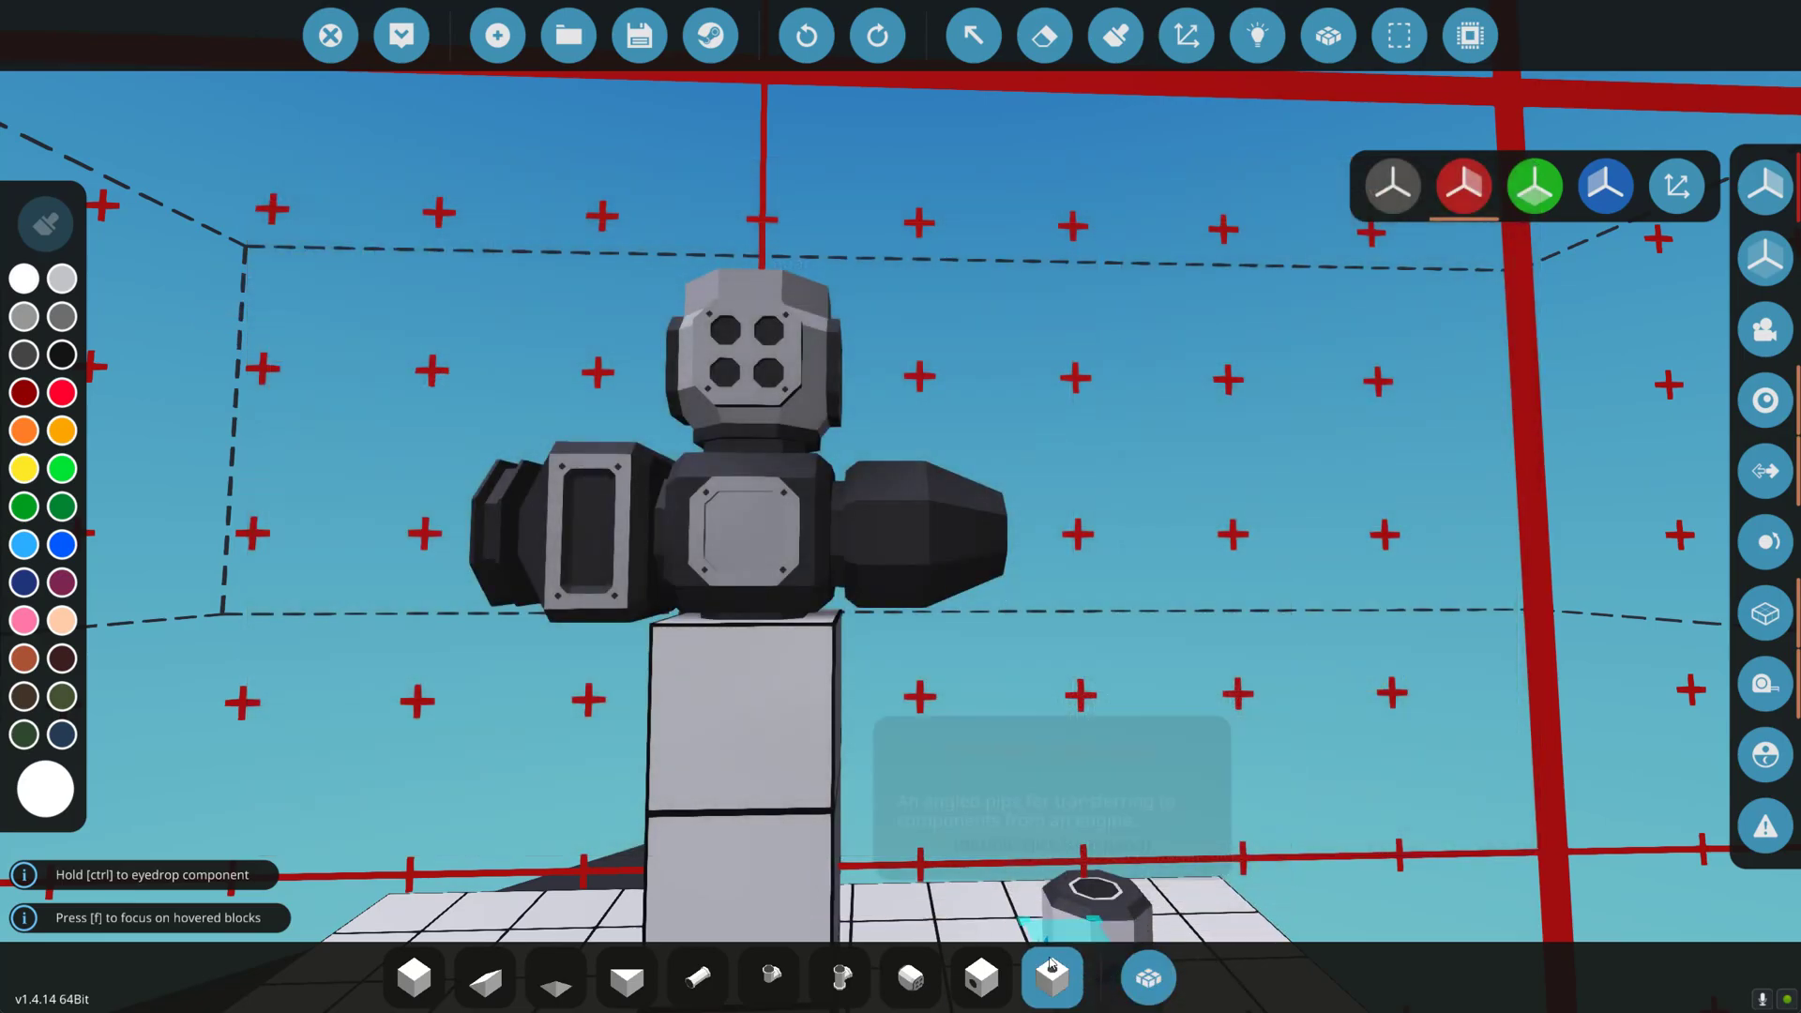
Search the inventory for "prop", choose the Large Propeller, and attach it to the clutch's output end.
{"action": "left_click", "coordinate": [1134, 976]}
{"action": "type", "text": "prop"}
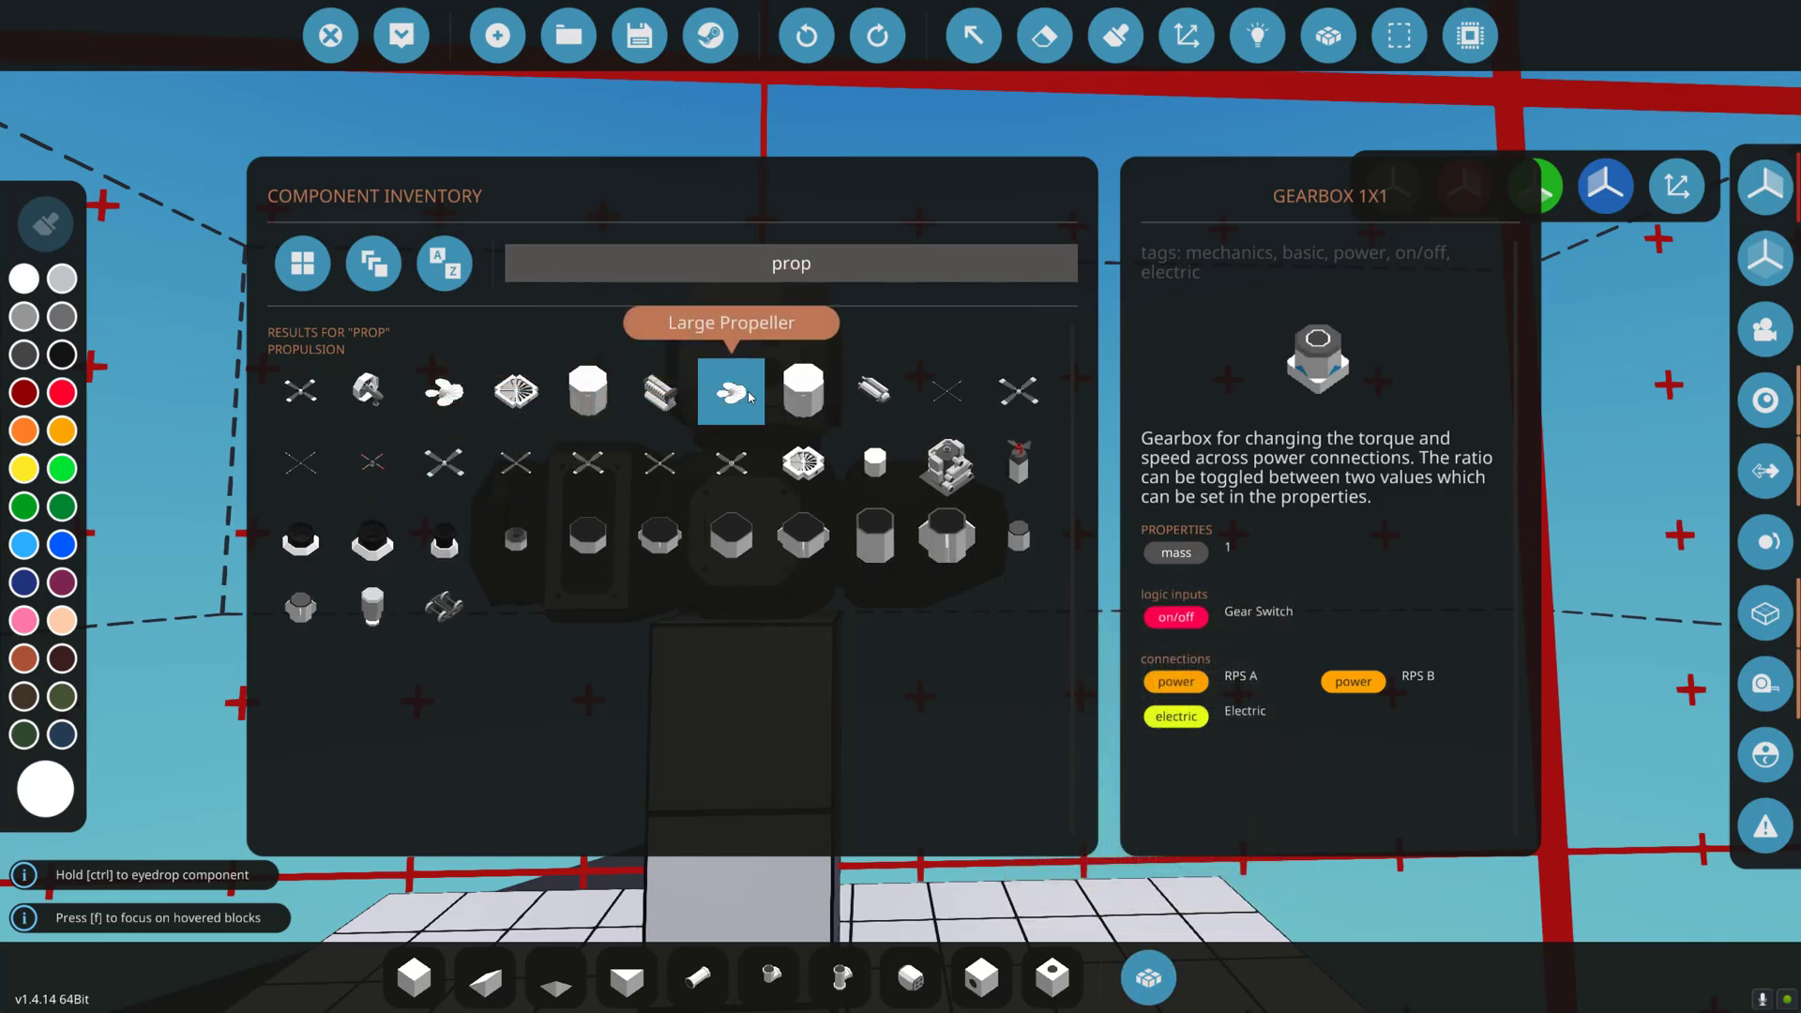
{"action": "left_click", "coordinate": [749, 397]}
{"action": "left_click", "coordinate": [1148, 977]}
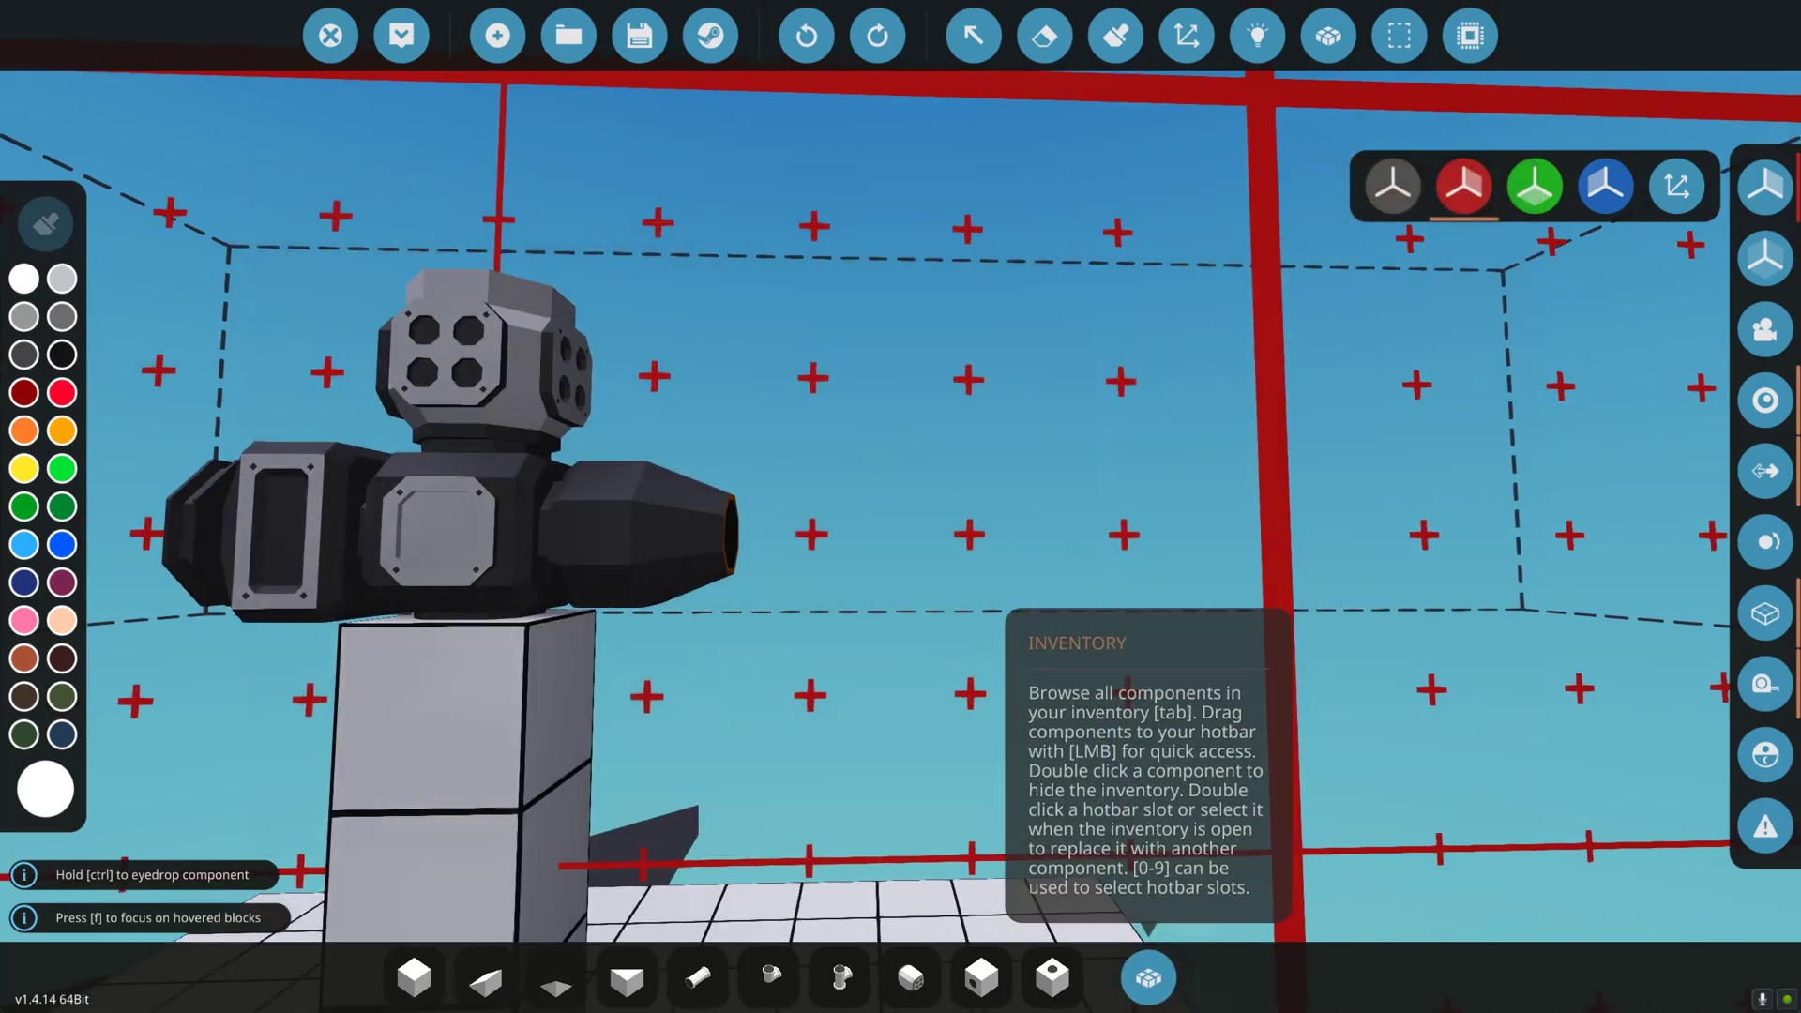
{"action": "key", "text": "o"}
{"action": "left_click", "coordinate": [529, 600]}
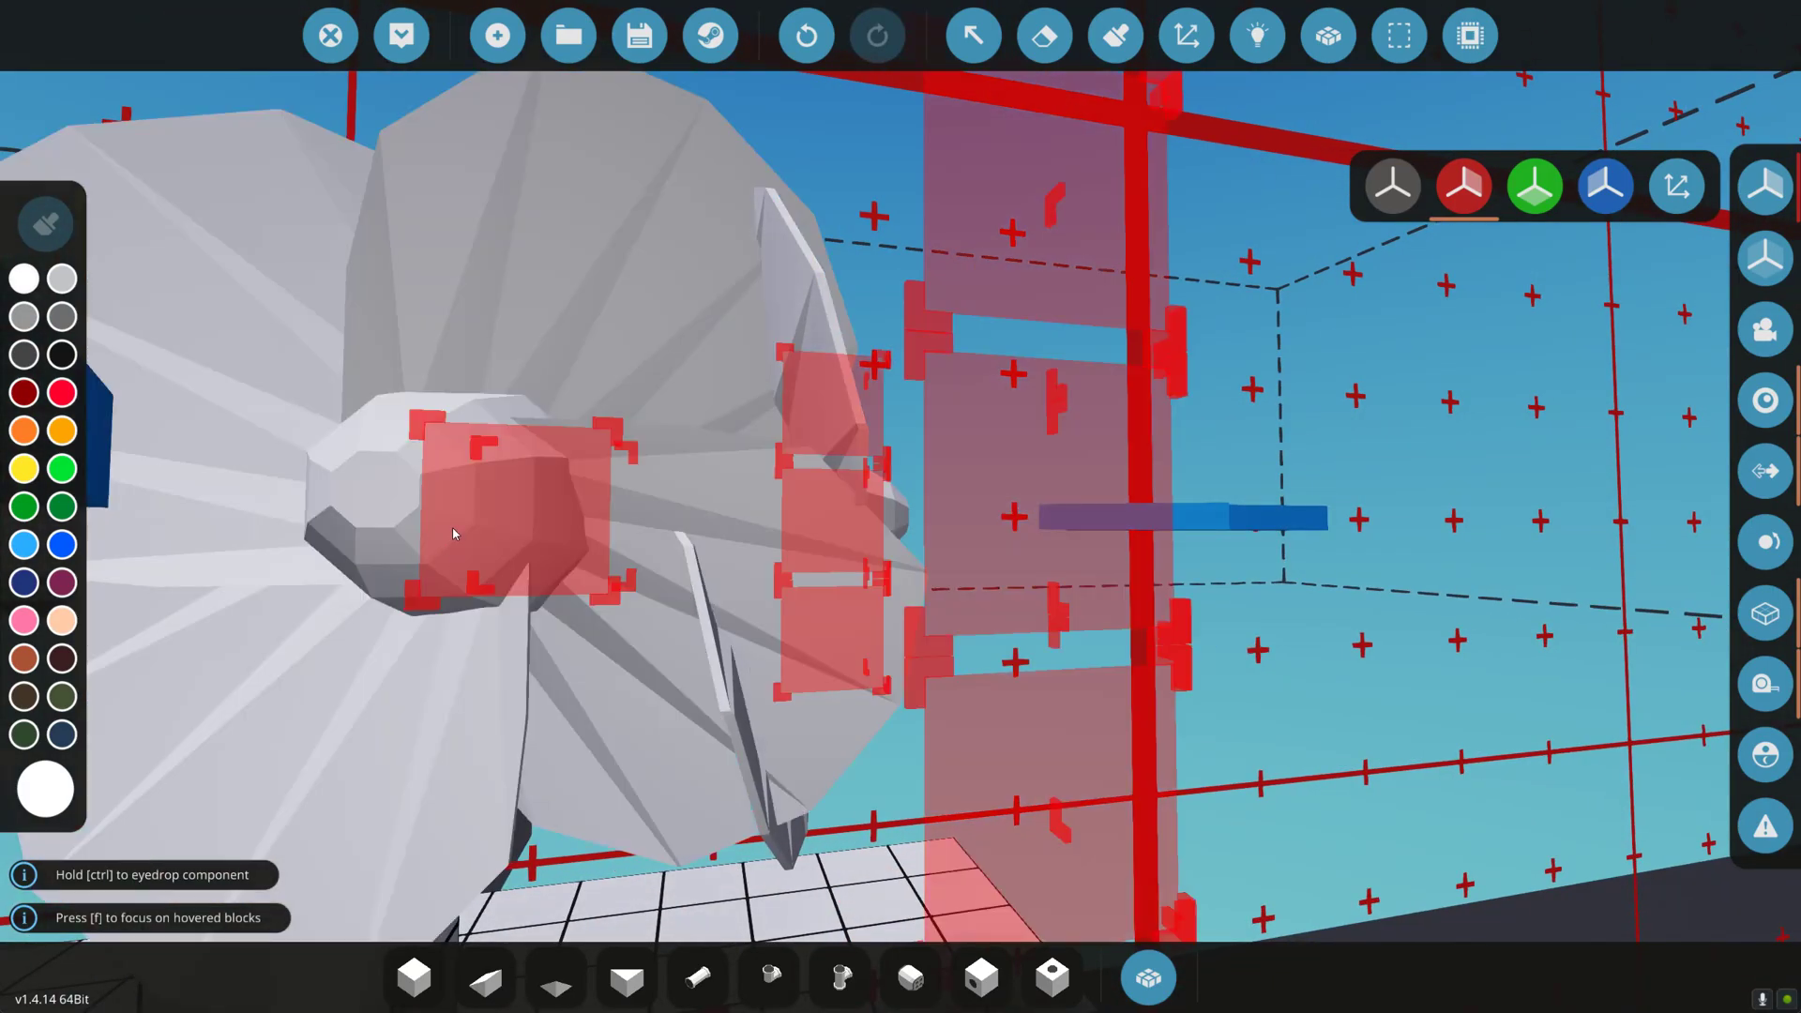
{"action": "key", "text": "a"}
Erase the large propeller from the clutch's output end.
{"action": "left_click", "coordinate": [697, 977]}
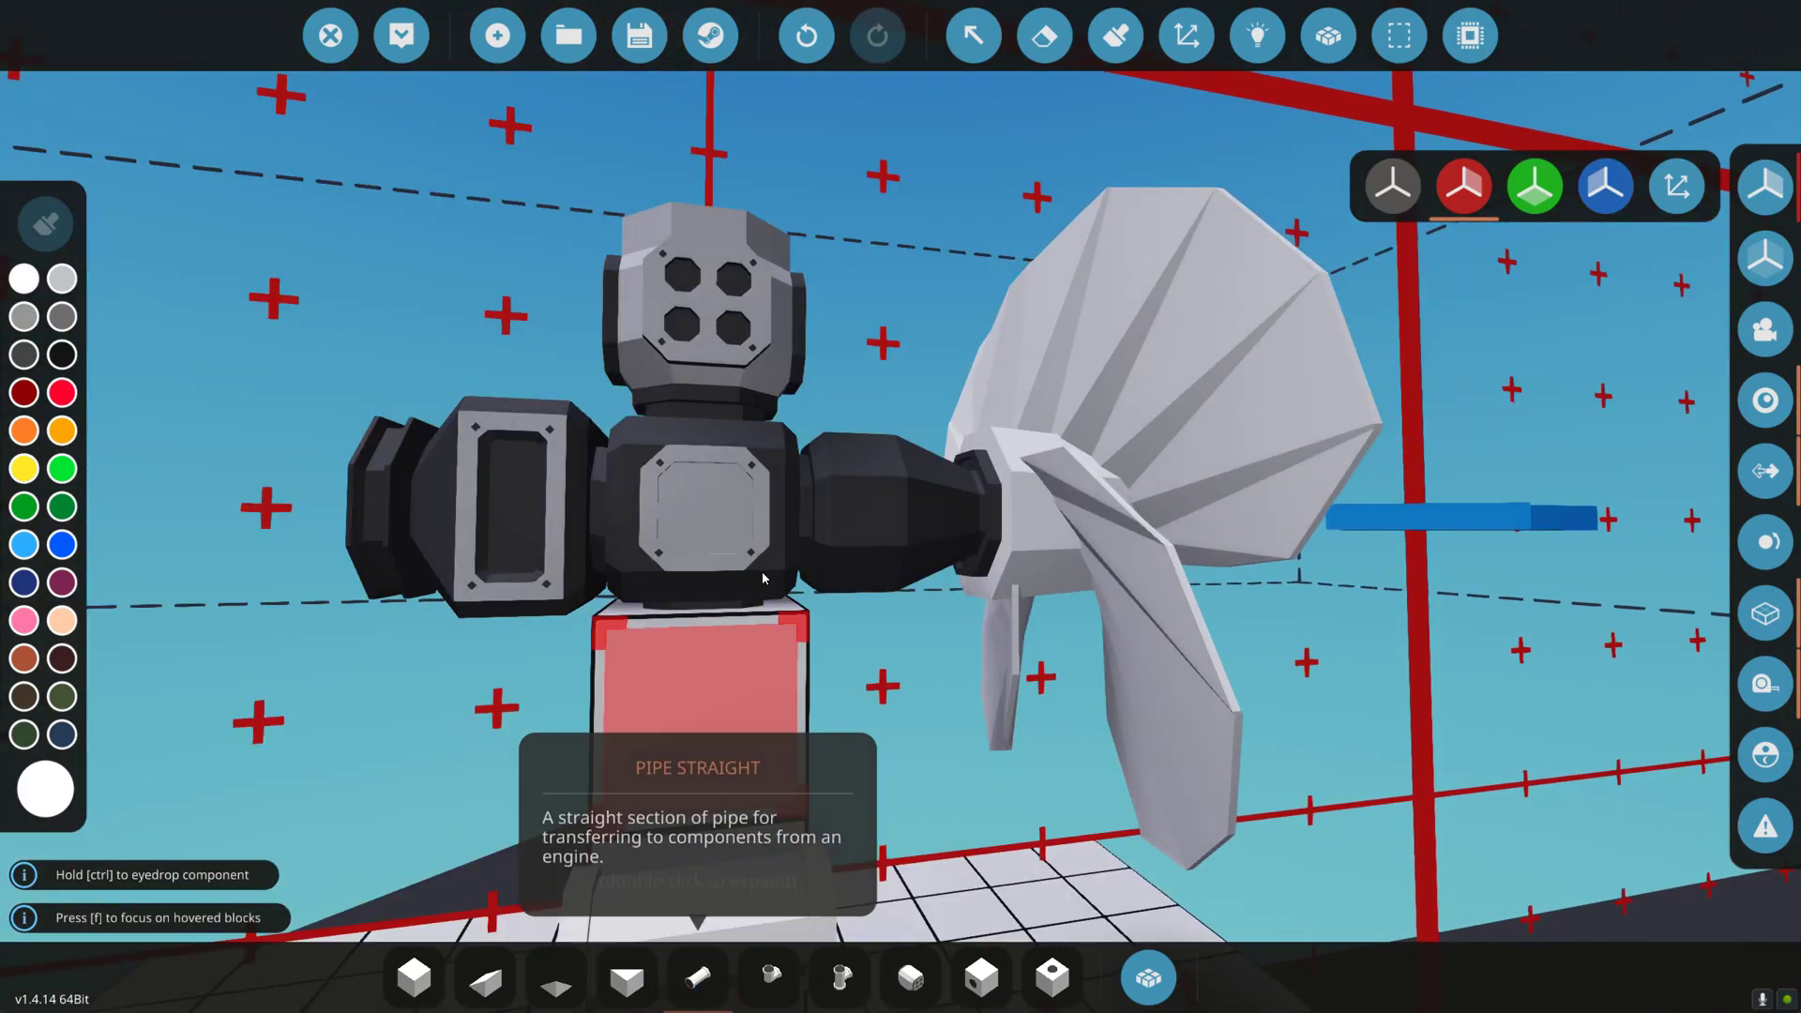
{"action": "left_click", "coordinate": [816, 484]}
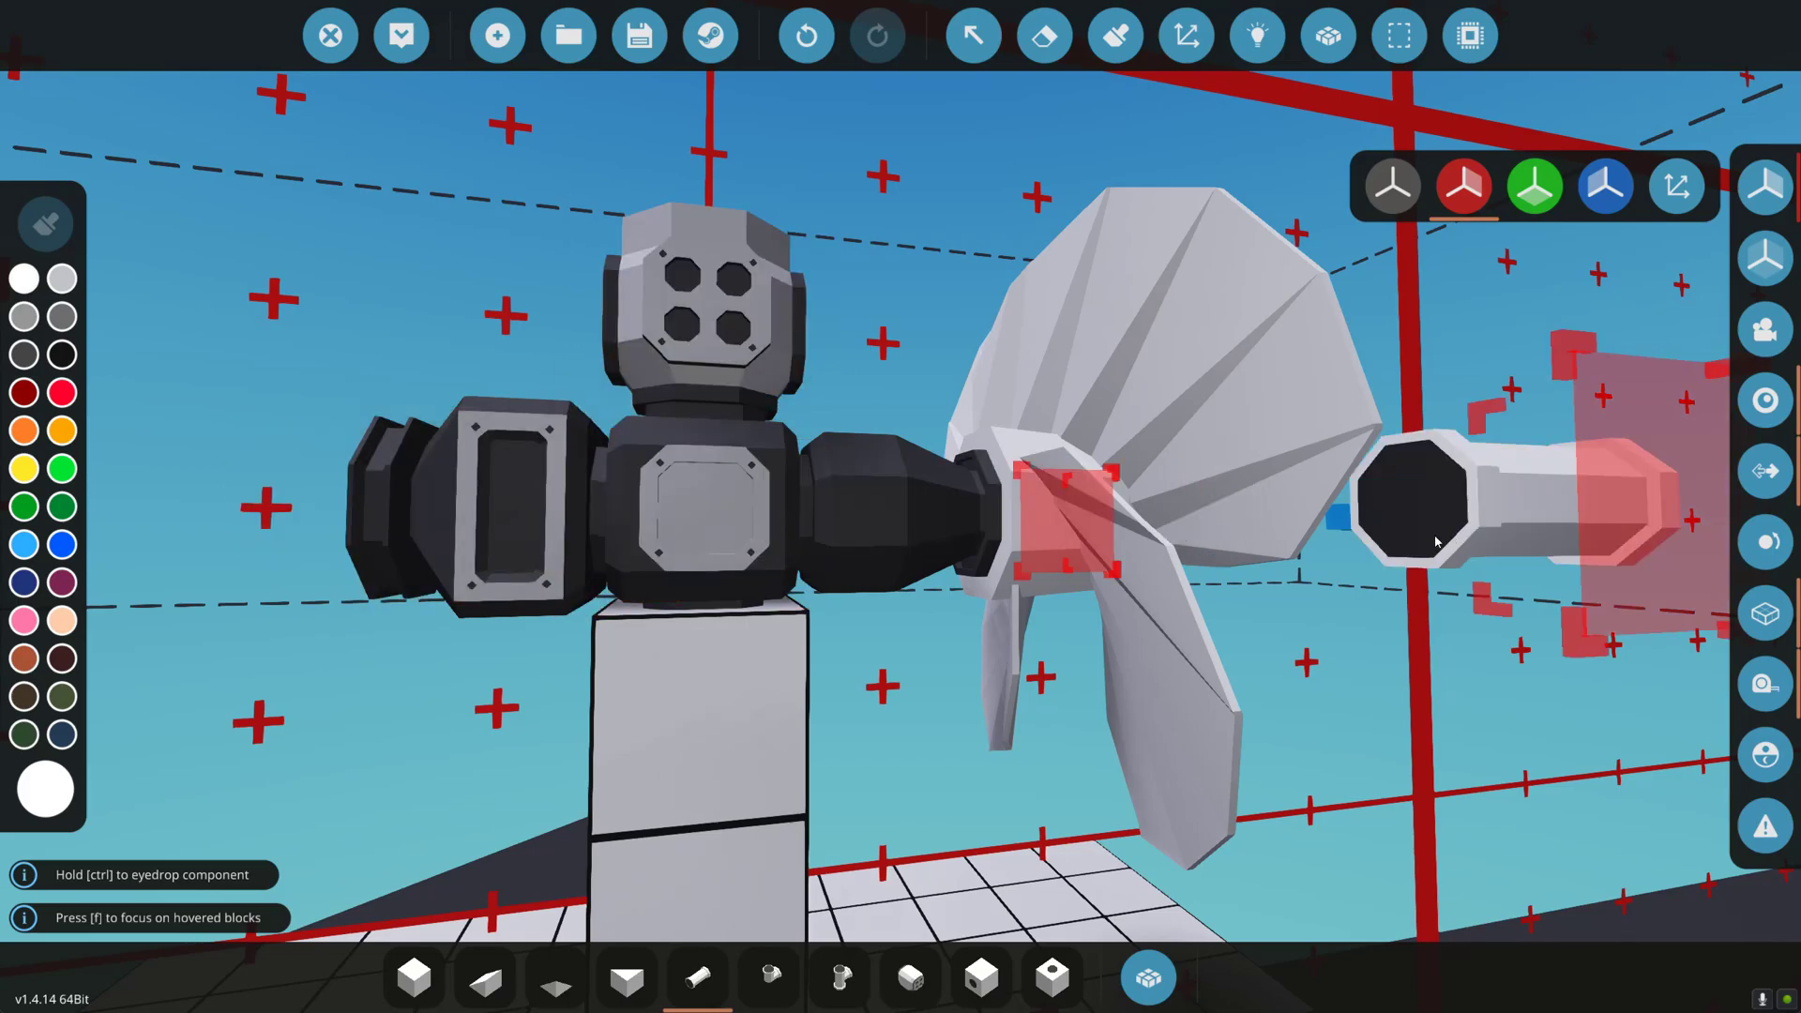
{"action": "left_click", "coordinate": [1044, 36]}
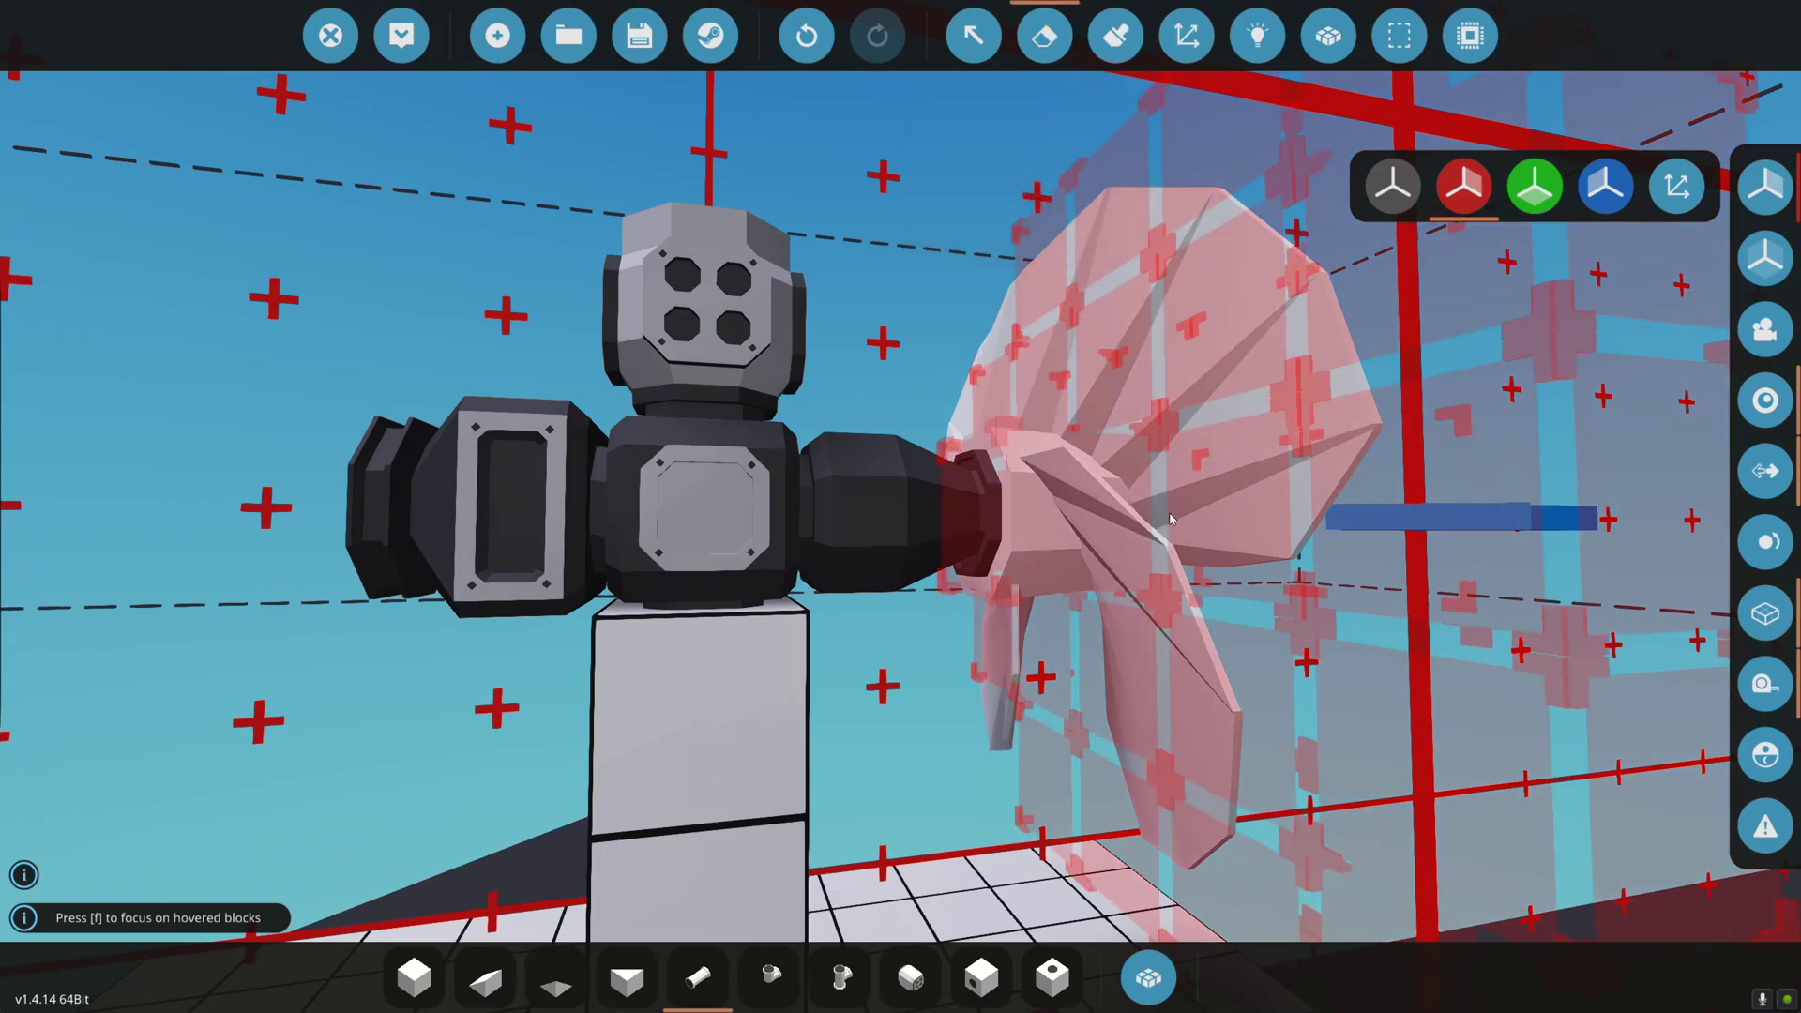
{"action": "left_click", "coordinate": [1170, 518]}
{"action": "scroll", "coordinate": [1172, 525], "scroll_direction": "down", "scroll_amount": 5}
{"action": "scroll", "coordinate": [1219, 619], "scroll_direction": "up", "scroll_amount": 5}
{"action": "scroll", "coordinate": [1125, 478], "scroll_direction": "down", "scroll_amount": 3}
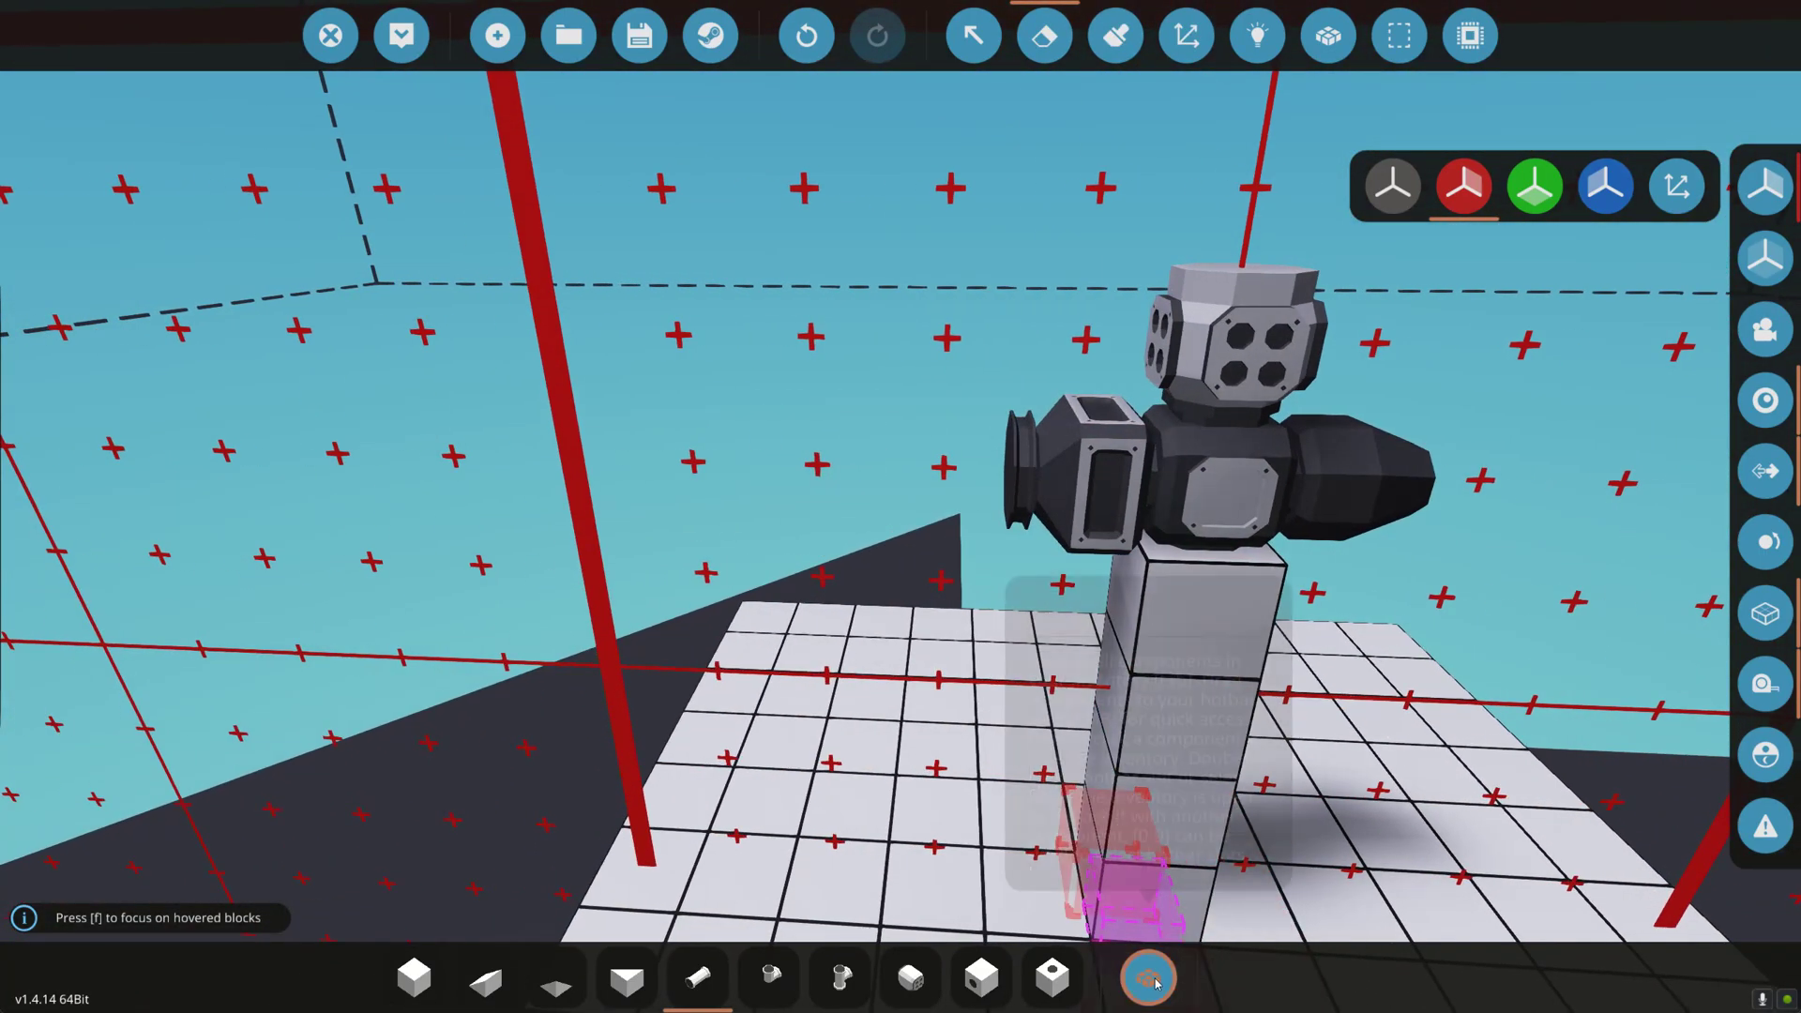
Search the component inventory for "mod", choose the Modular Engine Starter, and attach it to the top of the drive belt.
{"action": "left_click", "coordinate": [1146, 977]}
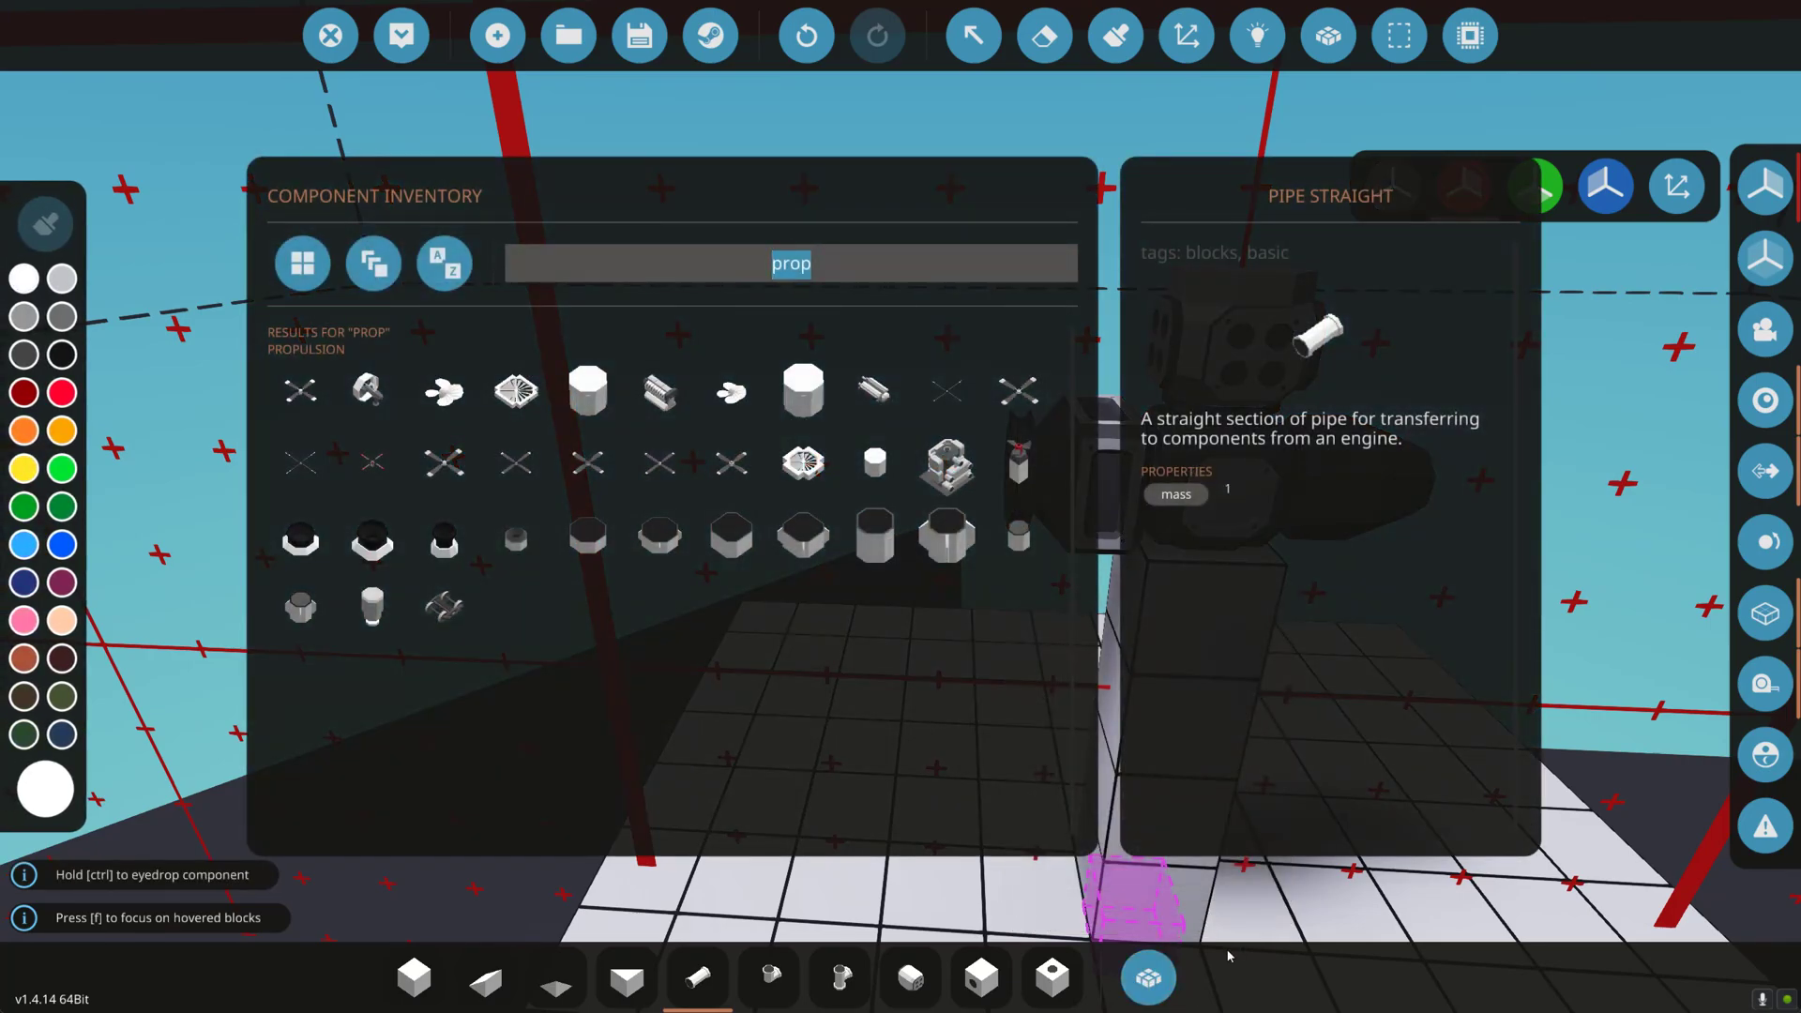
{"action": "type", "text": "mod"}
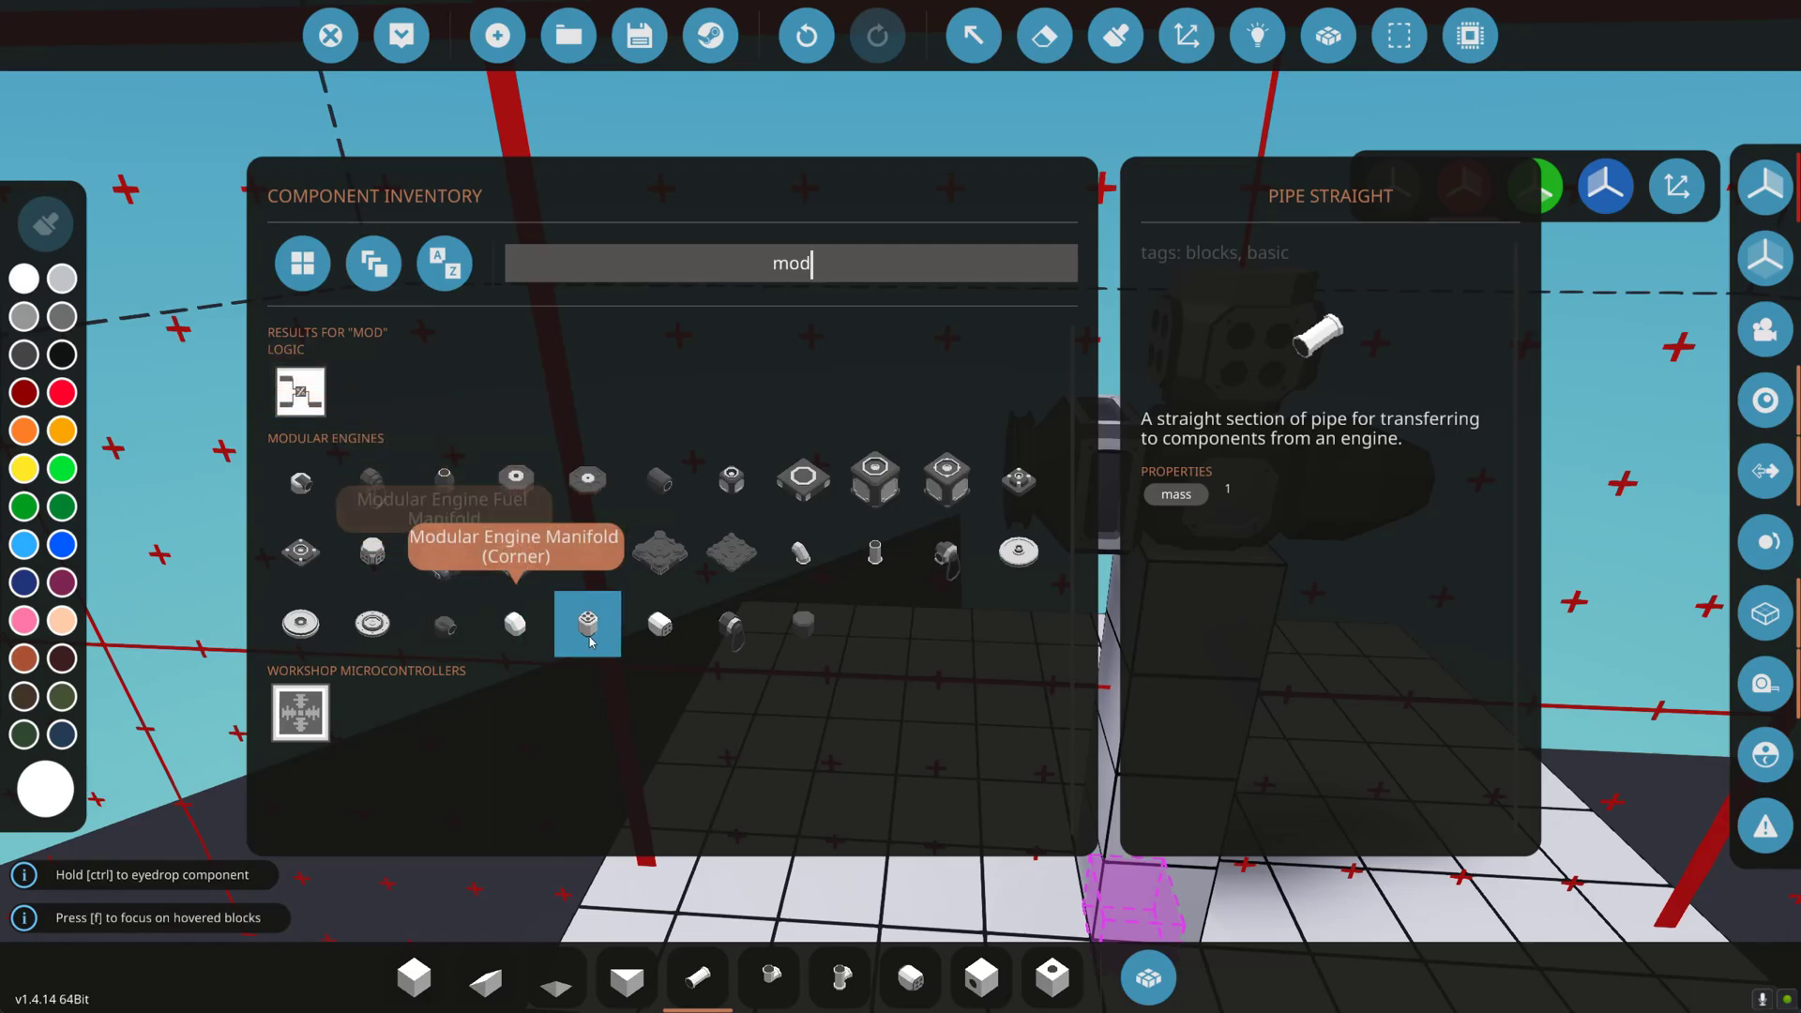
{"action": "left_click", "coordinate": [717, 635]}
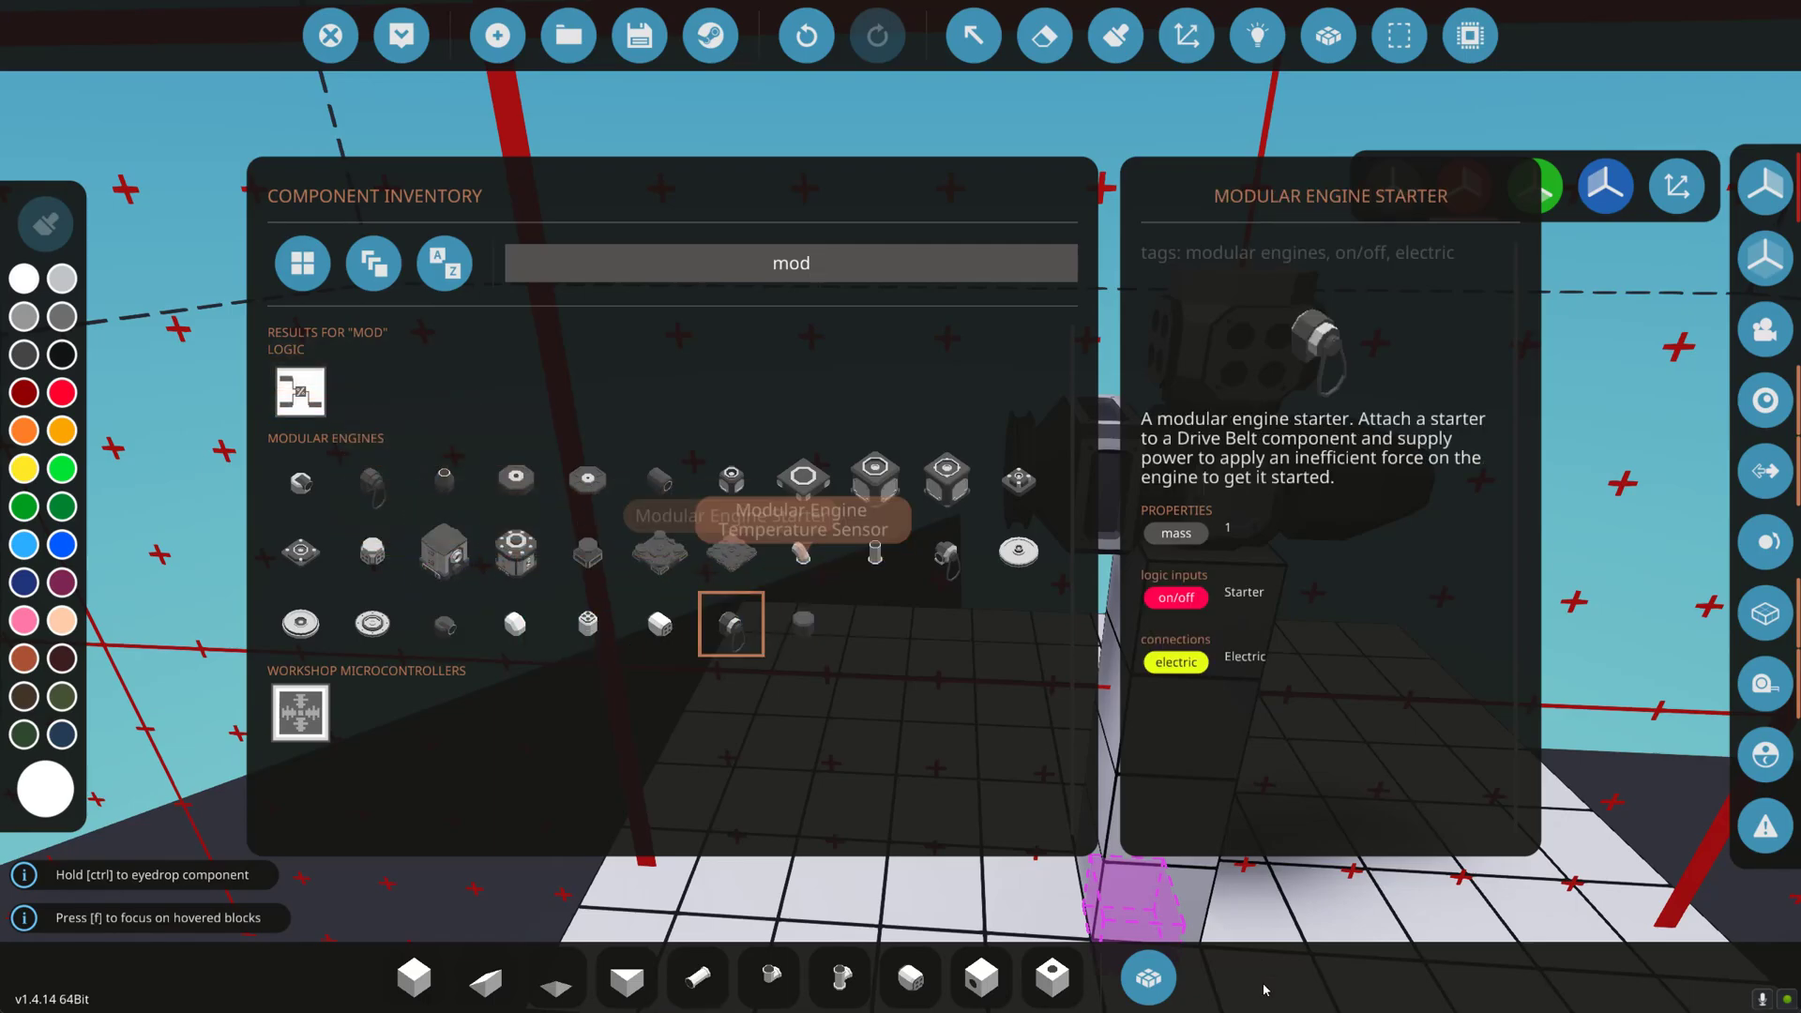
{"action": "left_click", "coordinate": [1148, 978]}
{"action": "key", "text": "s"}
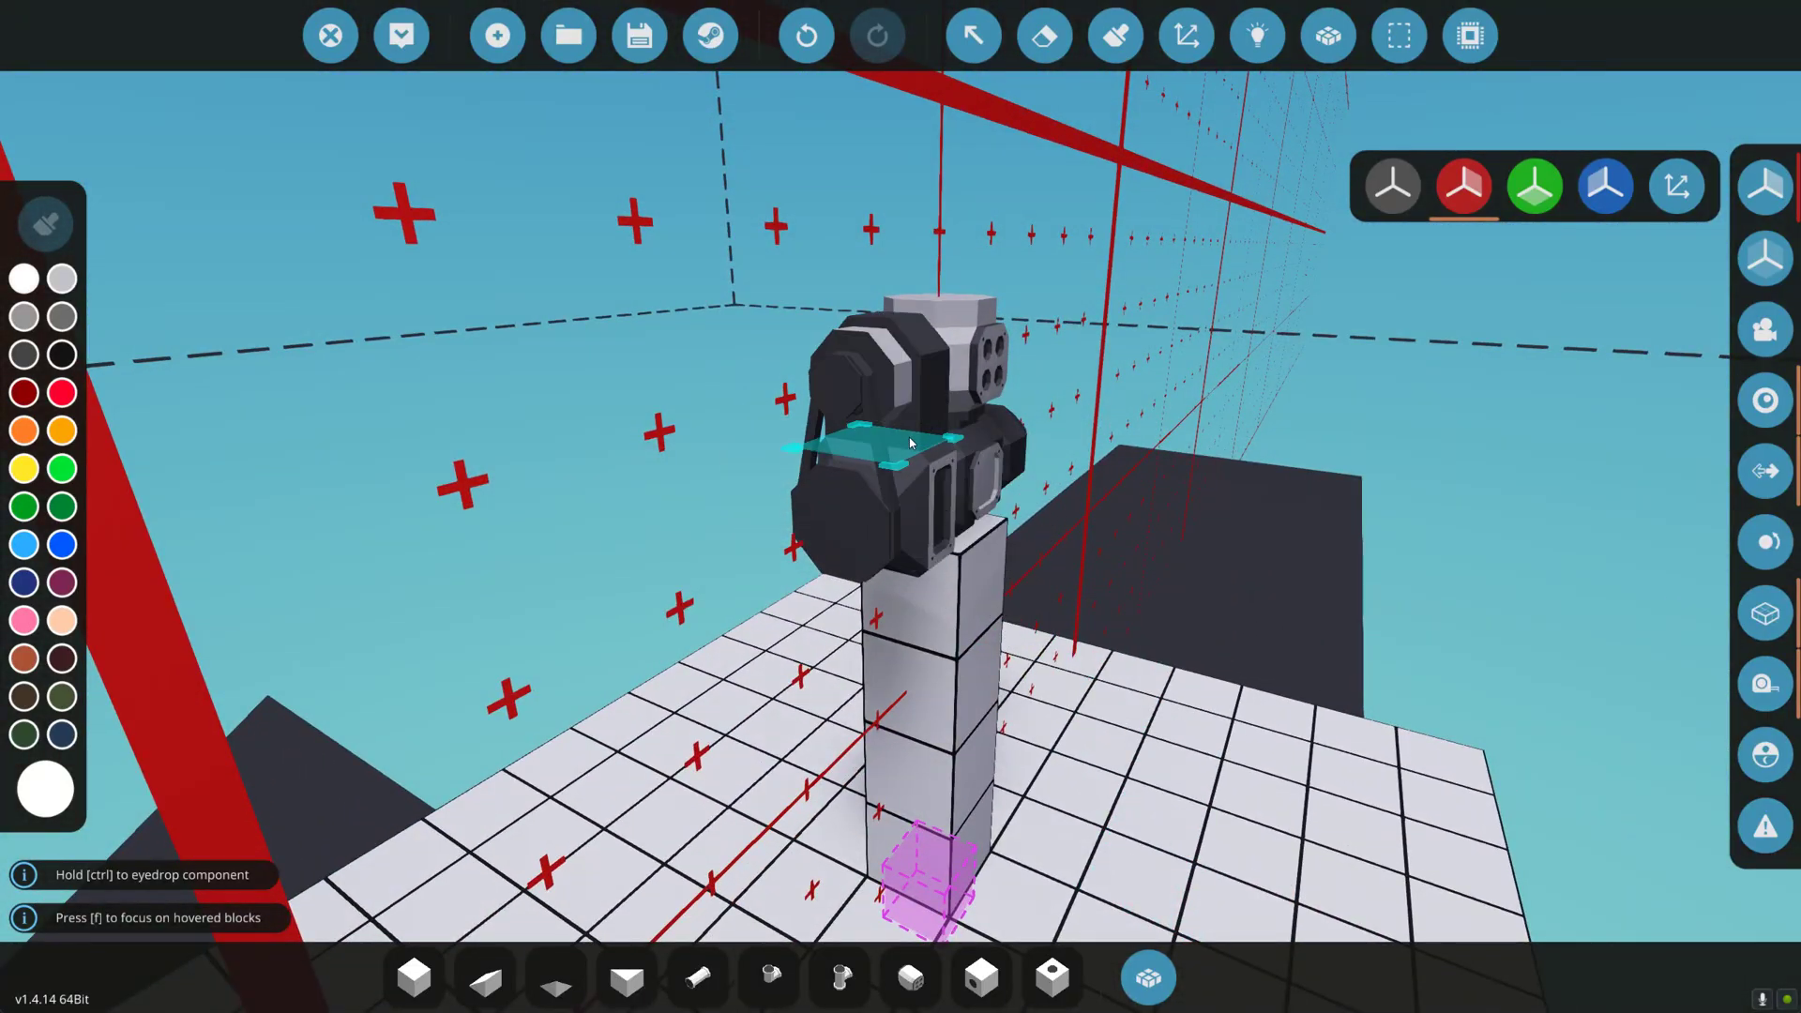
{"action": "left_click", "coordinate": [909, 437]}
{"action": "key", "text": "d"}
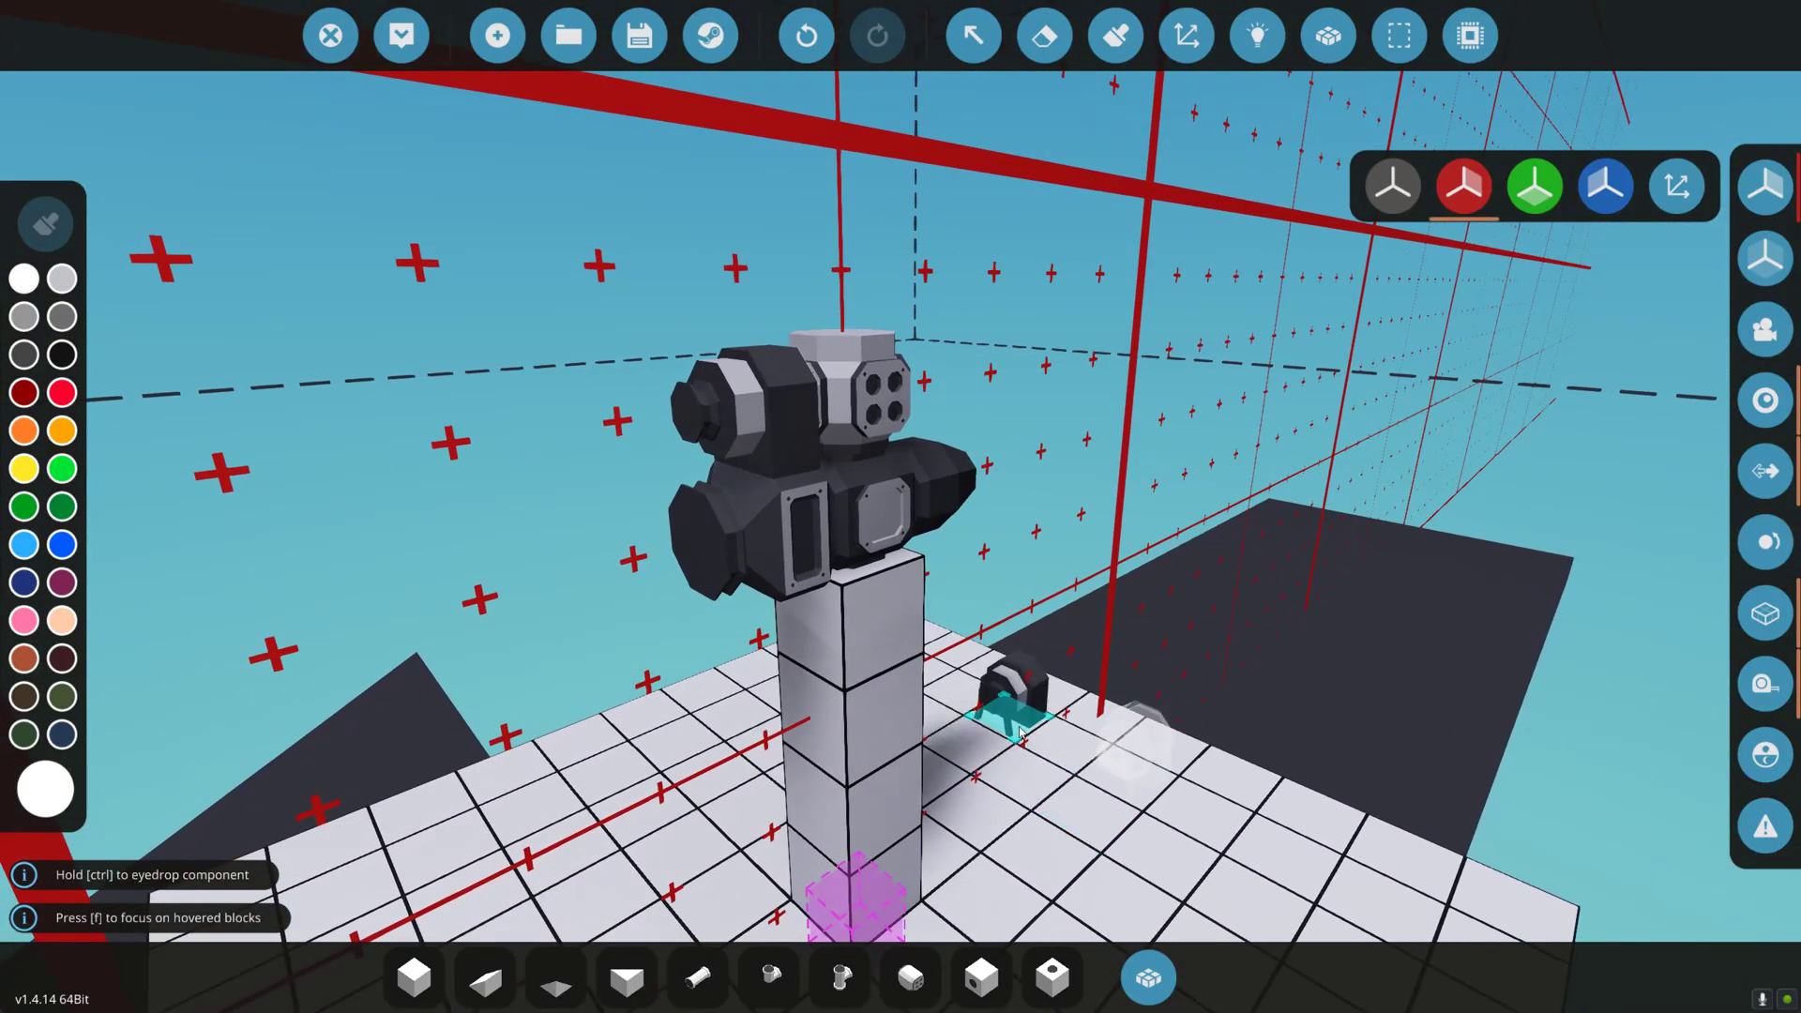
{"action": "key", "text": "i"}
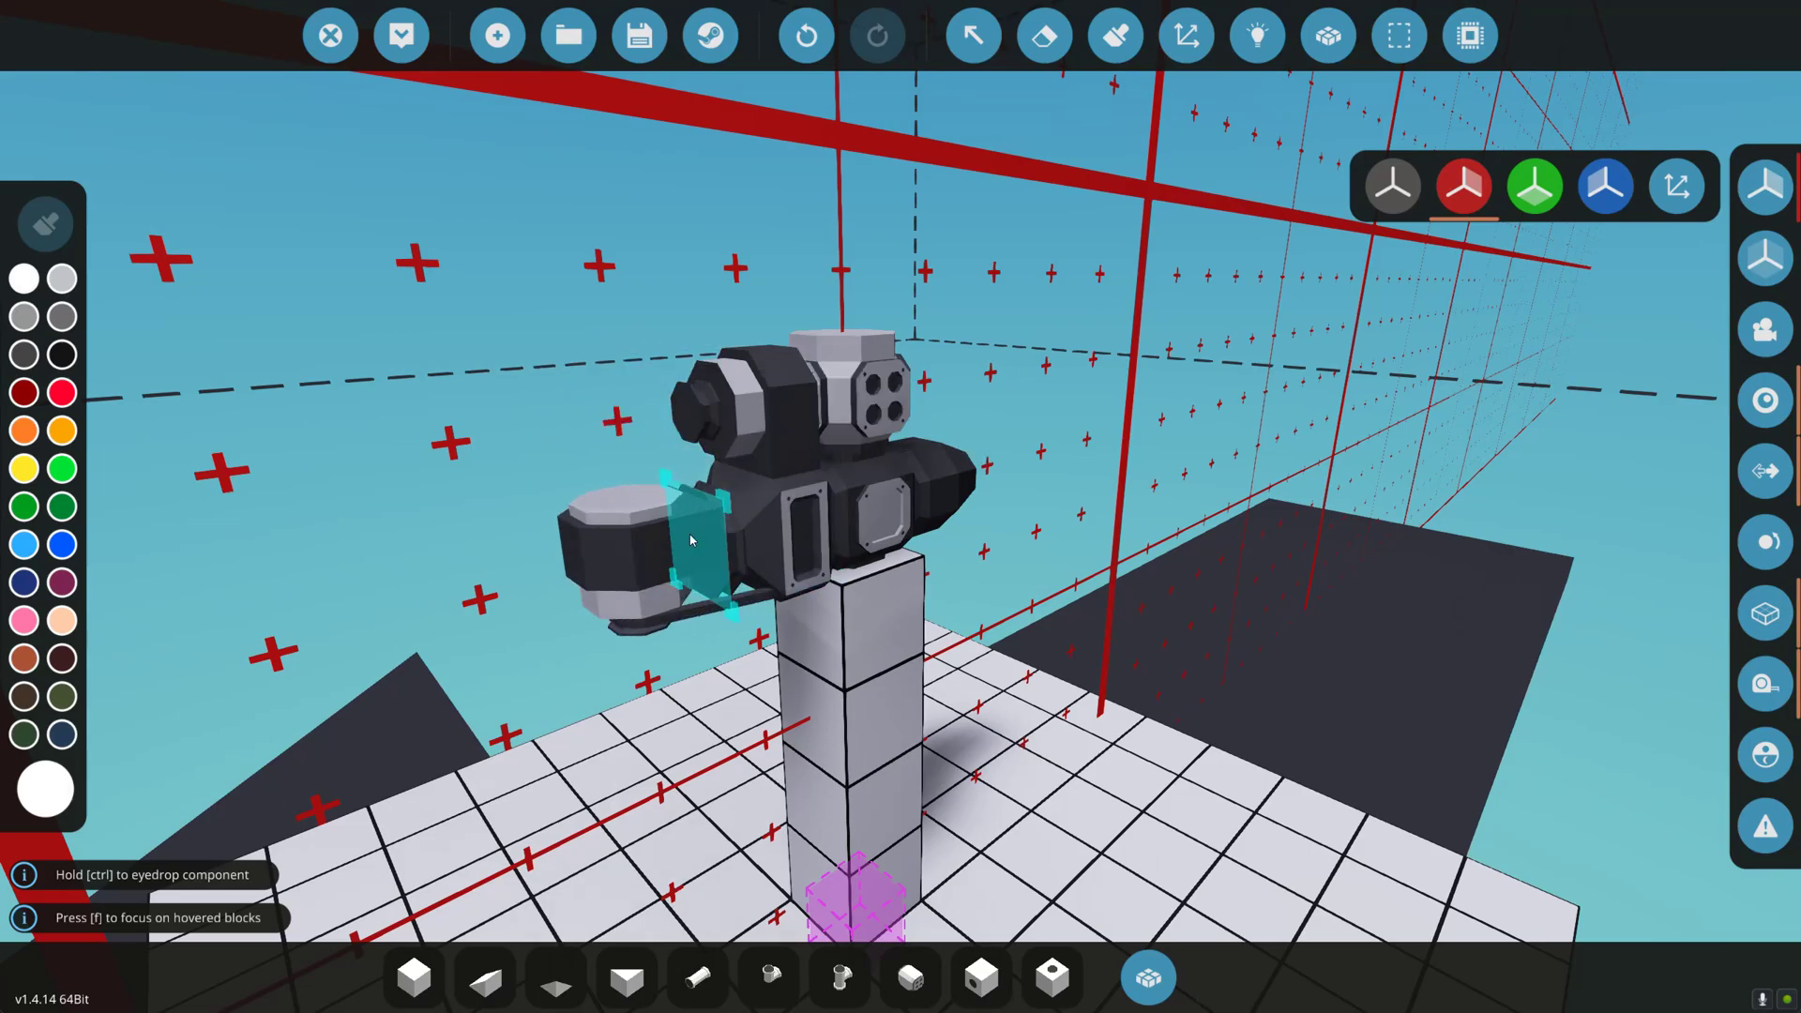
{"action": "left_click", "coordinate": [860, 396]}
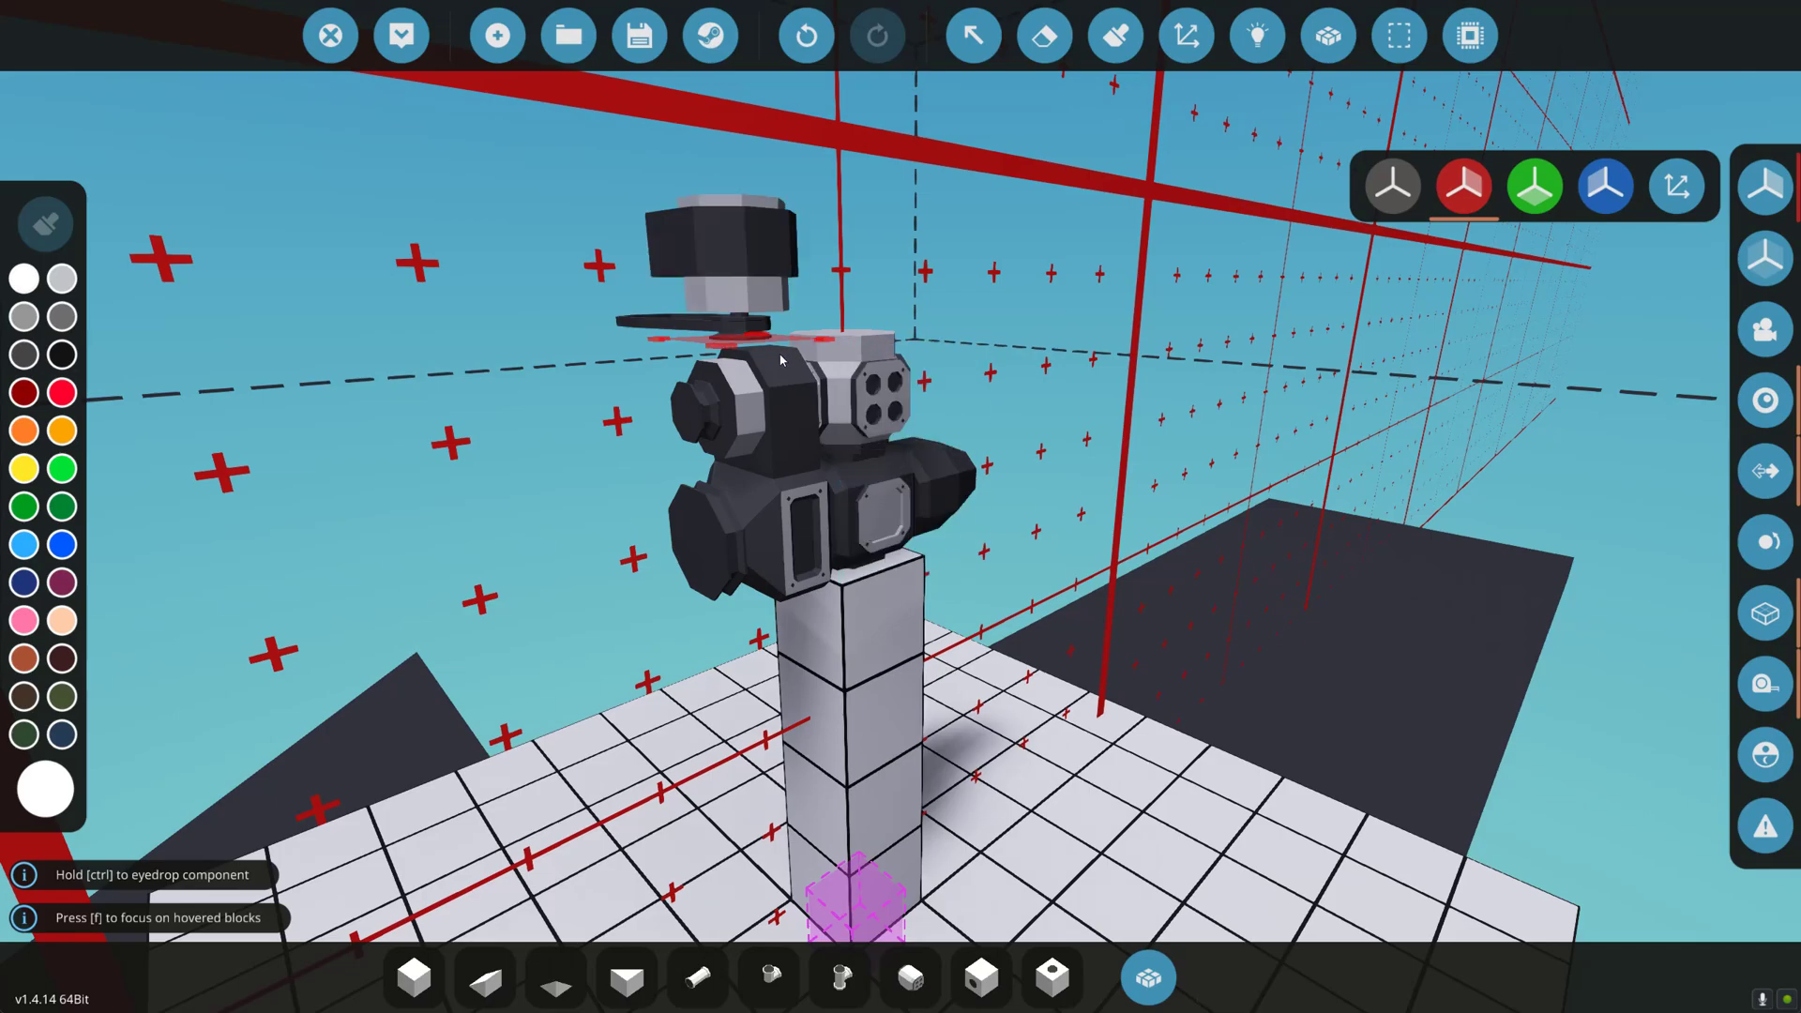
Choose the Modular Engine Fluid Pump and turn off the mirror symmetry for placing parts.
{"action": "left_click", "coordinate": [1148, 977]}
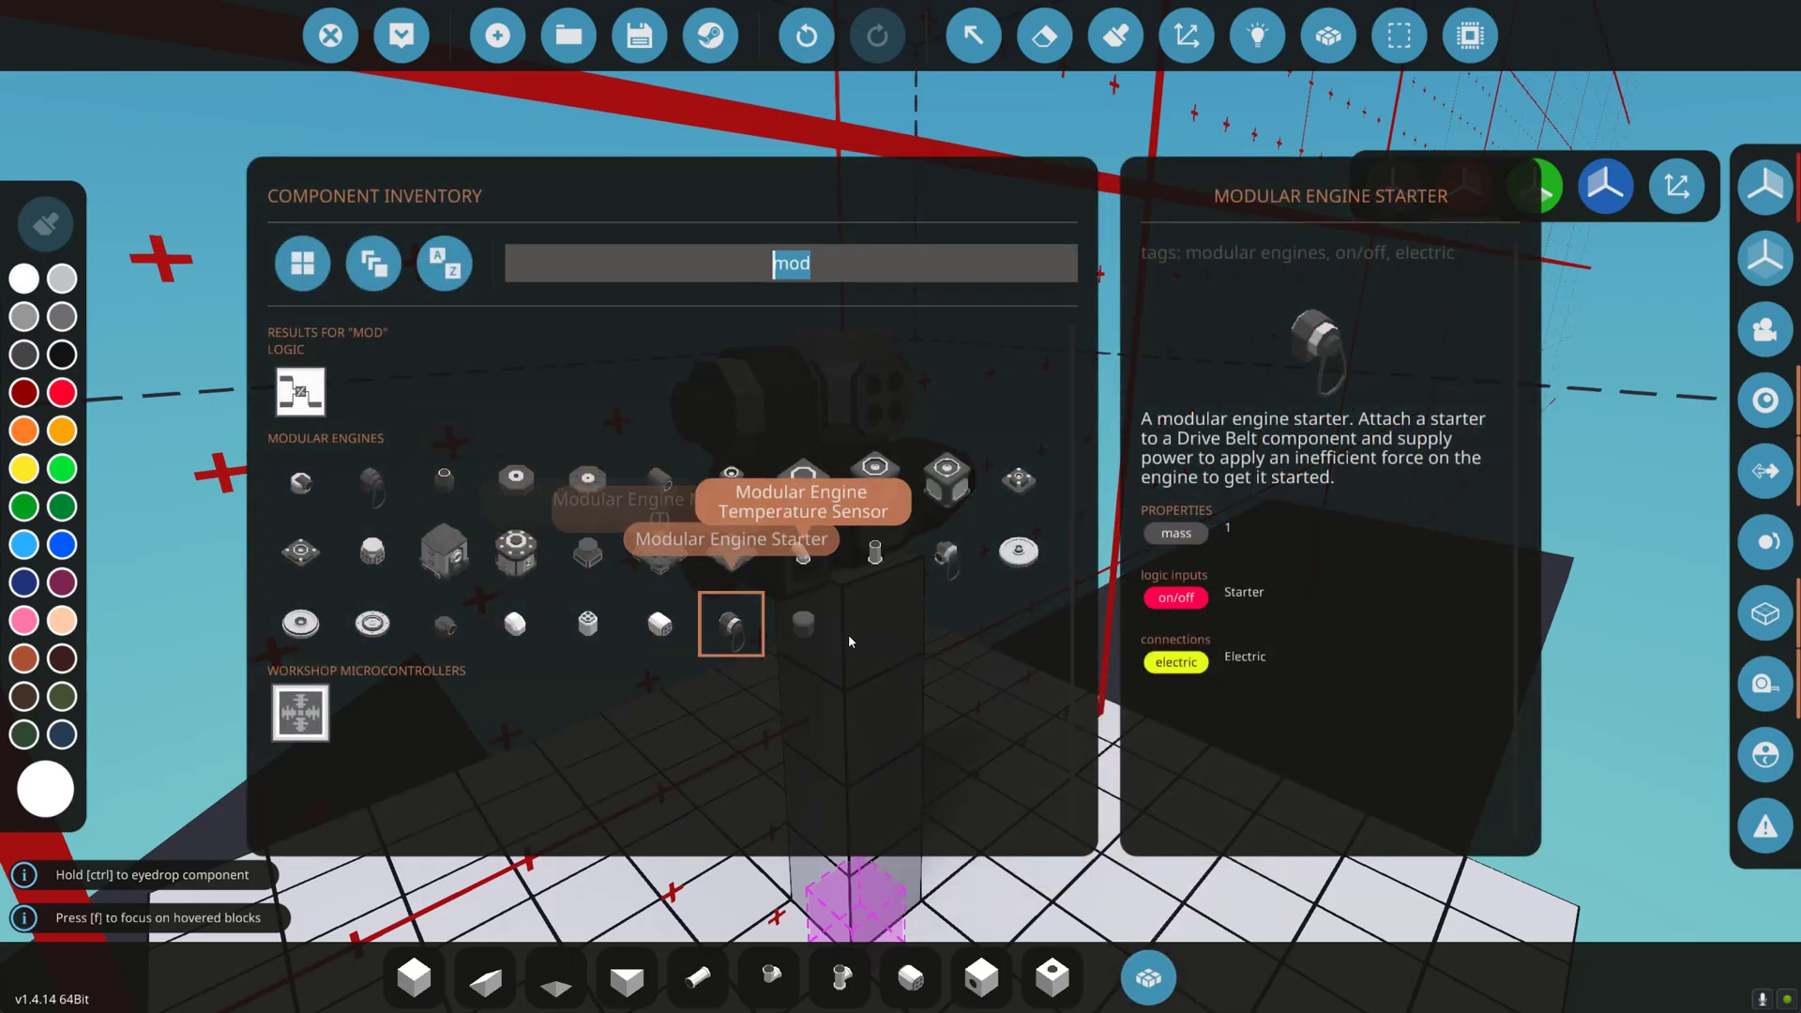
{"action": "left_click", "coordinate": [947, 551]}
{"action": "left_click", "coordinate": [1153, 984]}
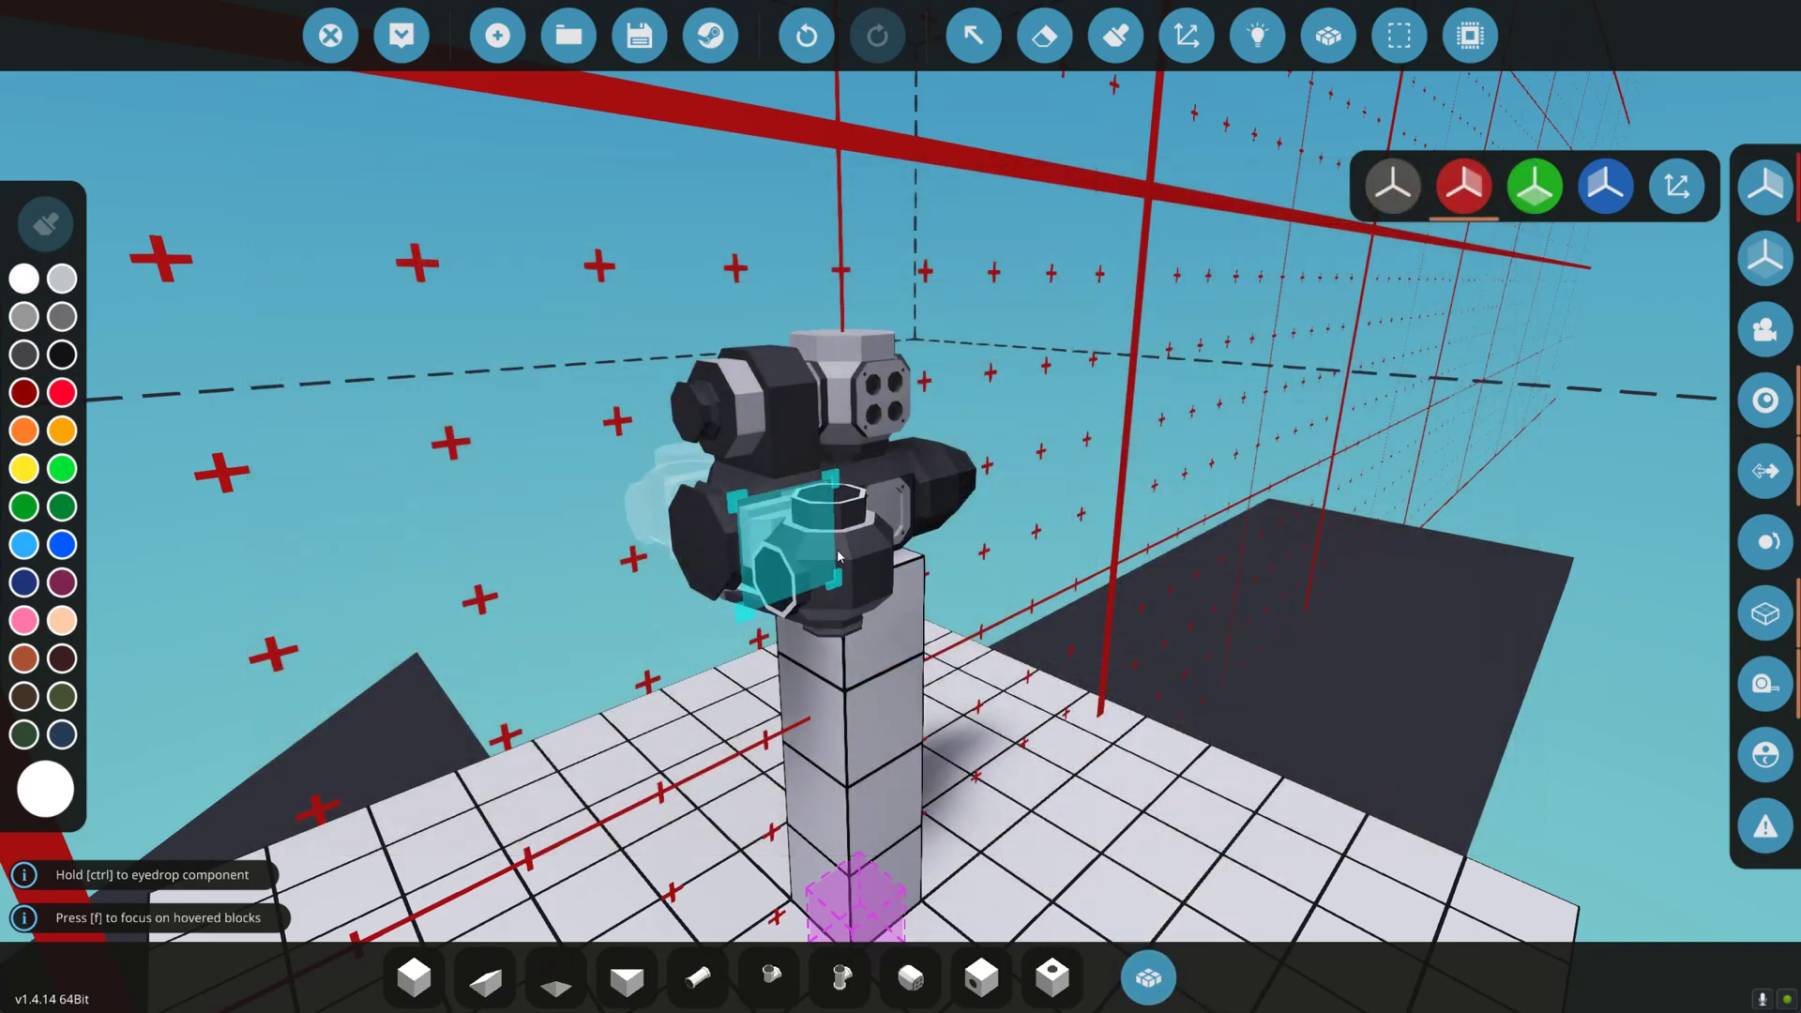
{"action": "key", "text": "j"}
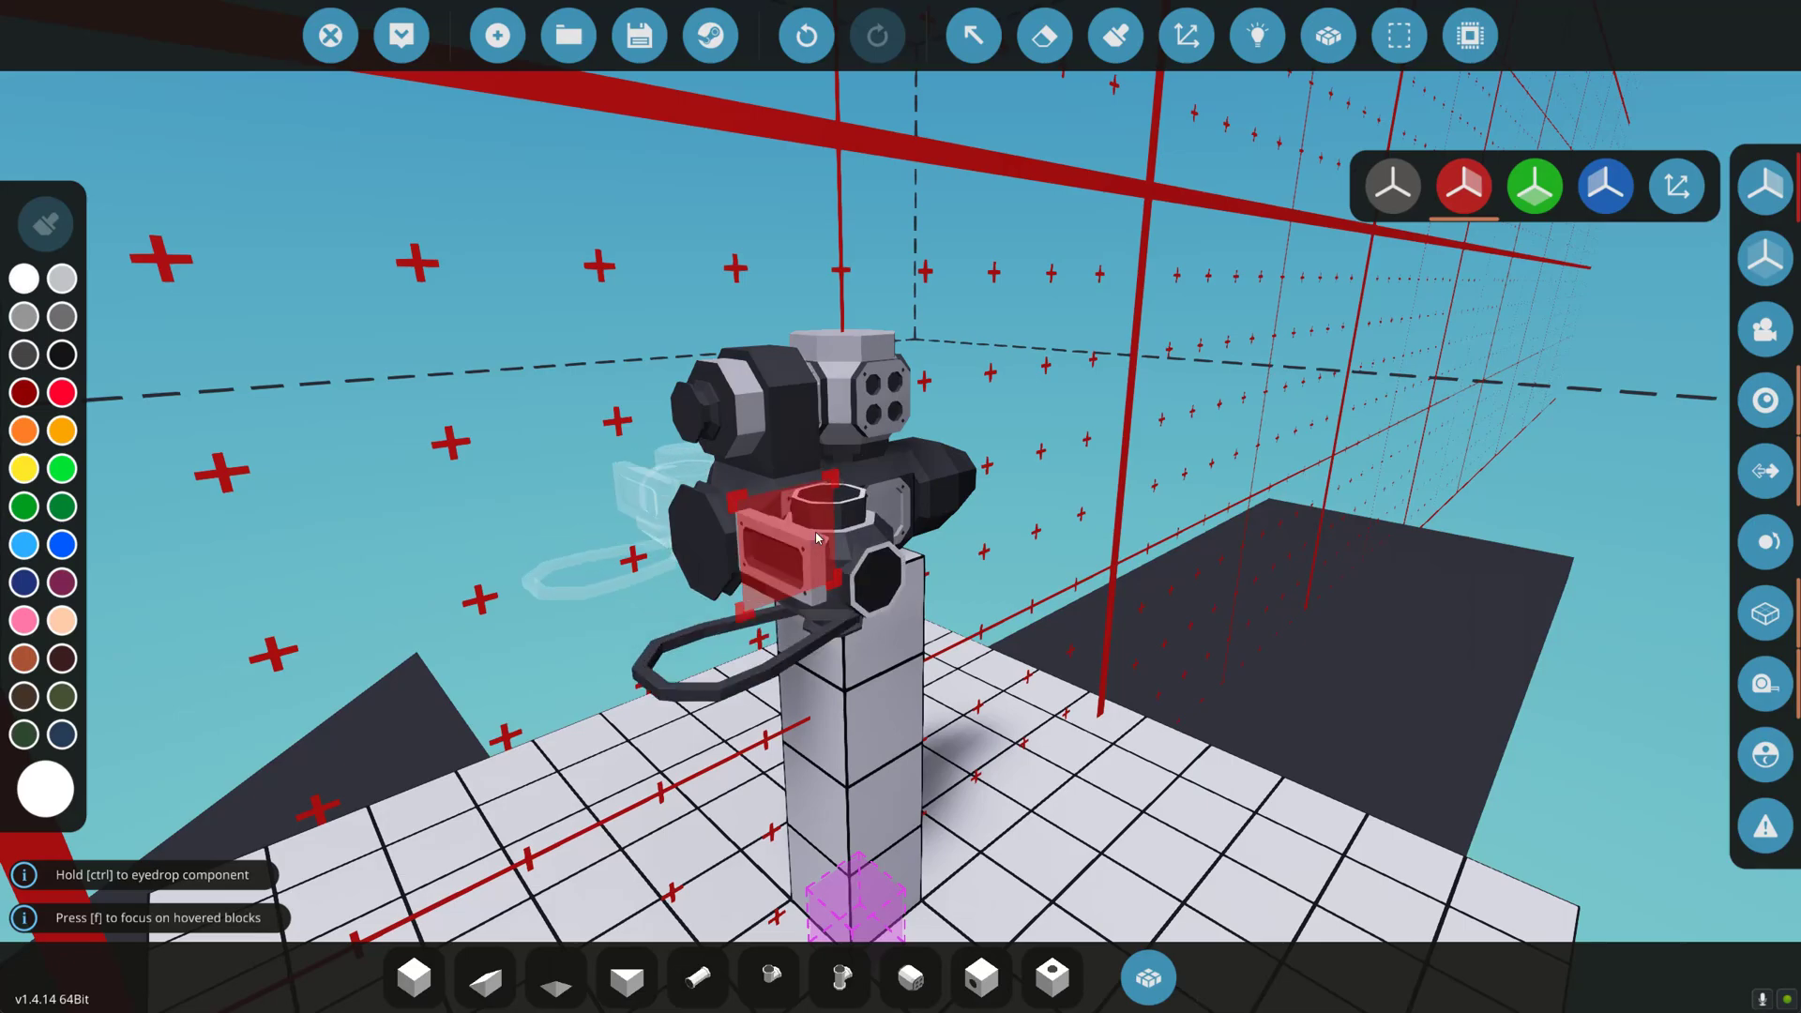
{"action": "left_click", "coordinate": [1393, 186]}
Rotate the fluid pump so its belt side faces the drive belt and attach it to the belt's side.
{"action": "key", "text": "l"}
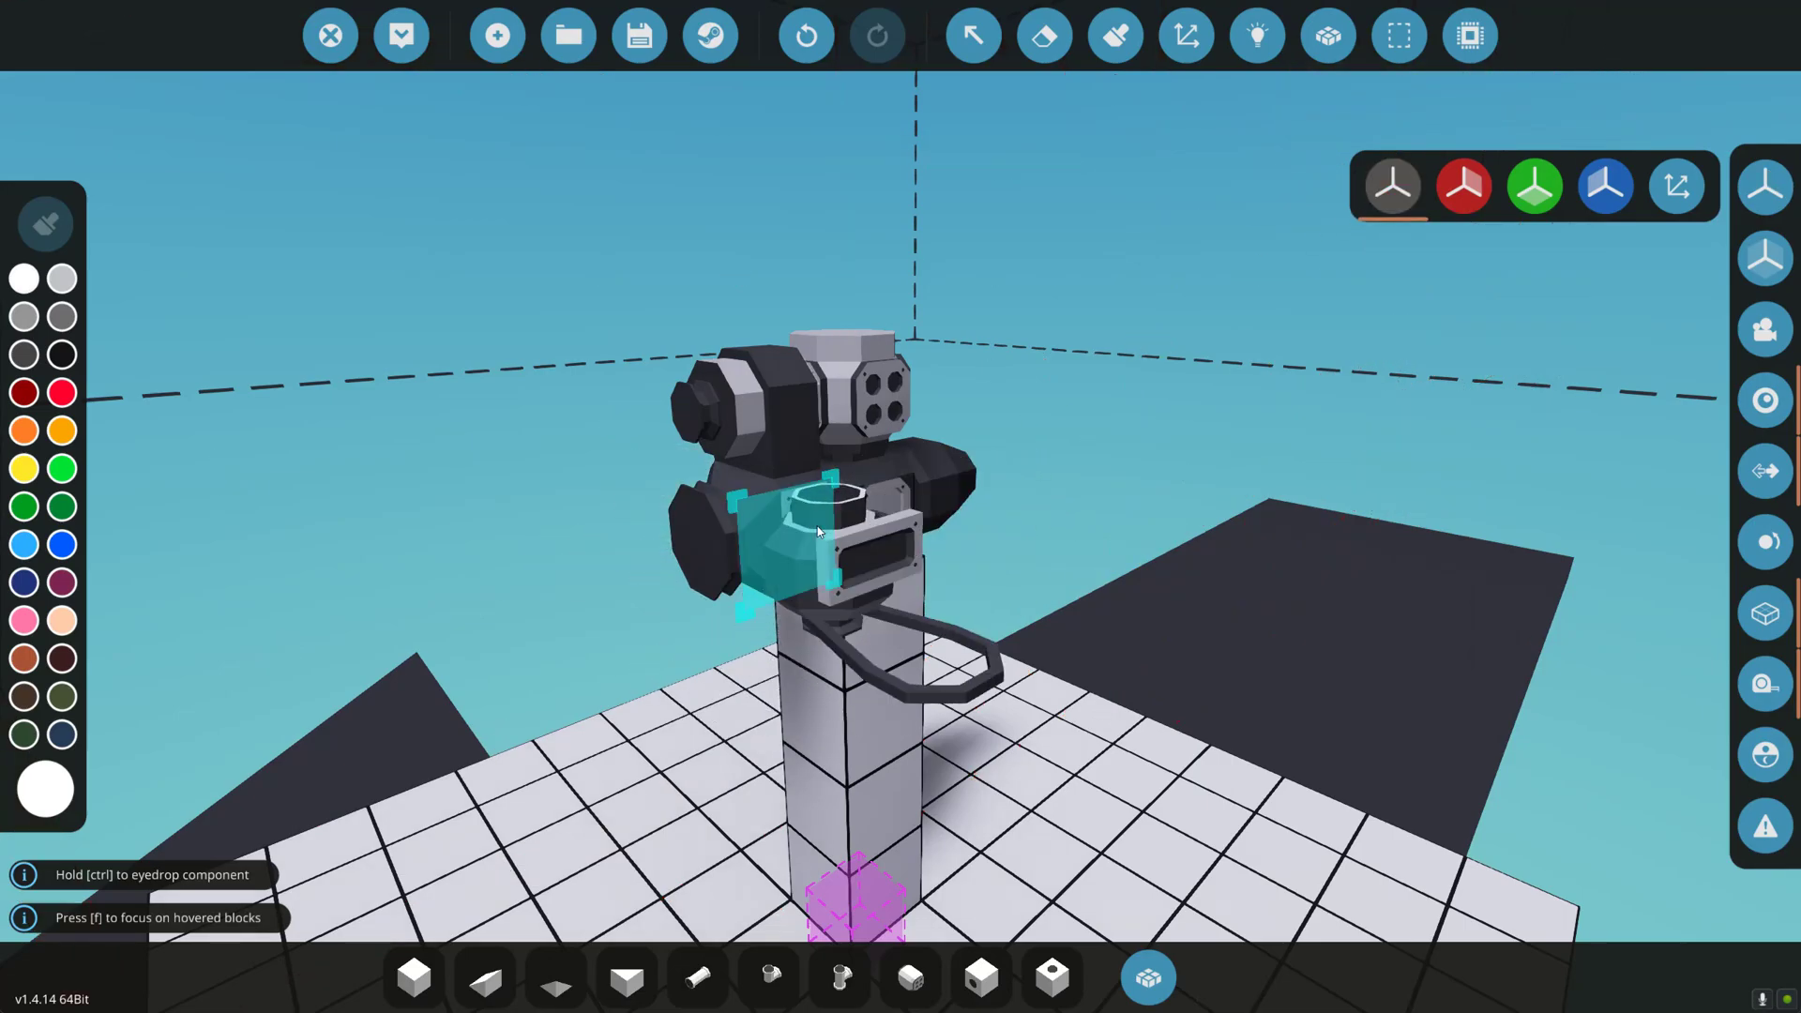
{"action": "key", "text": "l"}
{"action": "key", "text": "k"}
{"action": "key", "text": "l"}
{"action": "left_click", "coordinate": [818, 531]}
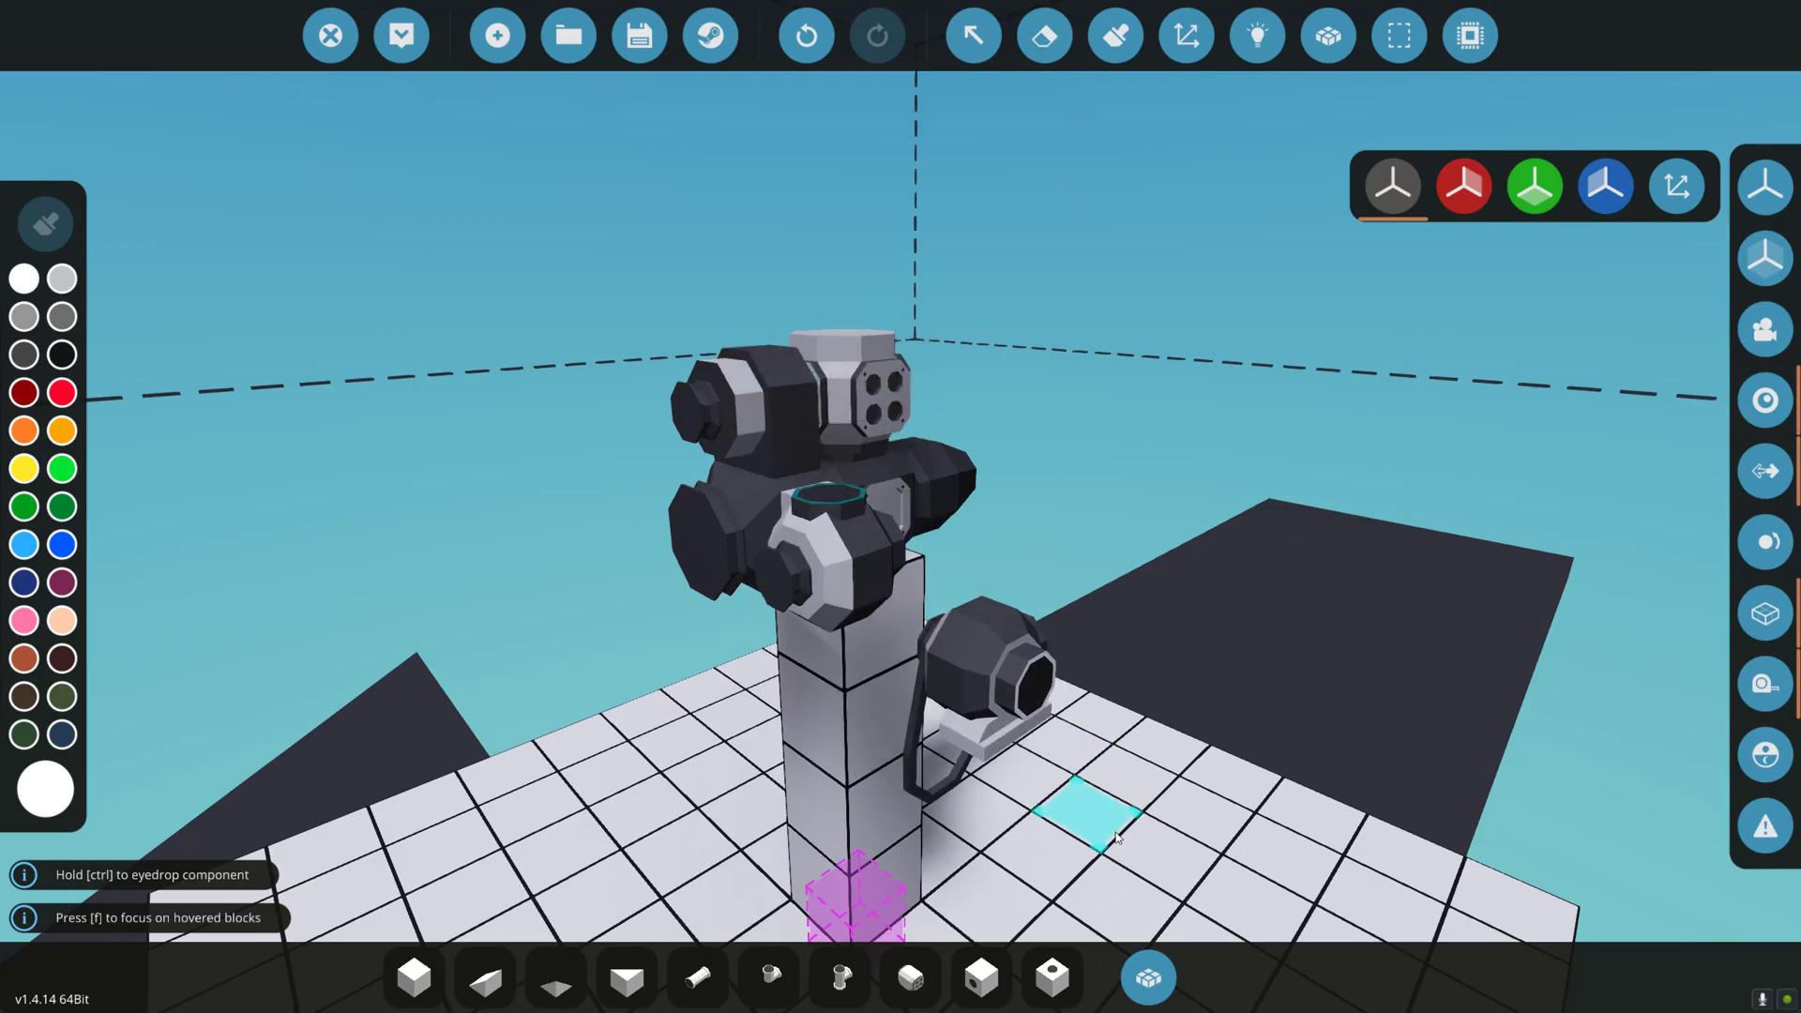
{"action": "left_click_drag", "start_coordinate": [1116, 838], "coordinate": [1229, 788]}
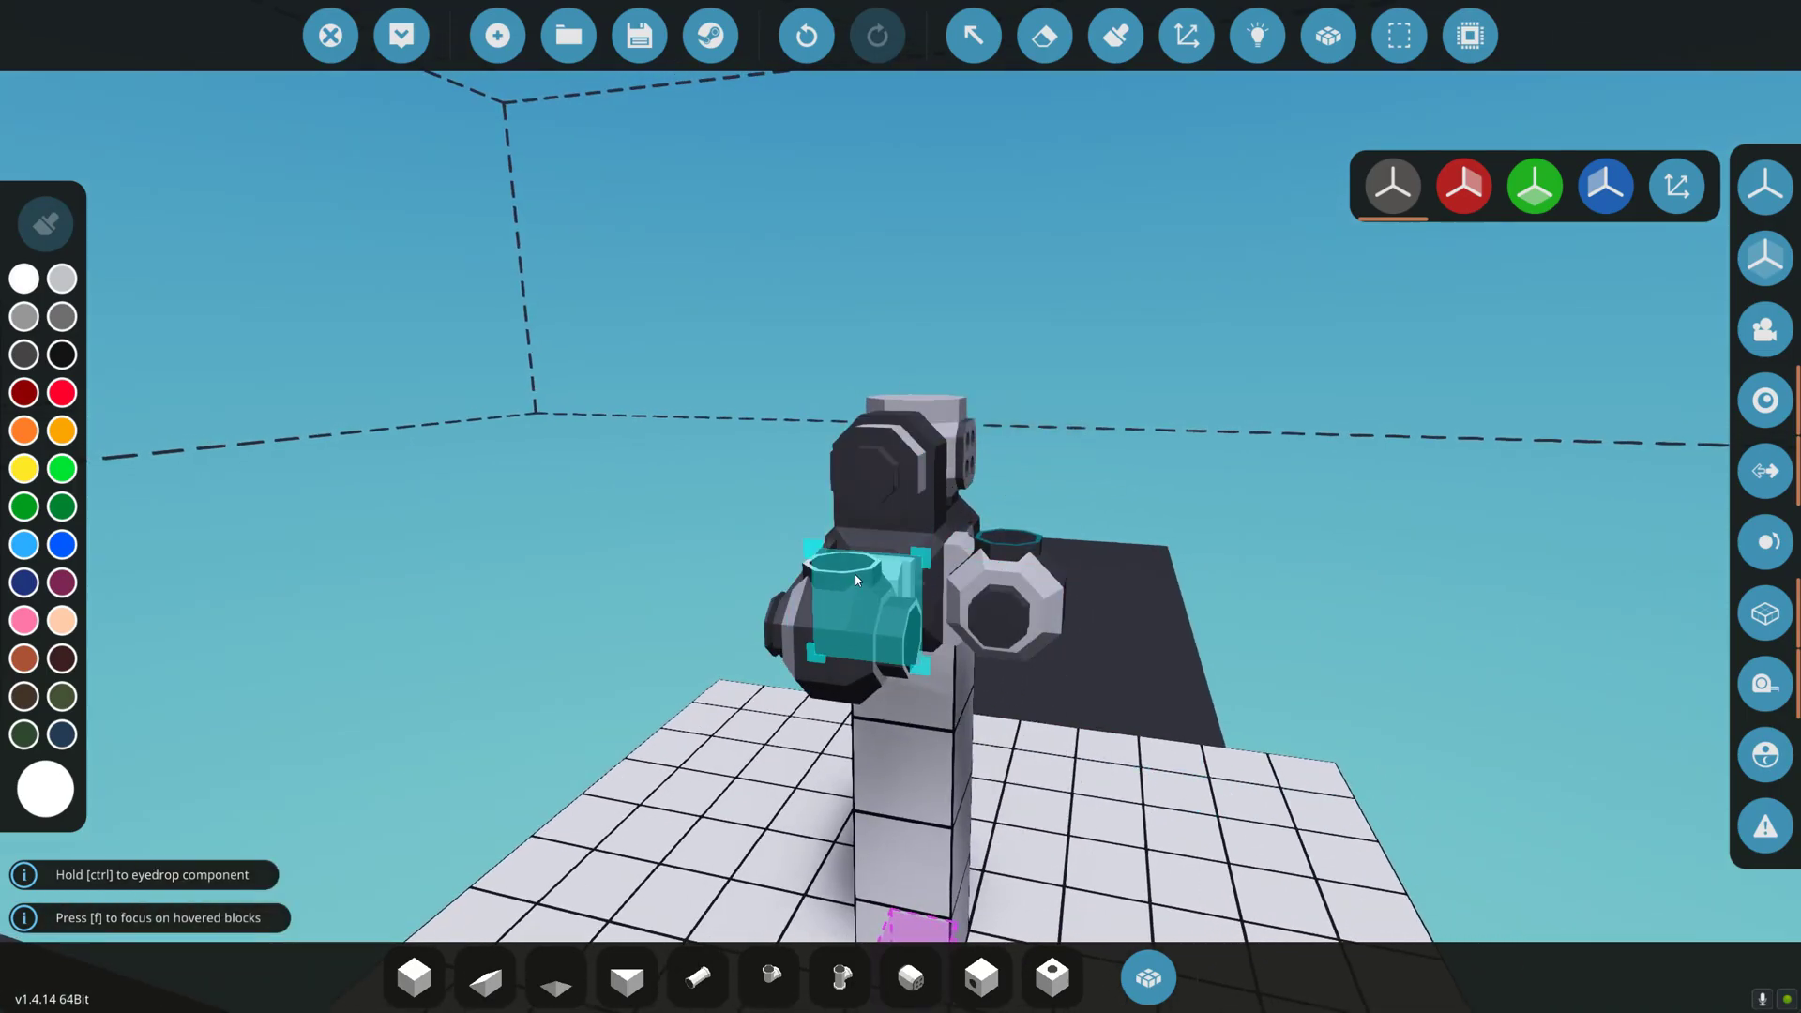
{"action": "key", "text": "e"}
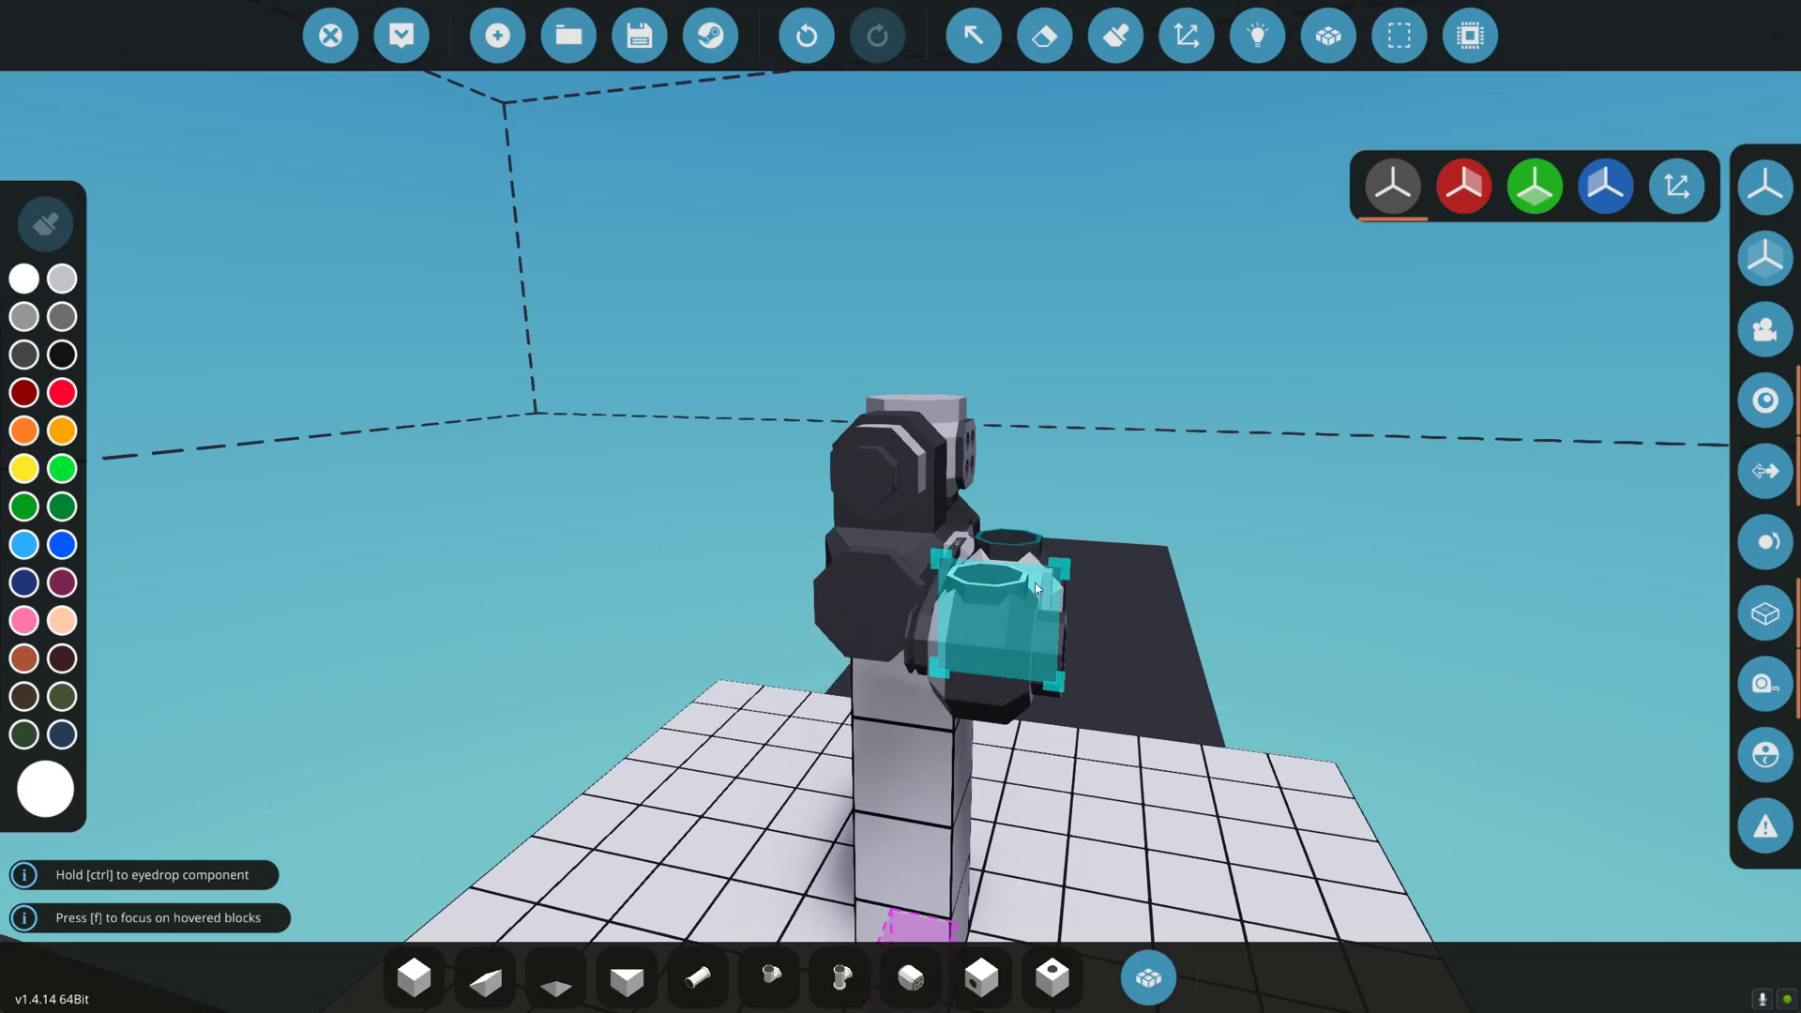
Choose the Modular Engine Alternator and attach it to the side of the drive belt opposite the fluid pump.
{"action": "left_click", "coordinate": [1150, 976]}
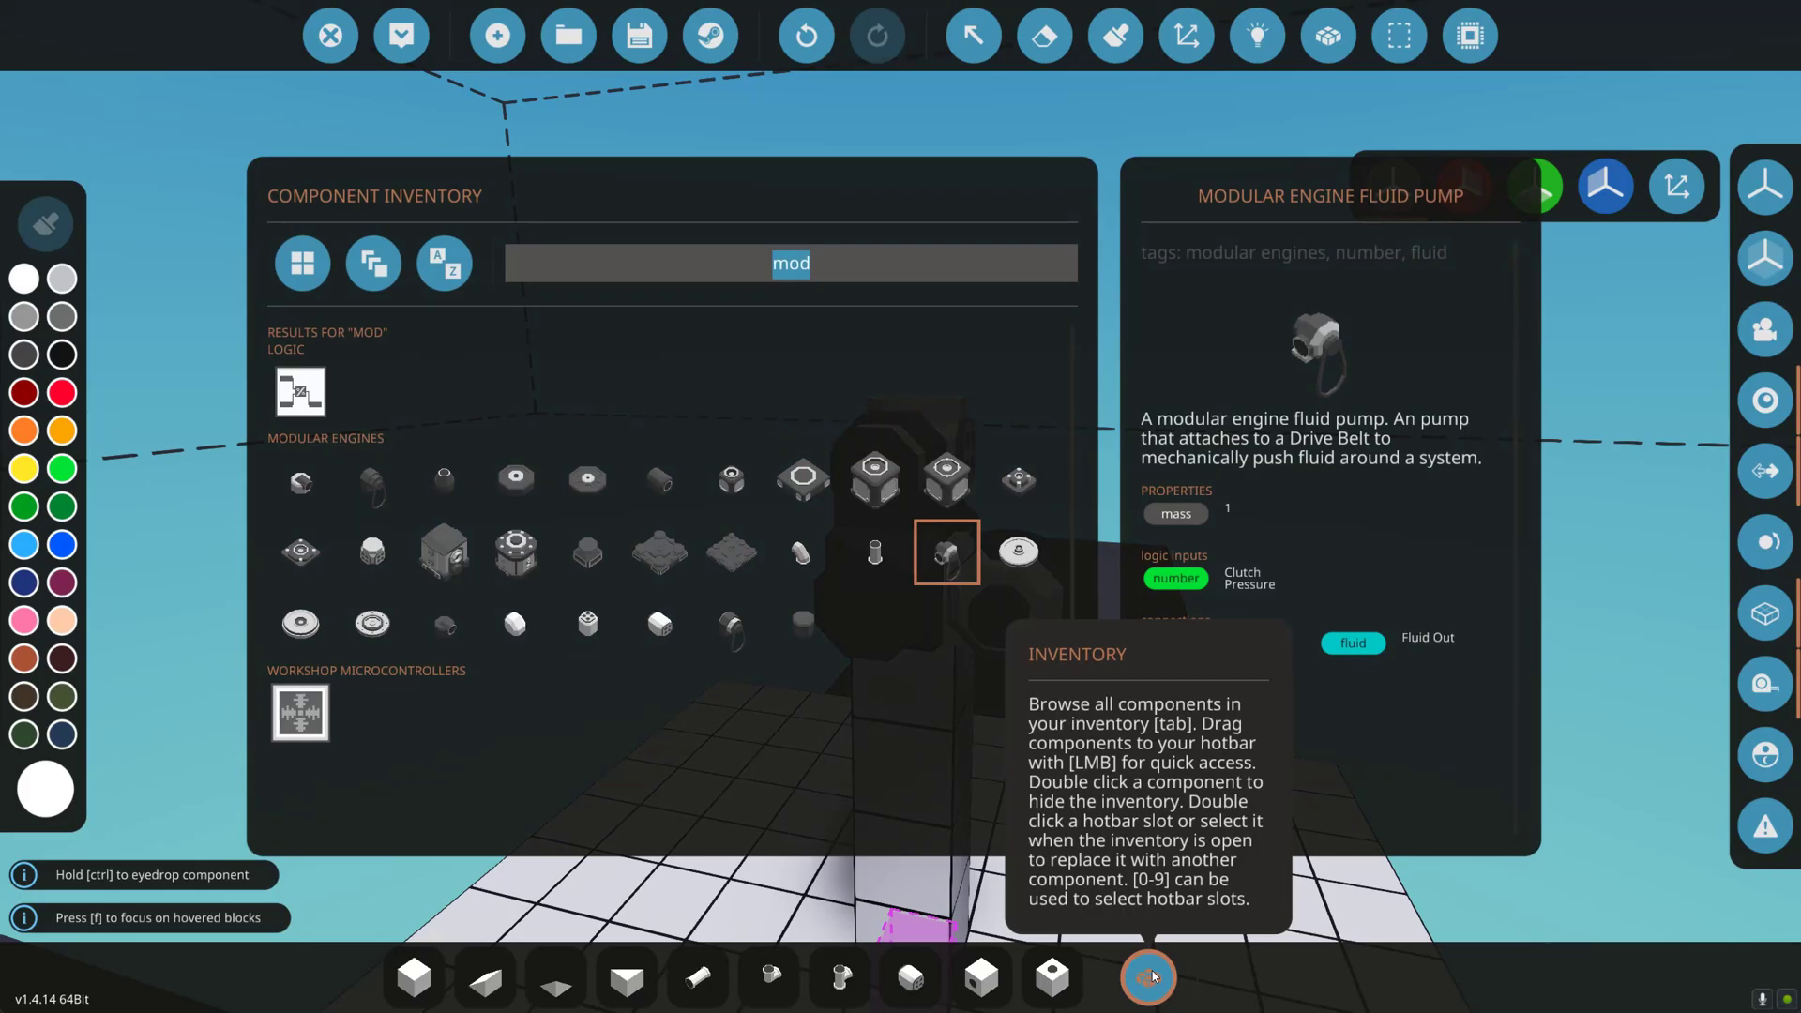
{"action": "left_click", "coordinate": [372, 481]}
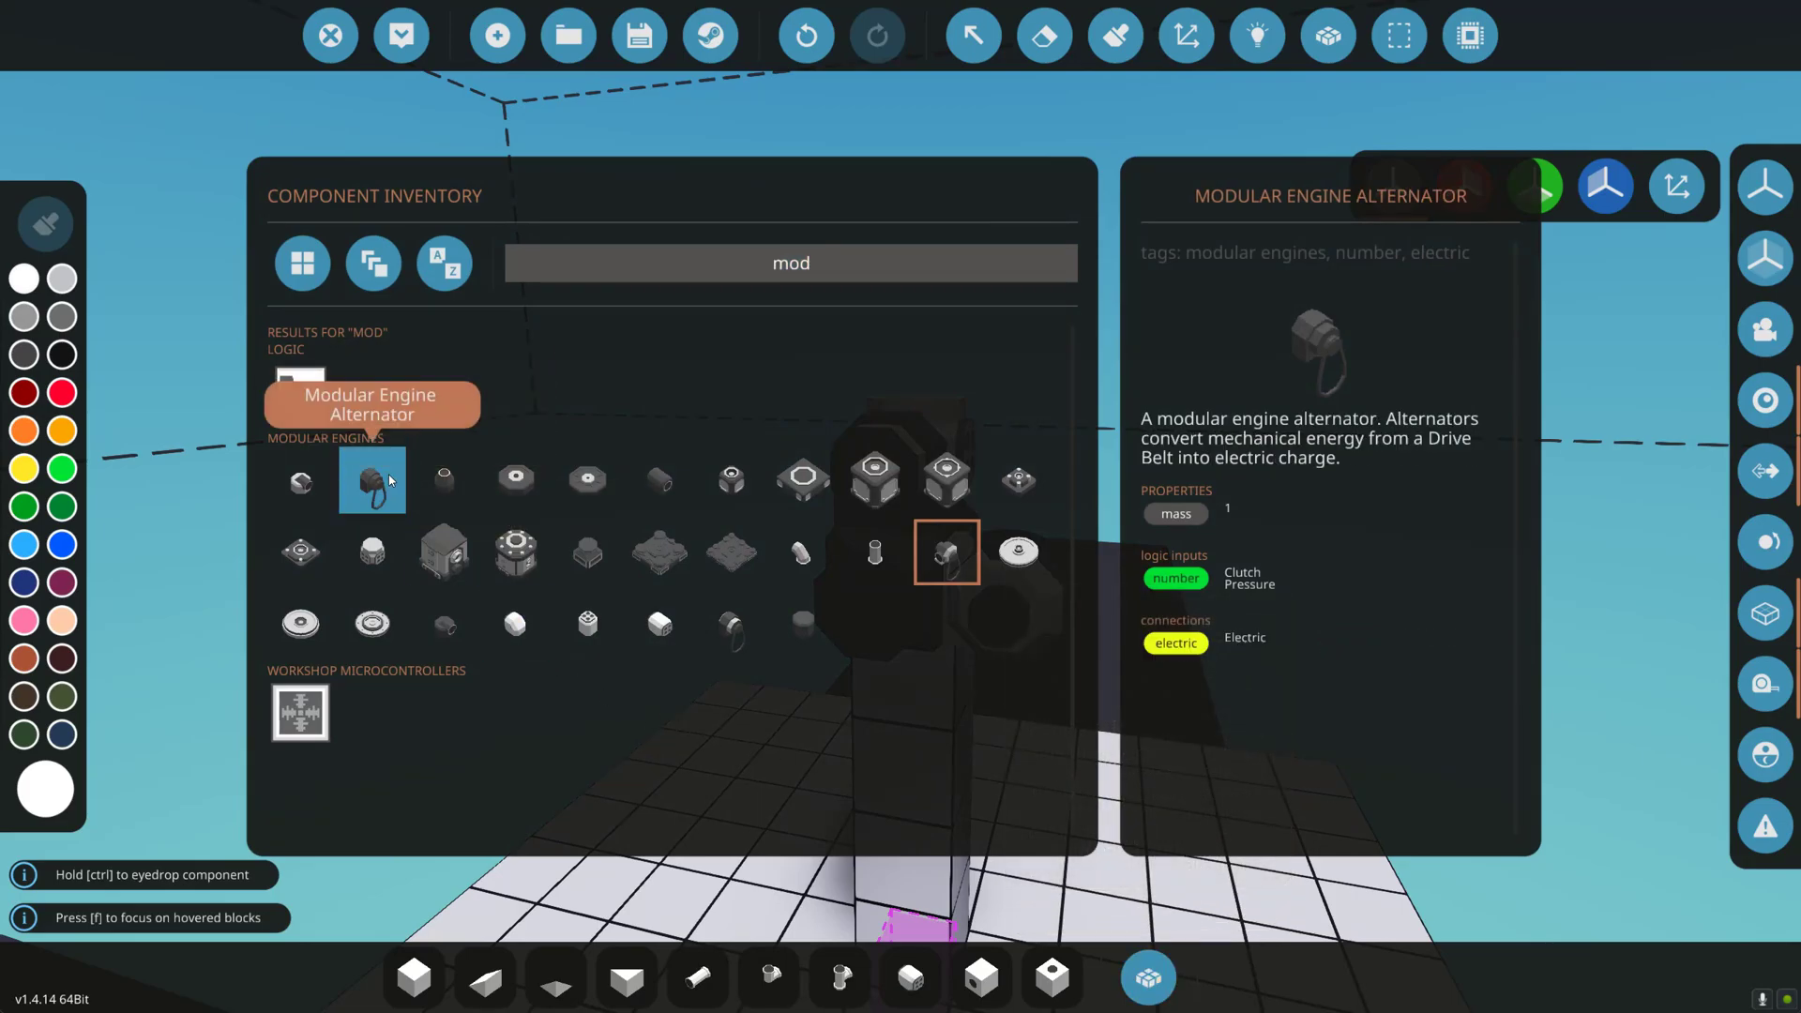
{"action": "left_click", "coordinate": [1150, 973]}
{"action": "left_click_drag", "start_coordinate": [1166, 763], "coordinate": [902, 810]}
{"action": "scroll", "coordinate": [902, 810], "scroll_direction": "down", "scroll_amount": 2}
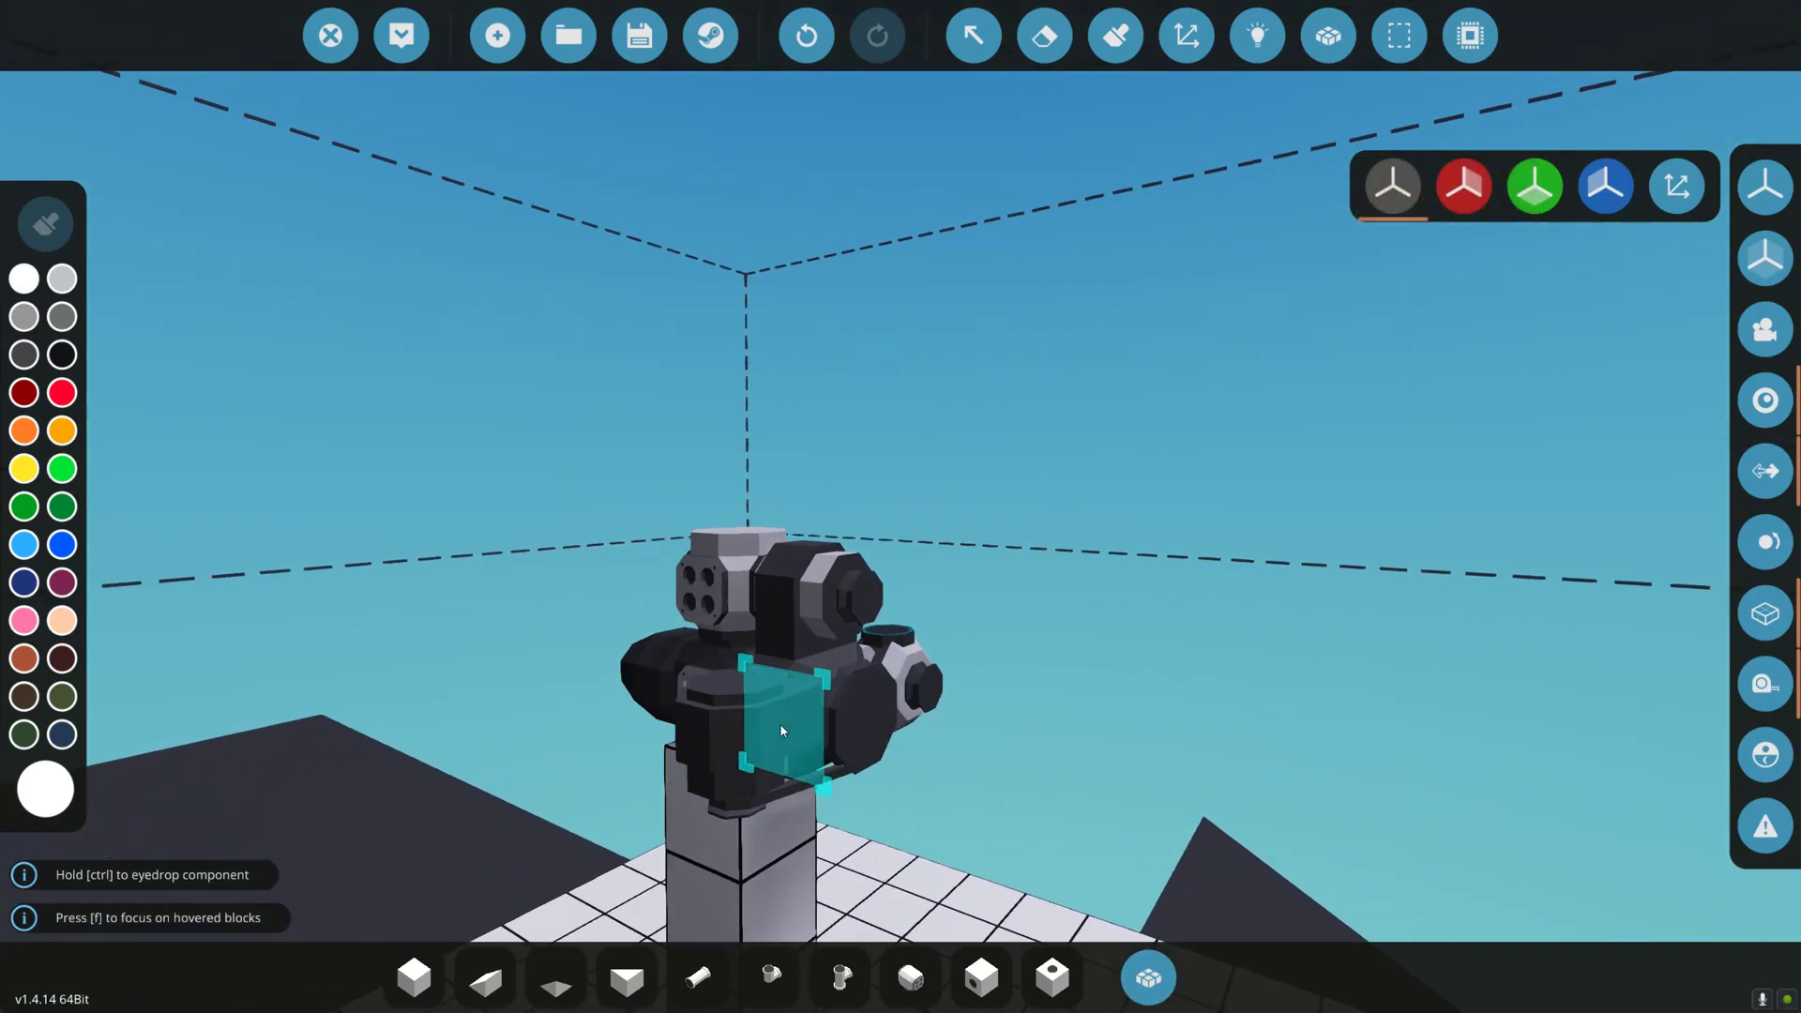
{"action": "left_click", "coordinate": [782, 731]}
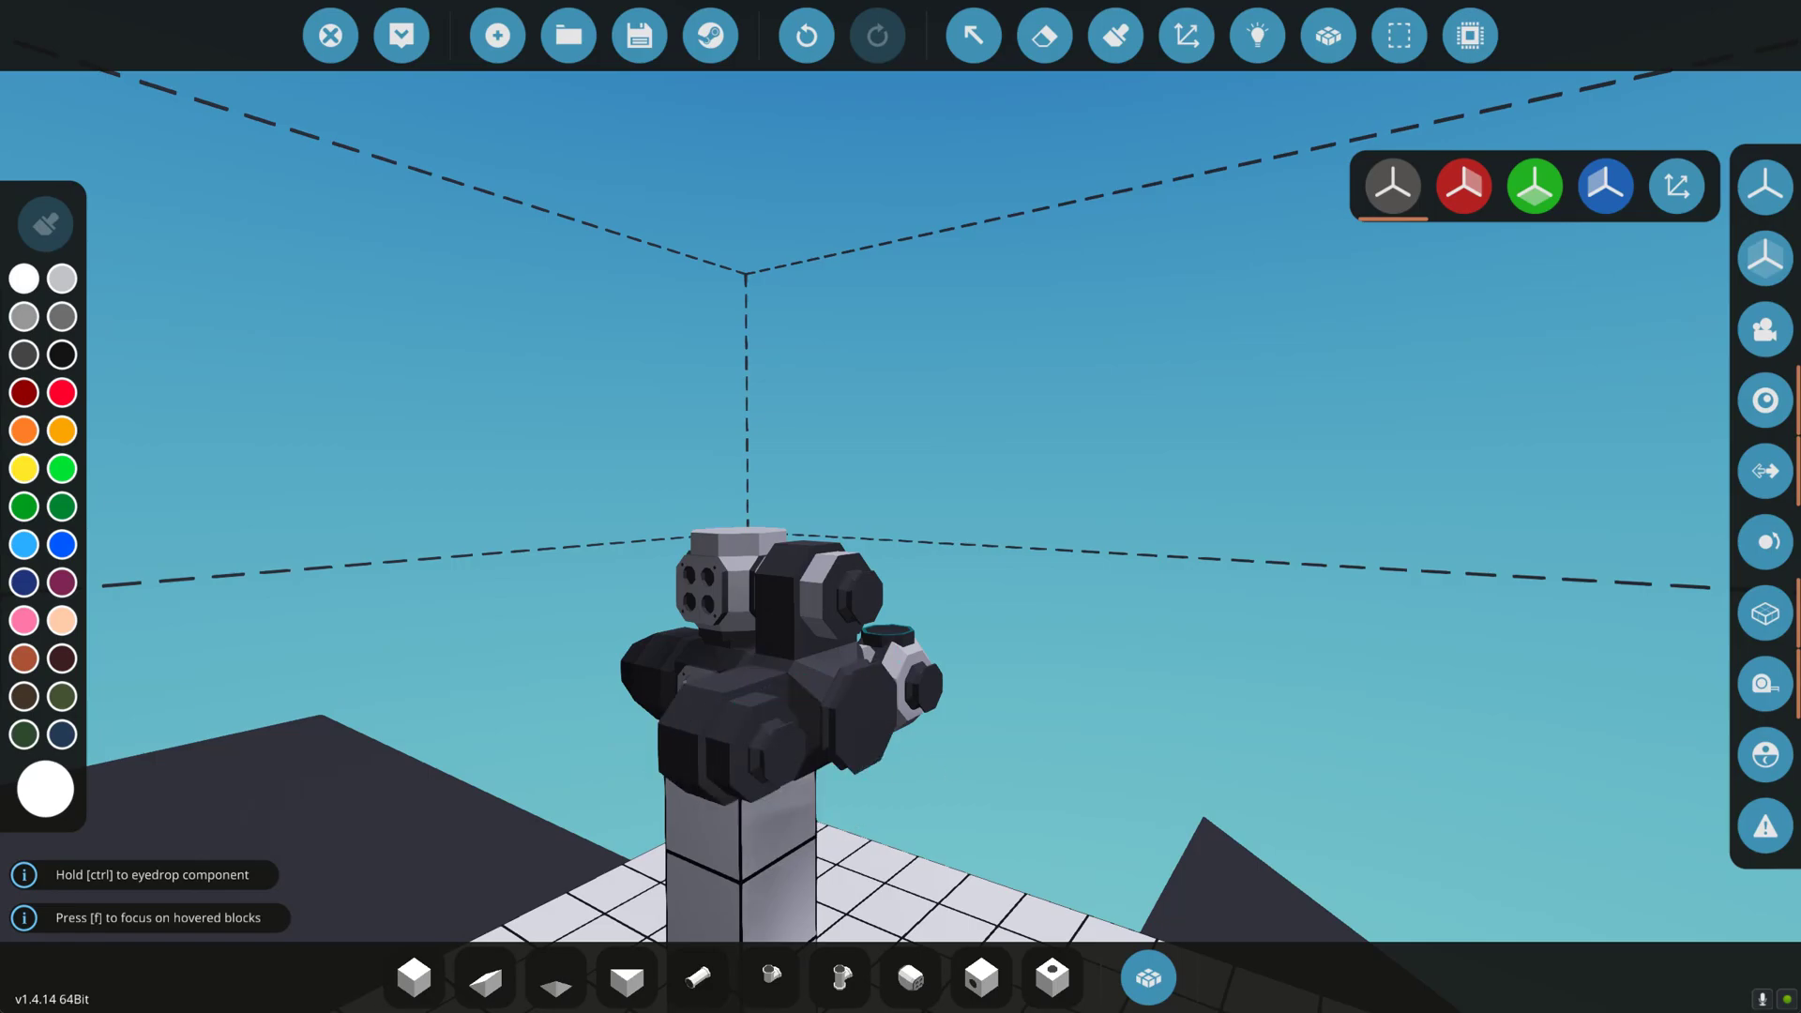
Examine the starter, fluid pump and alternator around the drive belt from several sides.
{"action": "left_click_drag", "start_coordinate": [1041, 647], "coordinate": [925, 760]}
{"action": "scroll", "coordinate": [938, 757], "scroll_direction": "up", "scroll_amount": 2}
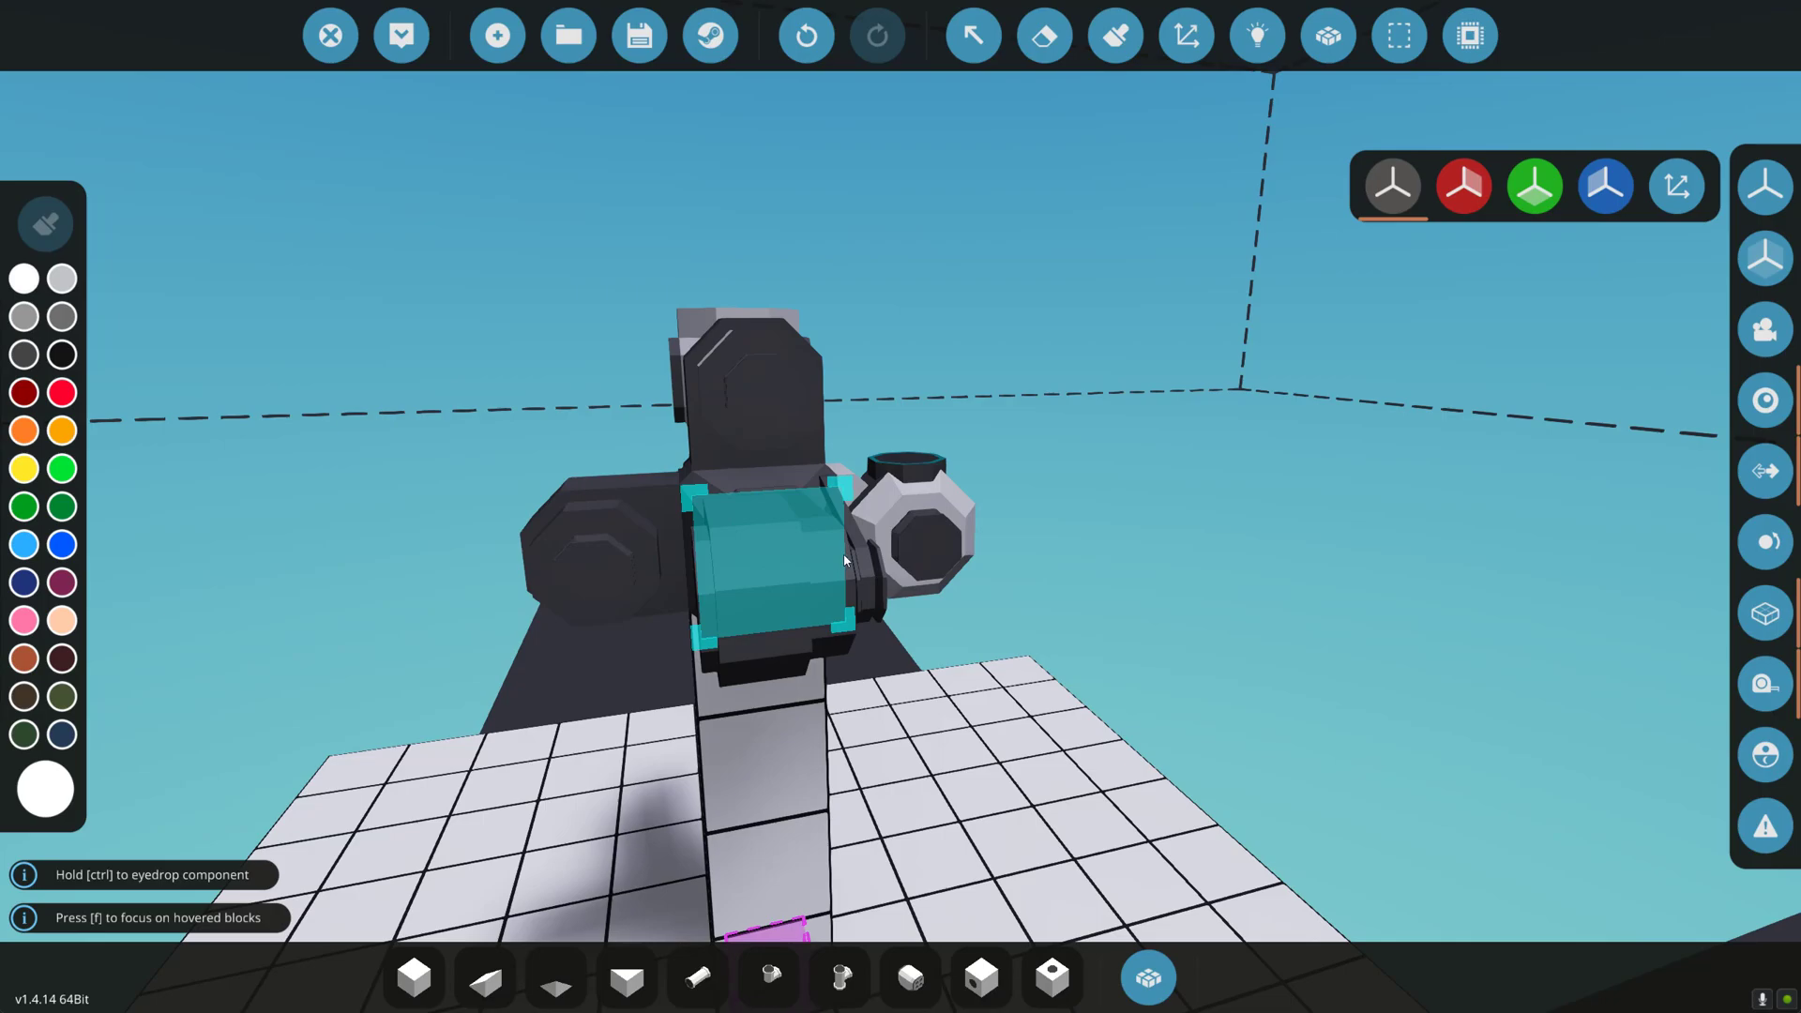
{"action": "key", "text": "a"}
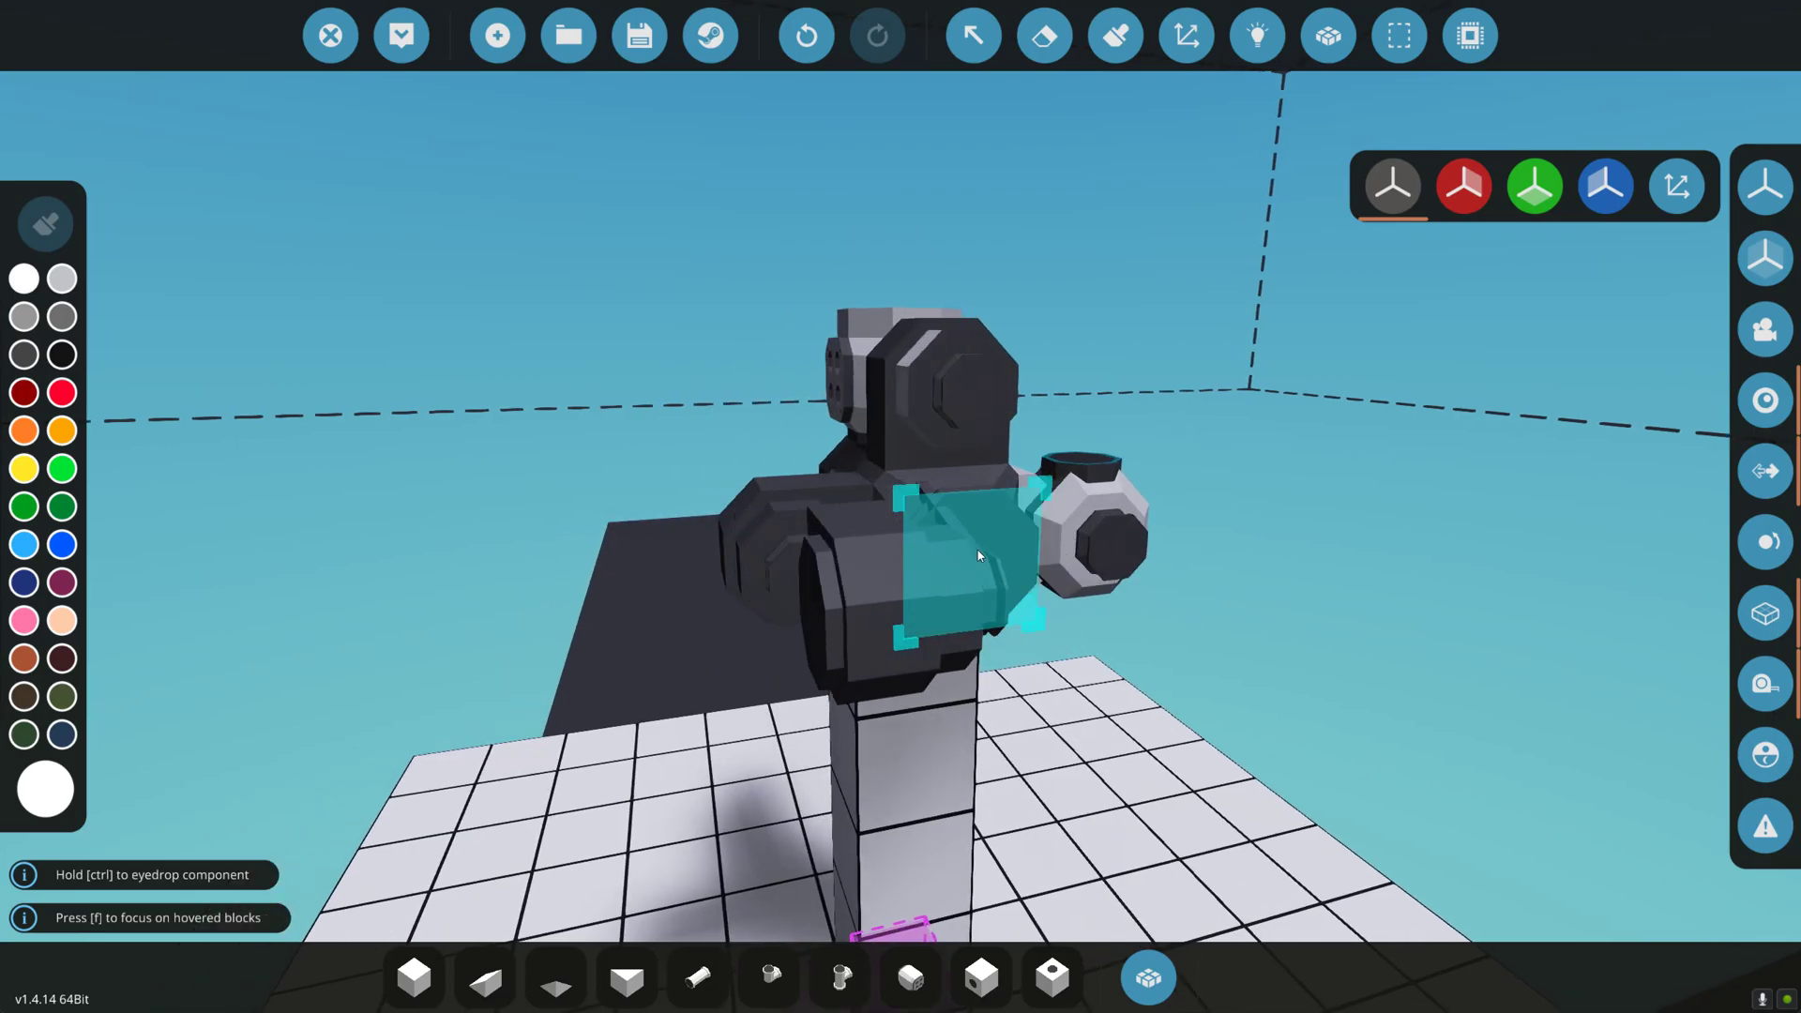
{"action": "left_click", "coordinate": [977, 550]}
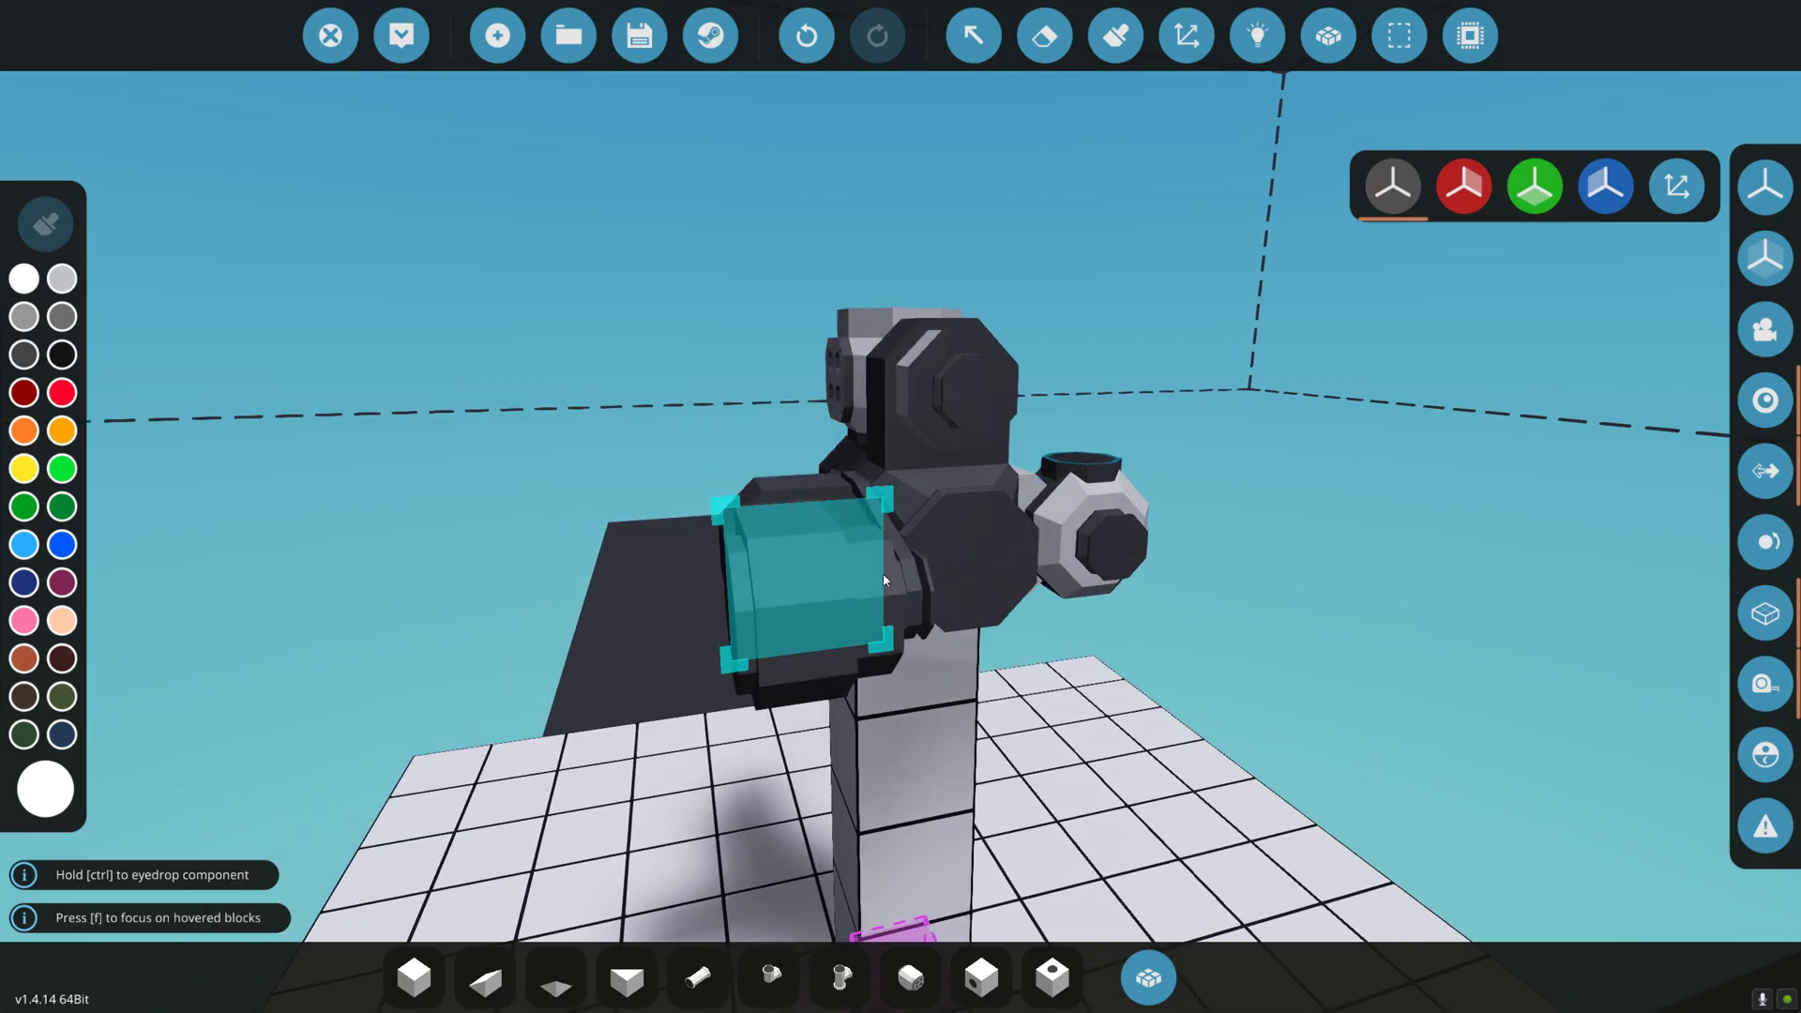
{"action": "left_click", "coordinate": [811, 536]}
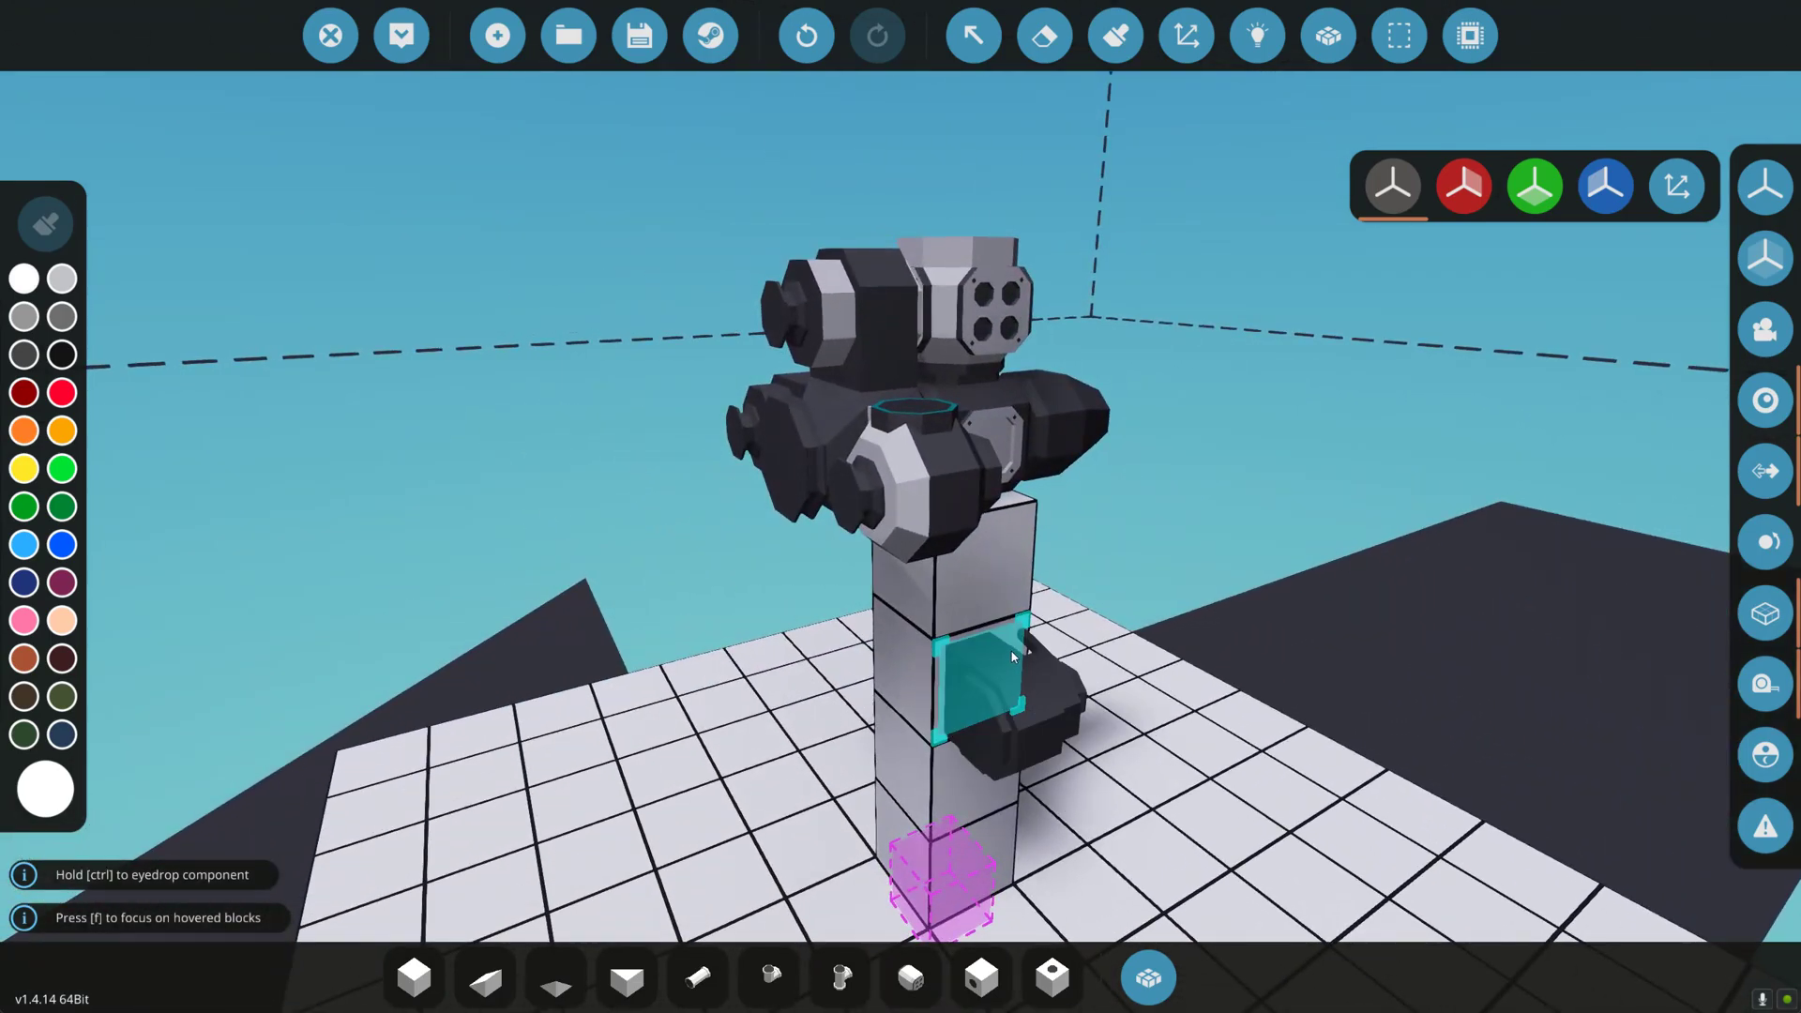
{"action": "key", "text": "d"}
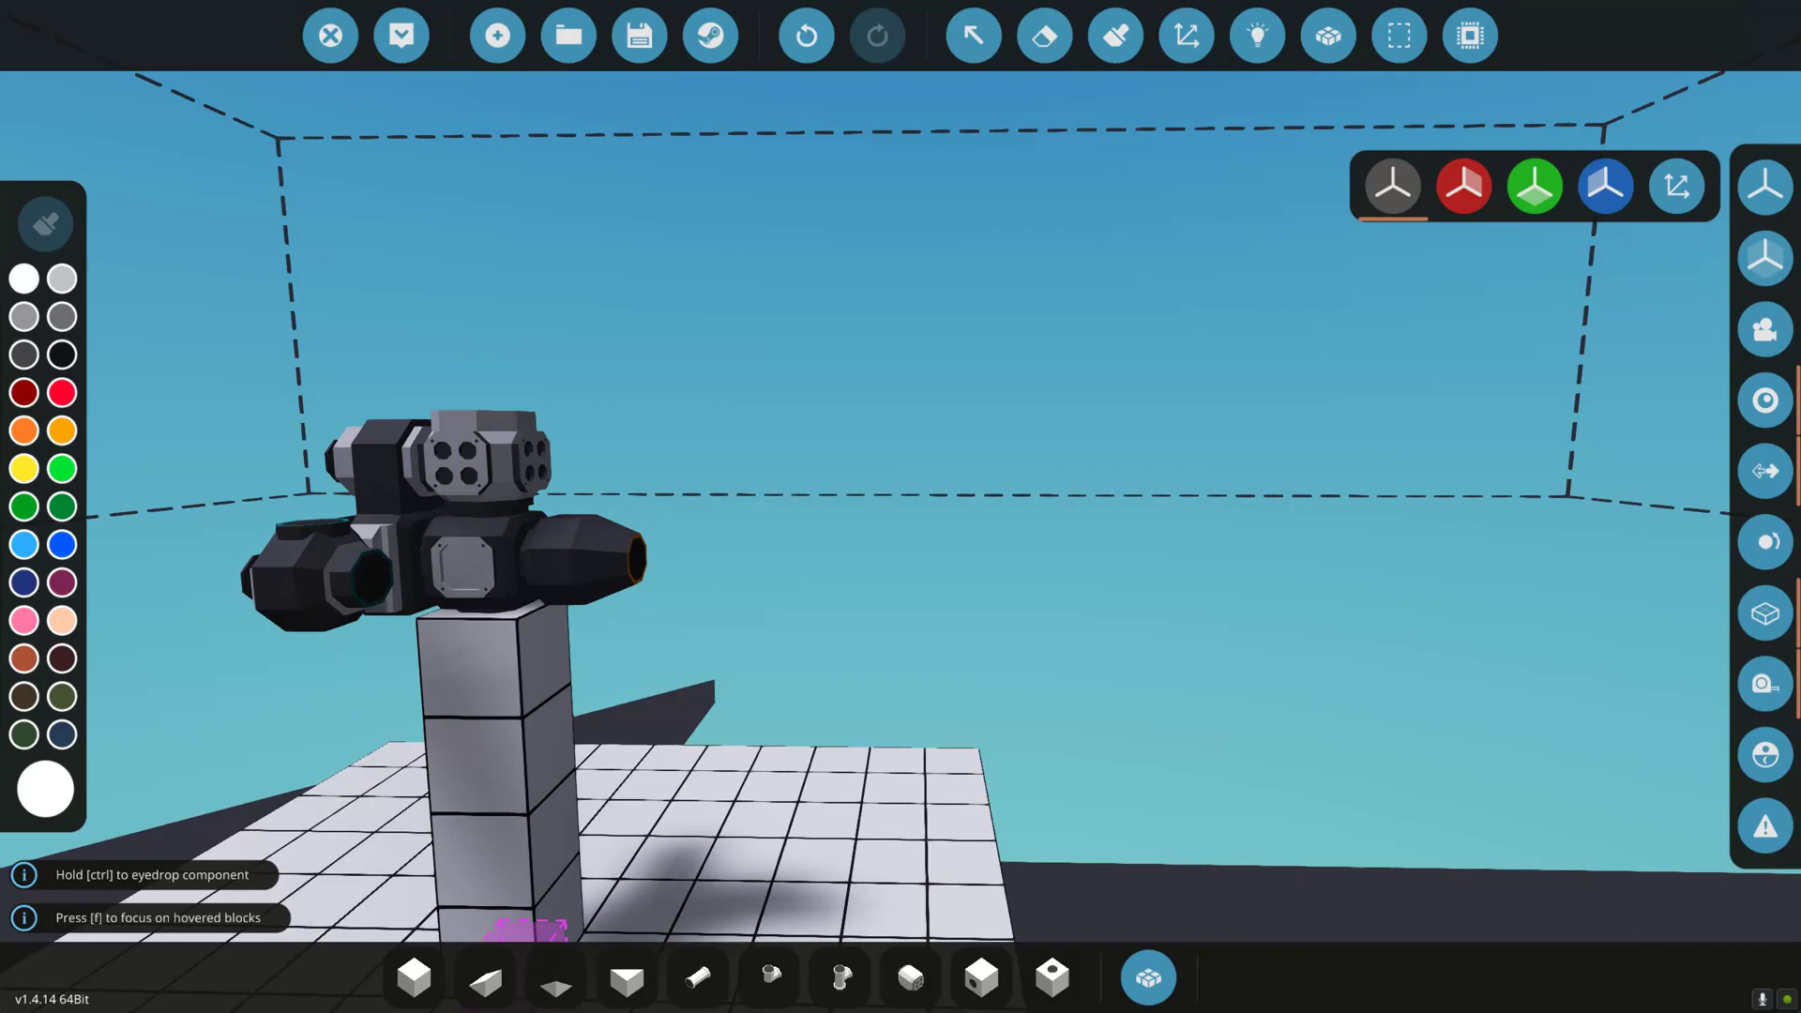
{"action": "key", "text": "a"}
{"action": "left_click", "coordinate": [802, 668]}
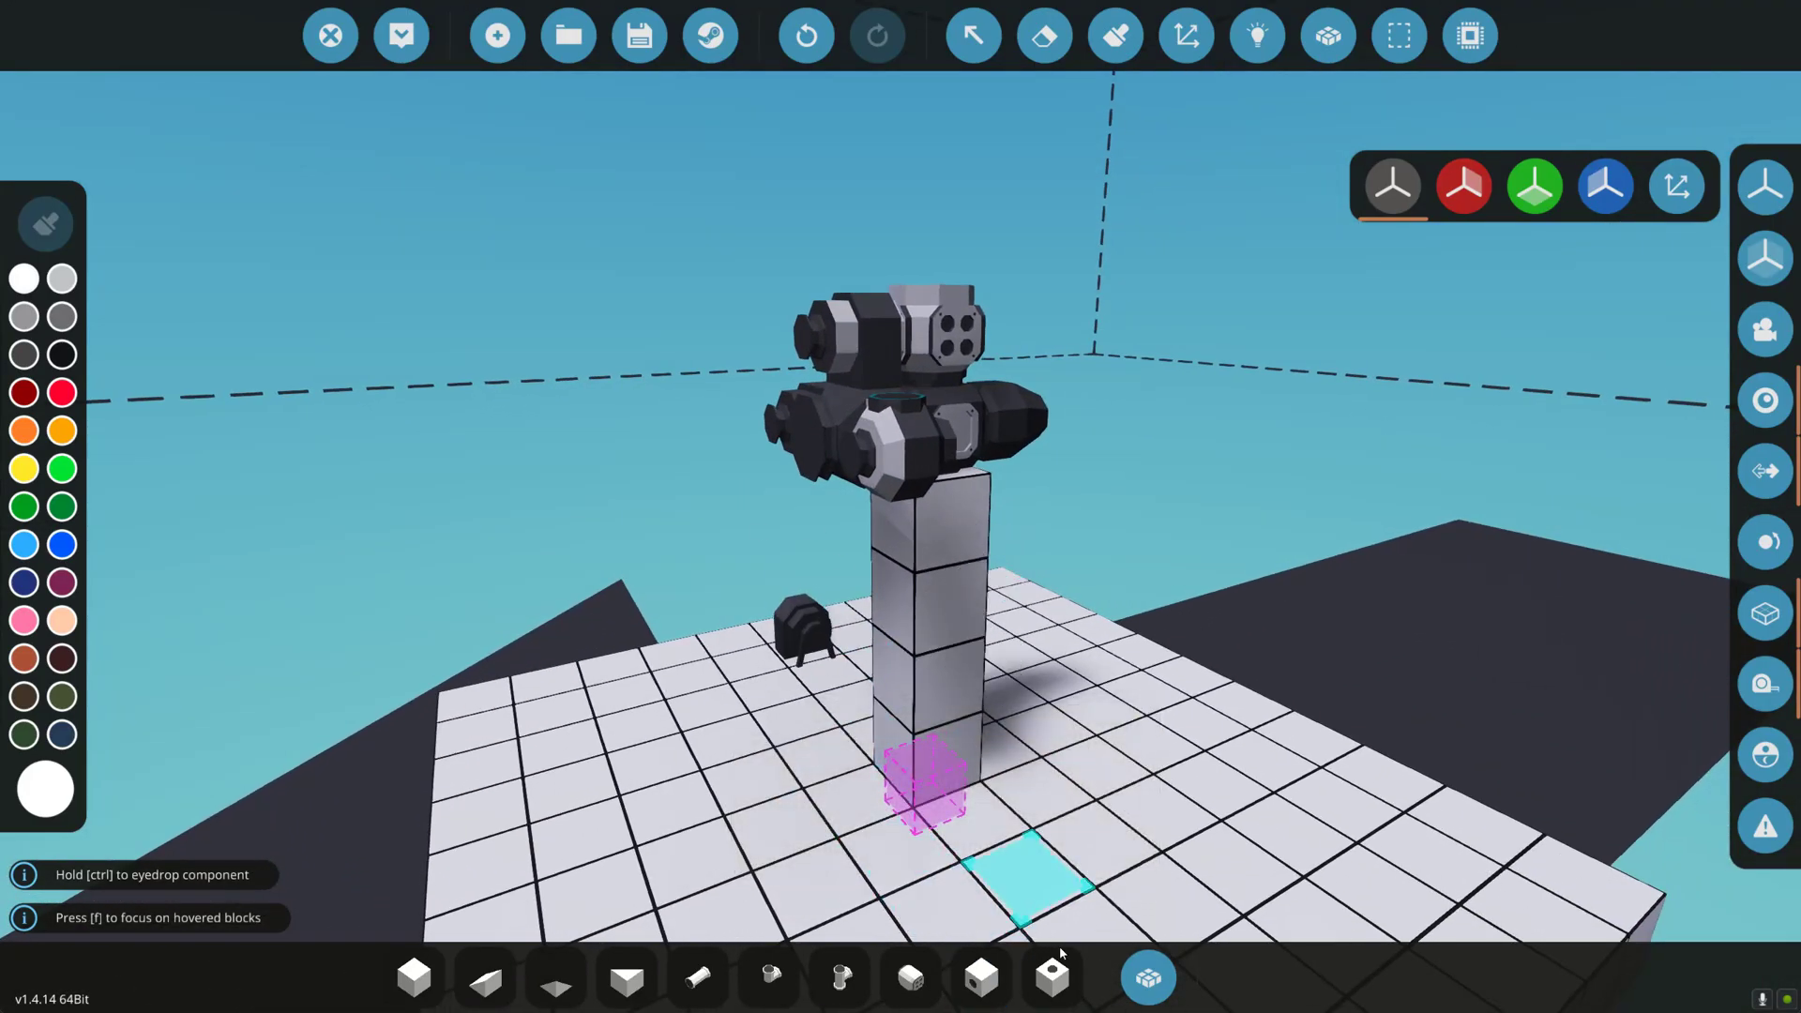
Search the component inventory for "radia" and choose the Fluid Heat Radiator 3x3 (Electric).
{"action": "left_click", "coordinate": [1148, 978]}
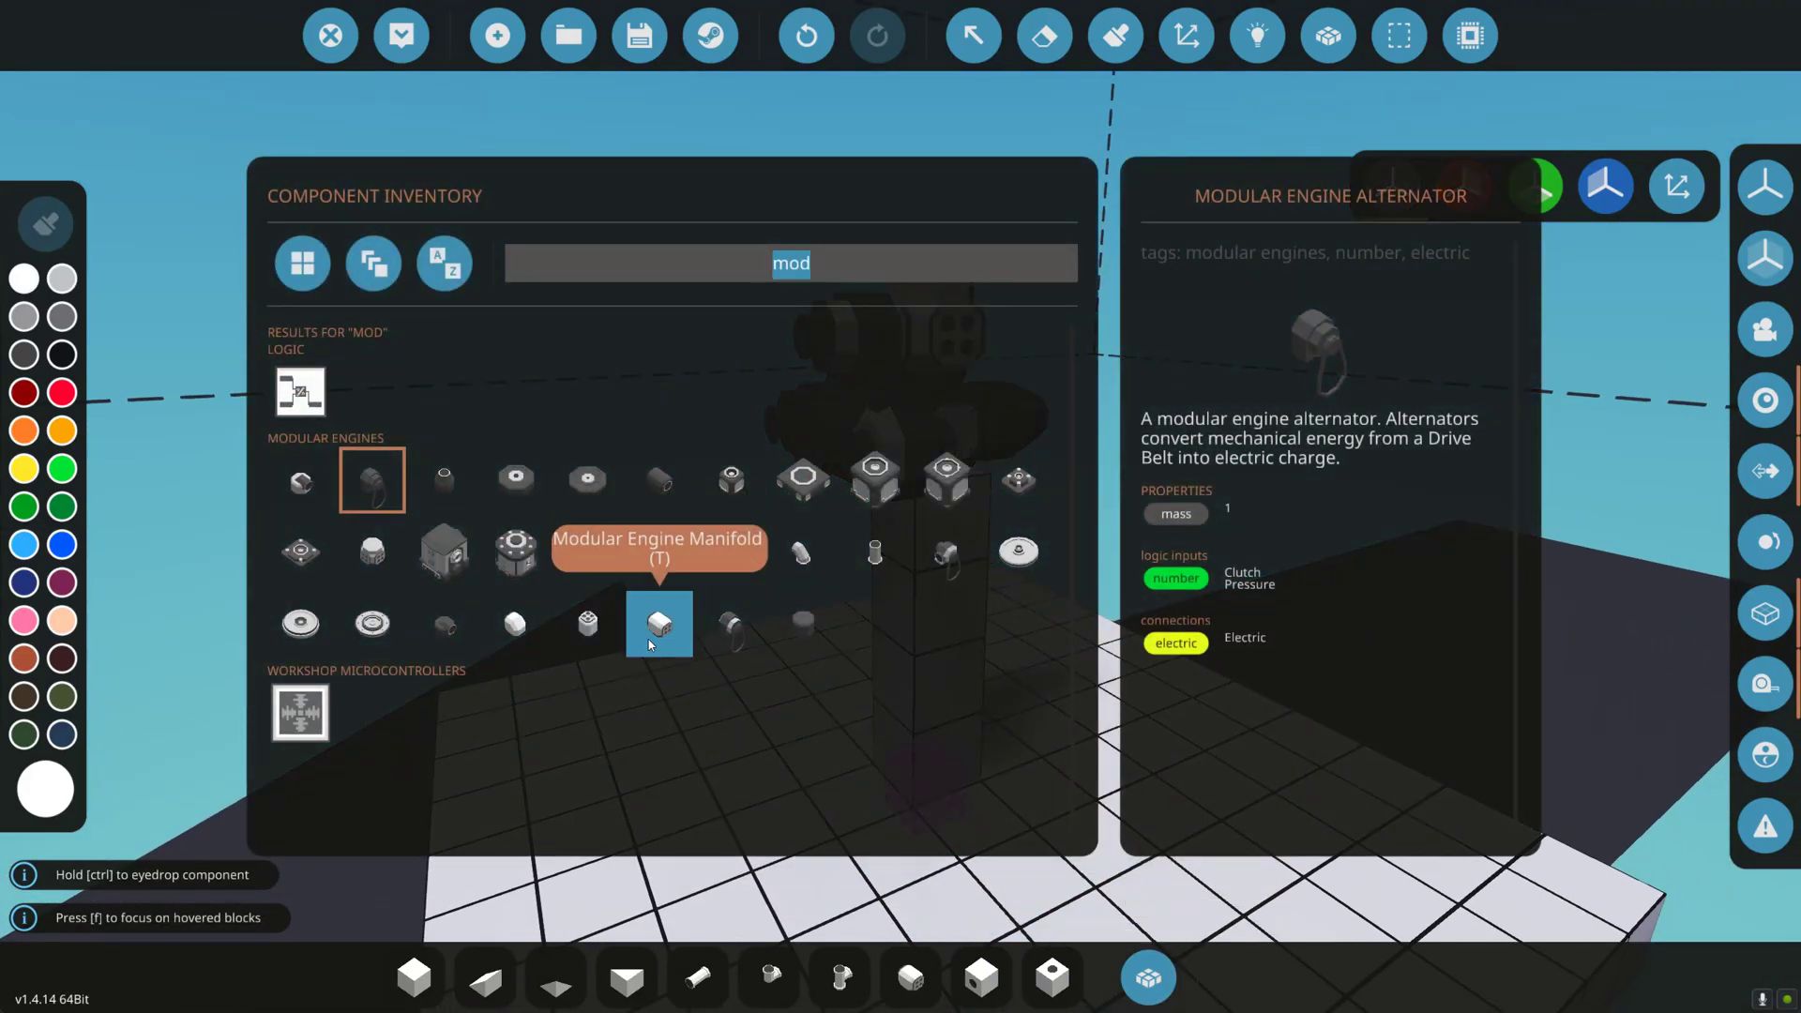
{"action": "type", "text": "elec"}
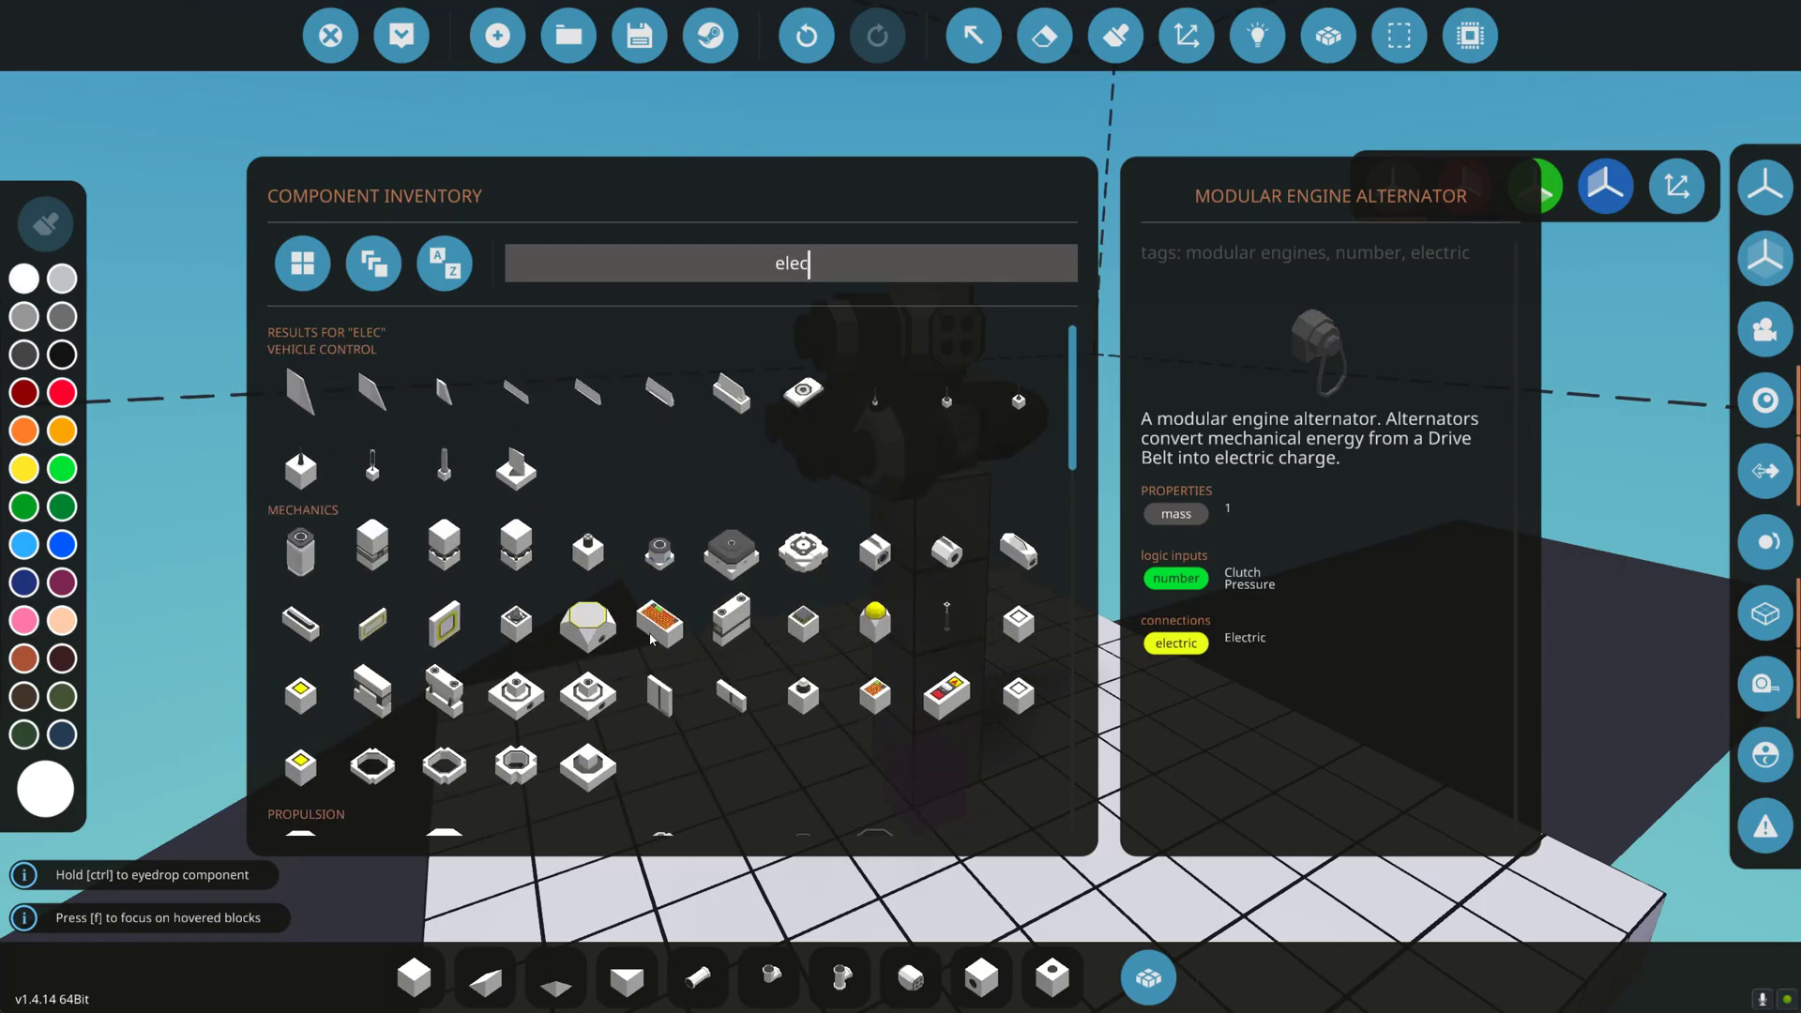
{"action": "key", "text": "BackSpace"}
{"action": "key", "text": "BackSpace"}
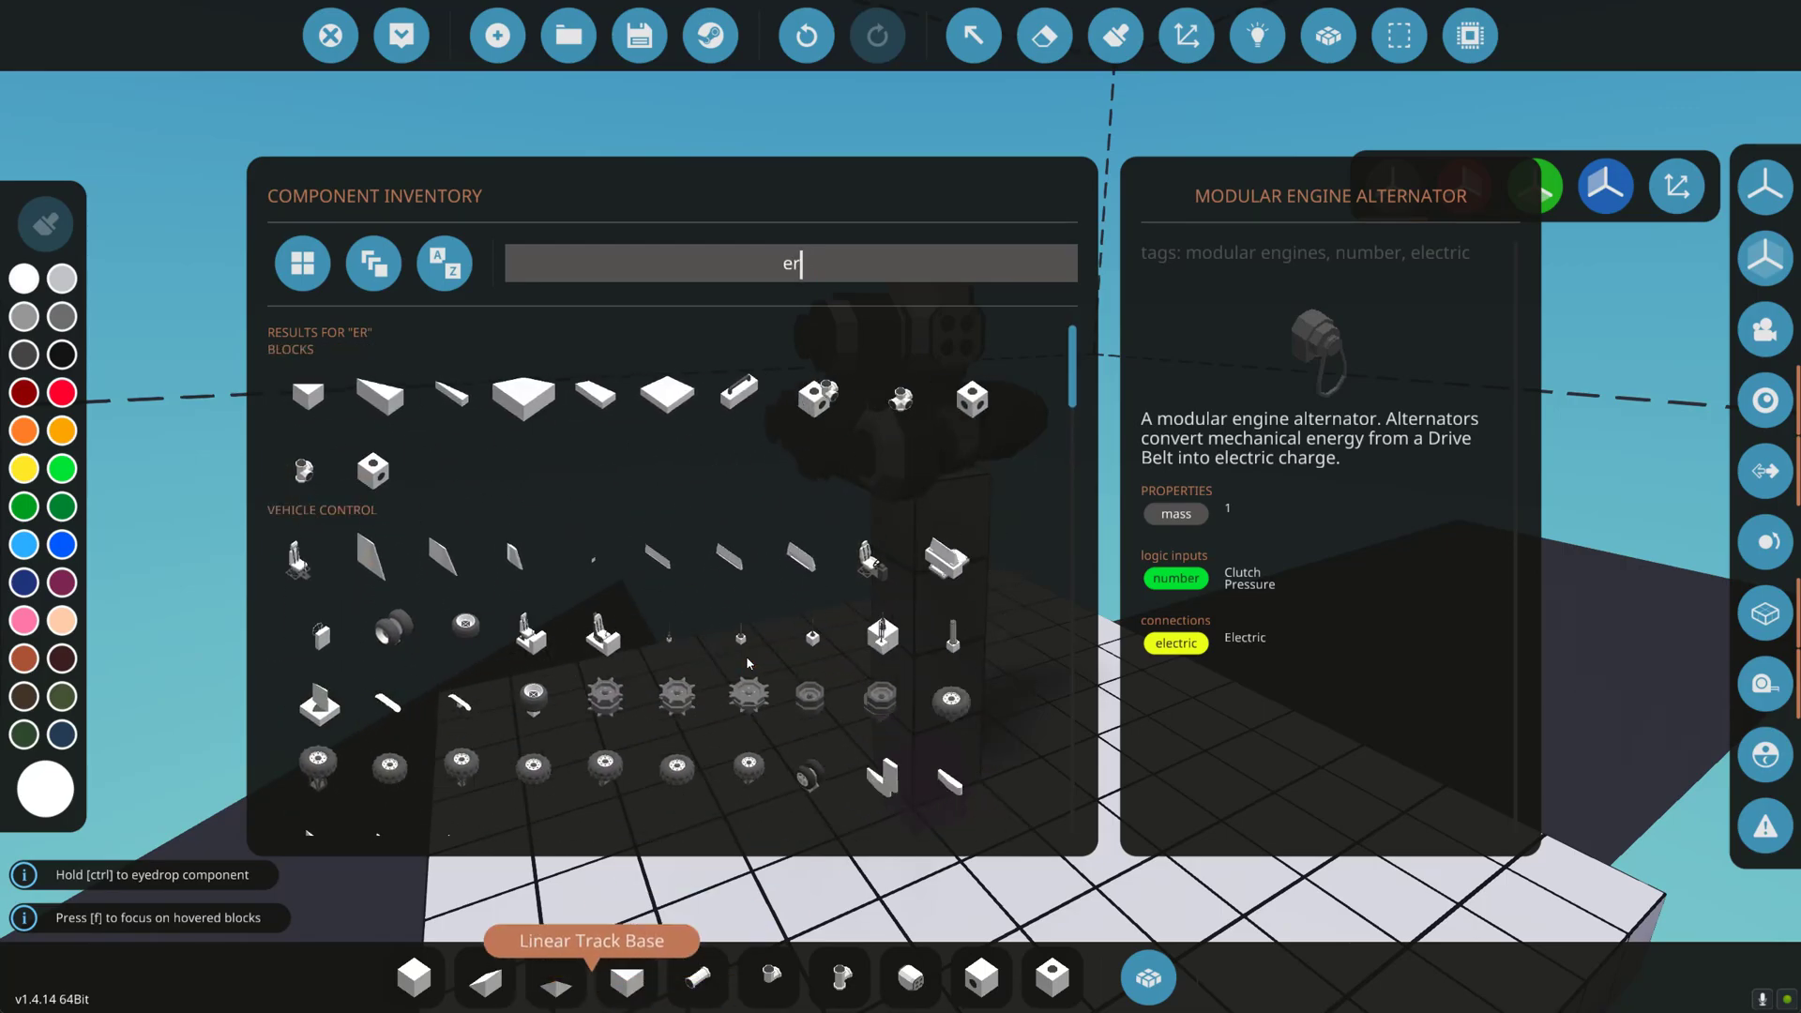
{"action": "type", "text": "radi"}
{"action": "key", "text": "BackSpace"}
{"action": "key", "text": "BackSpace"}
{"action": "key", "text": "BackSpace"}
{"action": "key", "text": "BackSpace"}
{"action": "key", "text": "BackSpace"}
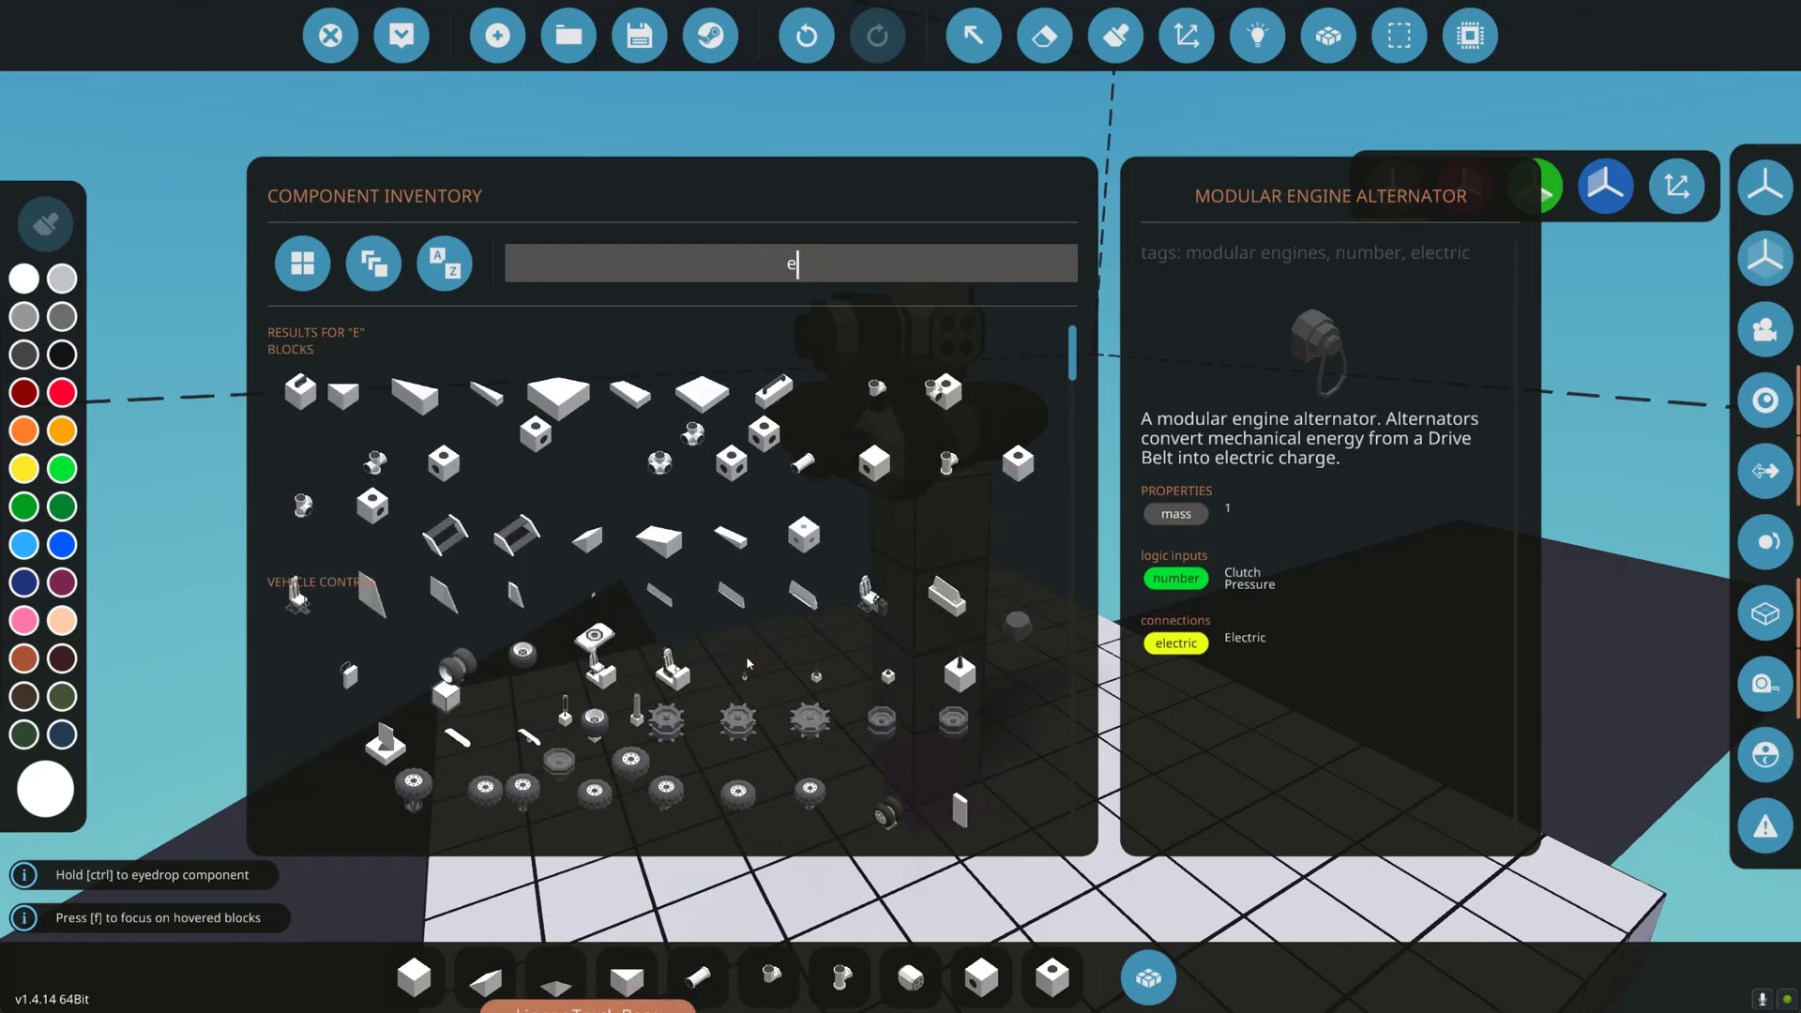
{"action": "type", "text": "radia"}
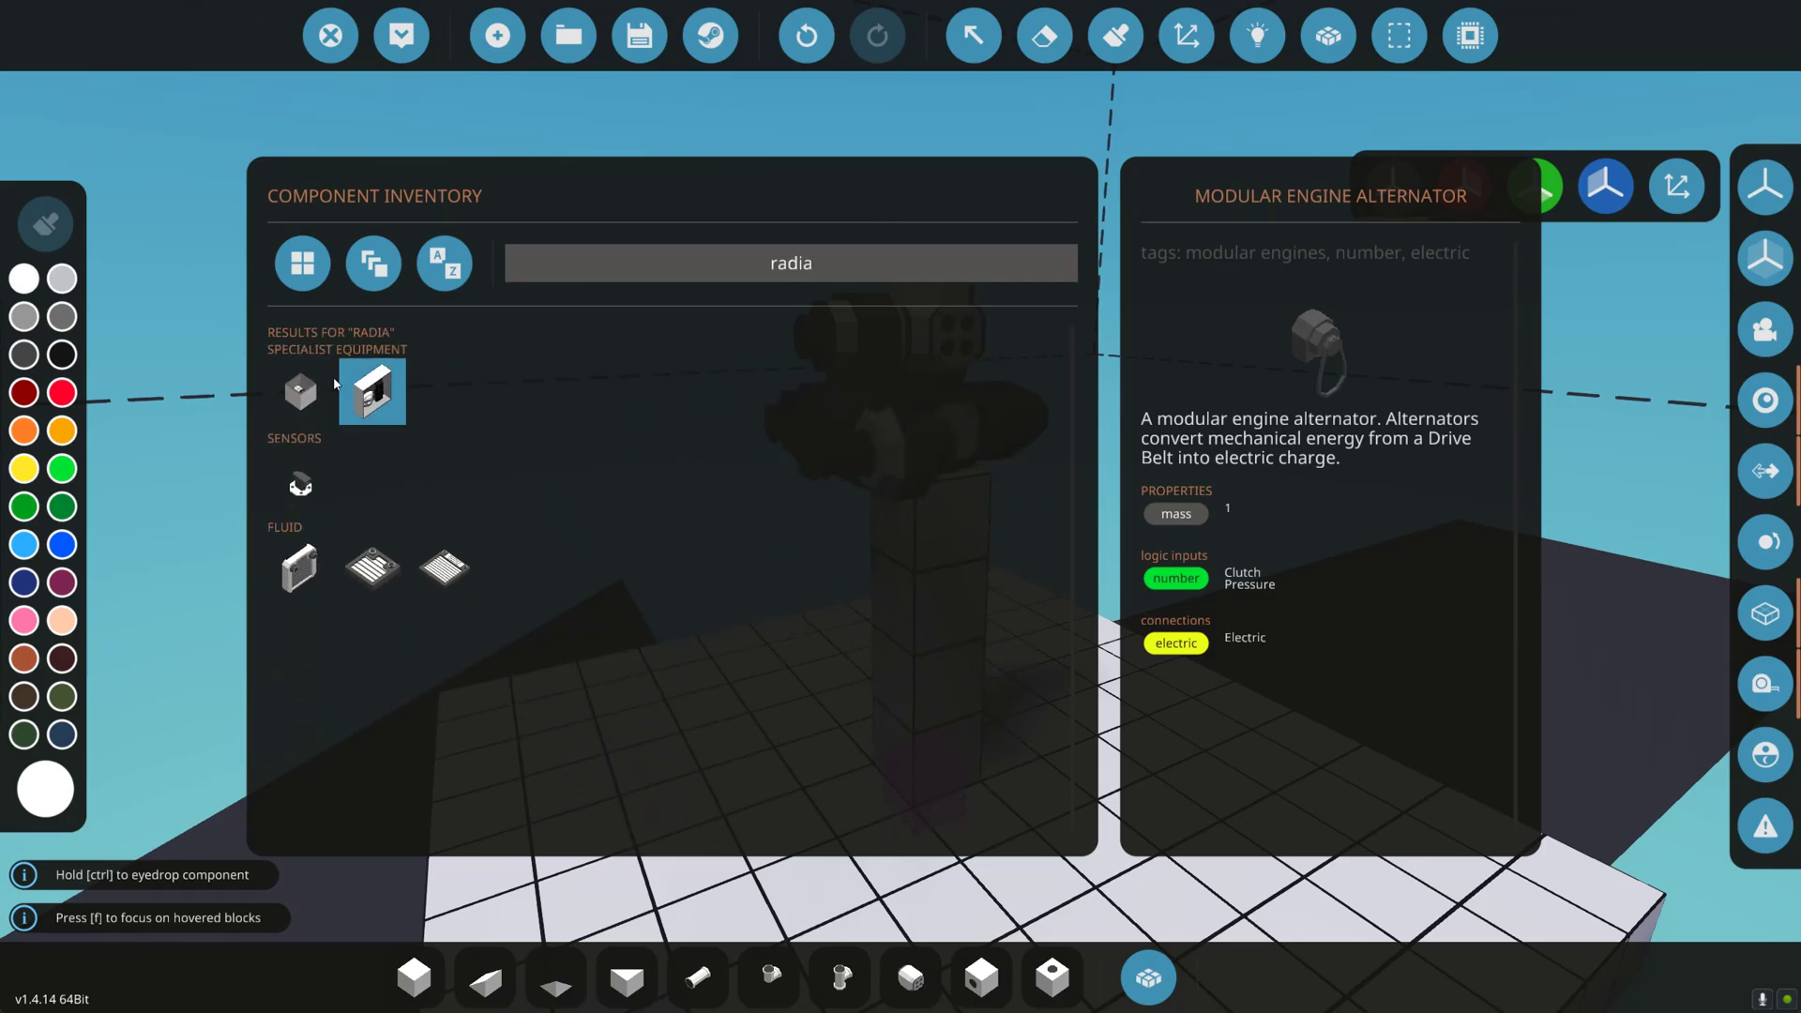
{"action": "left_click", "coordinate": [392, 581]}
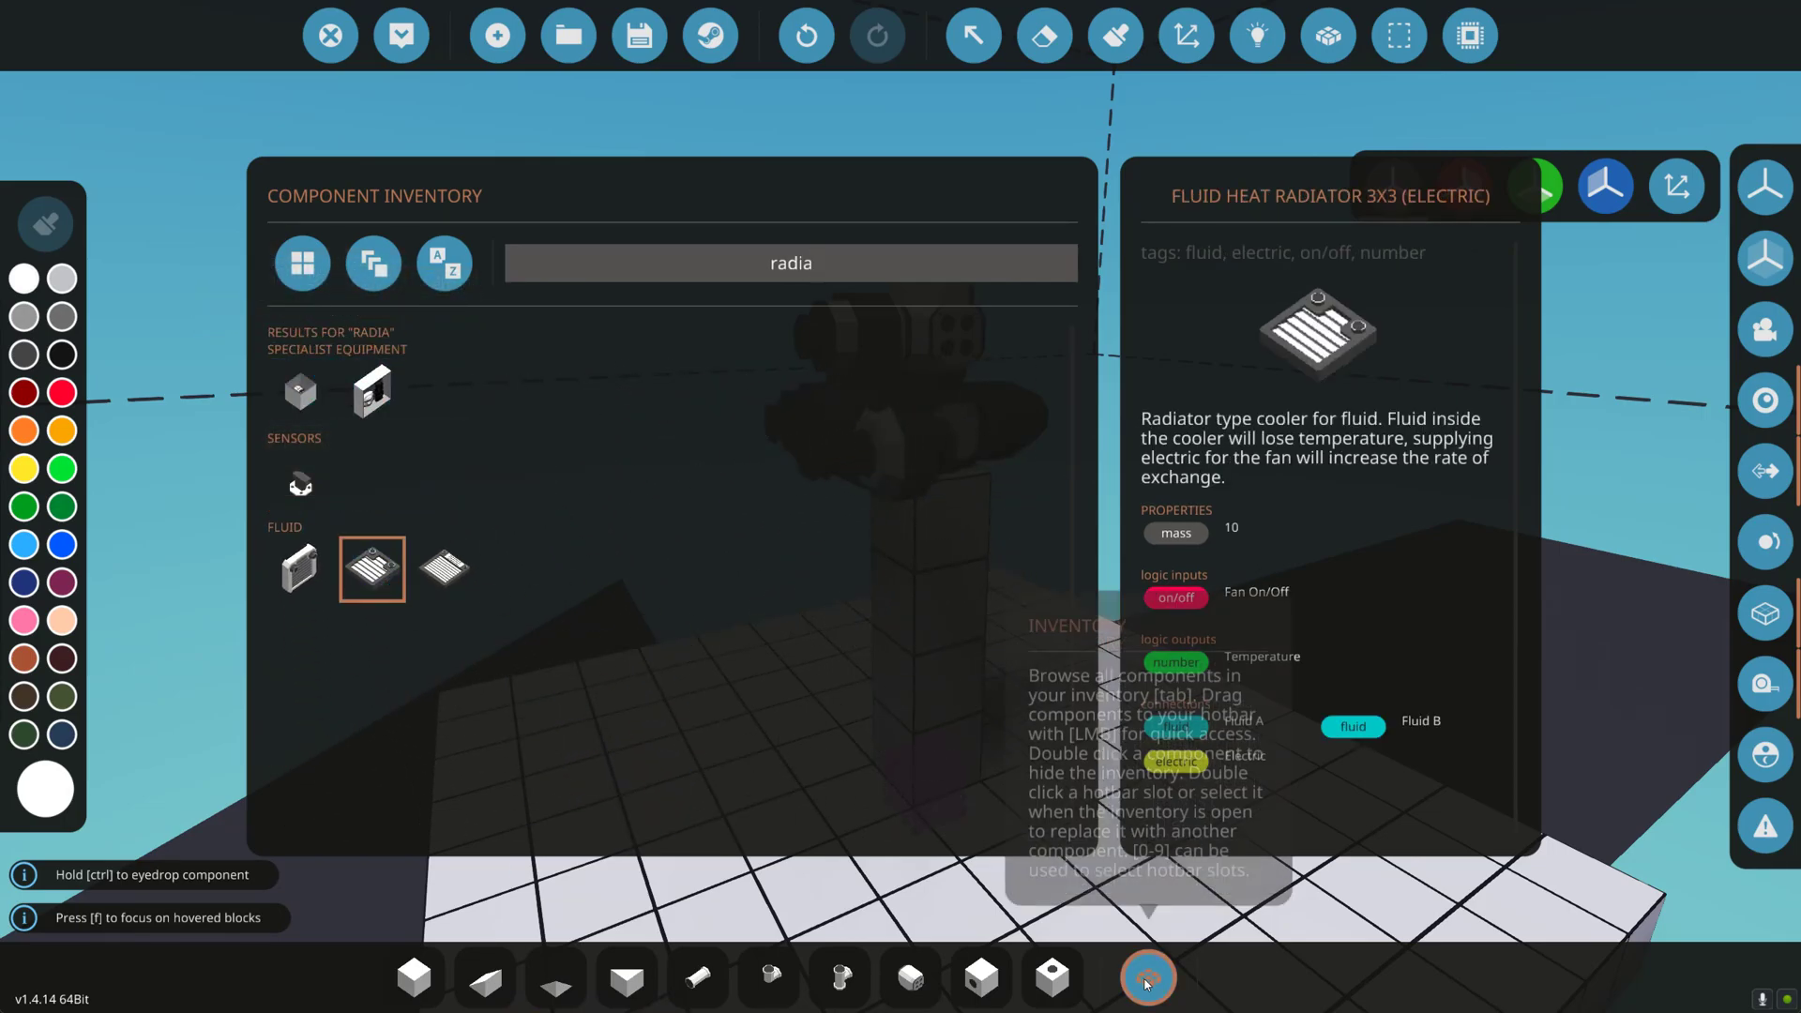
Rotate the radiator upright with its fluid ports facing the engine and place it at the drive belt's free end.
{"action": "key", "text": "r"}
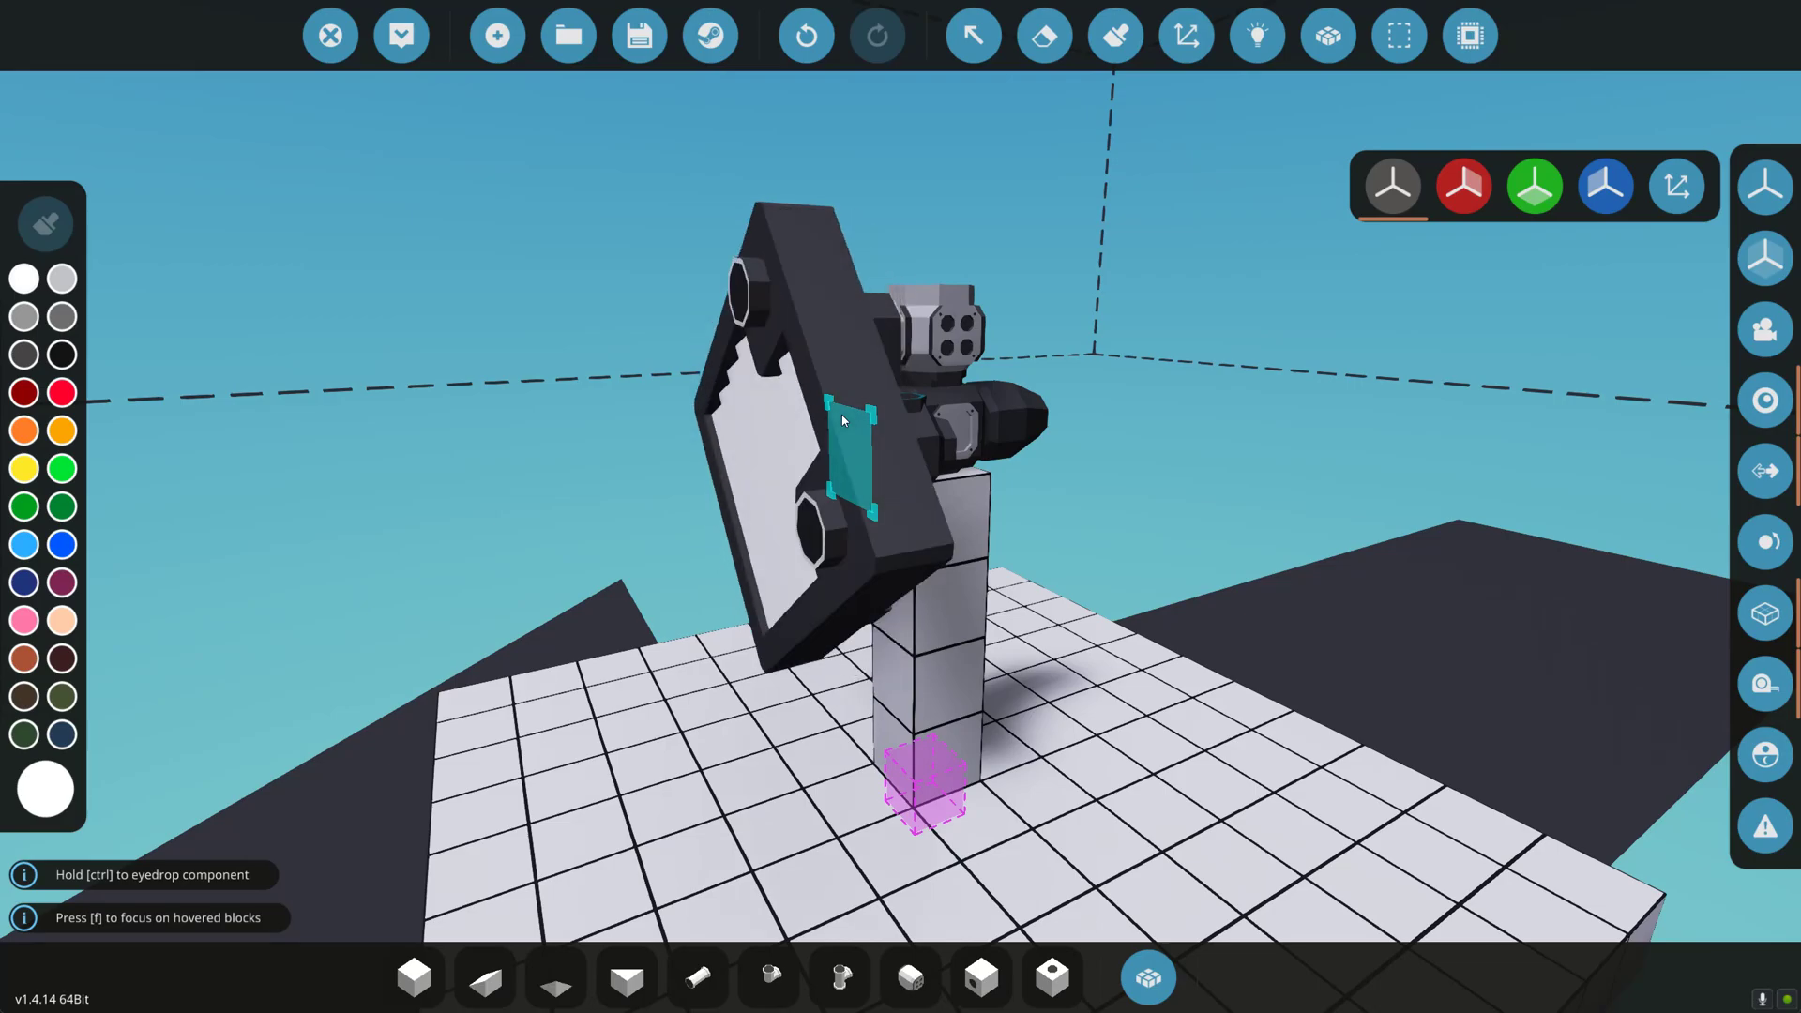
{"action": "key", "text": "l"}
{"action": "key", "text": "l"}
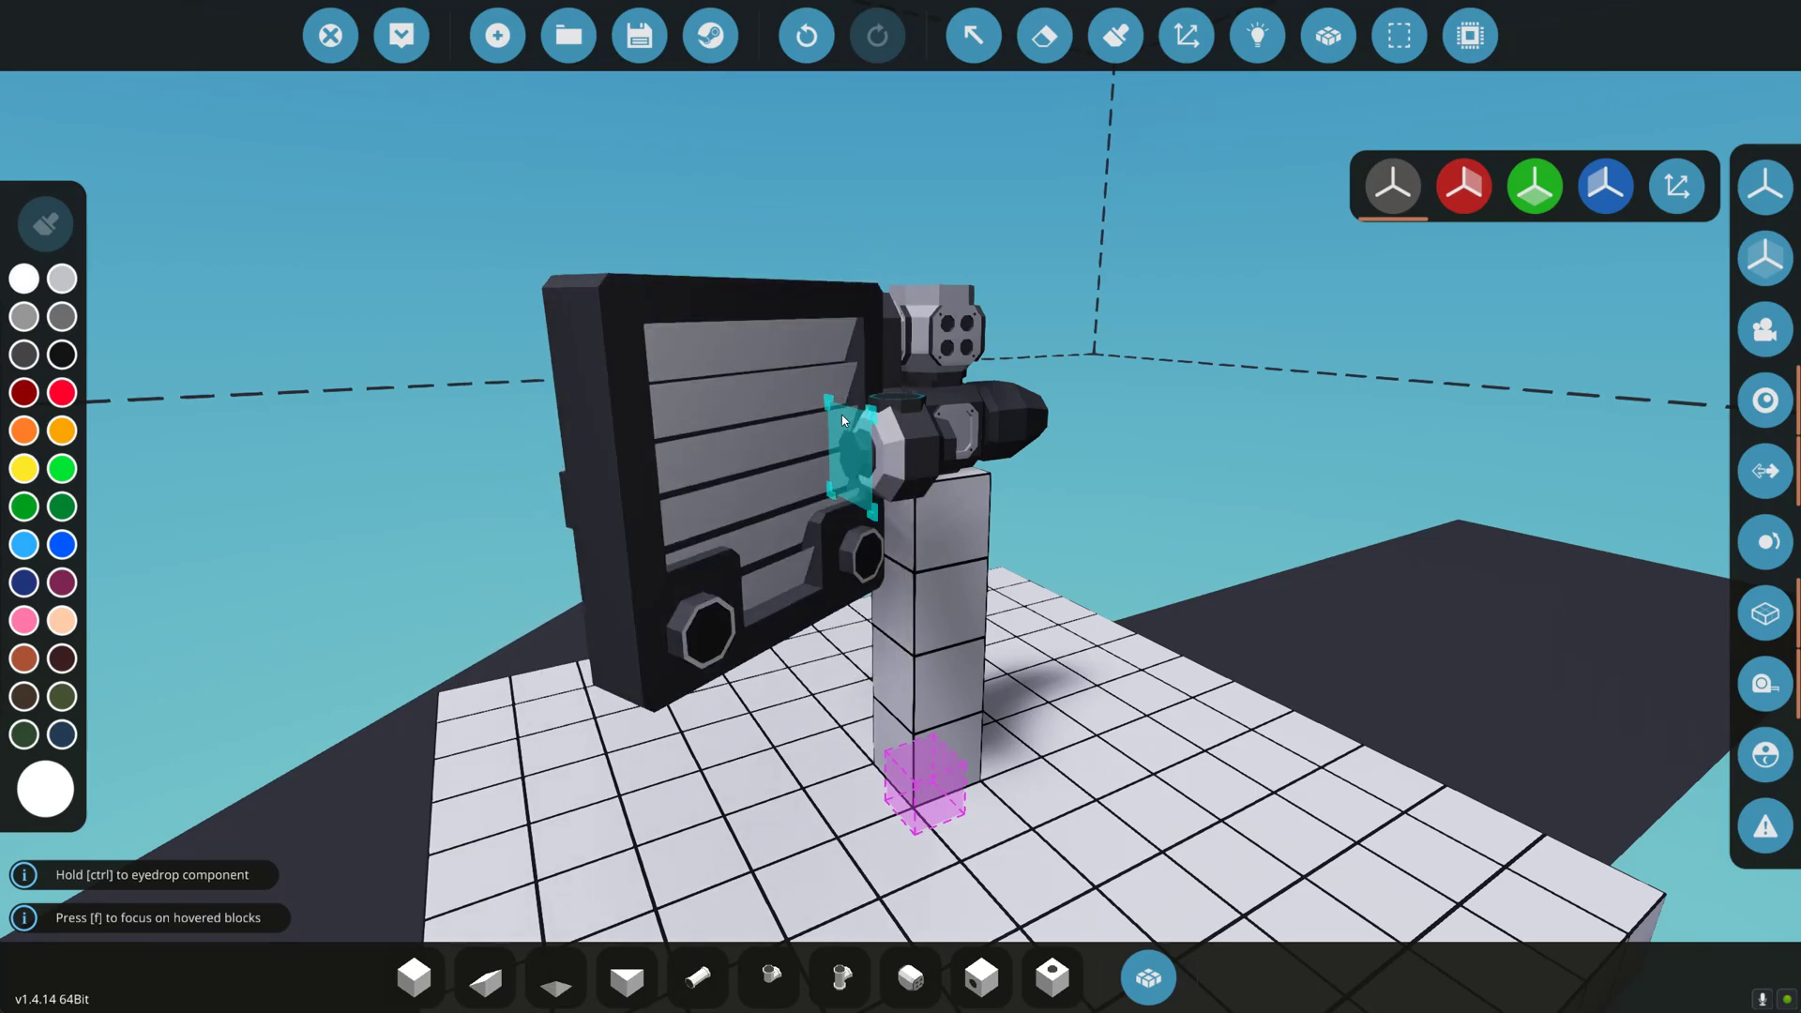
{"action": "left_click", "coordinate": [841, 415]}
{"action": "right_click", "coordinate": [842, 415]}
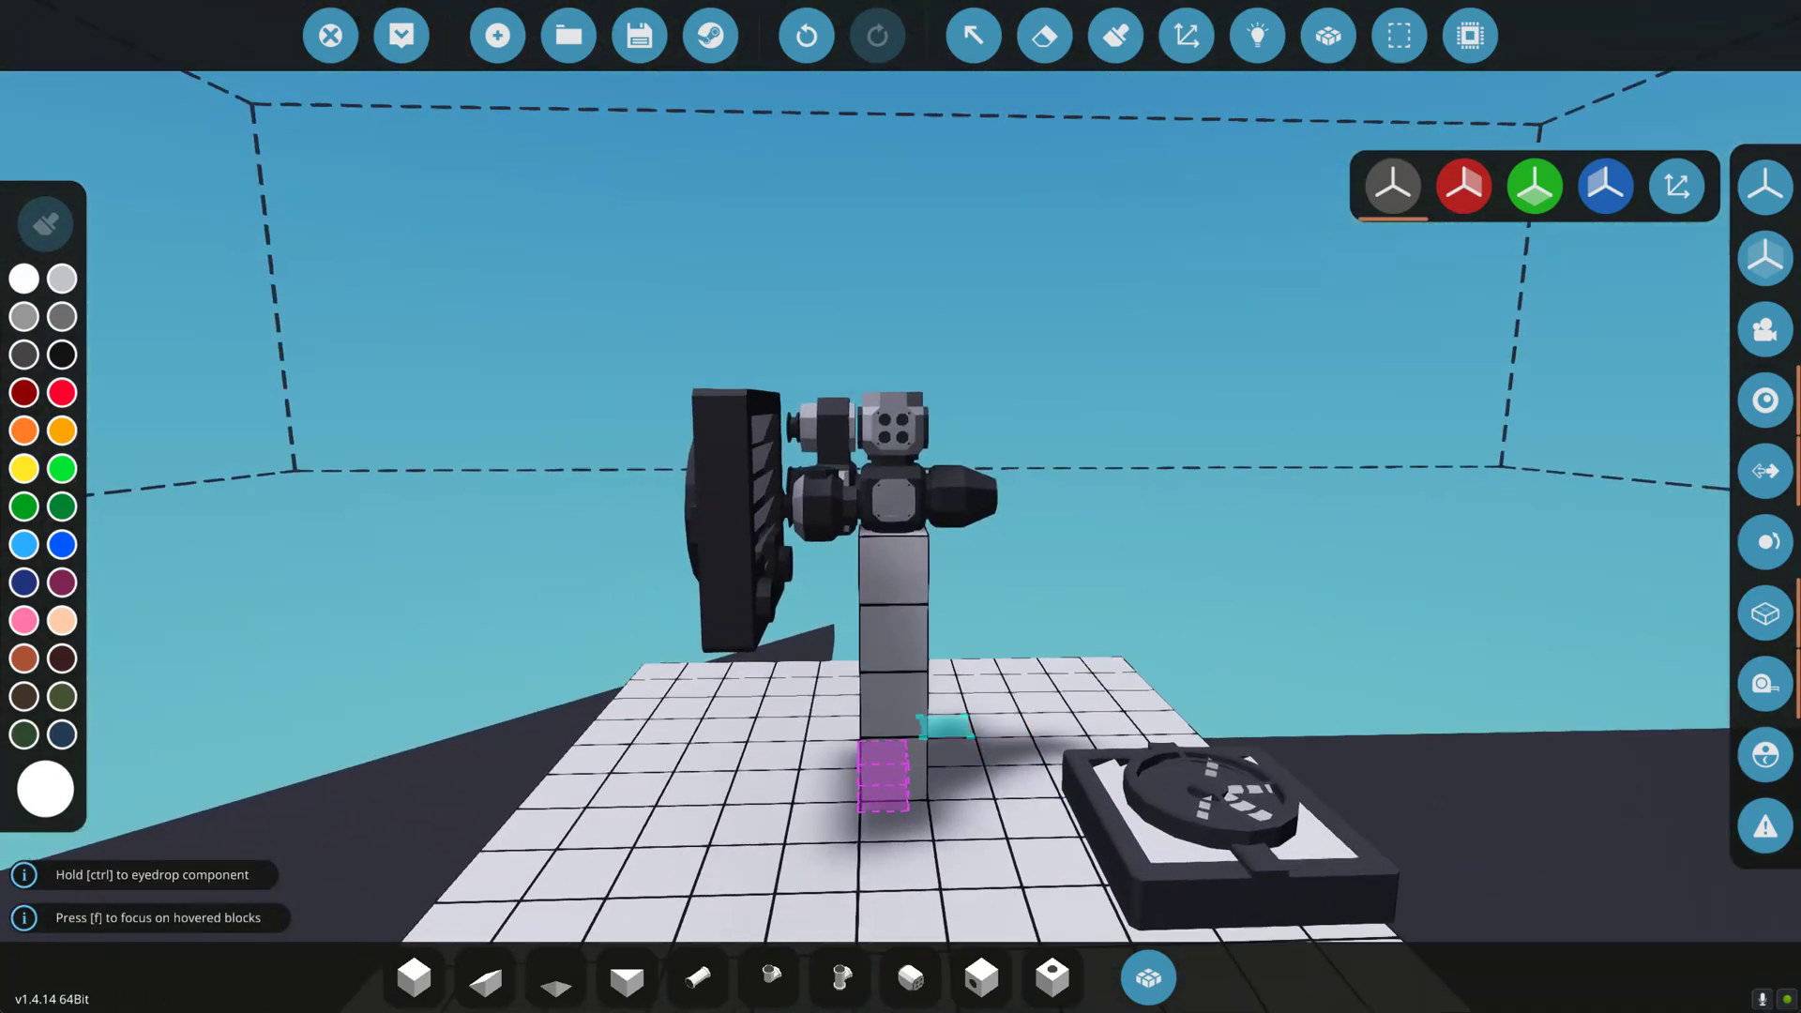
{"action": "key", "text": "w"}
{"action": "key", "text": "s"}
{"action": "key", "text": "d"}
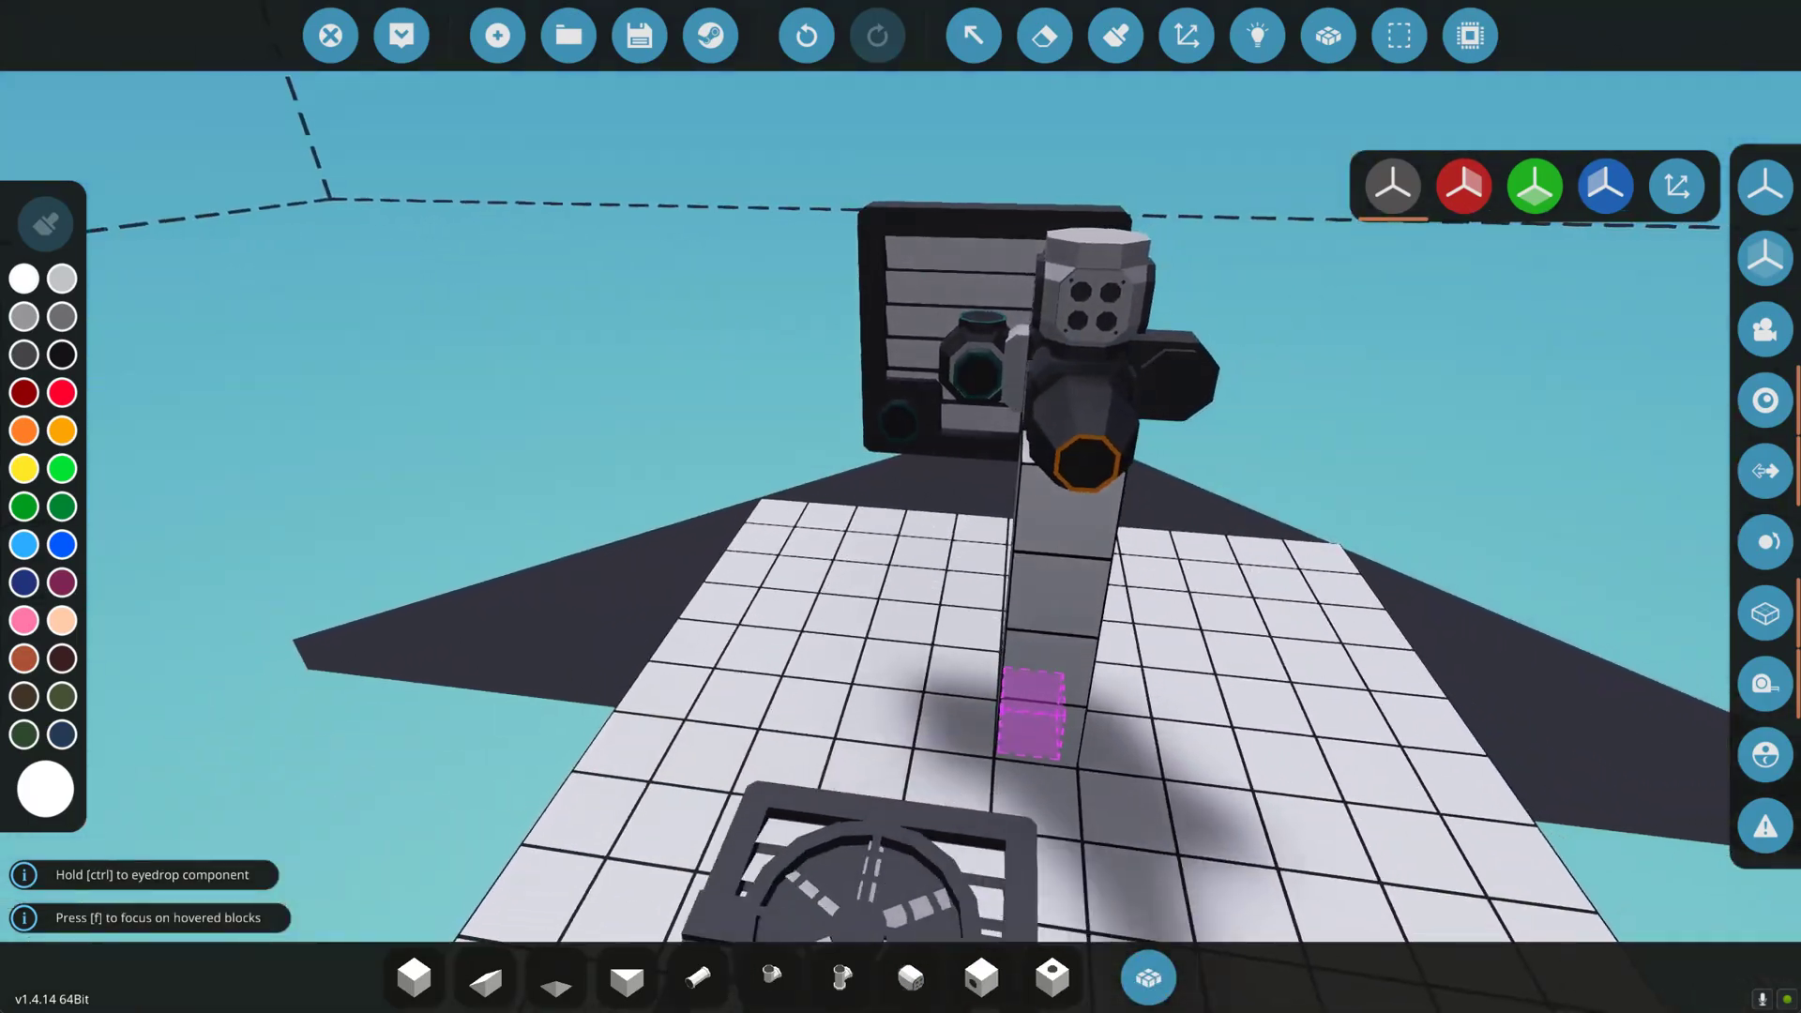
{"action": "key", "text": "a"}
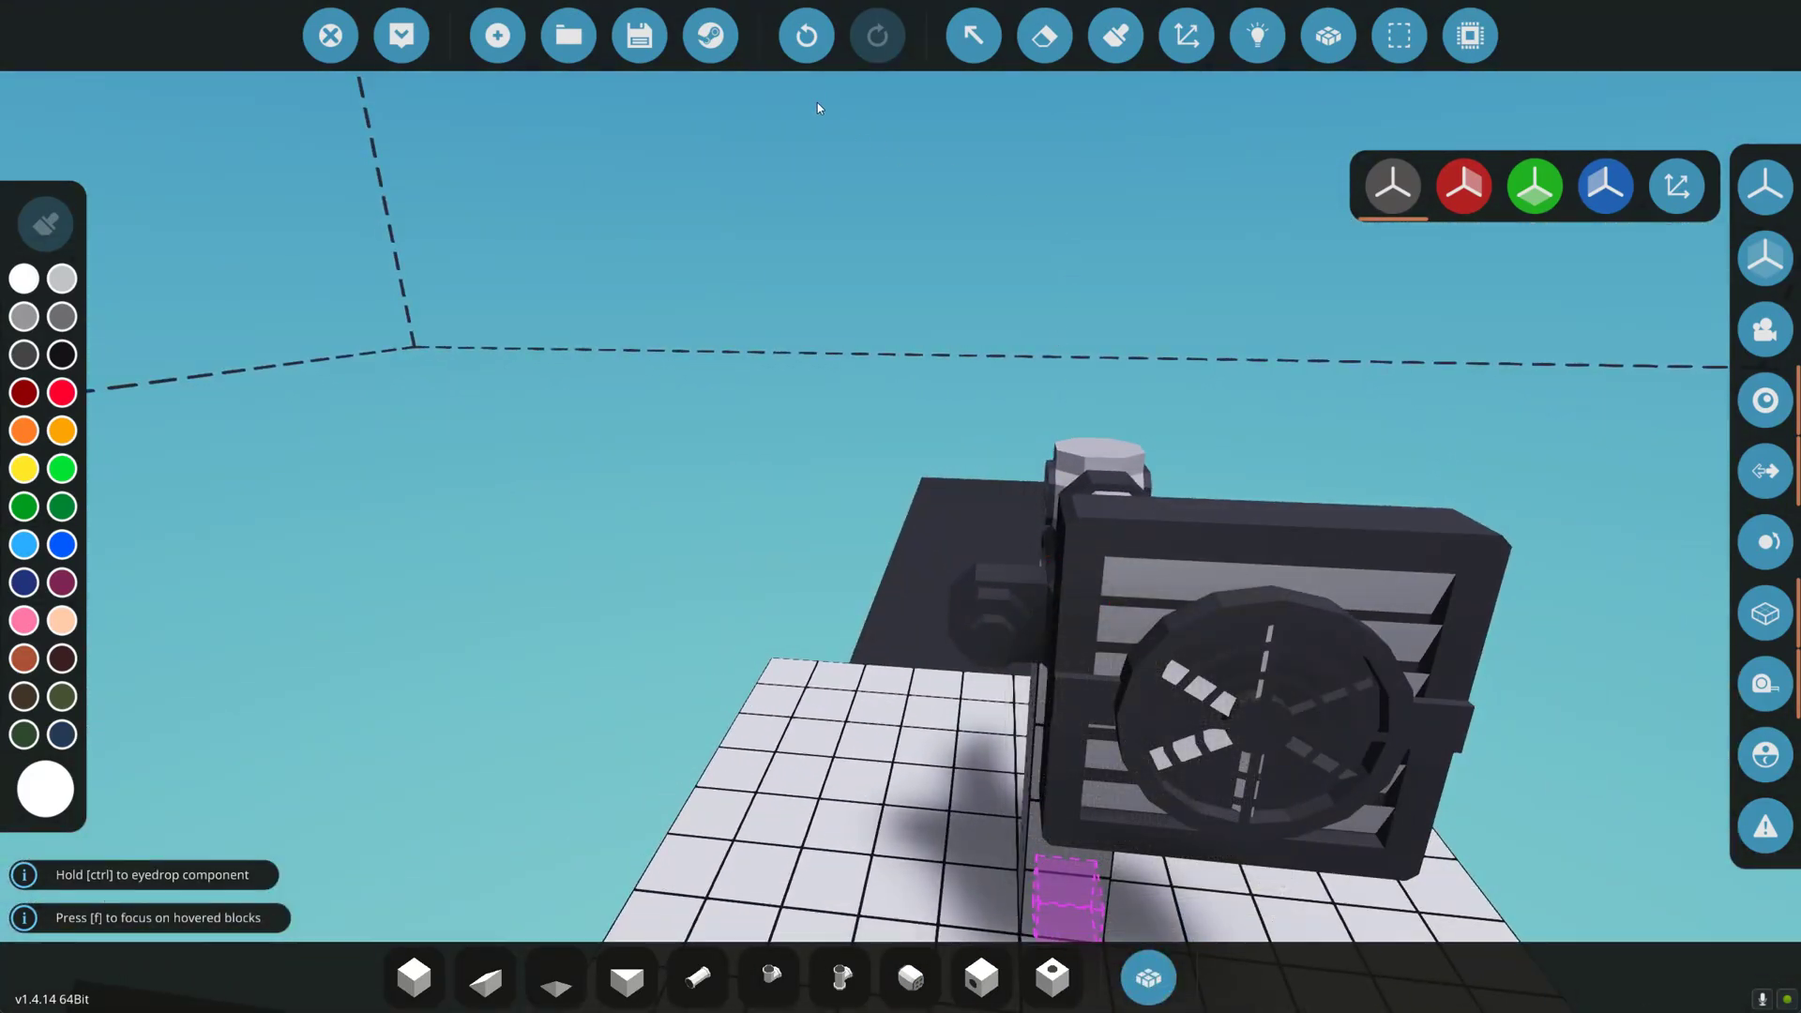
Undo the radiator placement and place it again one block over toward the alternator side, centred behind the engine.
{"action": "left_click", "coordinate": [807, 36]}
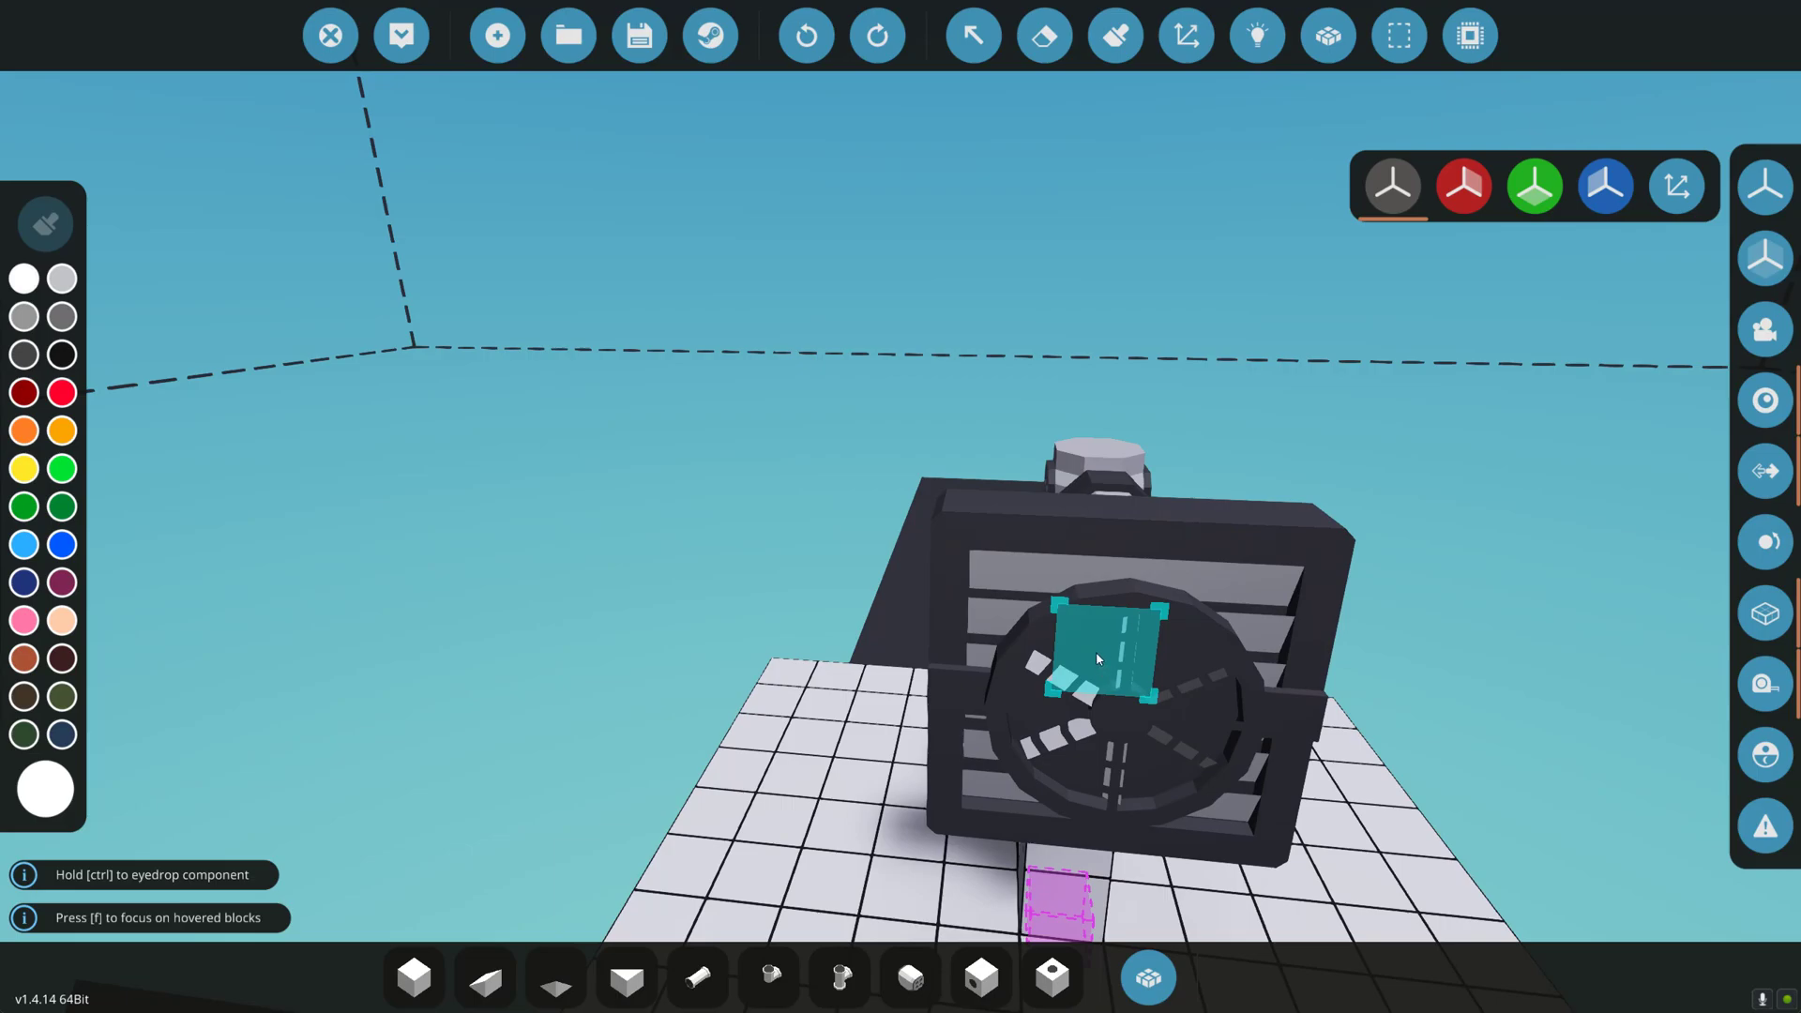
{"action": "left_click", "coordinate": [1095, 651]}
{"action": "key", "text": "d"}
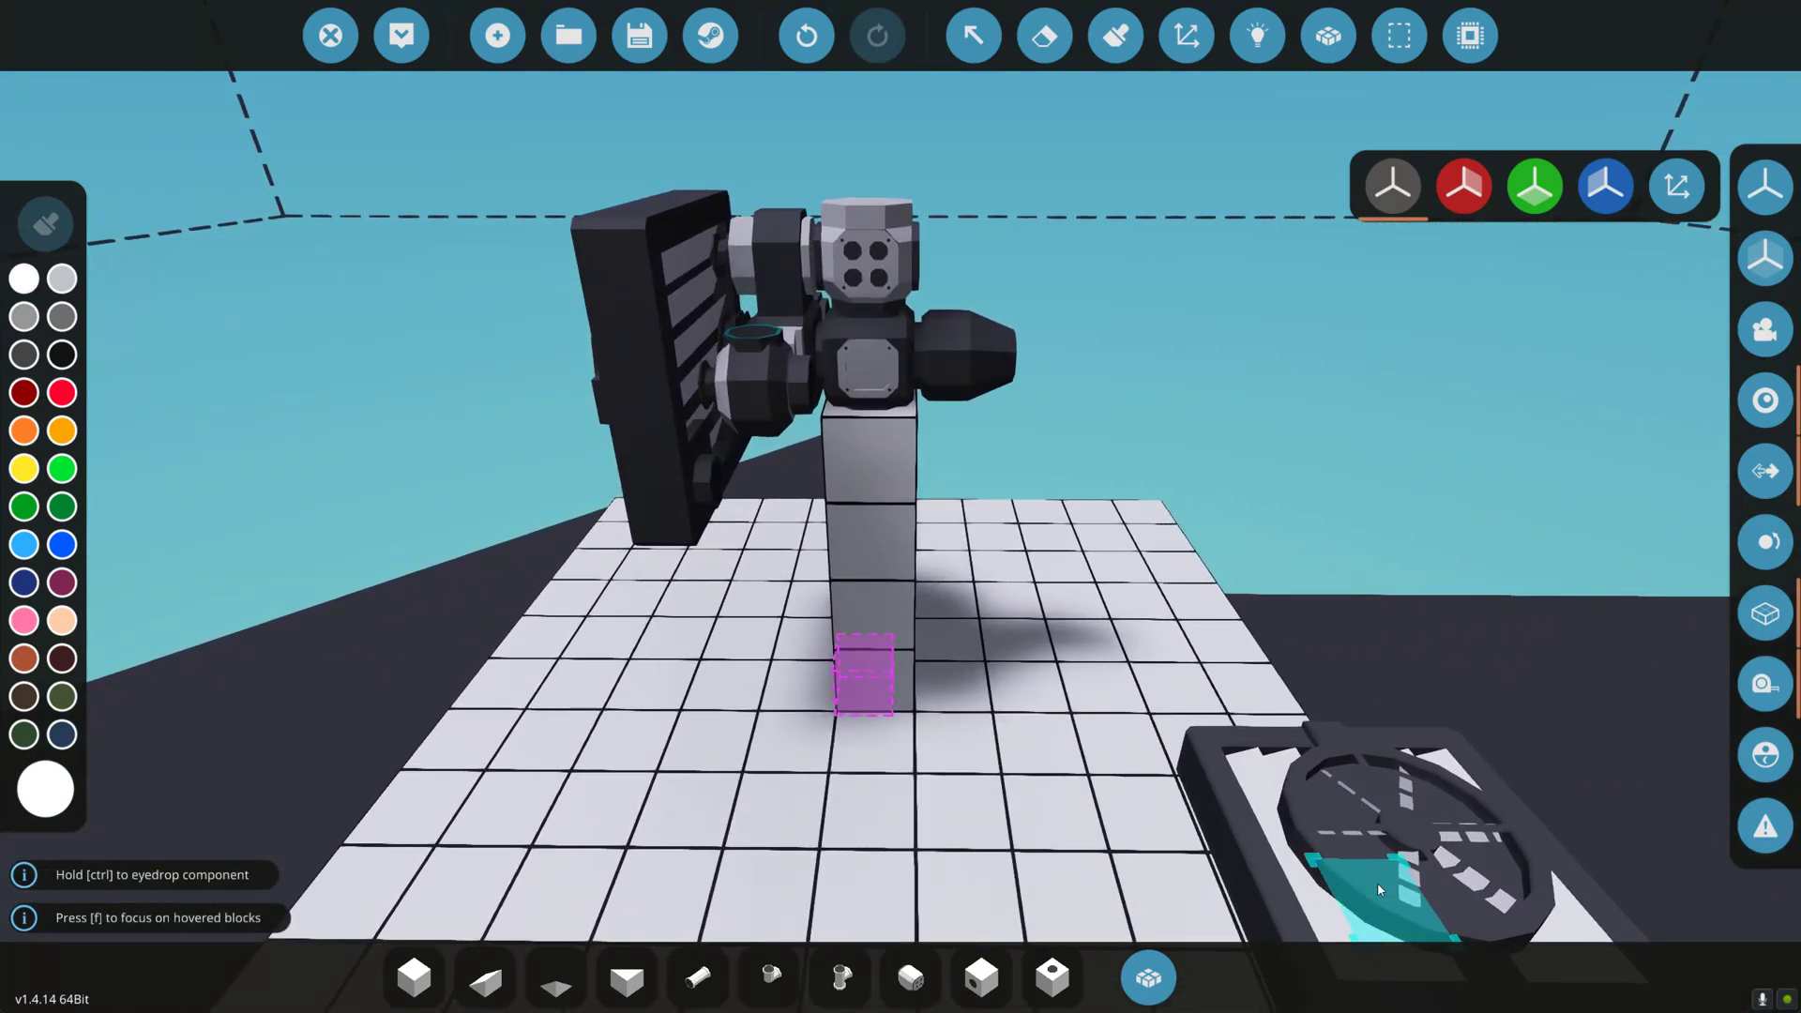
Connect the fluid pump's Fluid In port to the radiator's lower port on the pump side with two corner pipes and one straight pipe.
{"action": "left_click", "coordinate": [698, 979]}
{"action": "key", "text": "f"}
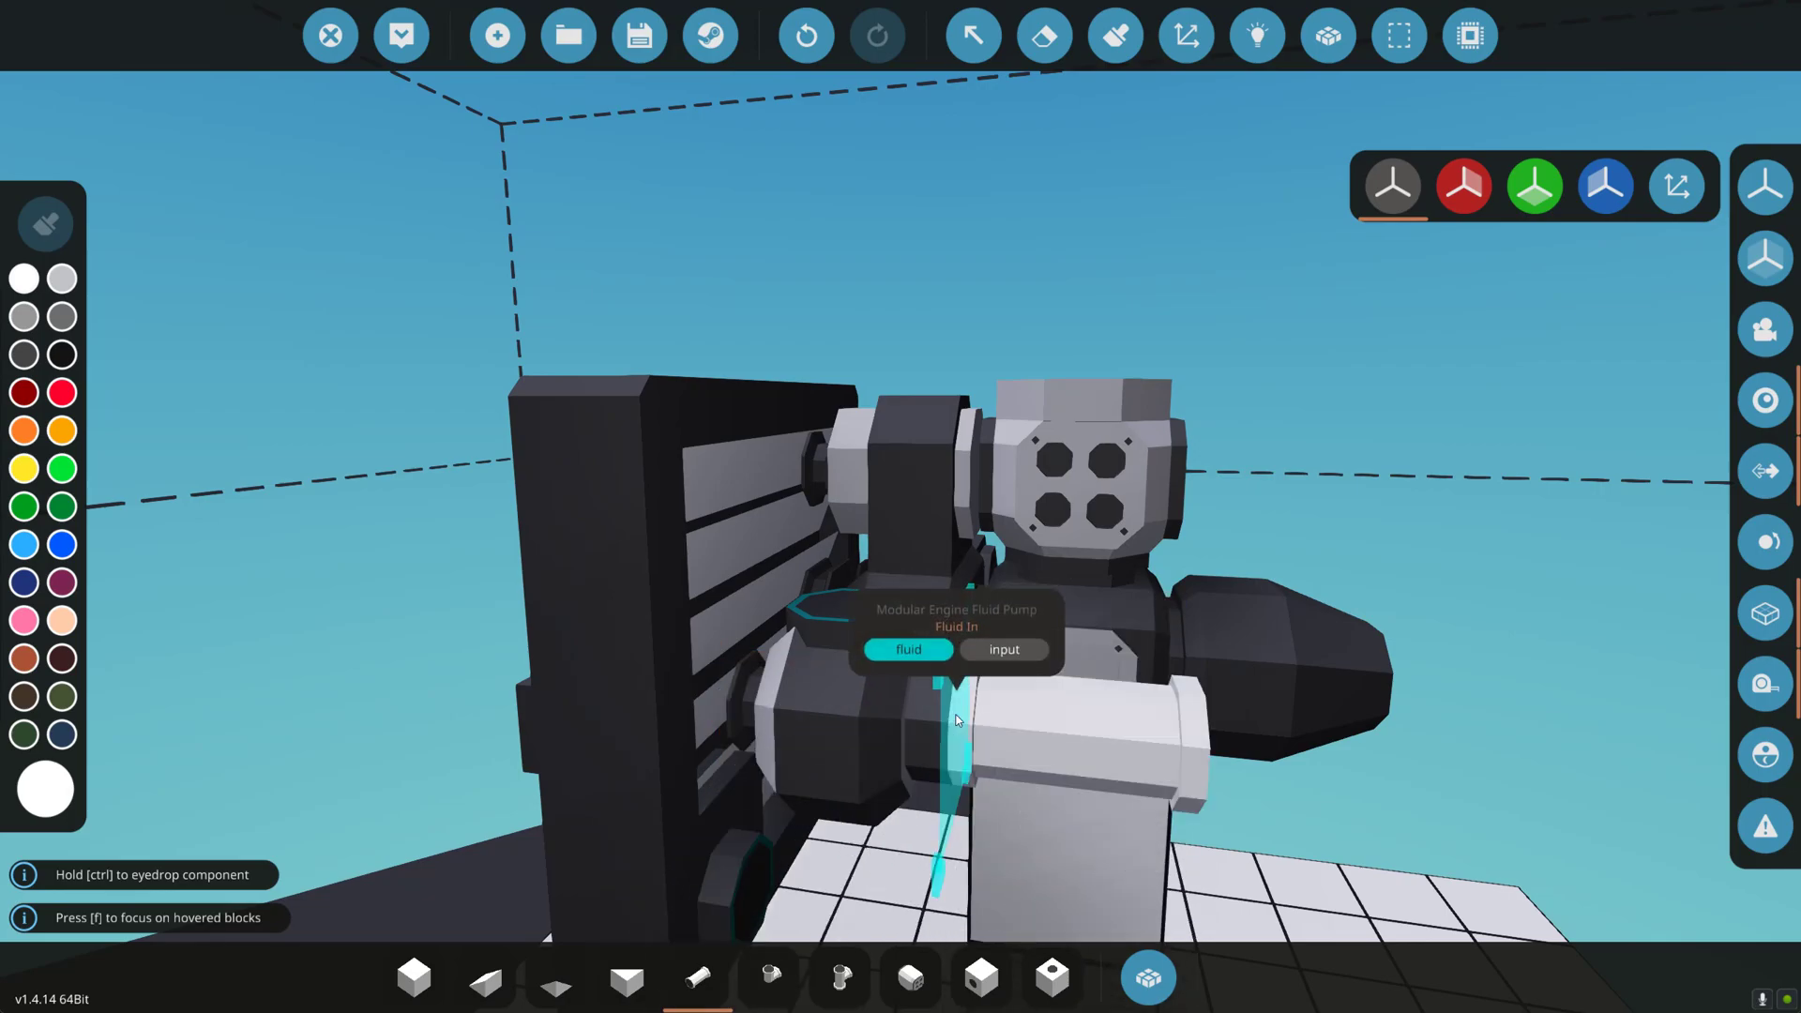
{"action": "left_click", "coordinate": [846, 609]}
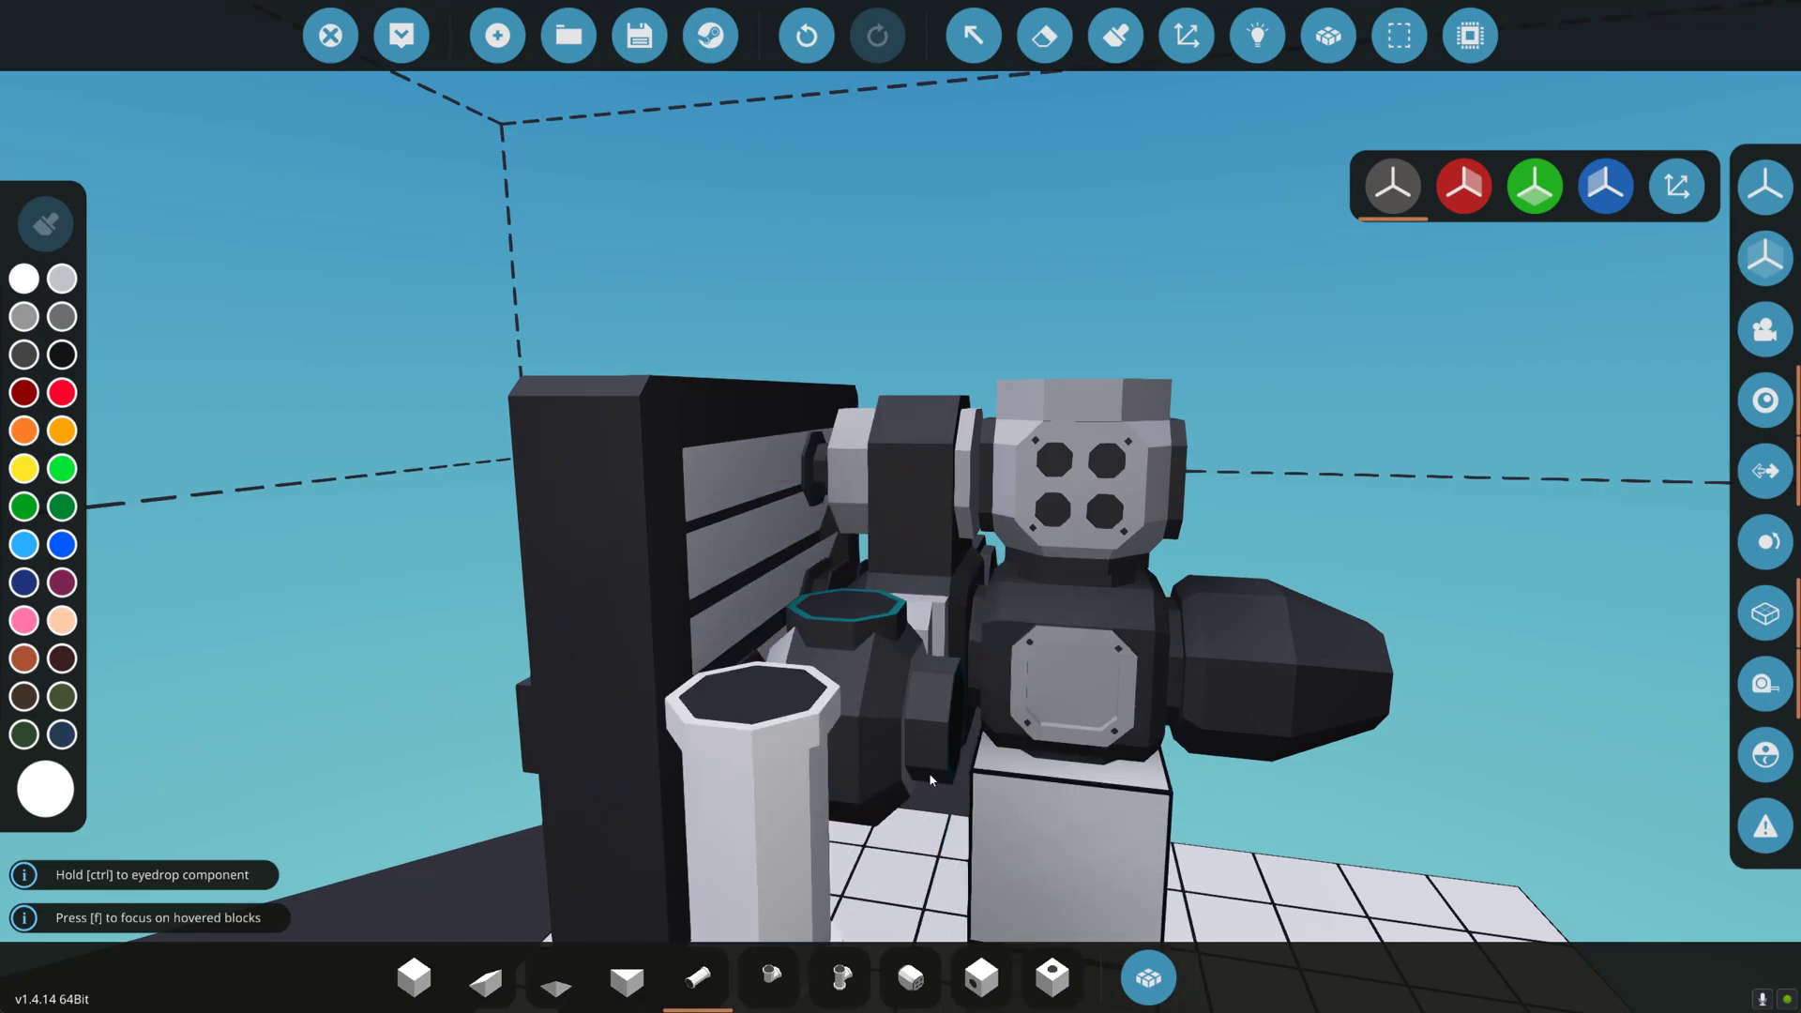
{"action": "left_click_drag", "start_coordinate": [929, 773], "coordinate": [988, 786]}
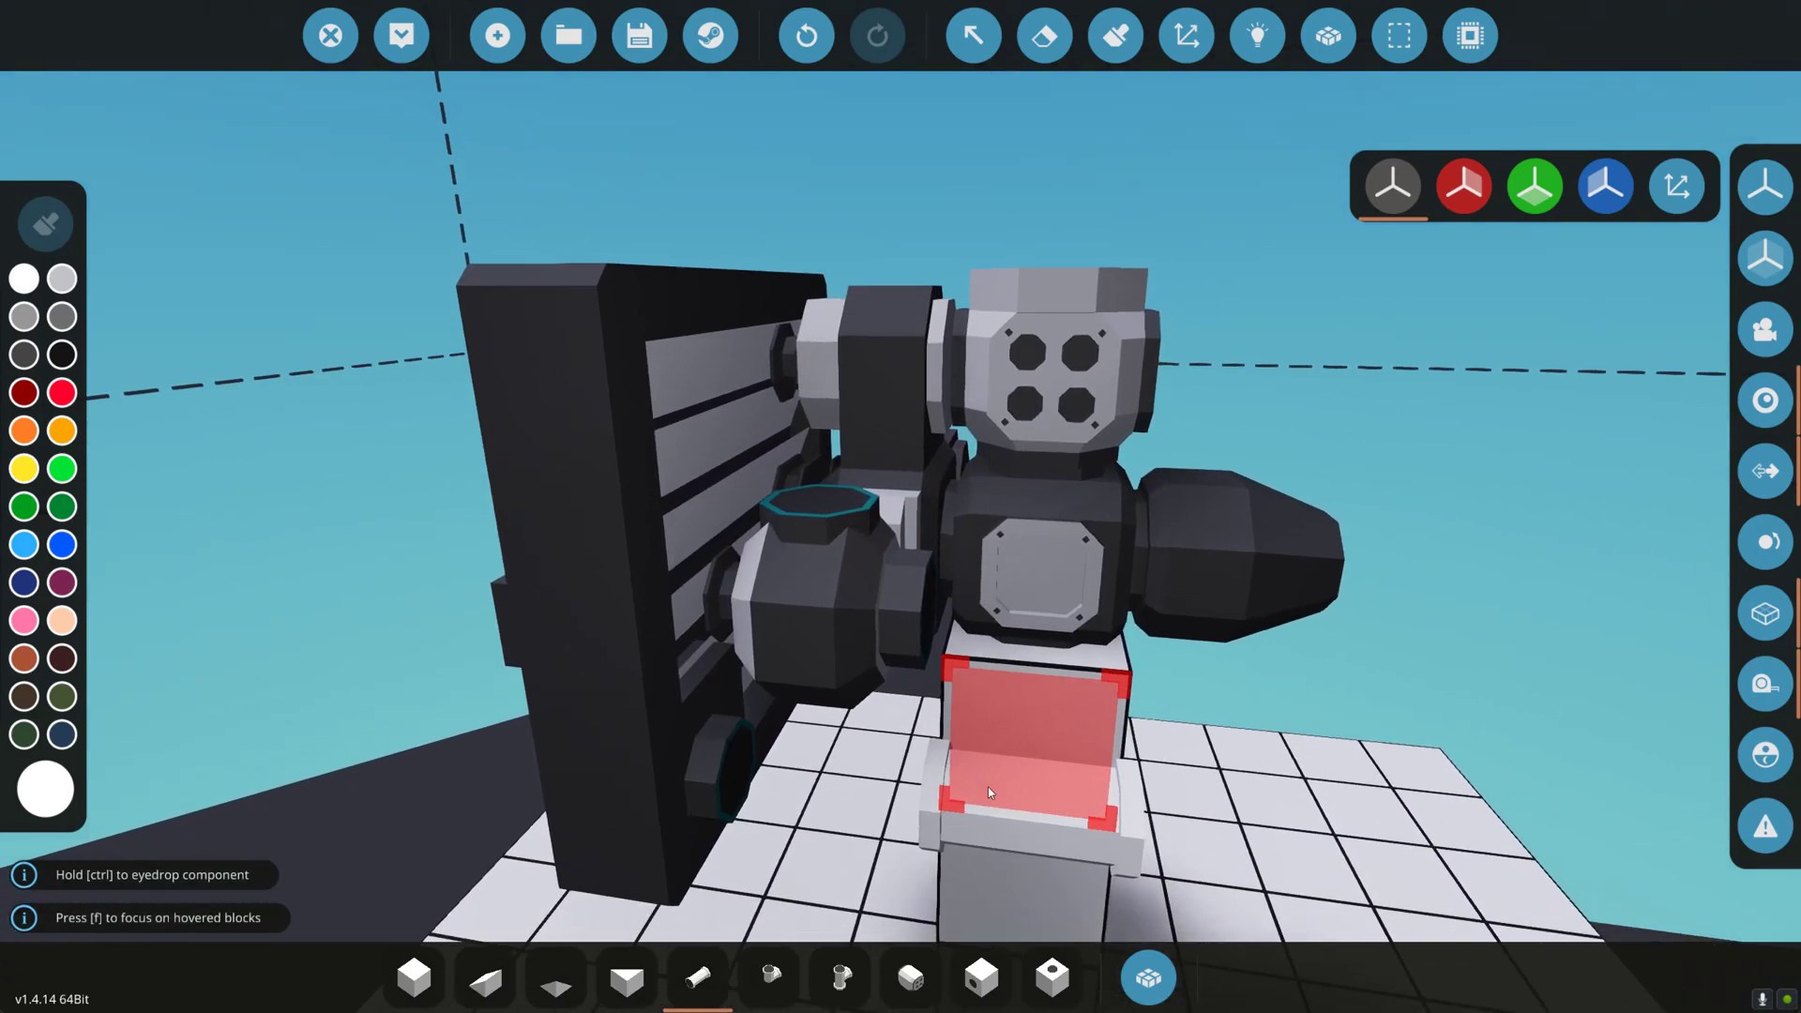
{"action": "left_click", "coordinate": [781, 992]}
{"action": "left_click", "coordinate": [928, 611]}
{"action": "left_click_drag", "start_coordinate": [981, 765], "coordinate": [968, 767]}
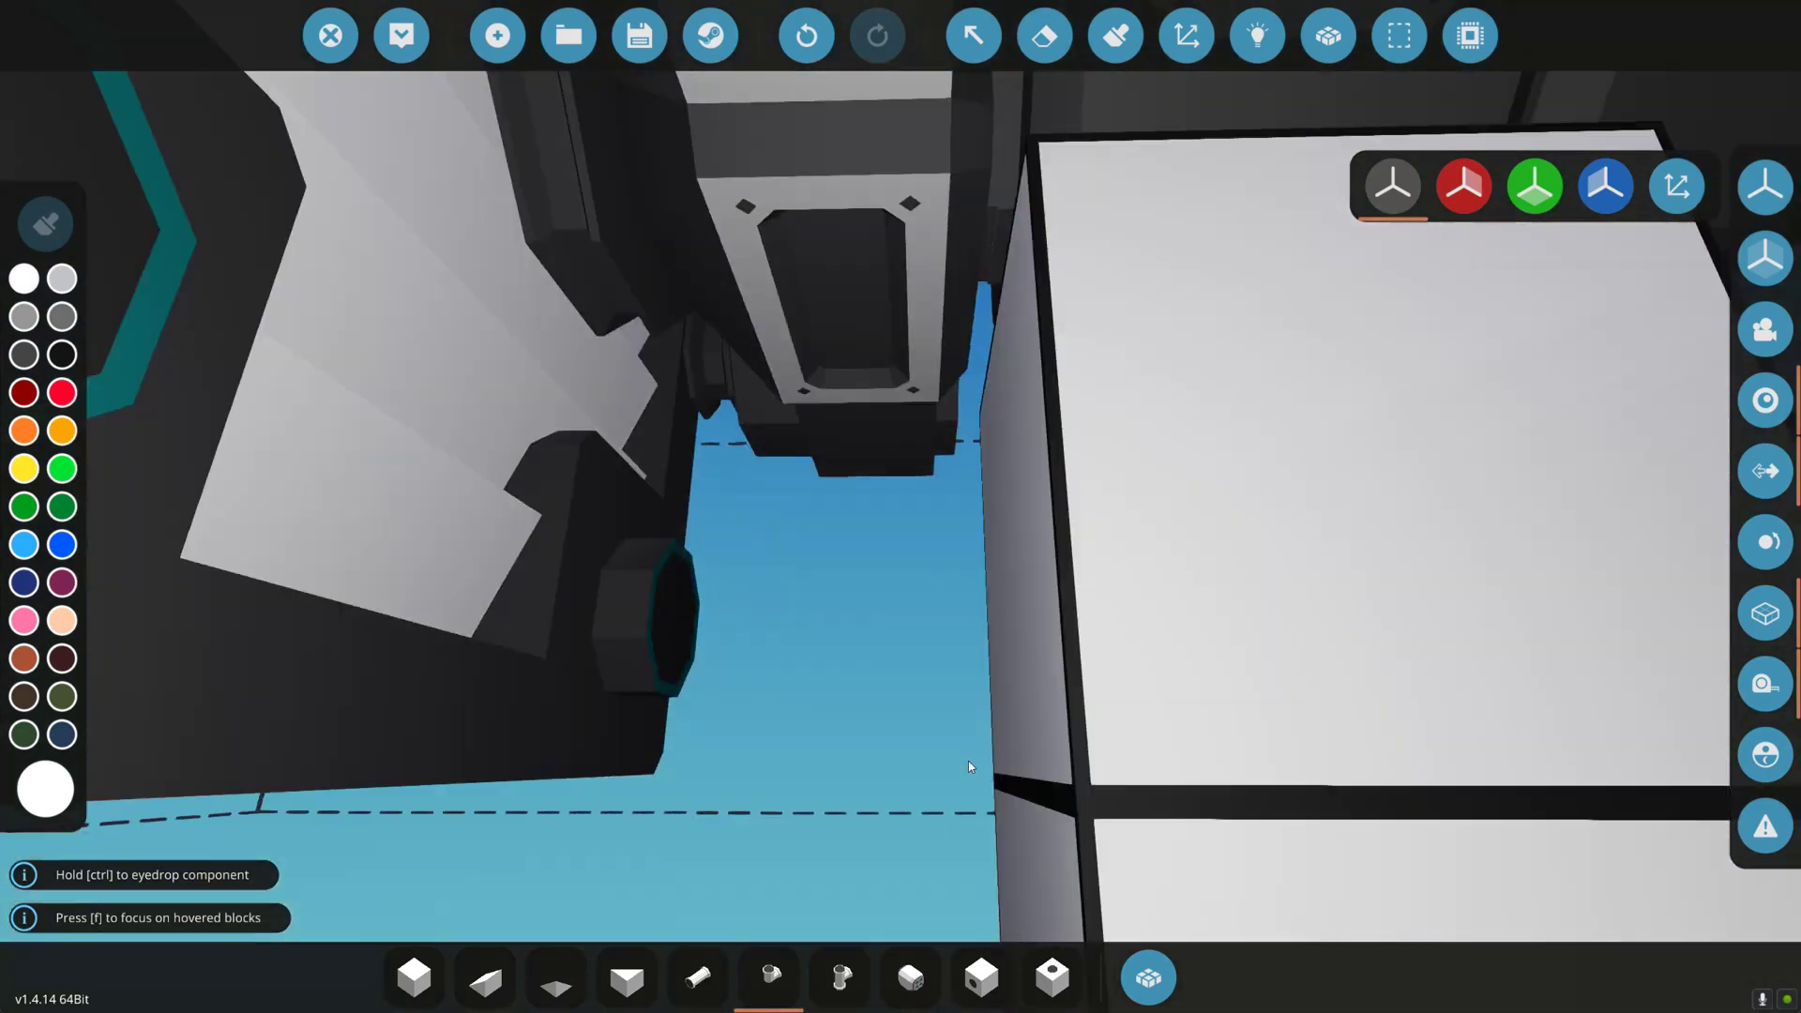
{"action": "scroll", "coordinate": [970, 760], "scroll_direction": "down", "scroll_amount": 3}
{"action": "left_click", "coordinate": [1011, 382]}
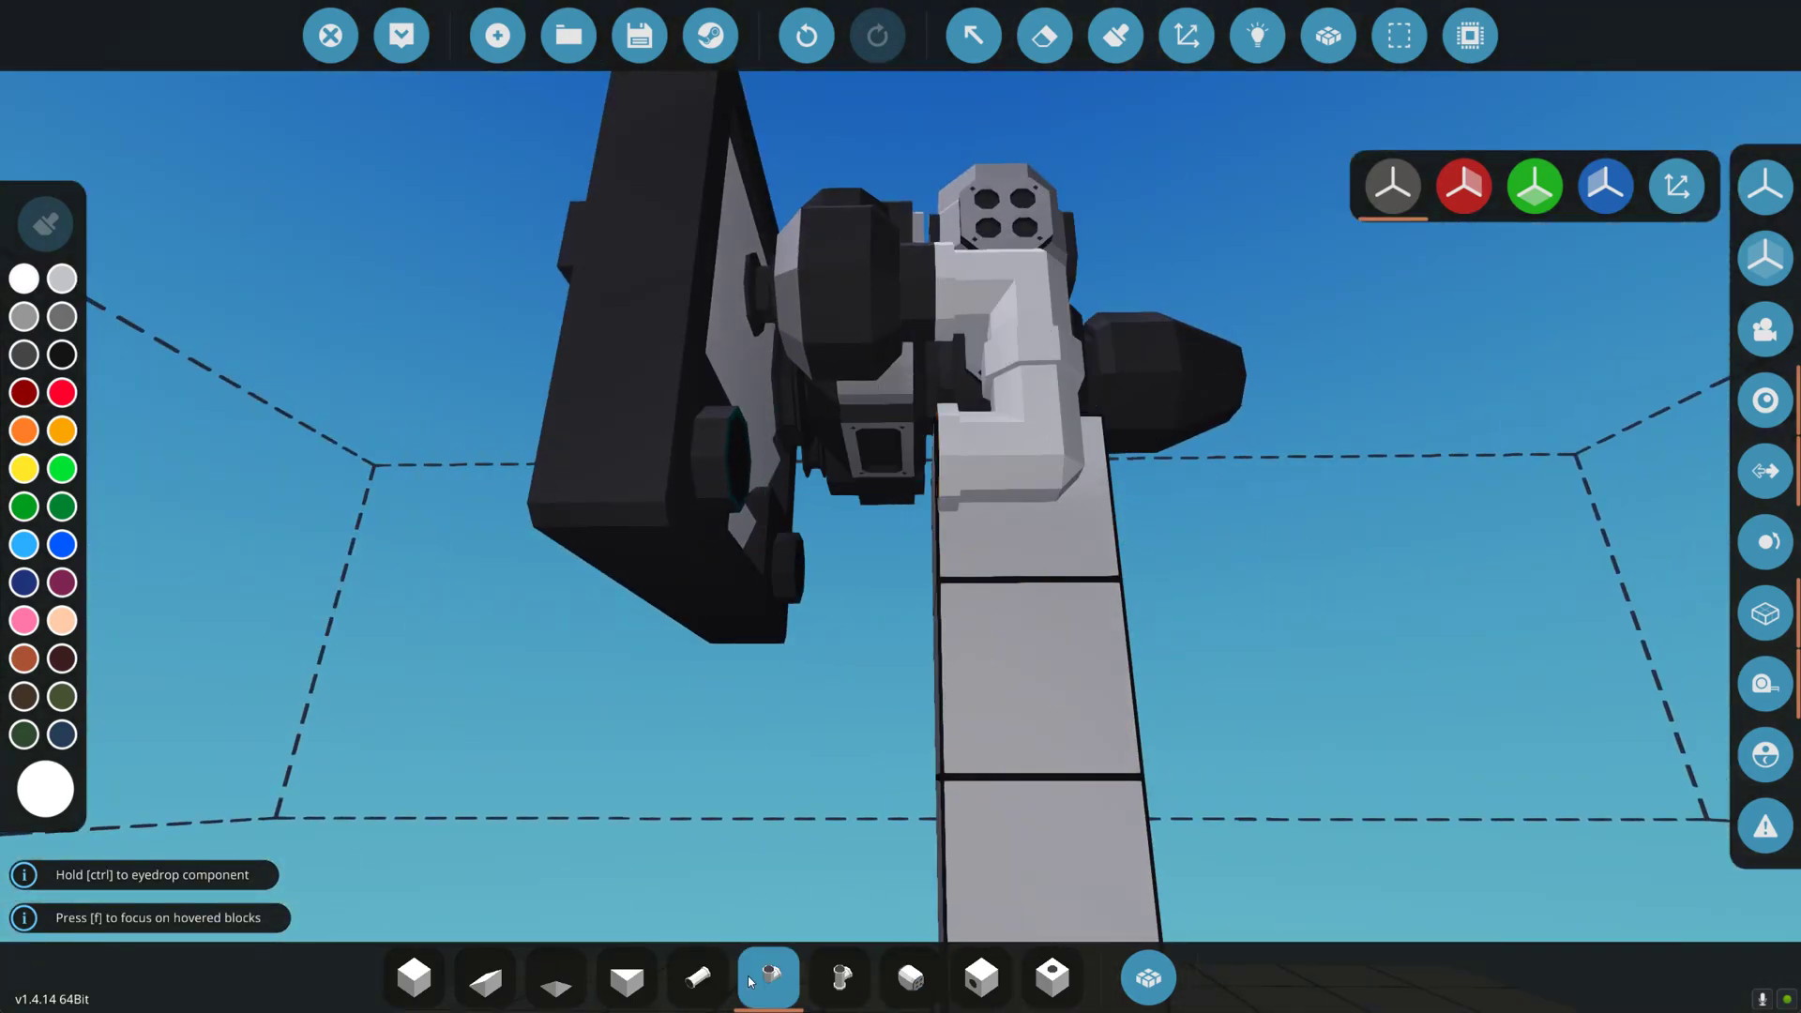
{"action": "left_click", "coordinate": [698, 980]}
{"action": "left_click", "coordinate": [746, 465]}
From the radiator's Fluid A port on the alternator side, lead two corner pipes outward and up, and stack two straight pipes on them.
{"action": "left_click_drag", "start_coordinate": [1306, 804], "coordinate": [1313, 657]}
{"action": "scroll", "coordinate": [1313, 656], "scroll_direction": "down", "scroll_amount": 3}
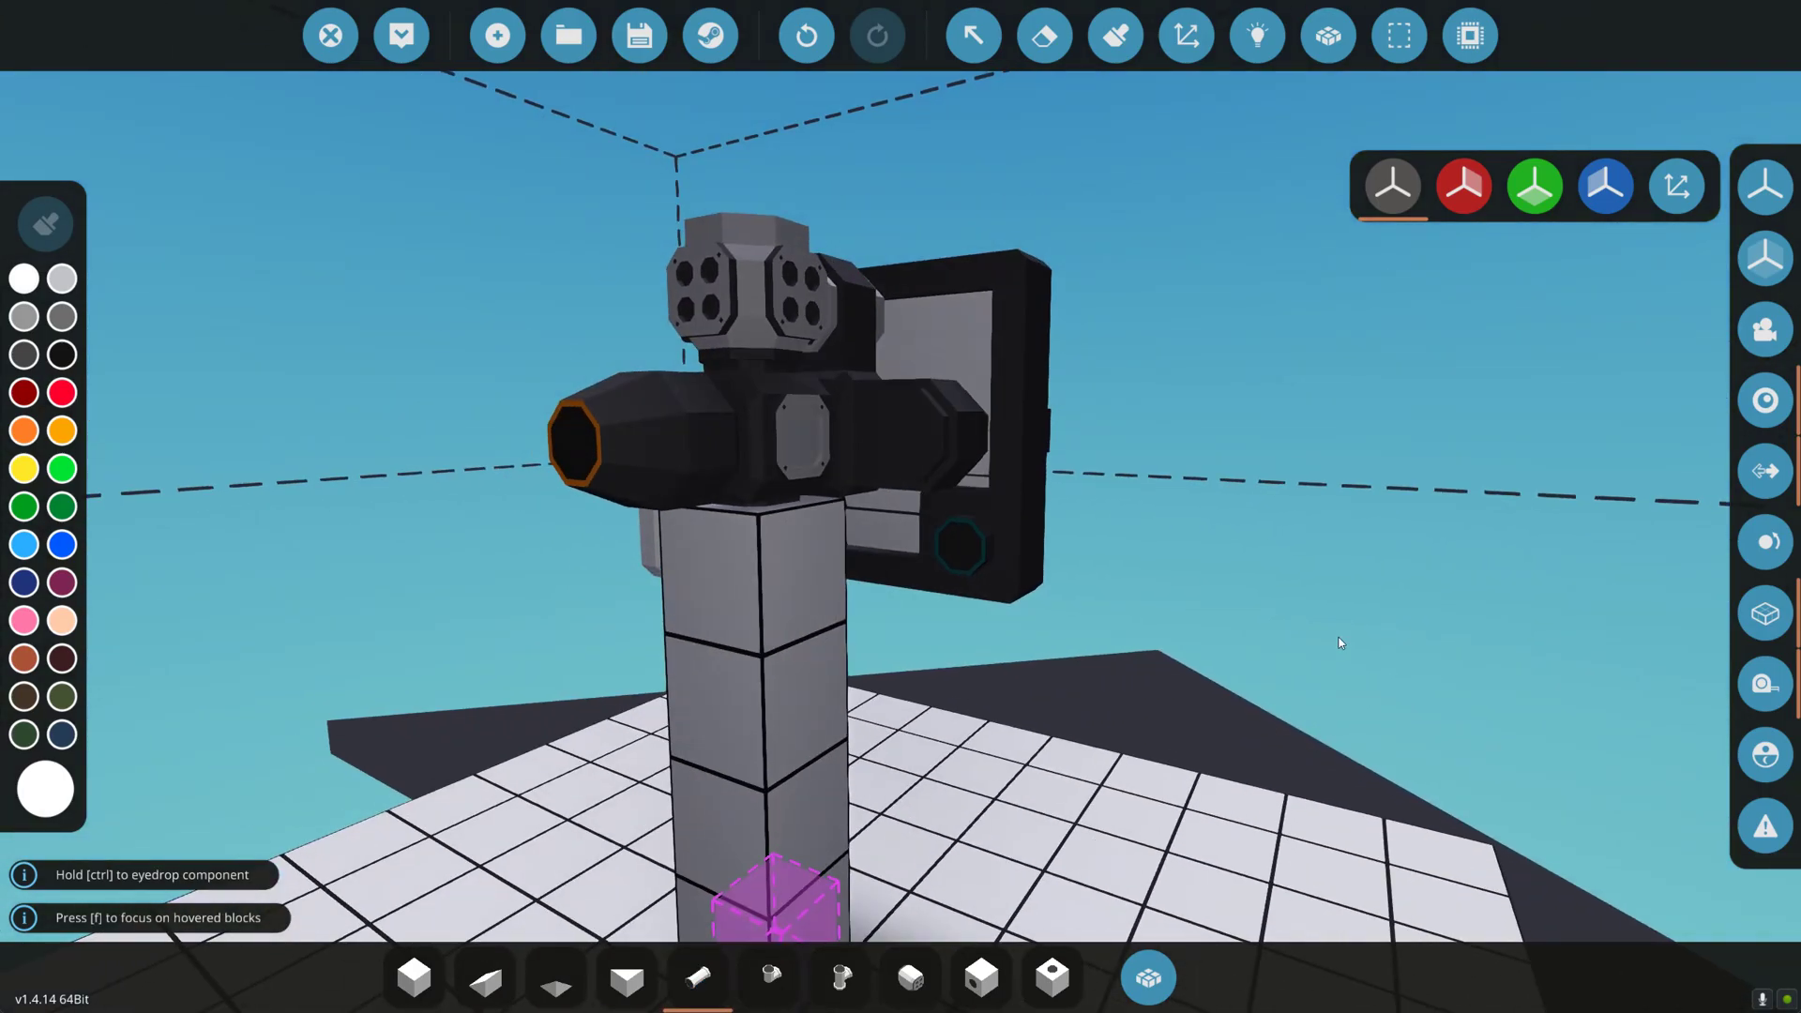
{"action": "left_click", "coordinate": [784, 971]}
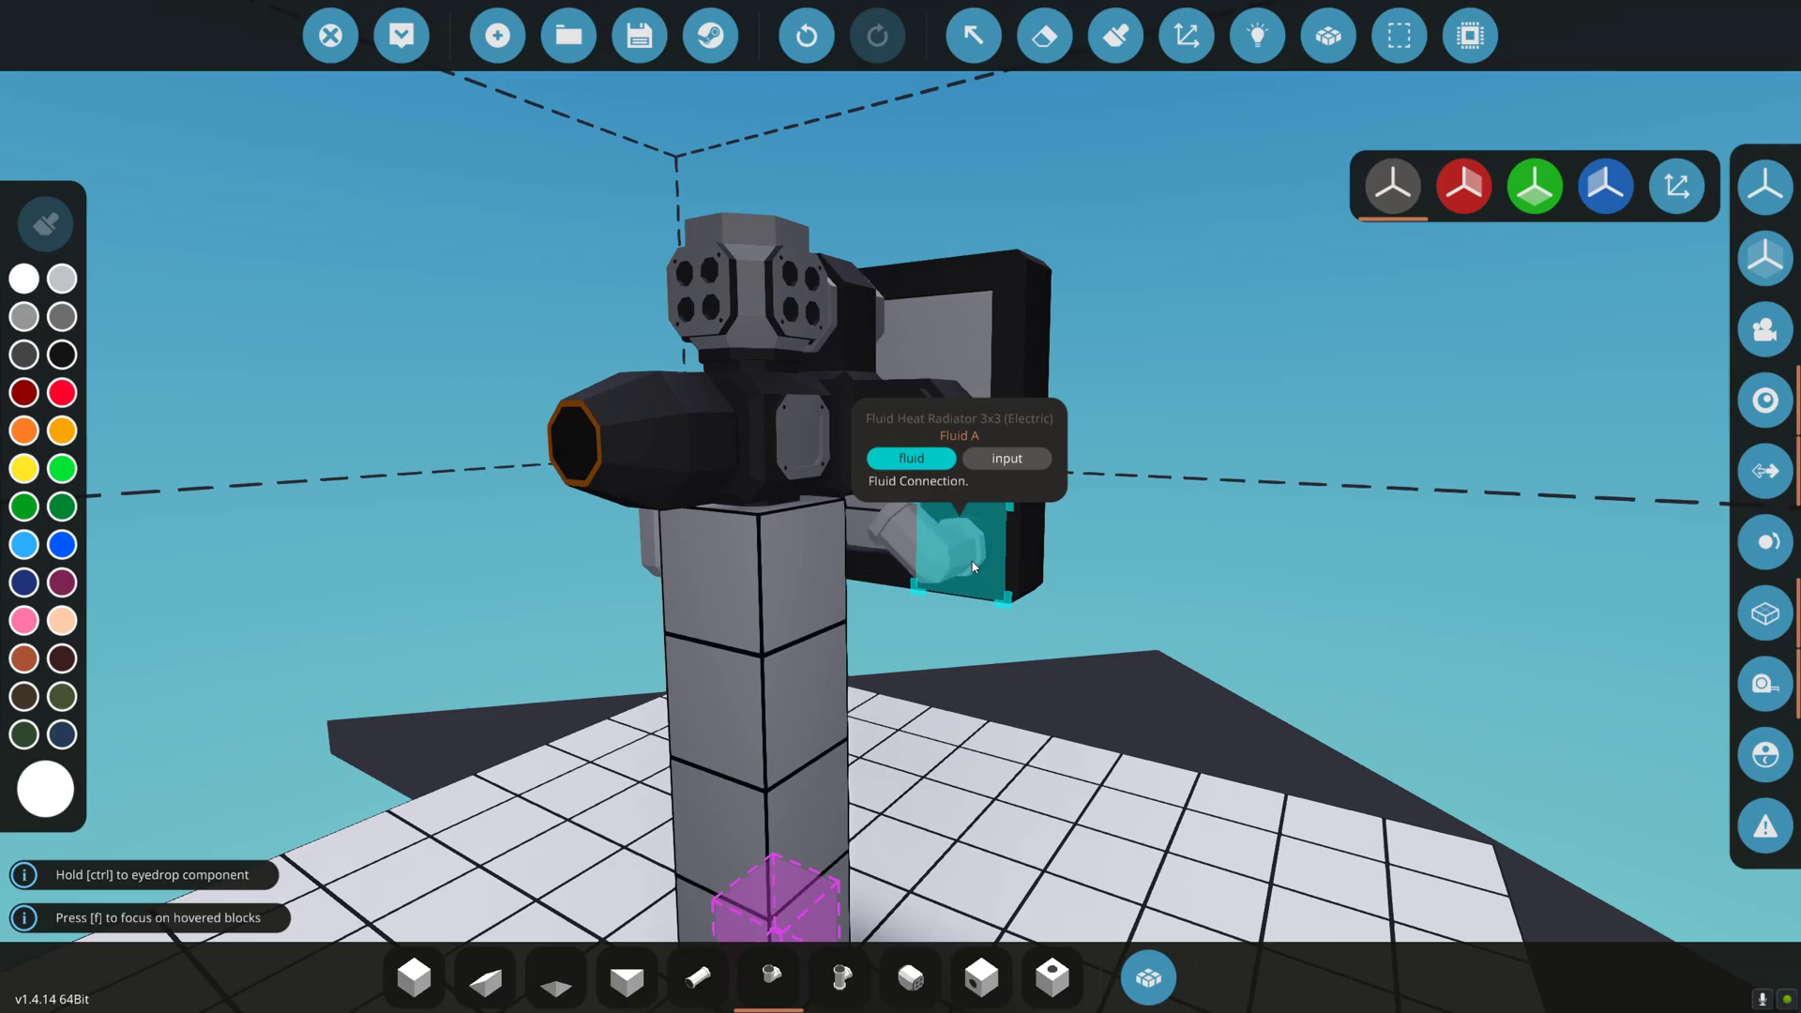
{"action": "left_click", "coordinate": [972, 561]}
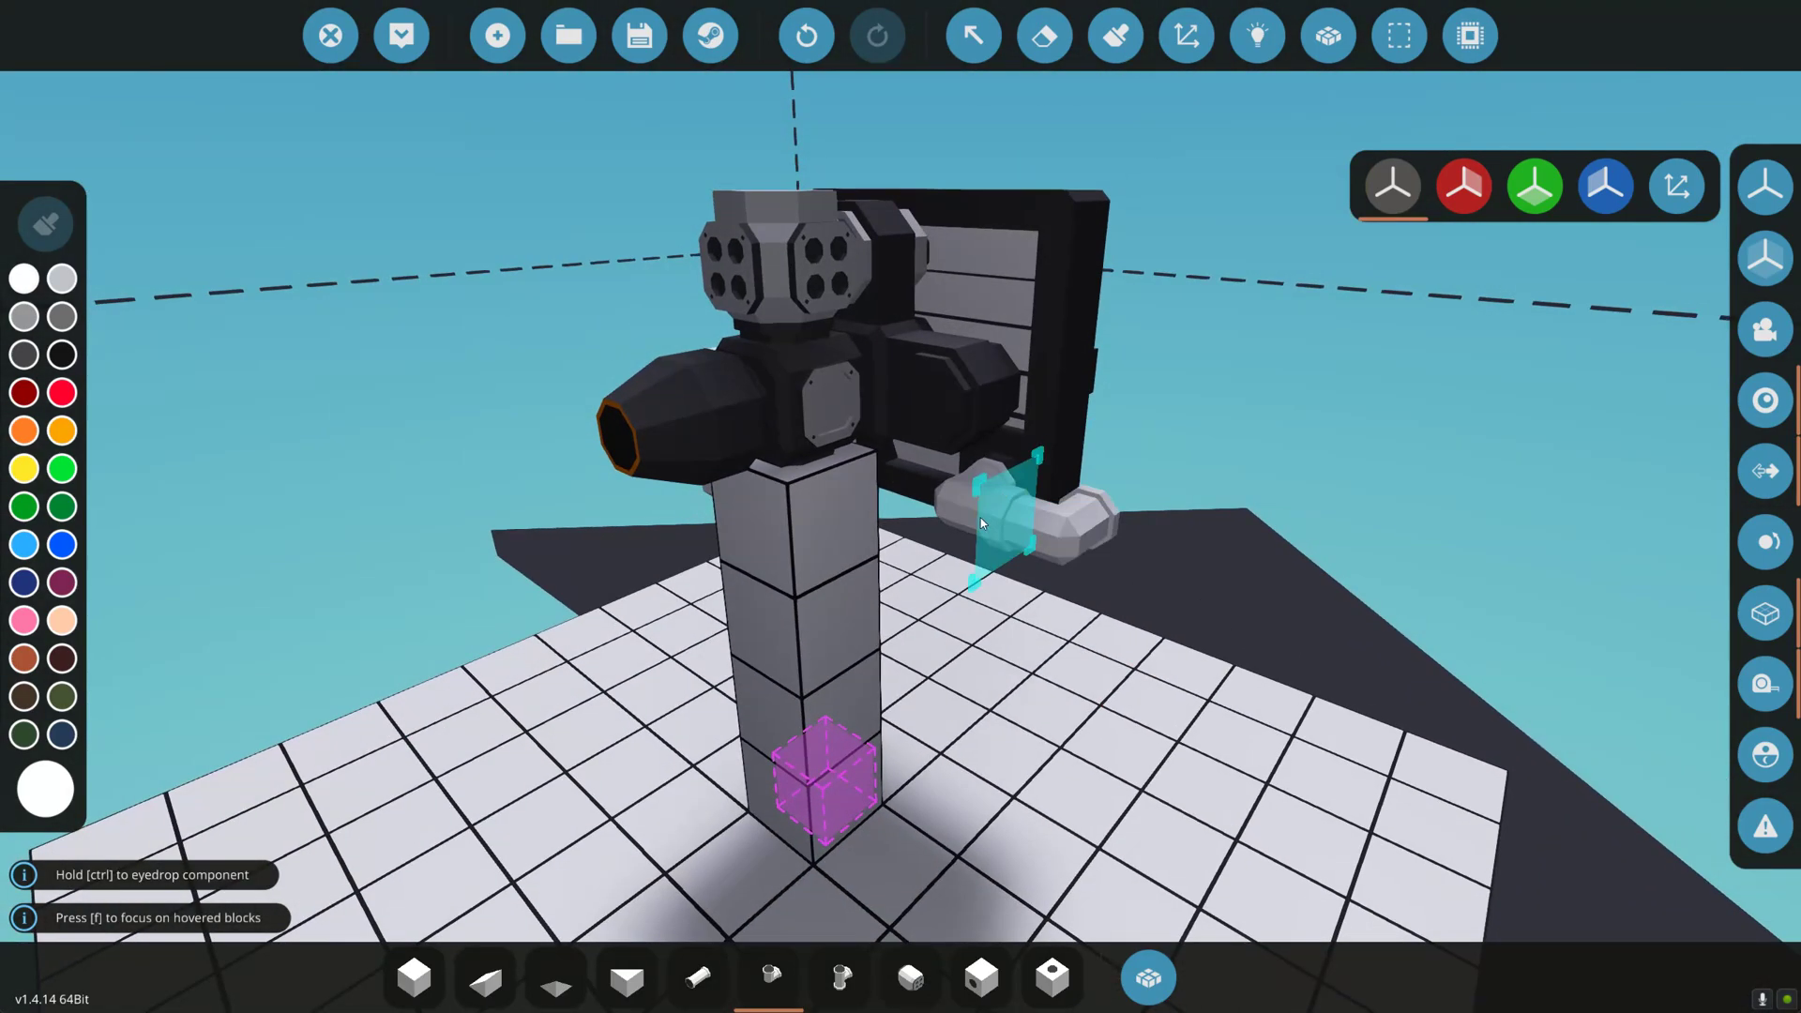
{"action": "left_click", "coordinate": [984, 522]}
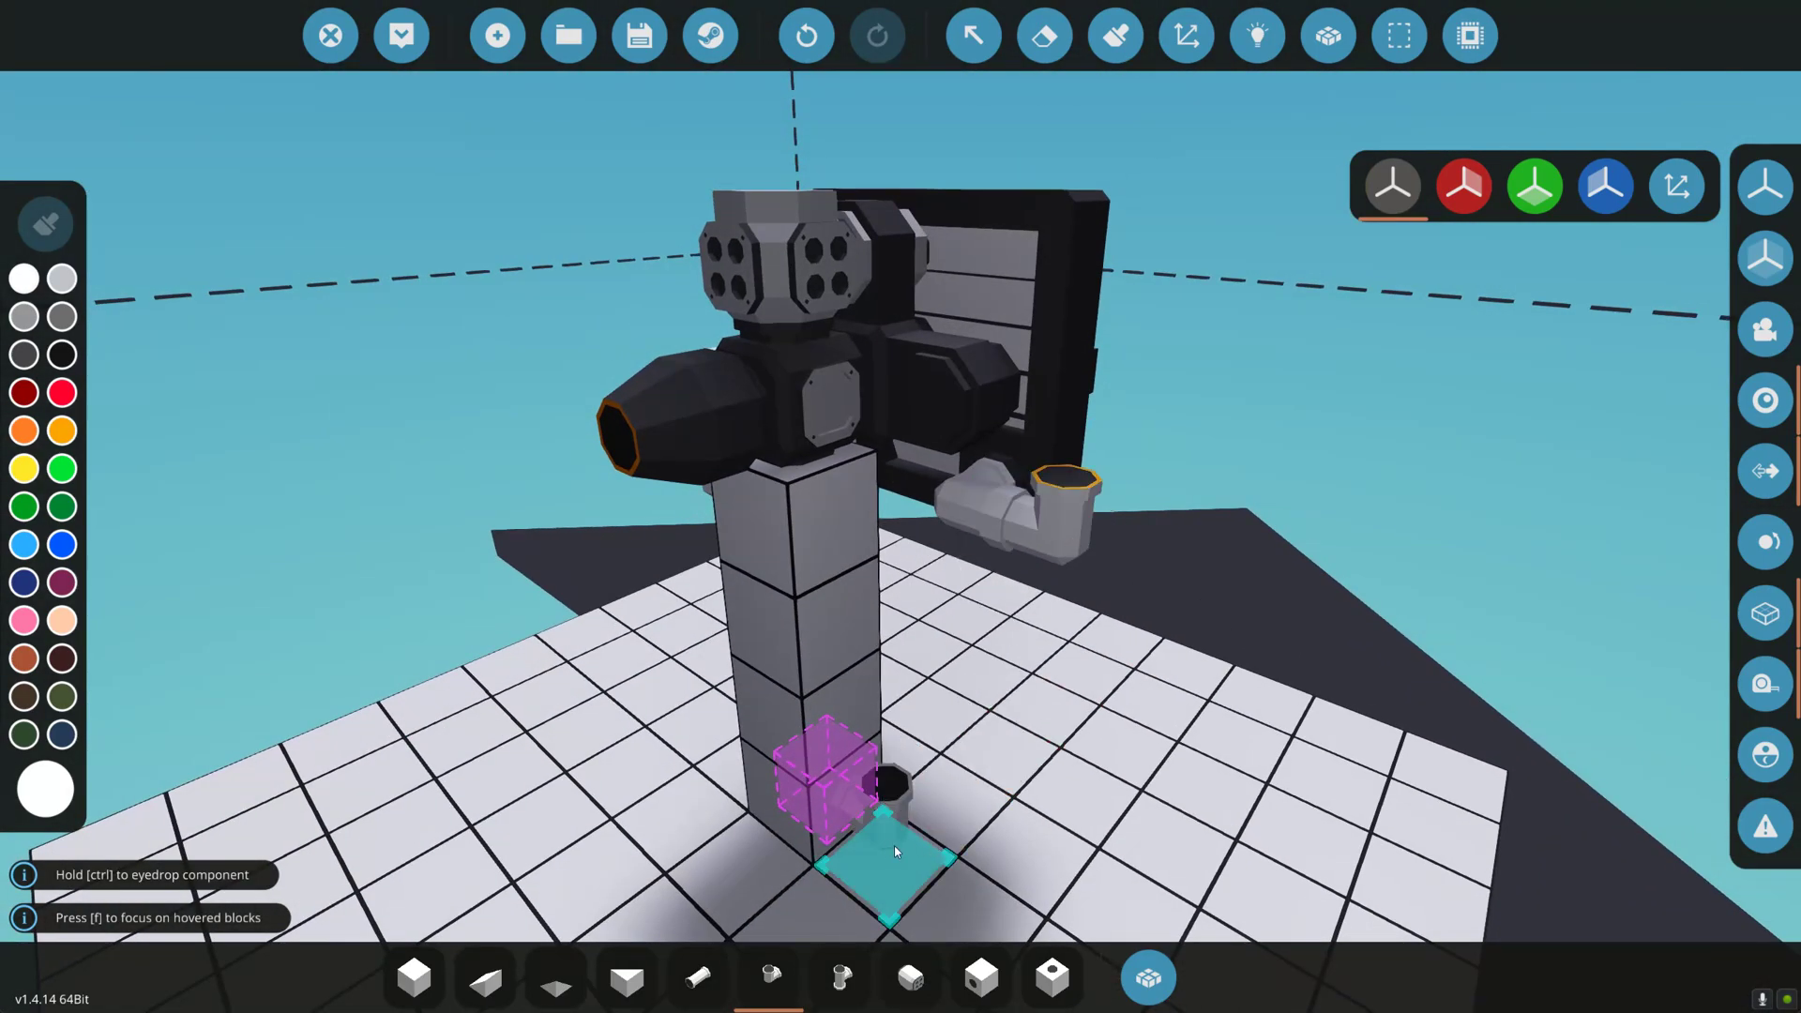
{"action": "left_click", "coordinate": [698, 977]}
{"action": "left_click", "coordinate": [1066, 471]}
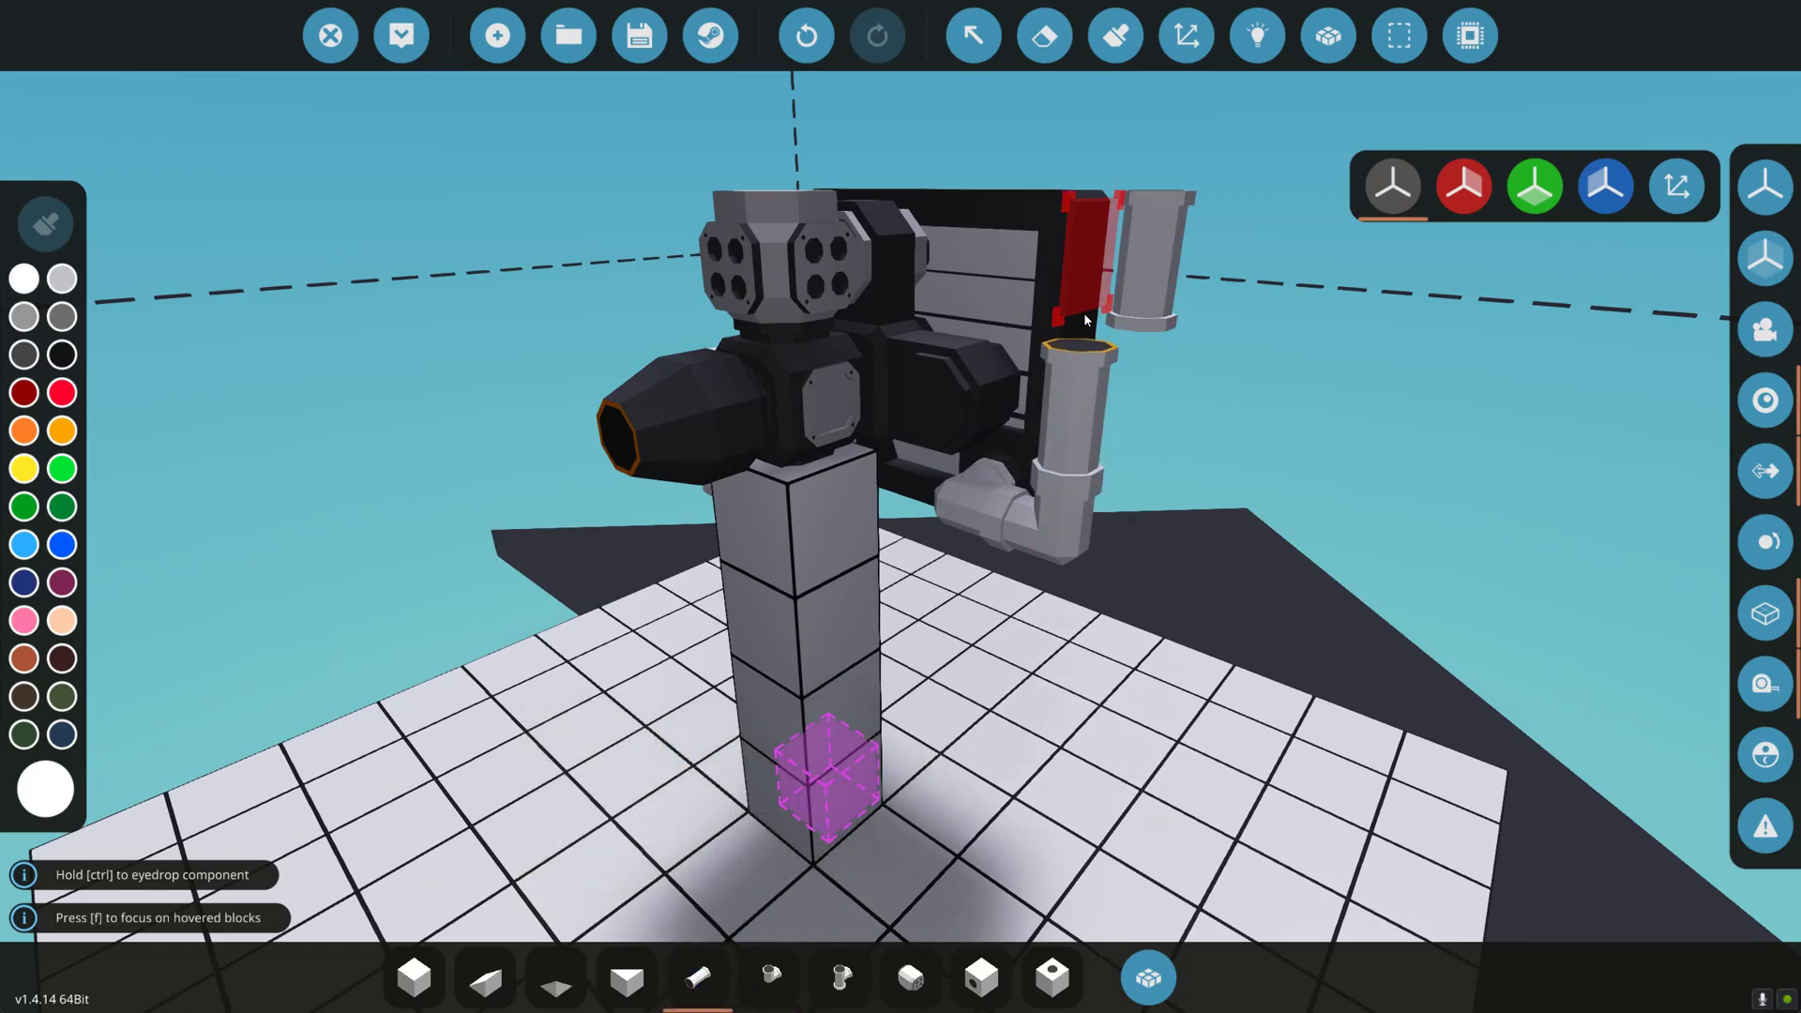
{"action": "left_click", "coordinate": [1070, 343]}
Put a straight pipe on the fluid pump's upper outlet and top both vertical pipes with corner pipes facing each other.
{"action": "key", "text": "w"}
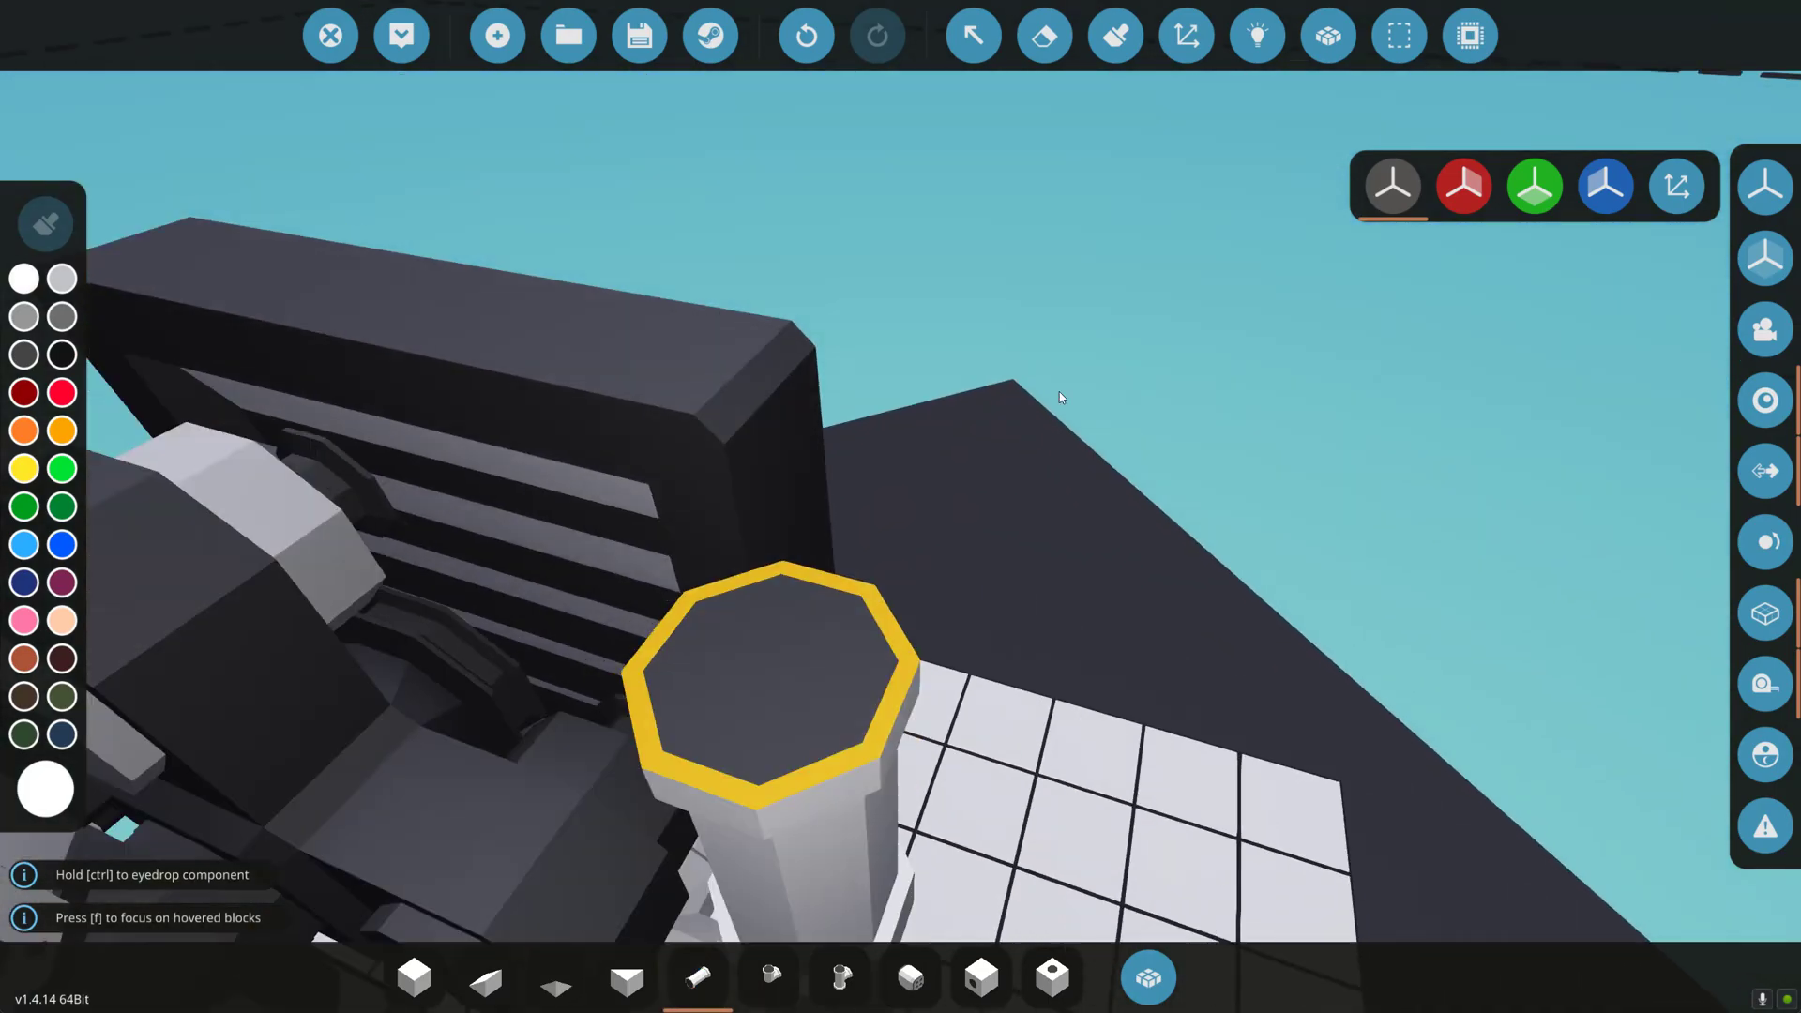
{"action": "key", "text": "s"}
{"action": "left_click", "coordinate": [769, 978]}
{"action": "left_click", "coordinate": [802, 521]}
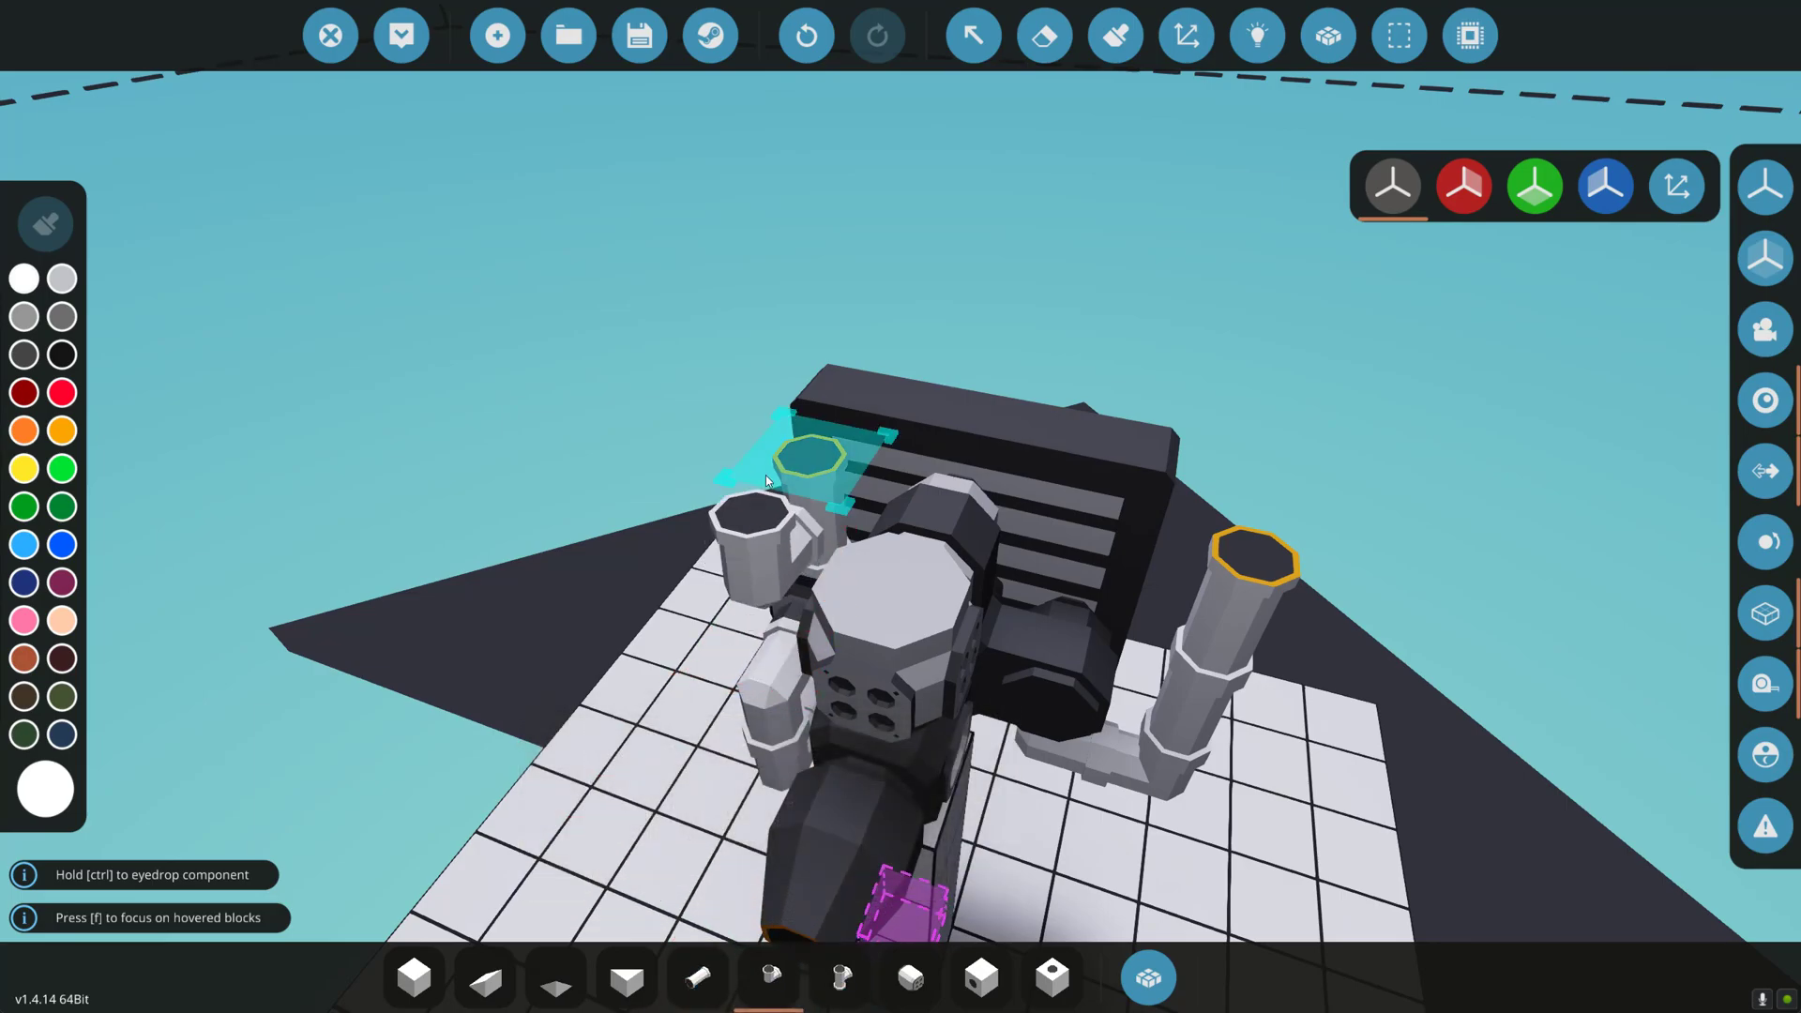
{"action": "key", "text": "j"}
{"action": "key", "text": "j"}
{"action": "key", "text": "j"}
{"action": "left_click", "coordinate": [769, 469]}
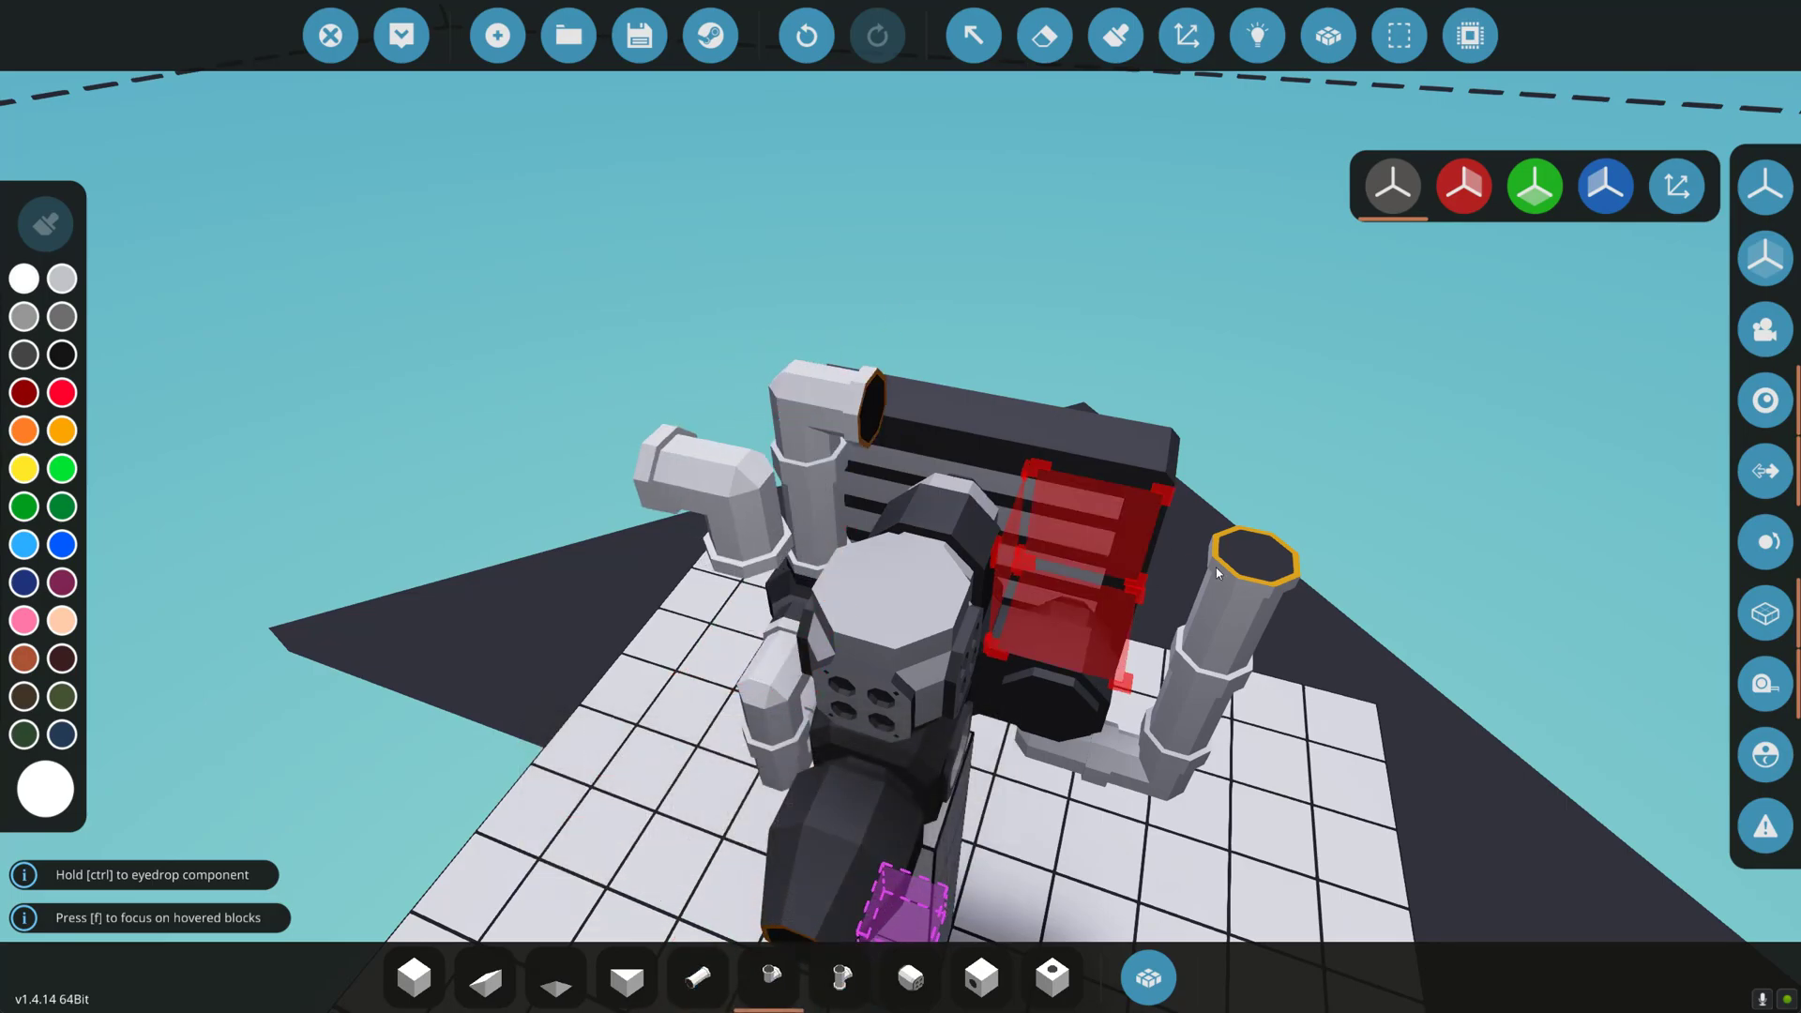
{"action": "key", "text": "e"}
{"action": "key", "text": "e"}
{"action": "left_click", "coordinate": [1224, 572]}
Bridge the two facing corner pipes above the engine with two straight pipes to close the cooling loop.
{"action": "left_click", "coordinate": [697, 978]}
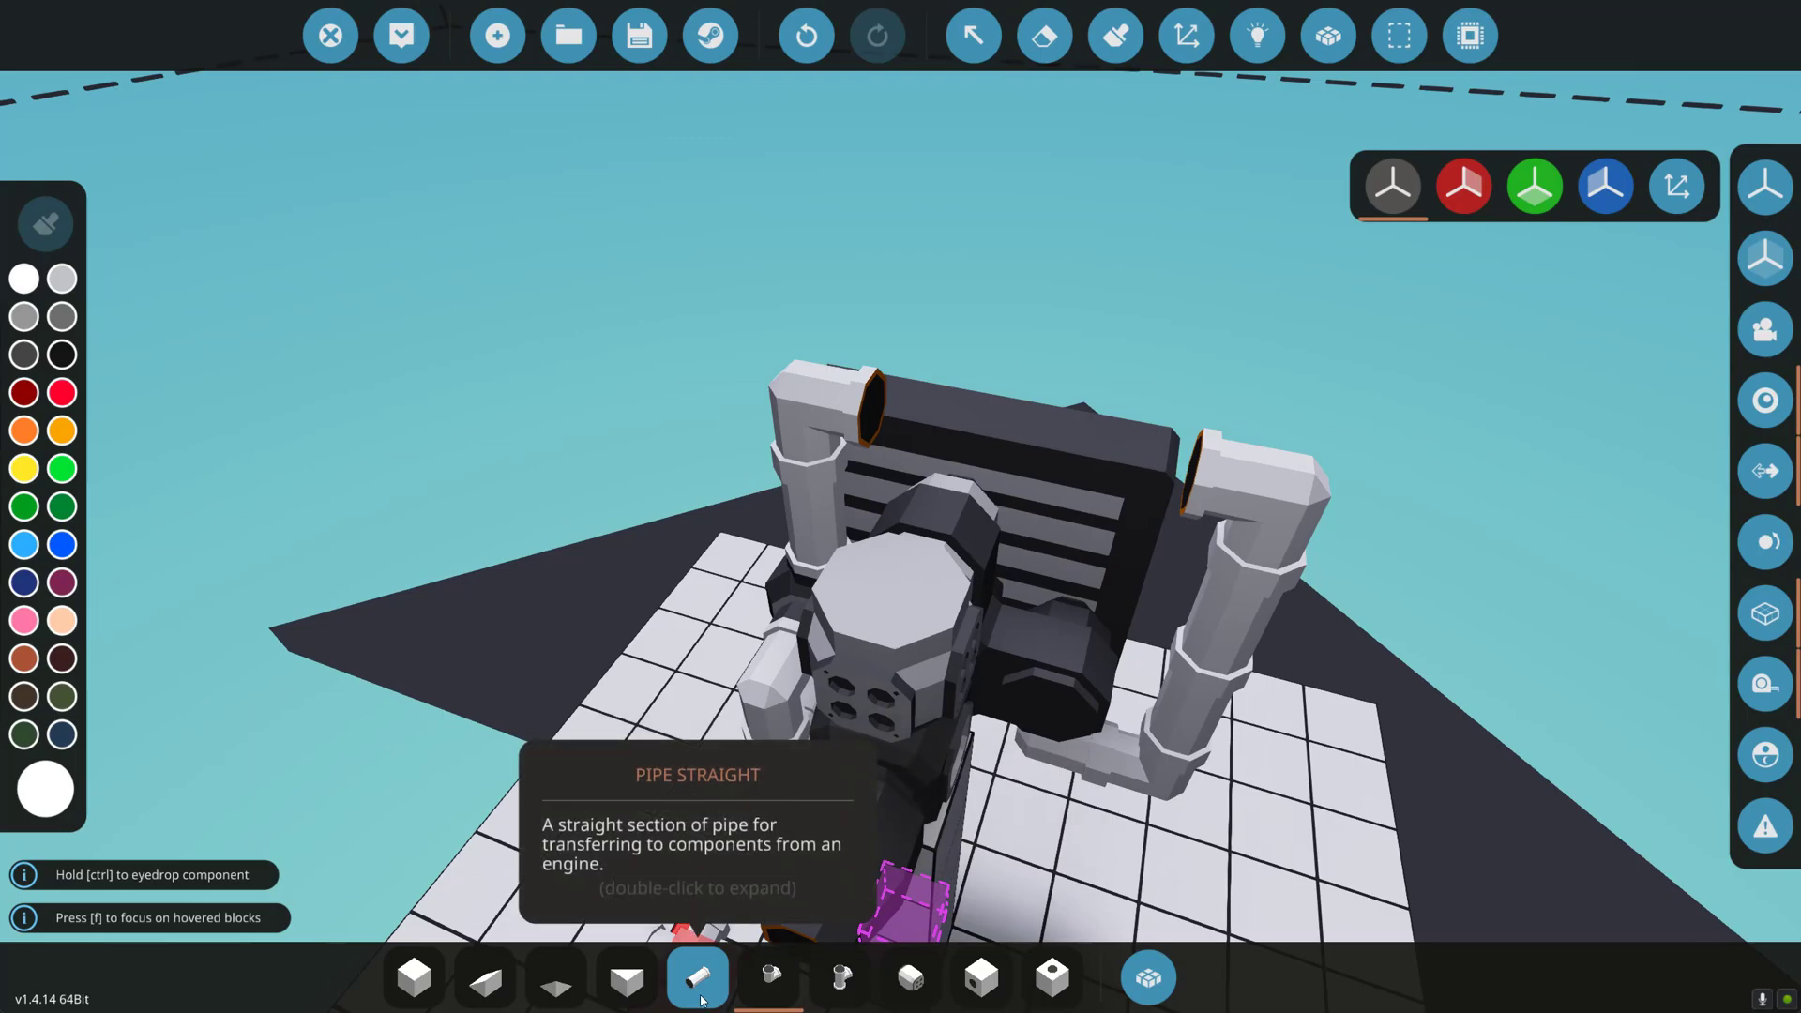
{"action": "left_click", "coordinate": [870, 443]}
{"action": "left_click", "coordinate": [1021, 467]}
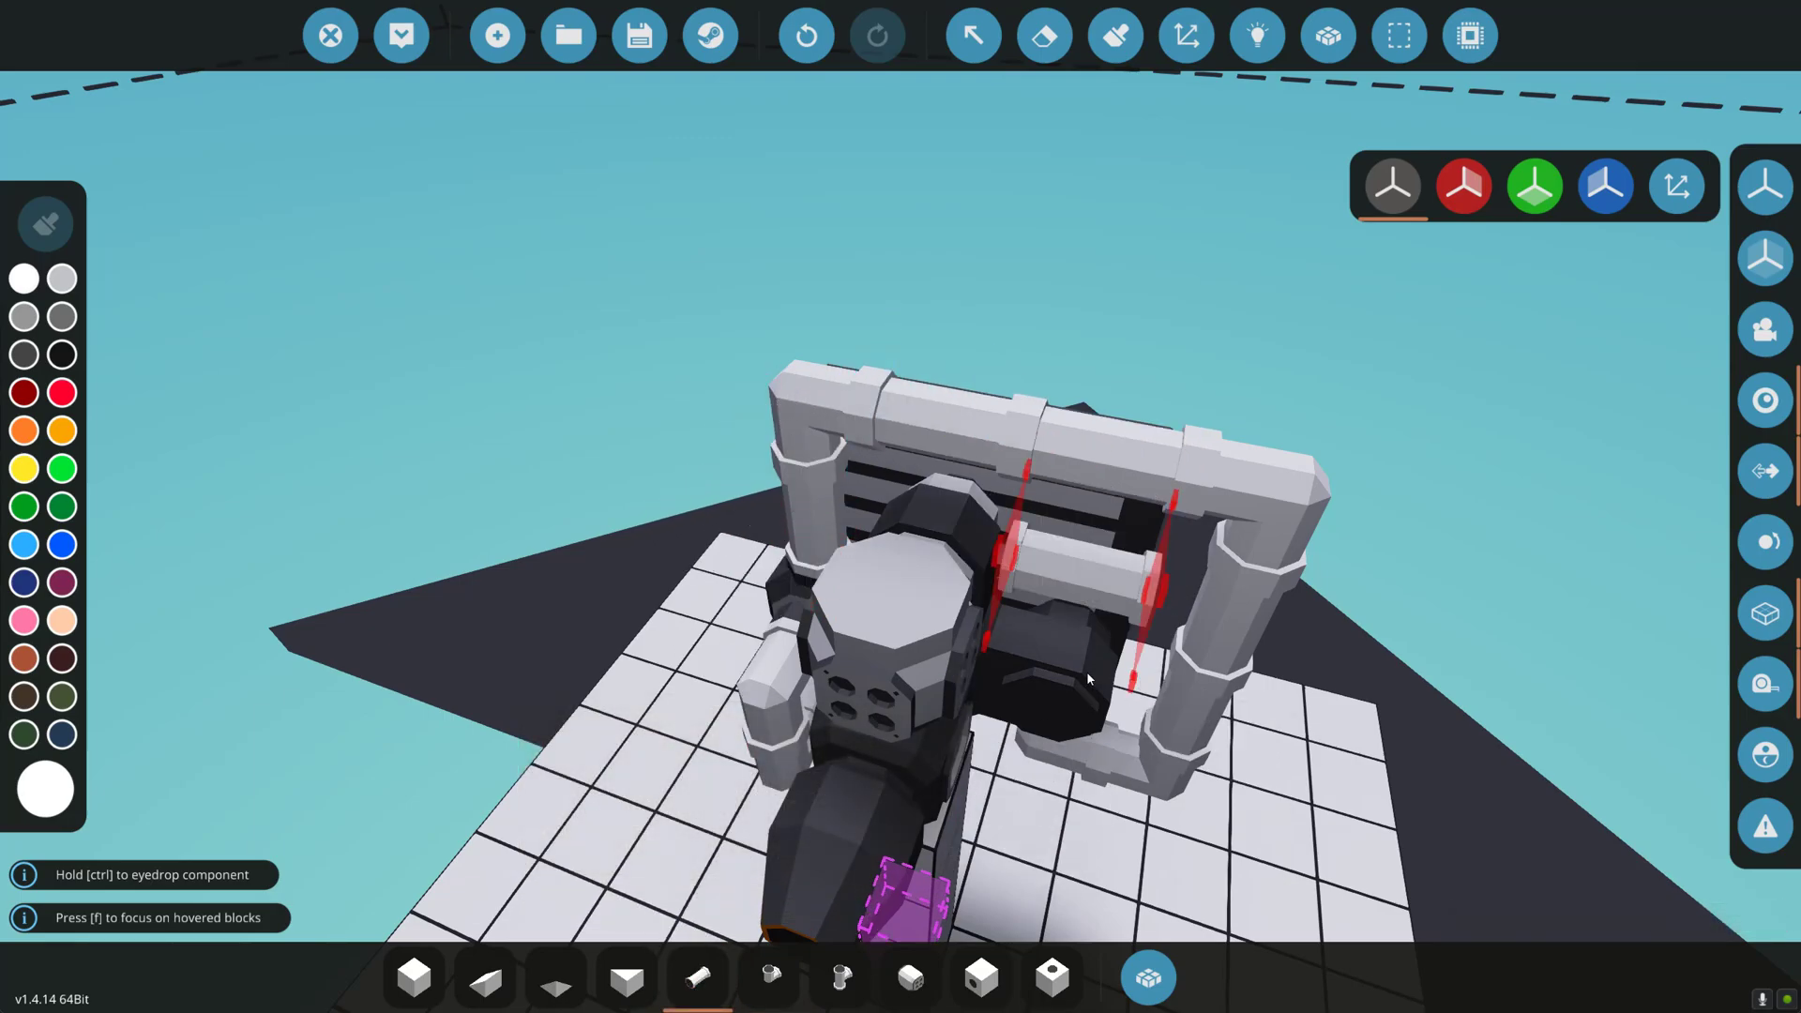
Examine the cooling pipe loop between the fluid pump and radiator from several sides of the engine.
{"action": "left_click_drag", "start_coordinate": [1086, 672], "coordinate": [901, 762]}
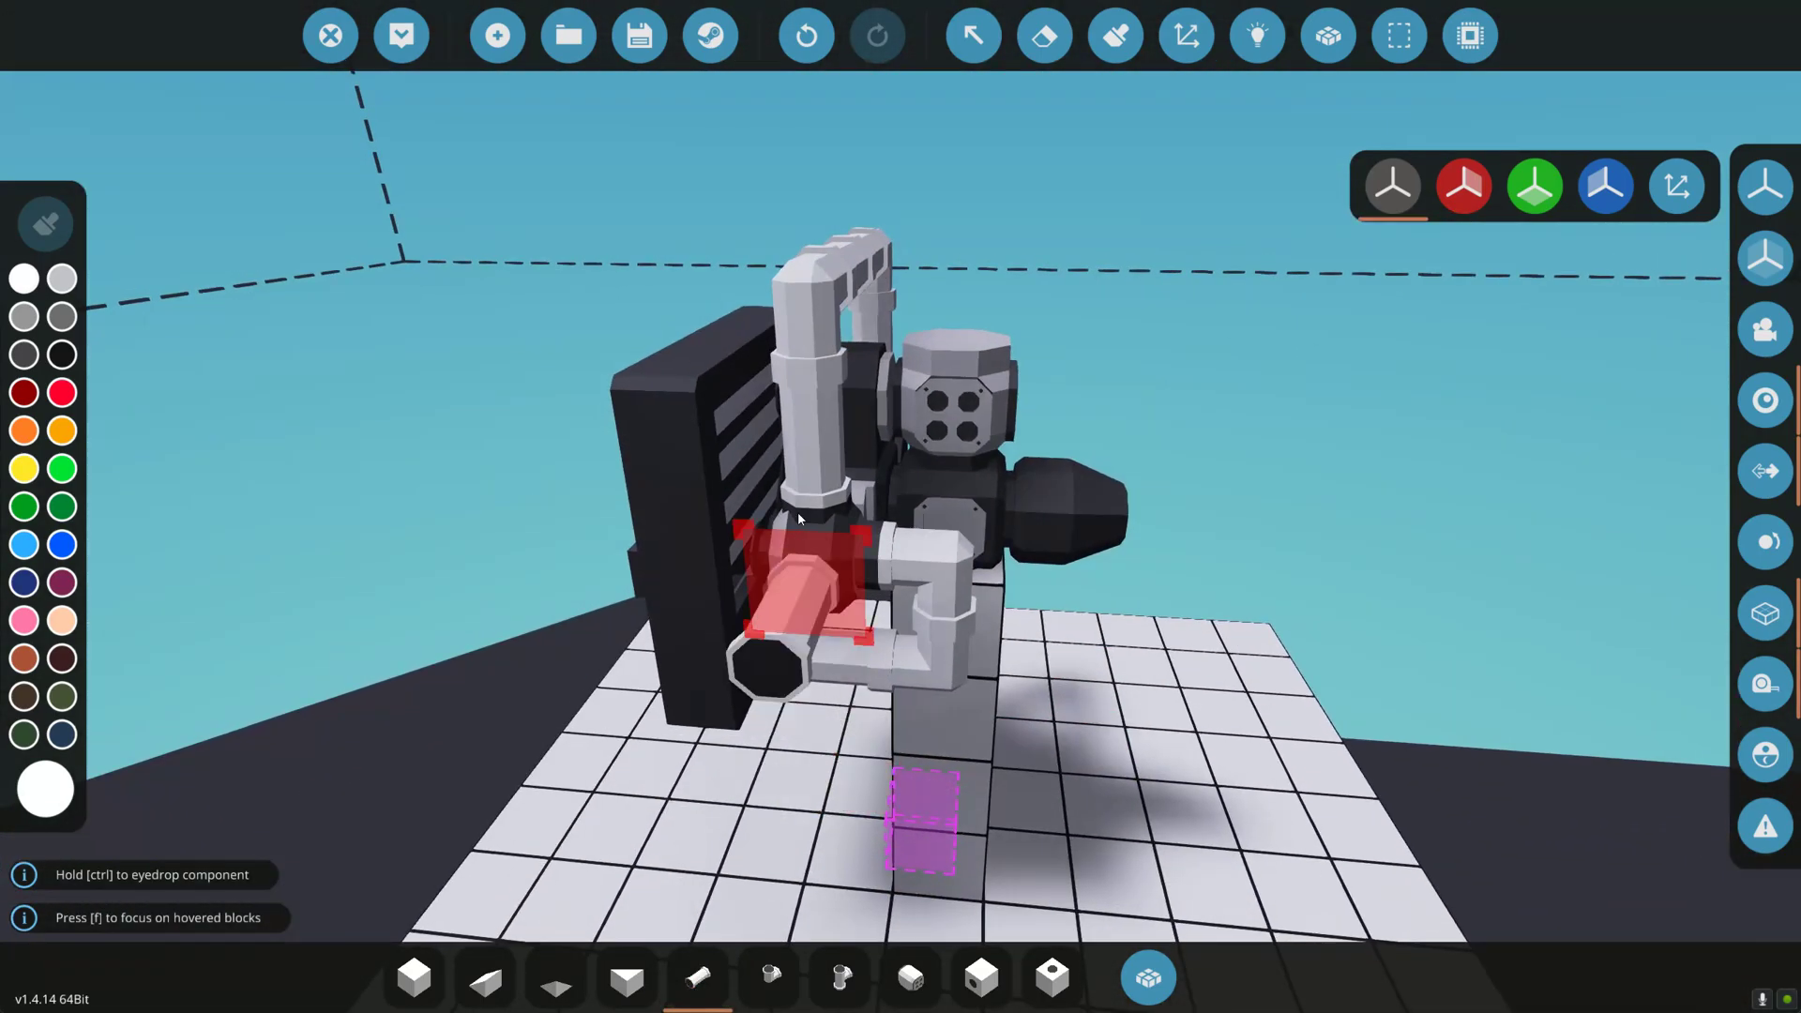
{"action": "left_click_drag", "start_coordinate": [928, 699], "coordinate": [1313, 657]}
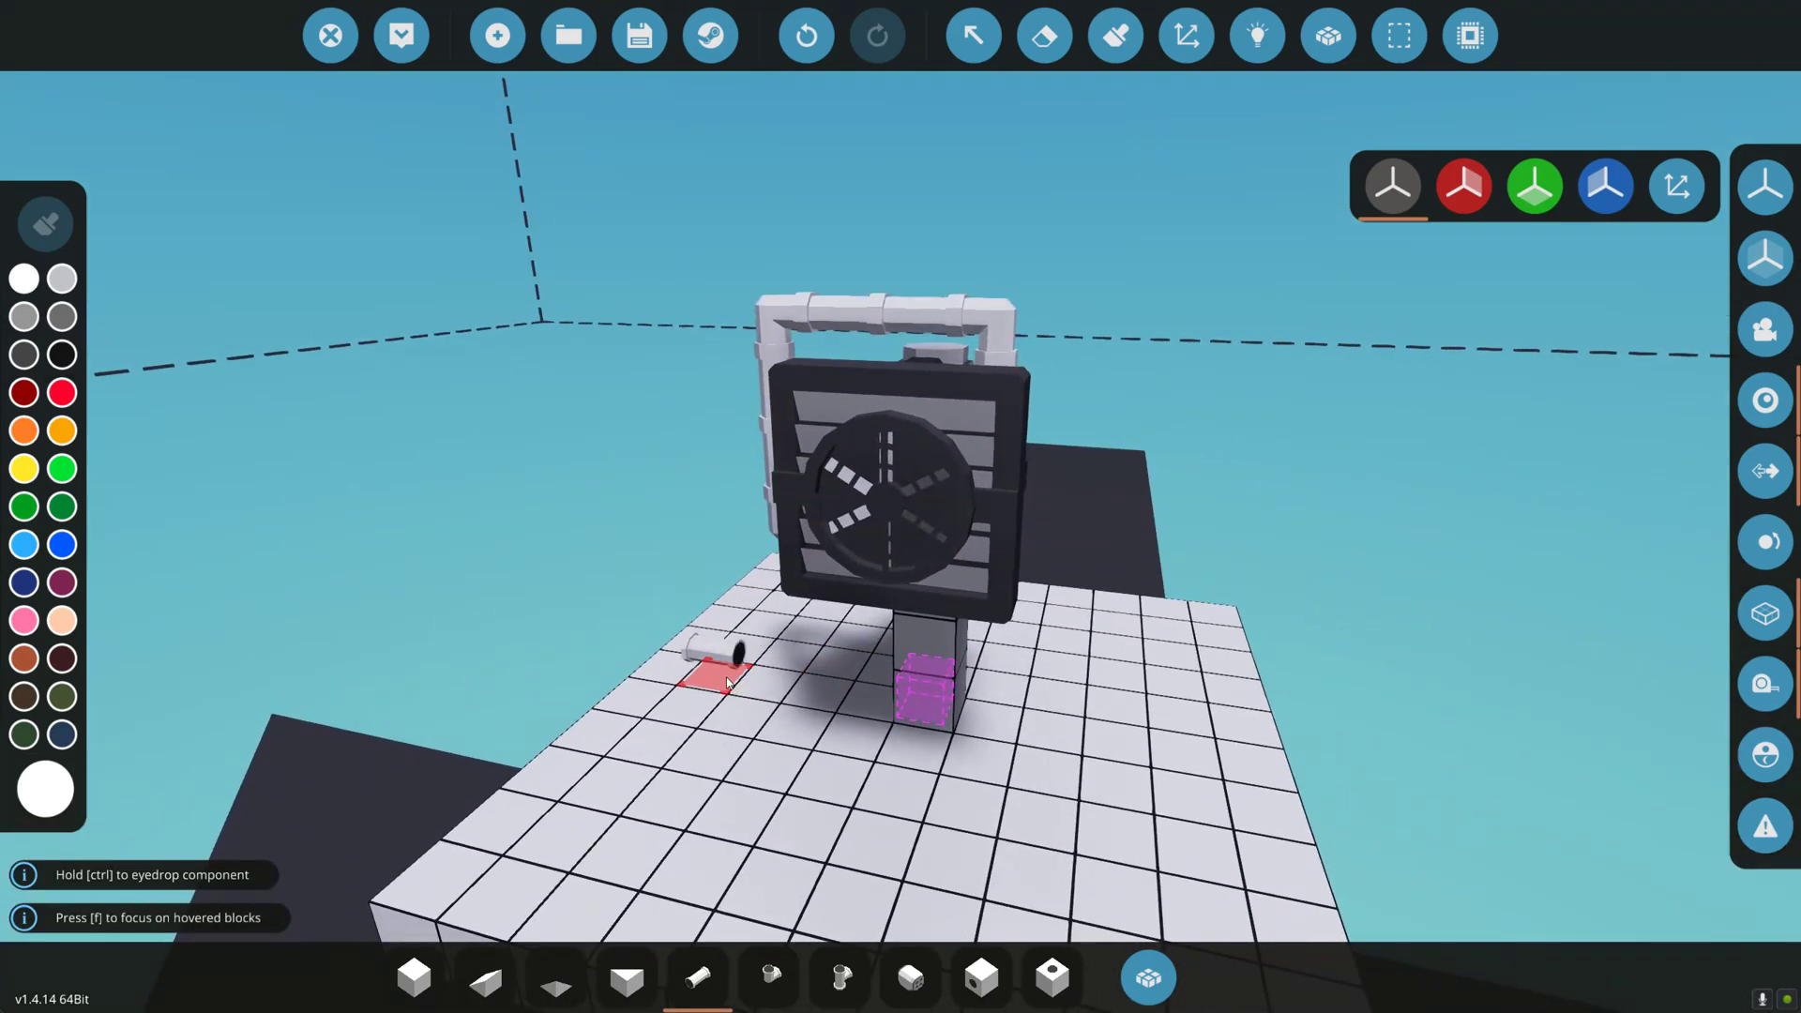
{"action": "left_click_drag", "start_coordinate": [727, 683], "coordinate": [816, 643]}
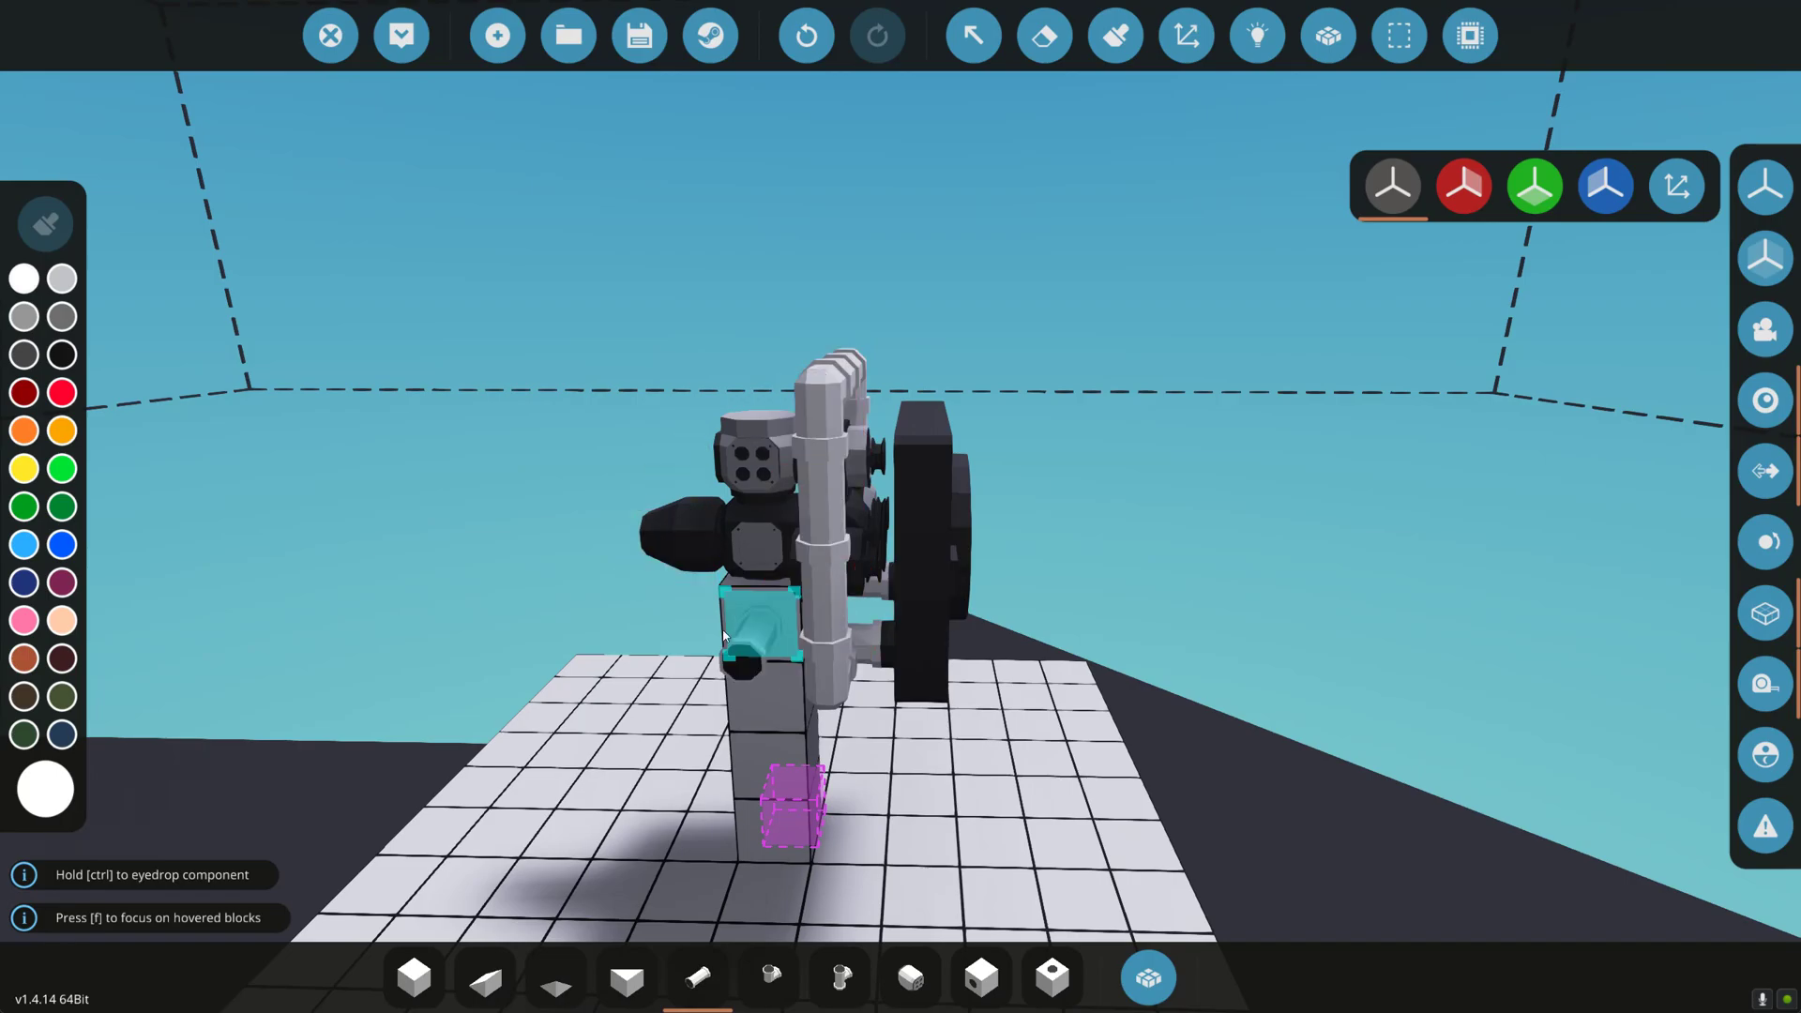
{"action": "left_click_drag", "start_coordinate": [721, 635], "coordinate": [713, 636]}
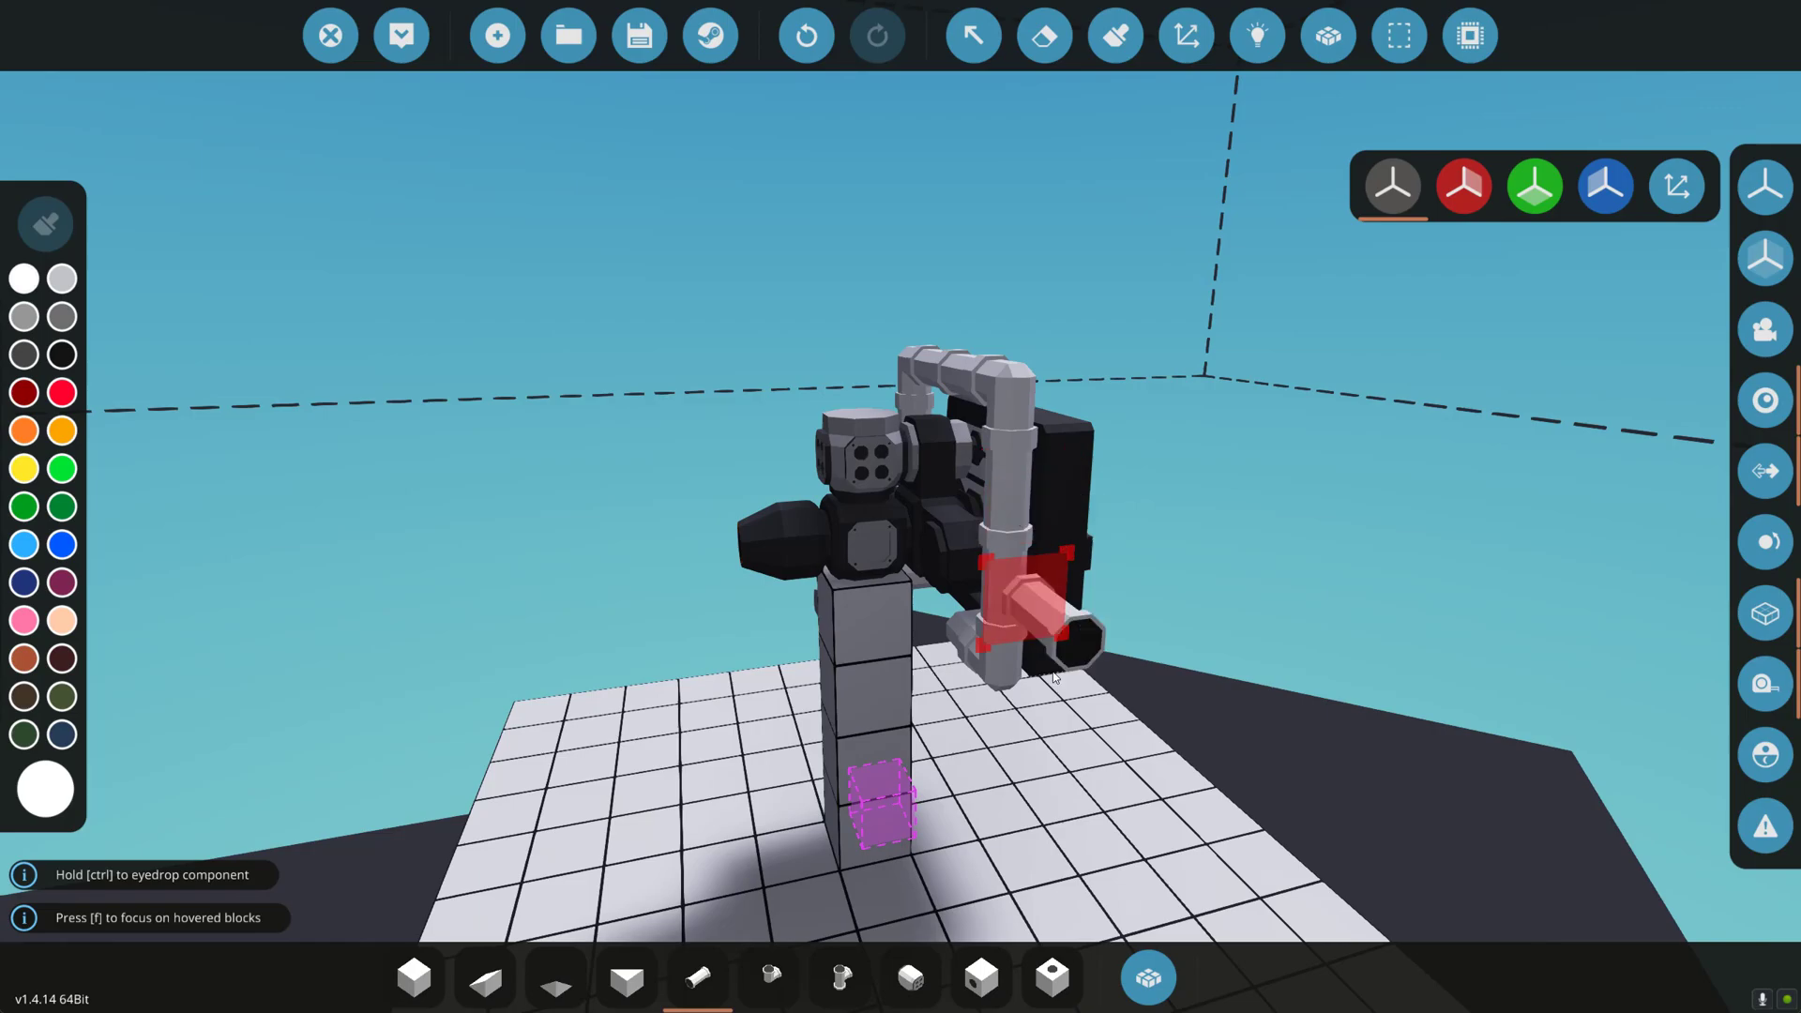
{"action": "key", "text": "d"}
{"action": "key", "text": "d"}
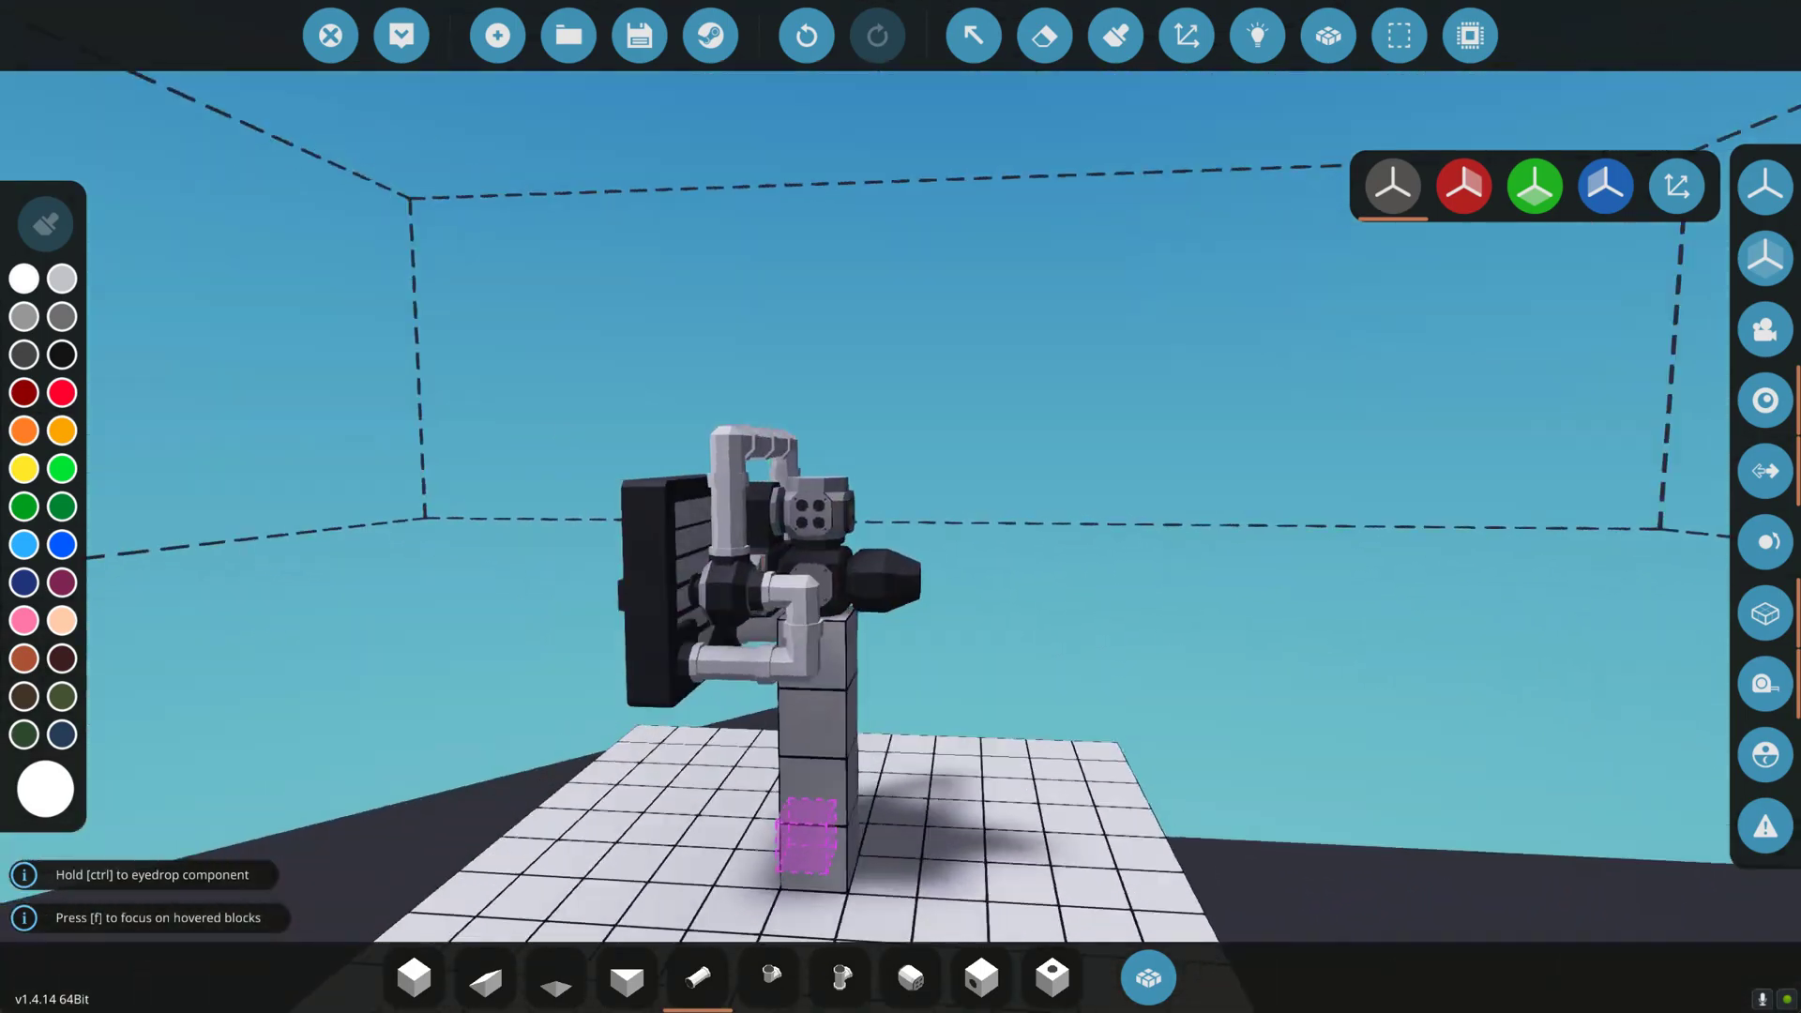
{"action": "key", "text": "w"}
{"action": "key", "text": "s"}
Search the component inventory for "mod", choose the Modular Engine Fuel Manifold and attach it to the cylinder's pump-side face.
{"action": "left_click", "coordinate": [1153, 976]}
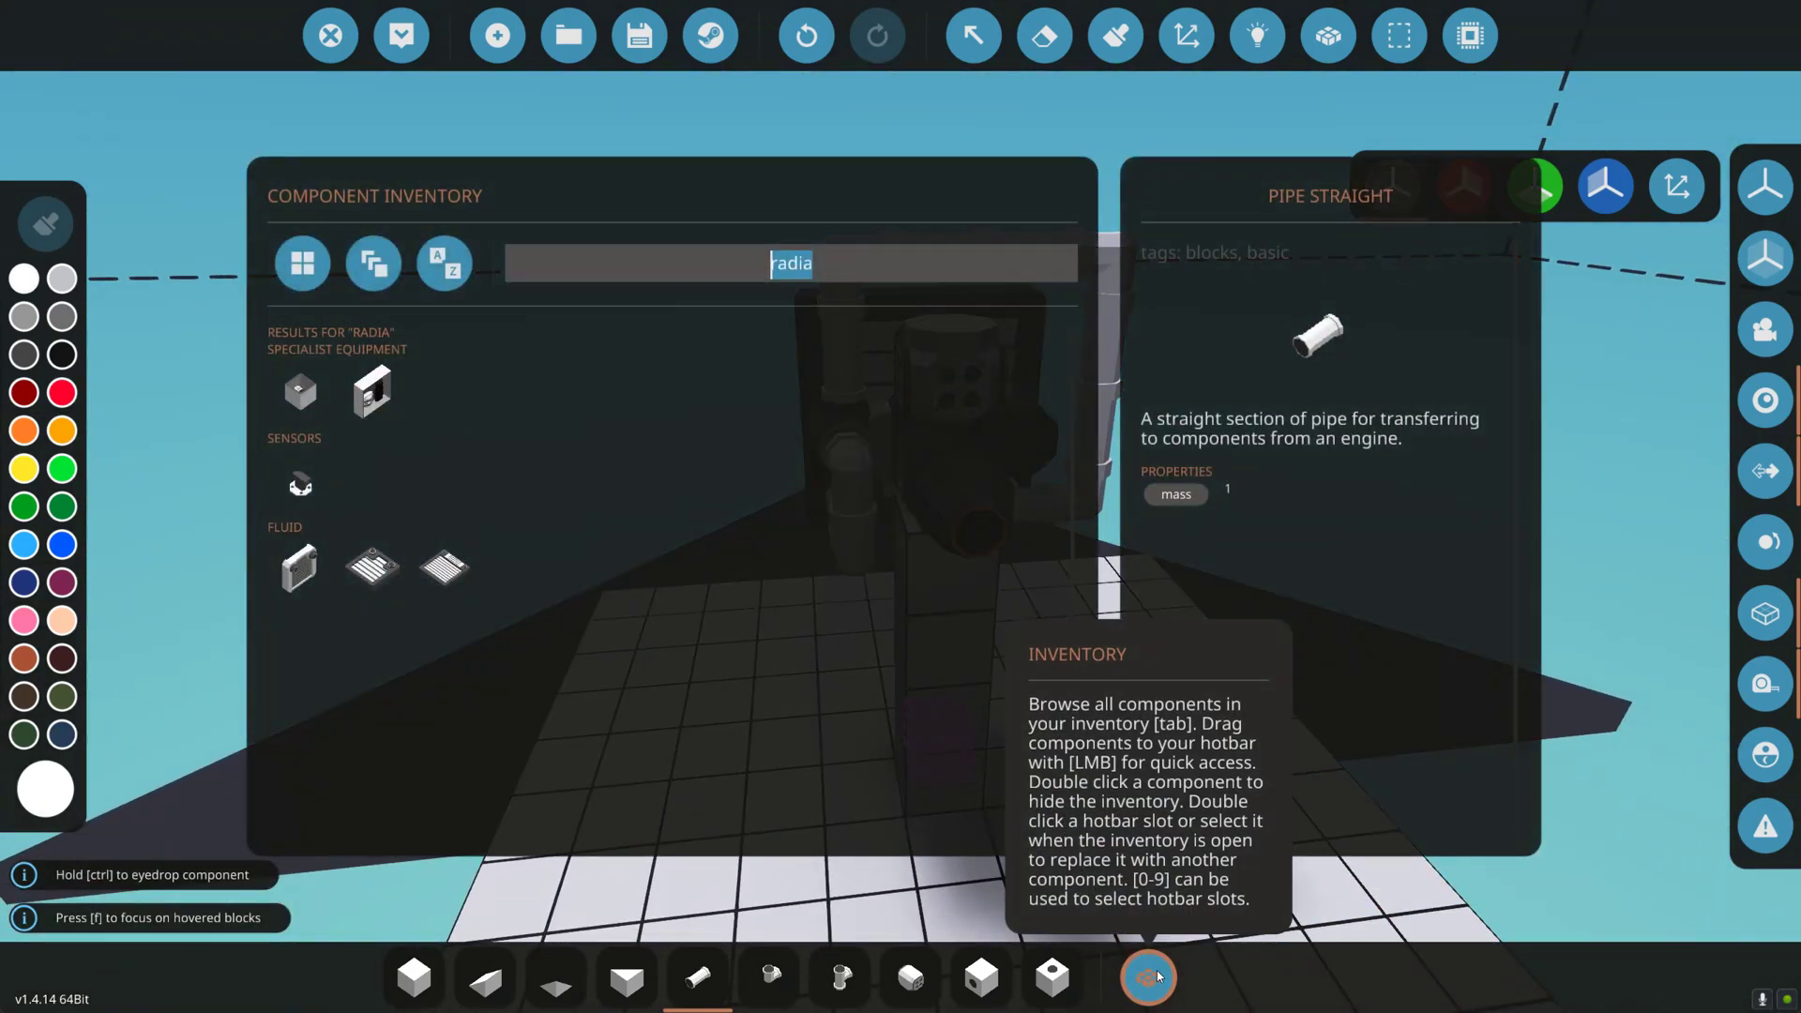
{"action": "type", "text": "mod"}
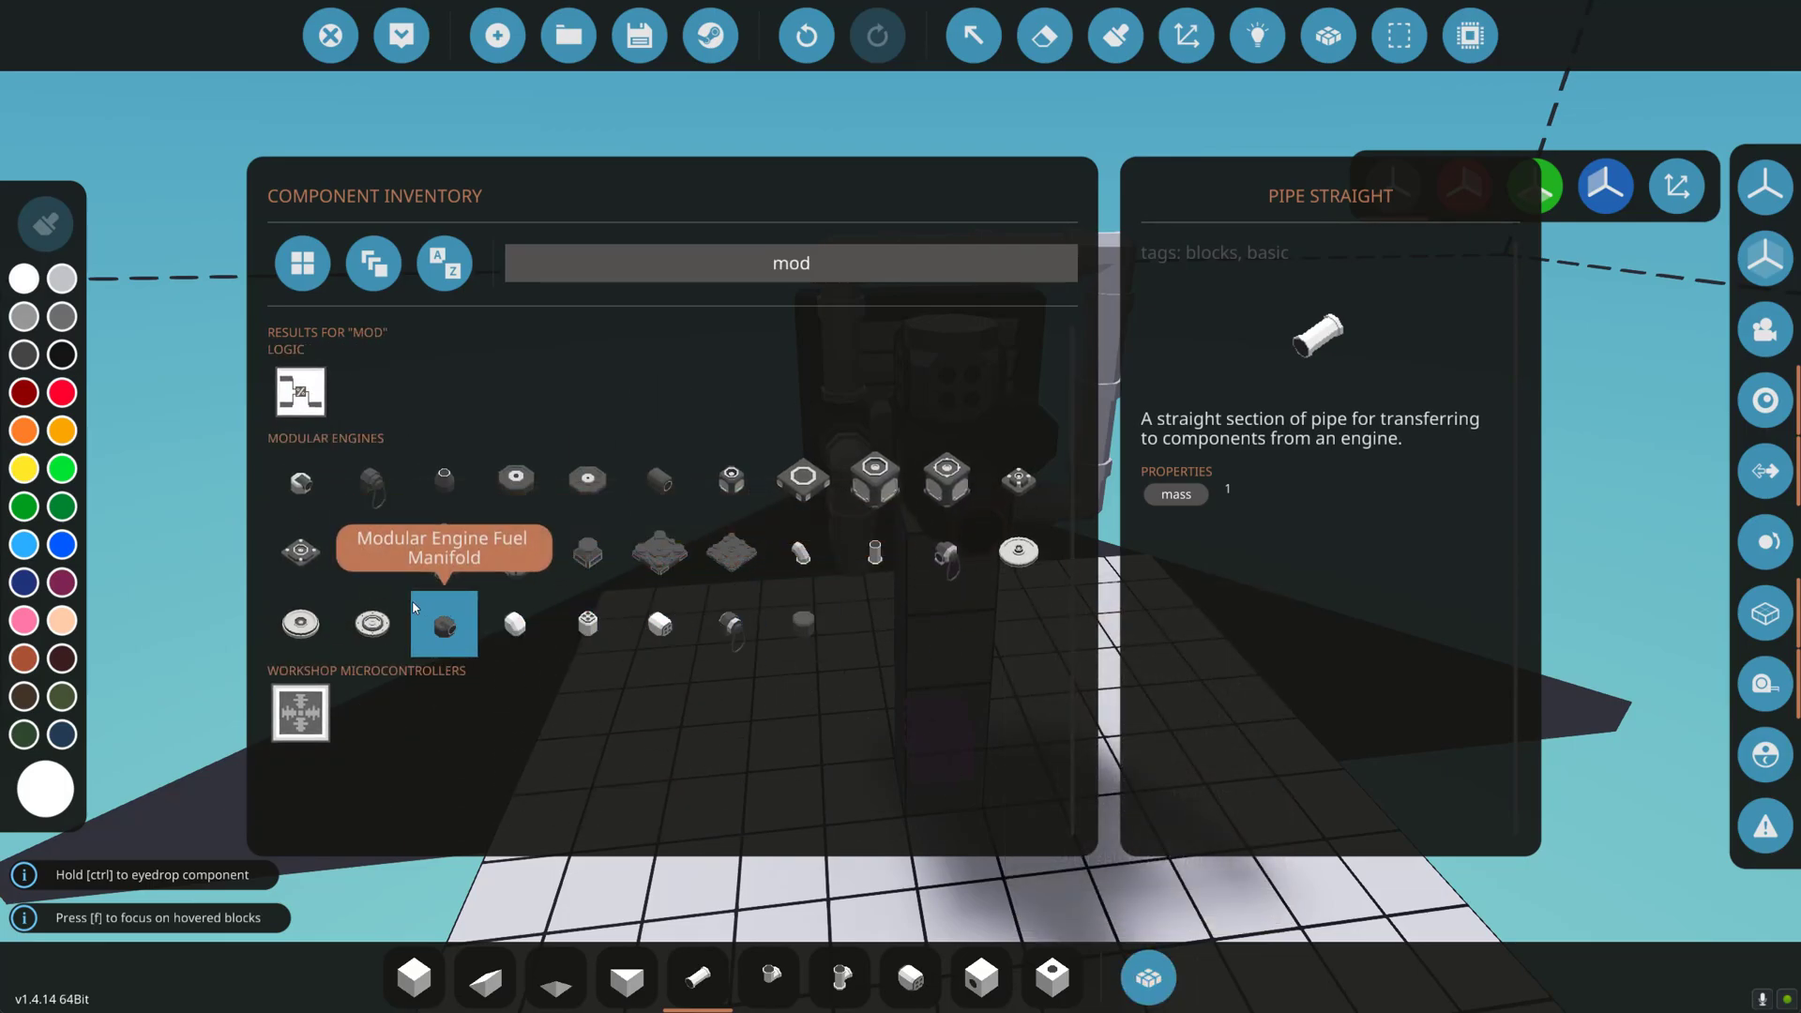
{"action": "left_click", "coordinate": [428, 625]}
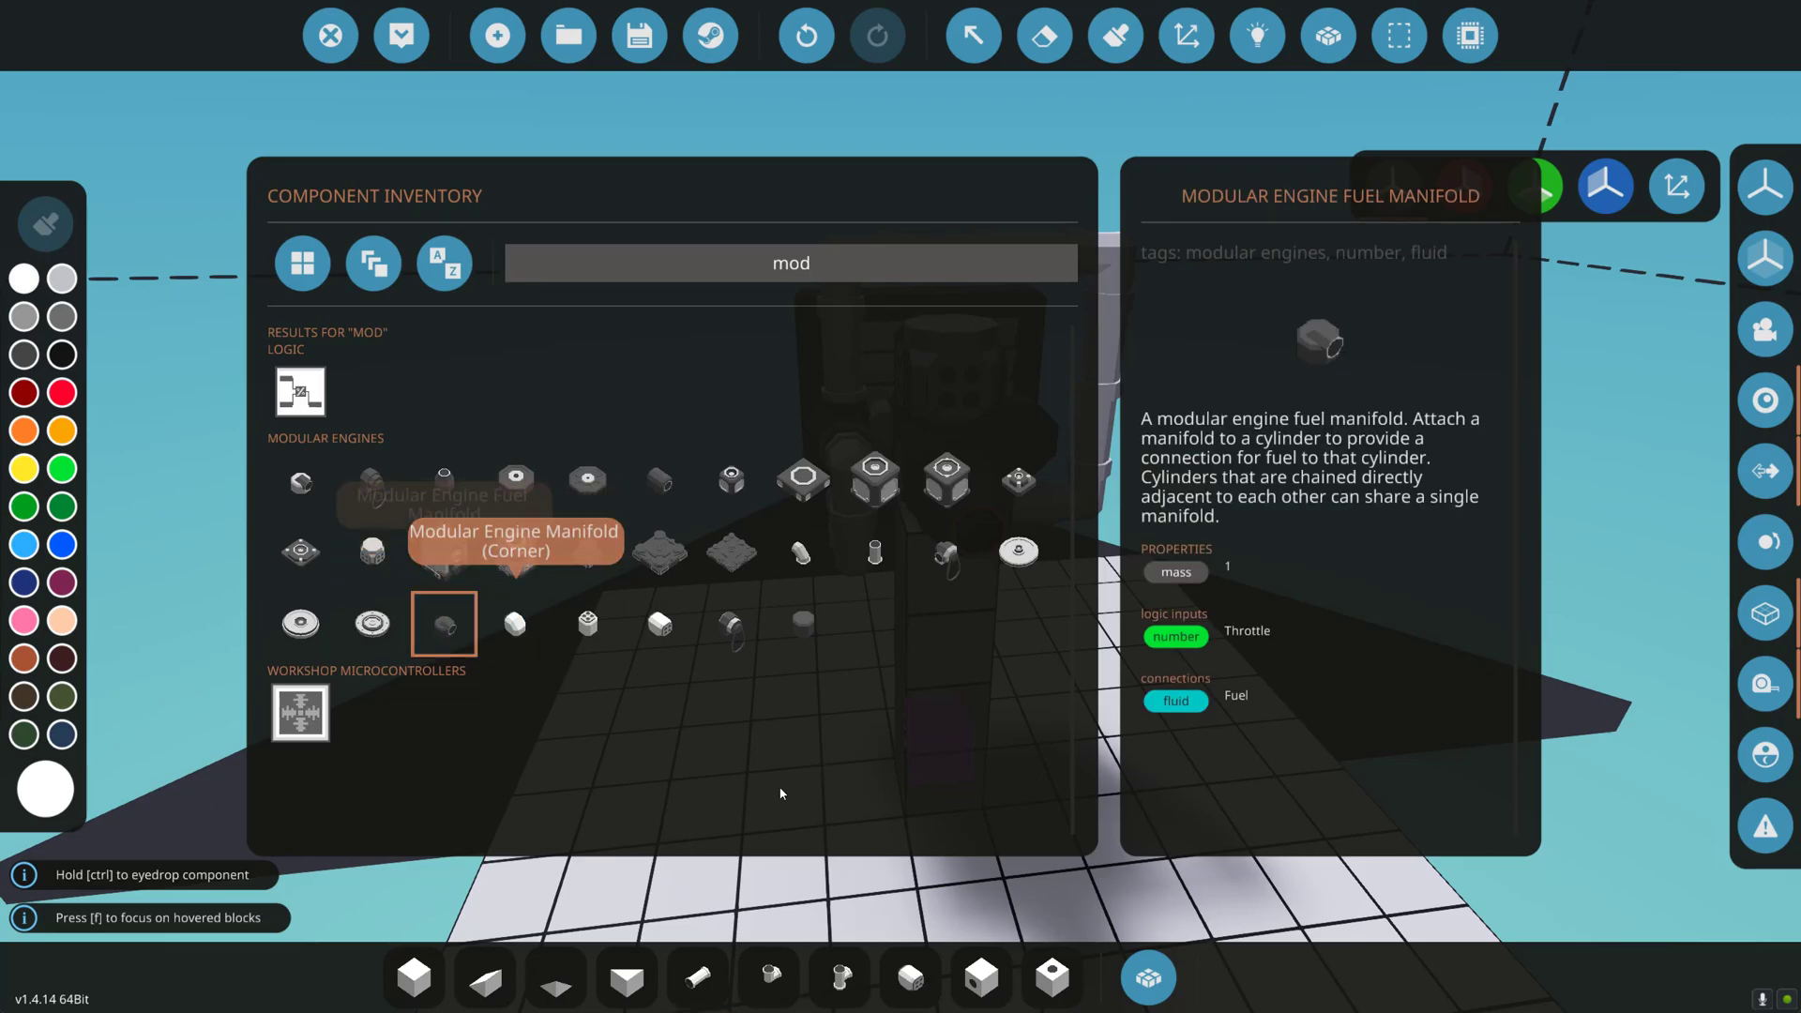
{"action": "left_click", "coordinate": [1150, 976]}
{"action": "key", "text": "a"}
{"action": "key", "text": "w"}
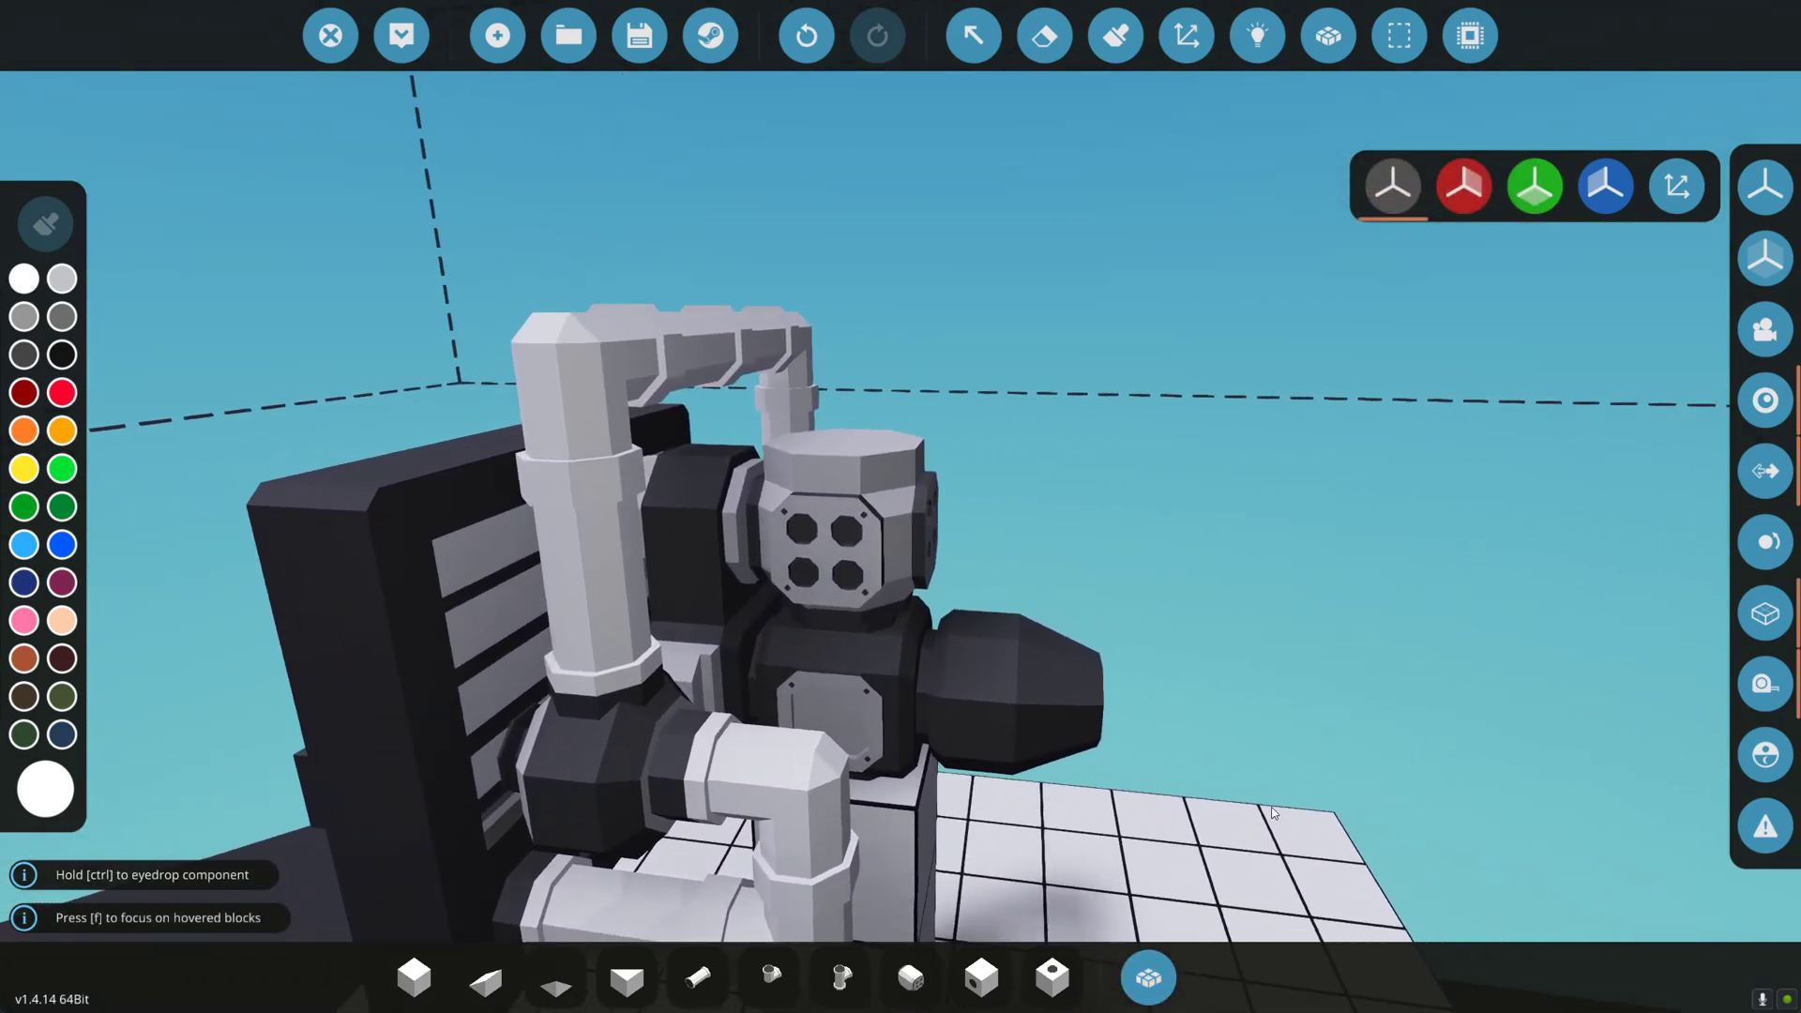
{"action": "key", "text": "s"}
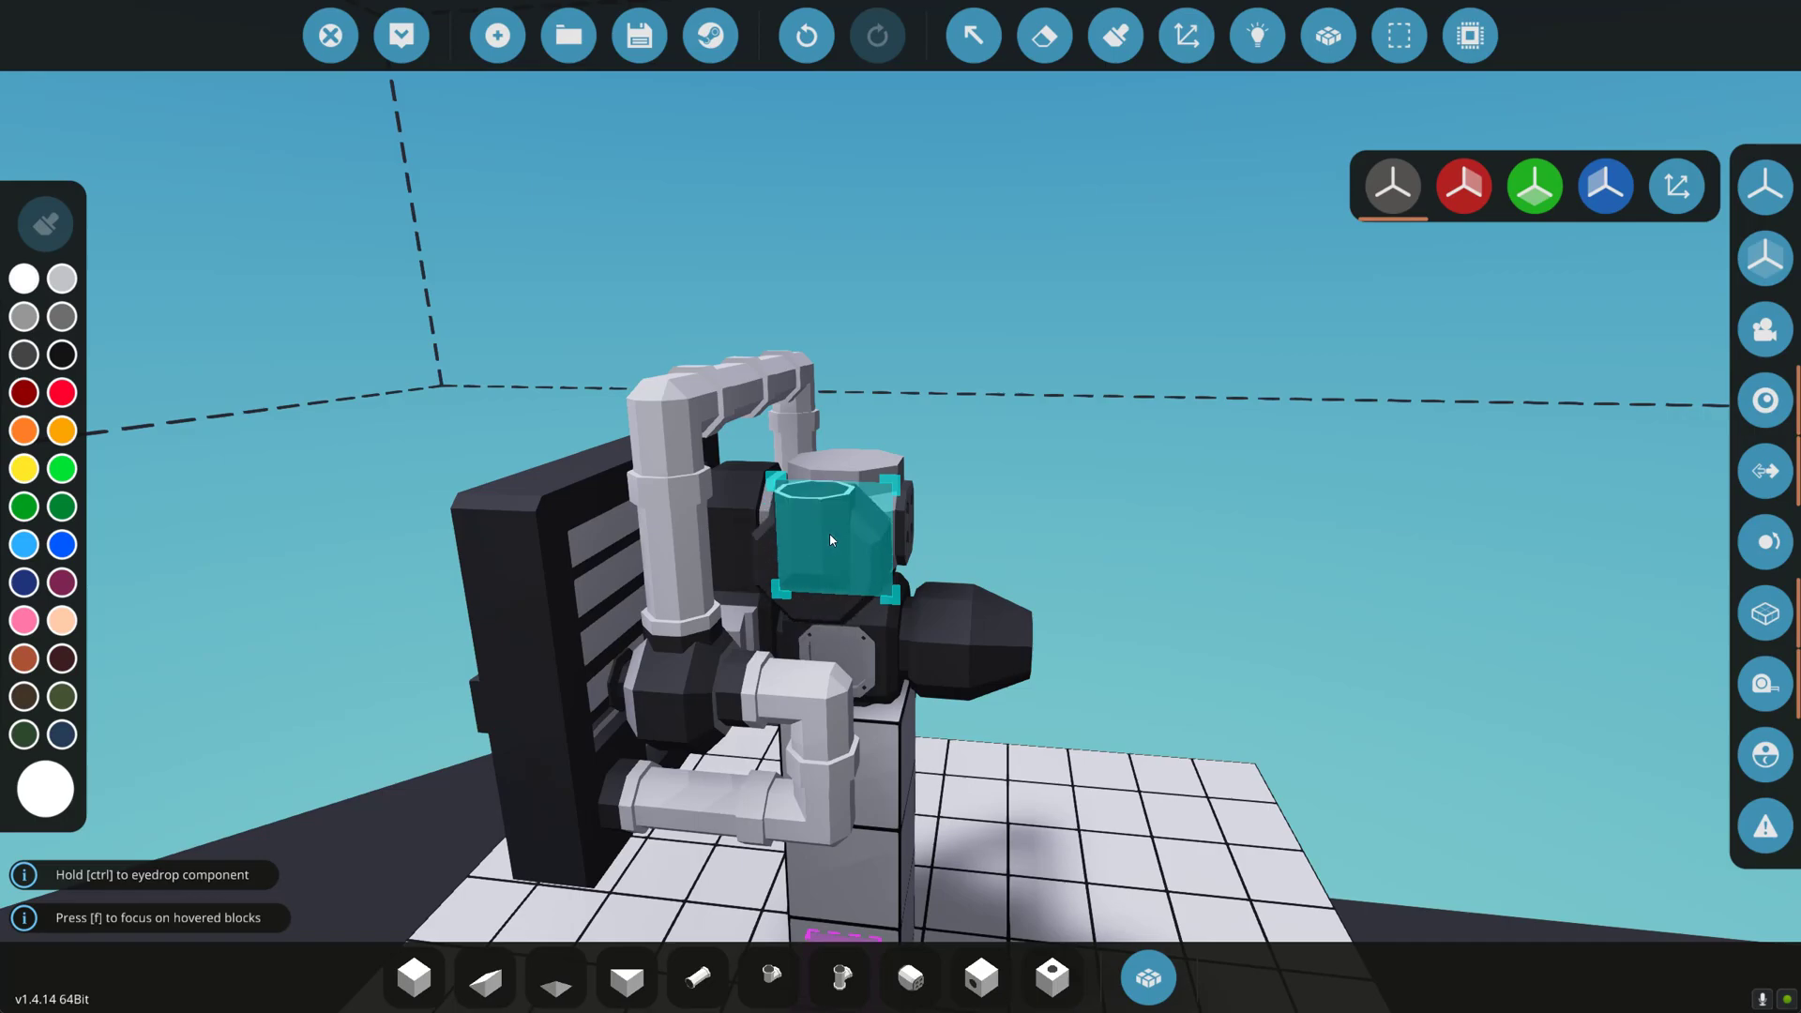
Search the component inventory for "tank", choose the Fluid Tank Small, rotate it and place it on the fuel manifold's fluid port.
{"action": "left_click", "coordinate": [1147, 979]}
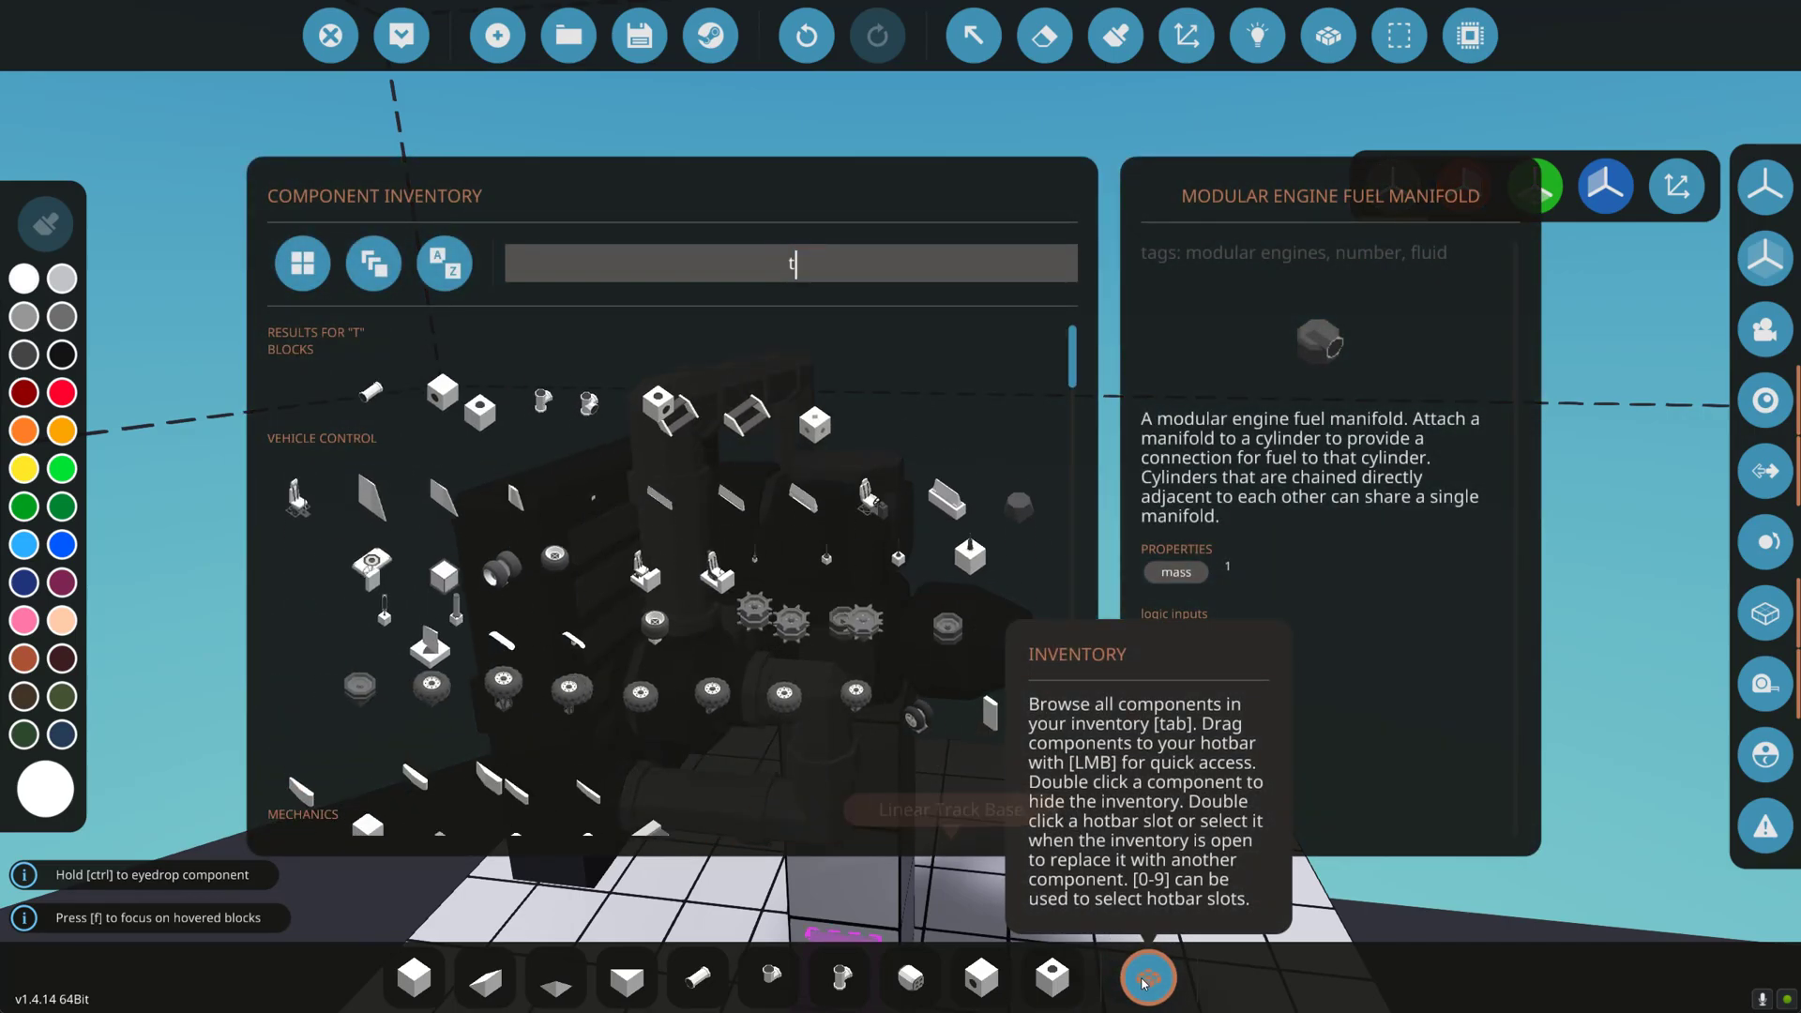
{"action": "type", "text": "ank"}
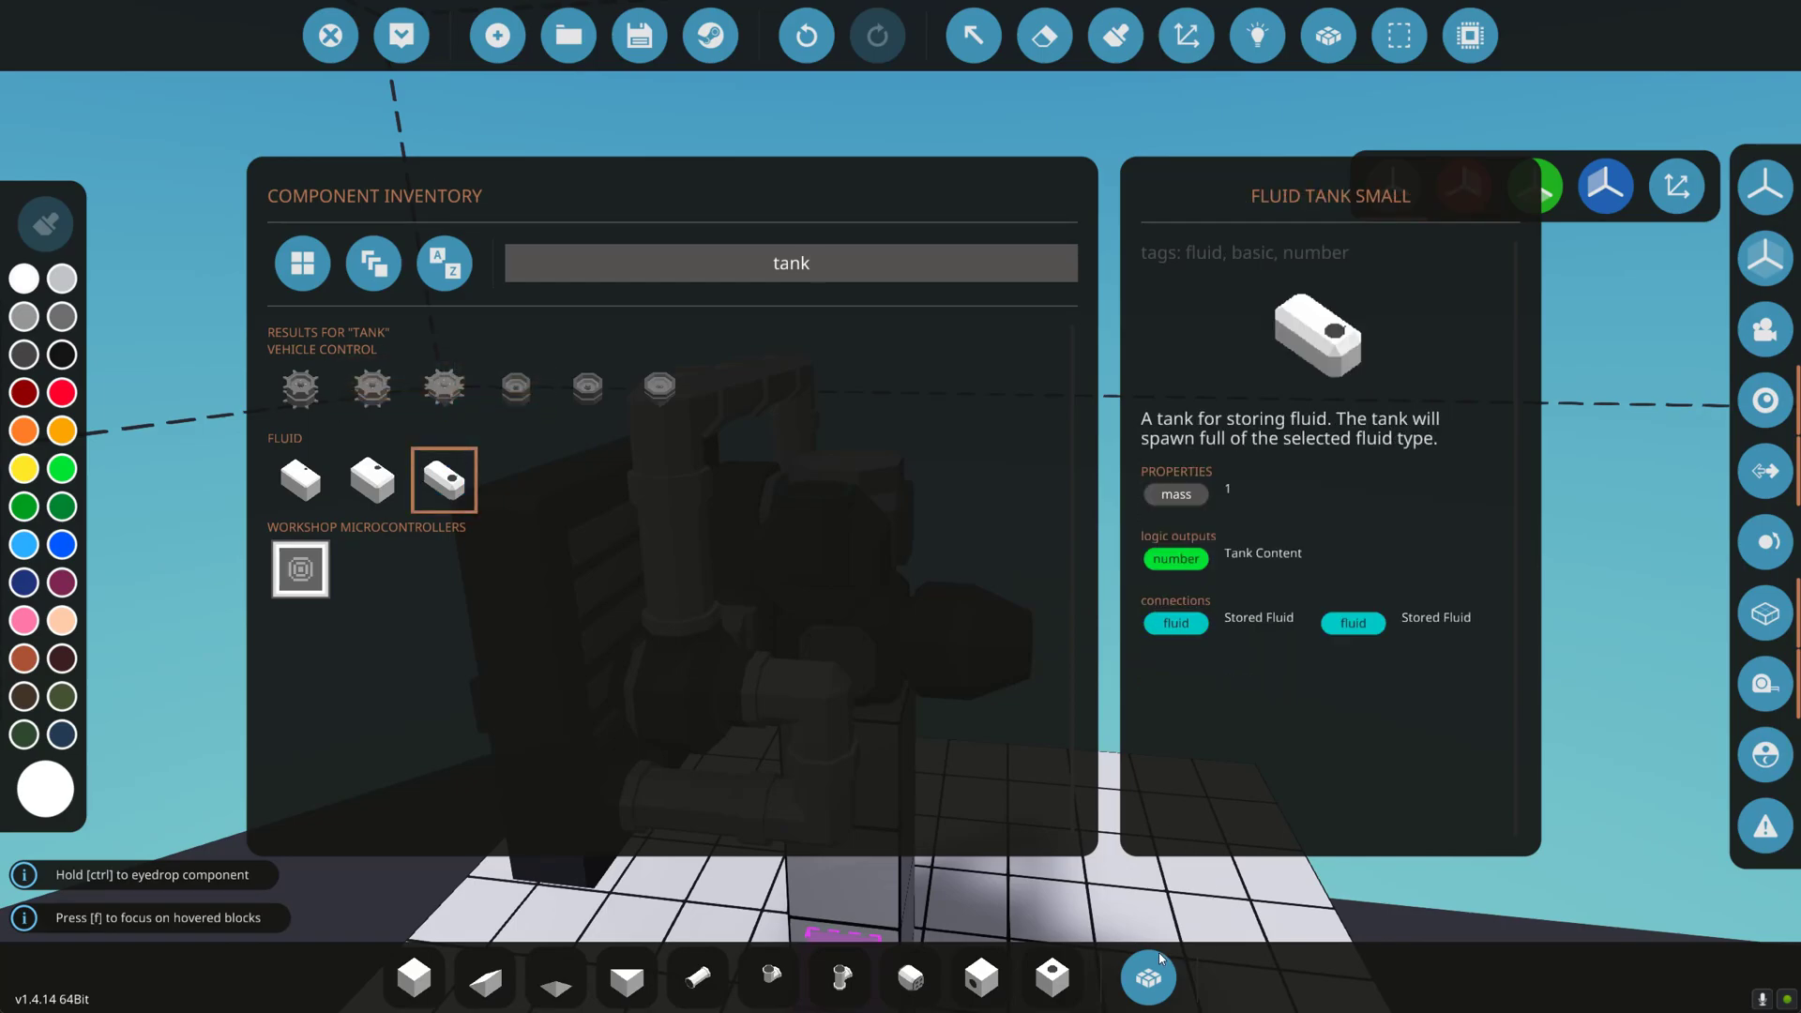
{"action": "left_click", "coordinate": [1160, 957]}
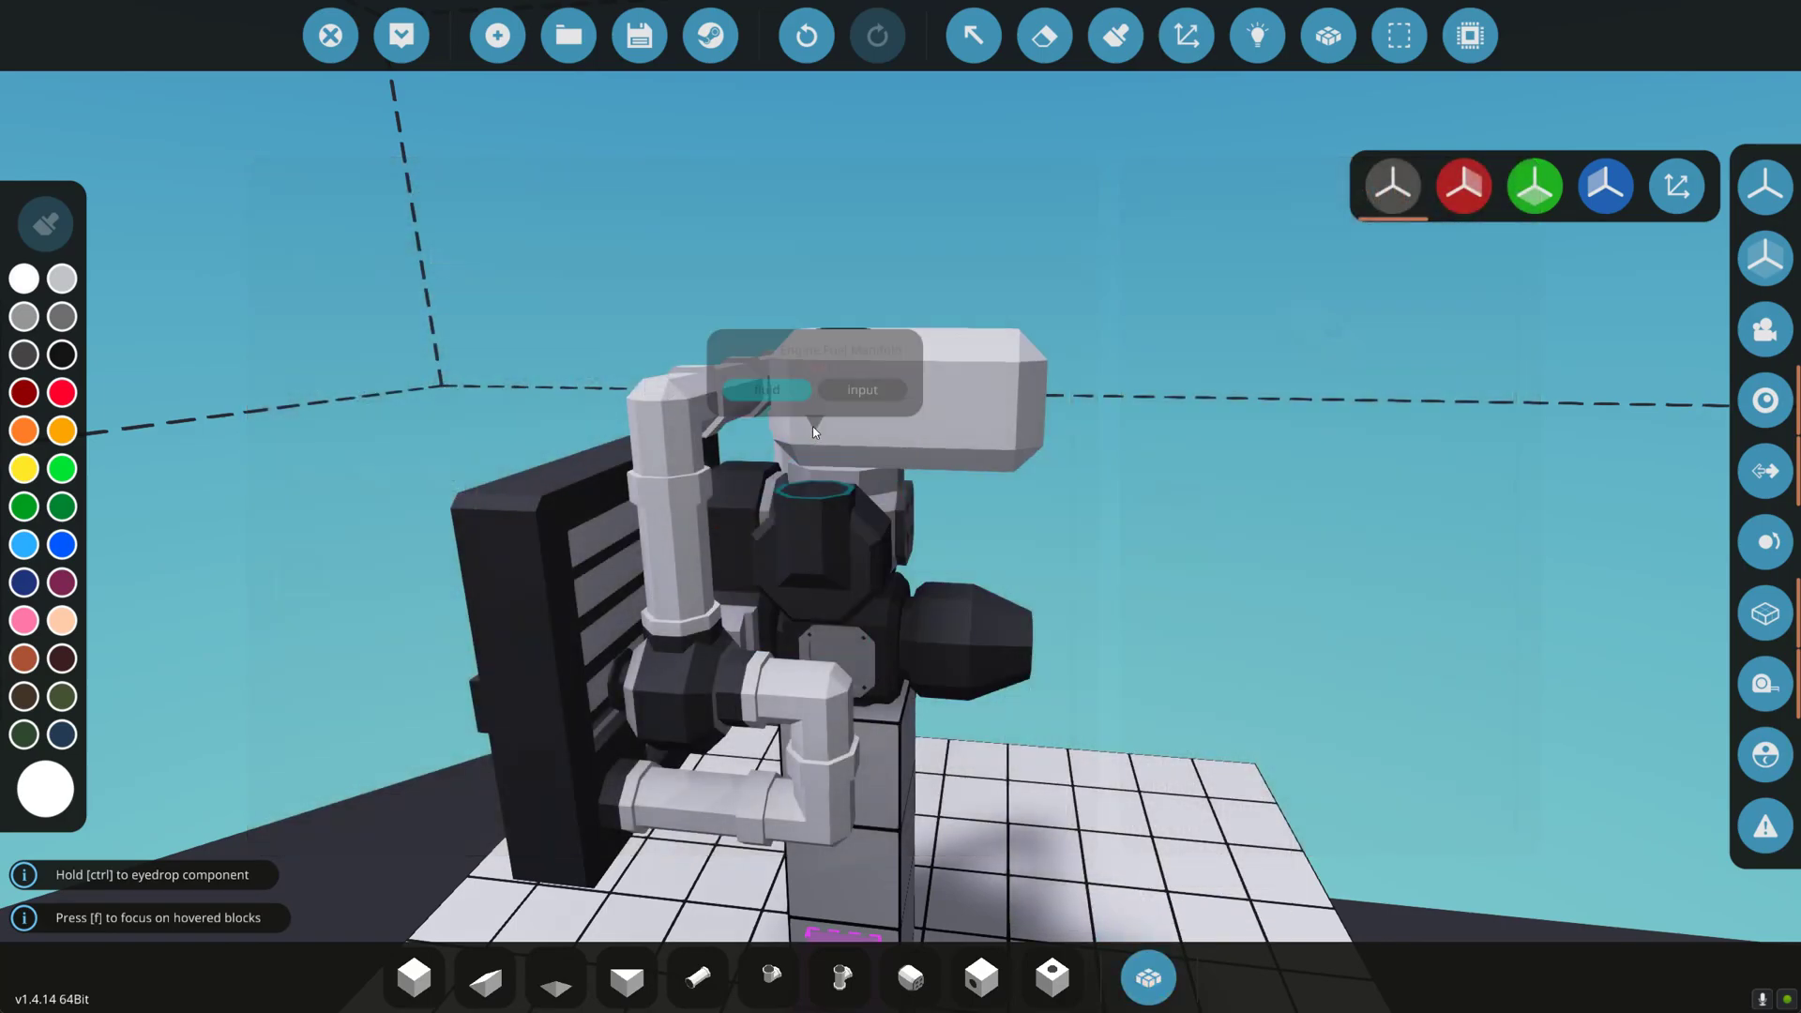
{"action": "key", "text": "l"}
{"action": "left_click", "coordinate": [810, 489]}
Search the component inventory for "mod" and choose the Modular Engine Air Manifold for the cylinder's face opposite the fuel manifold.
{"action": "key", "text": "d"}
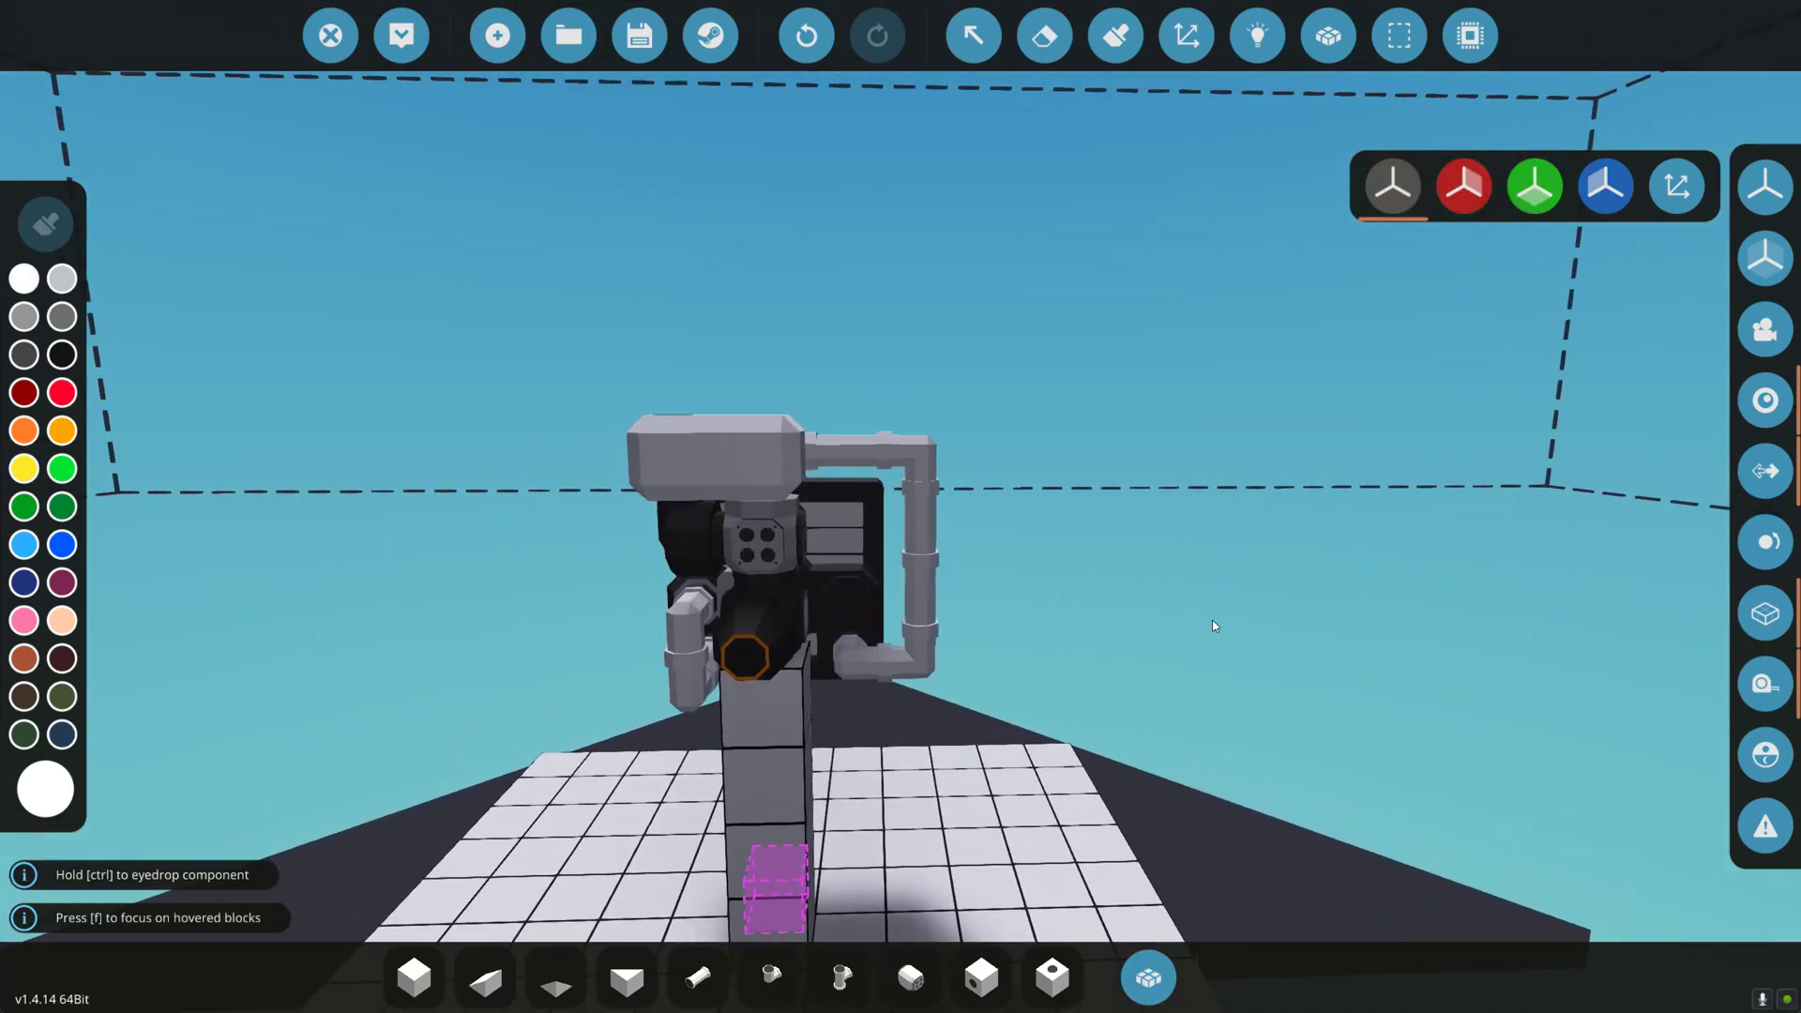
{"action": "key", "text": "w"}
{"action": "key", "text": "d"}
{"action": "key", "text": "s"}
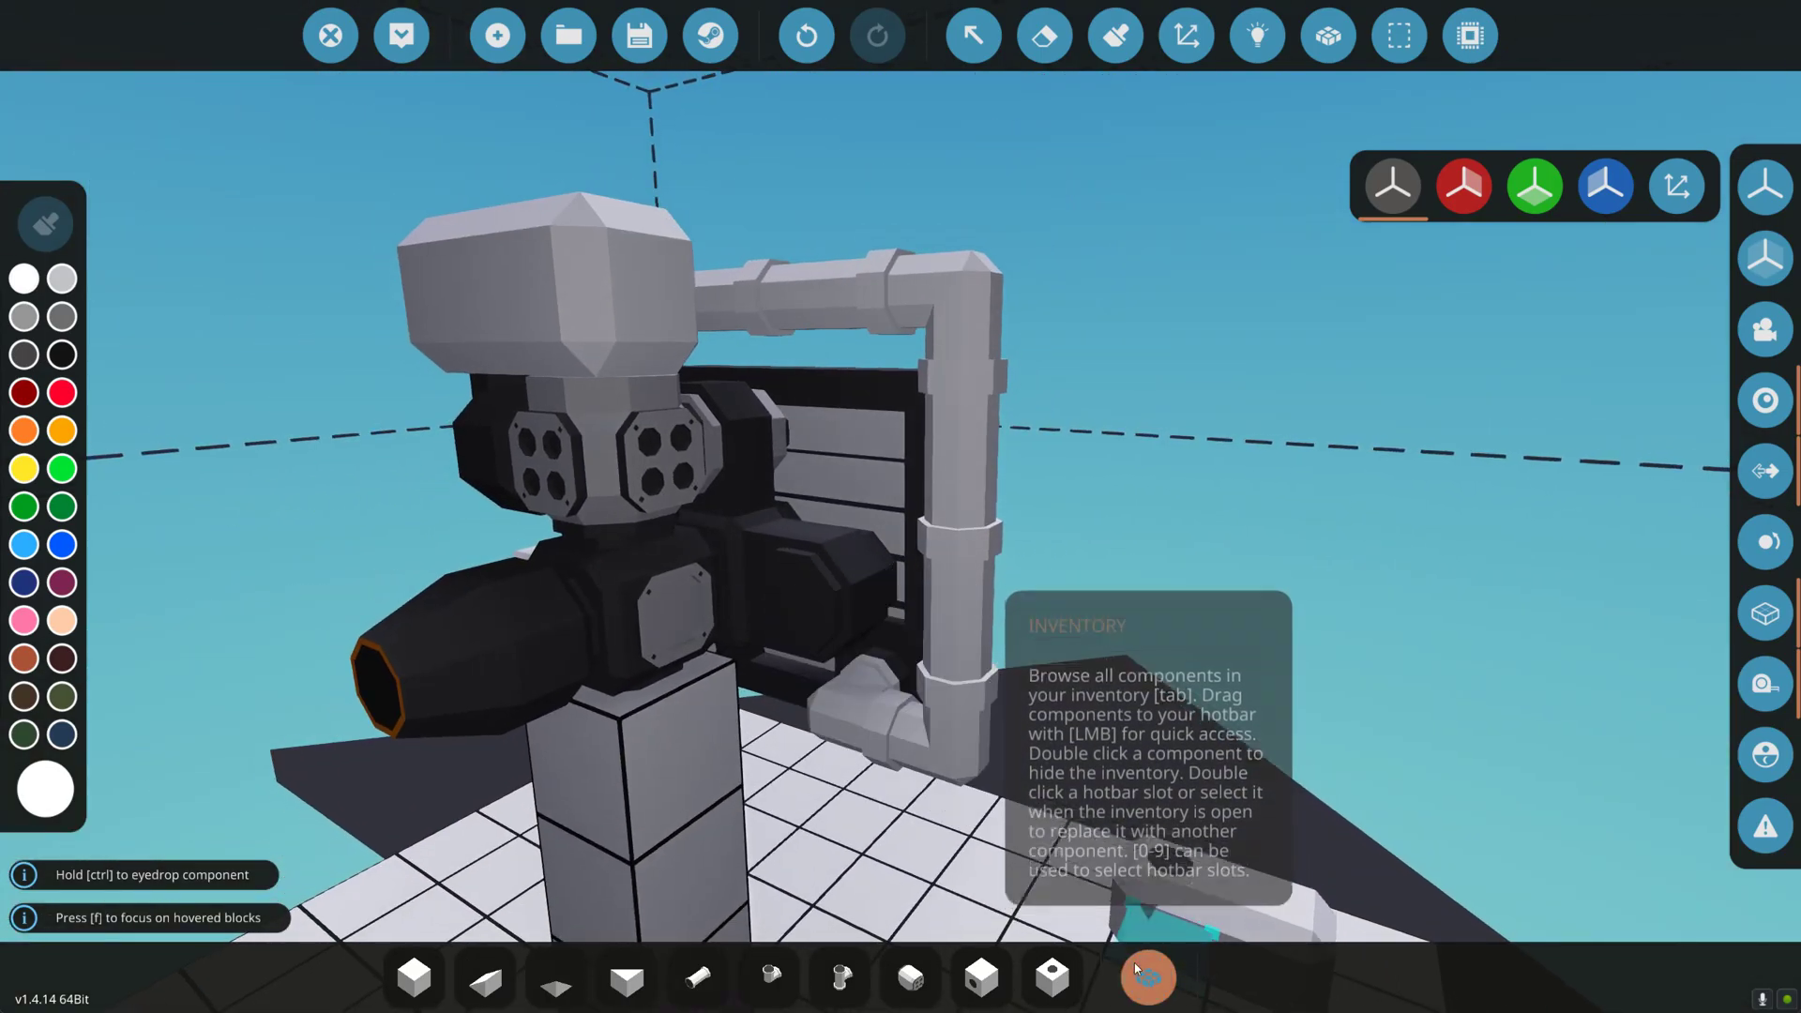
{"action": "left_click", "coordinate": [1134, 963]}
{"action": "type", "text": "mod"}
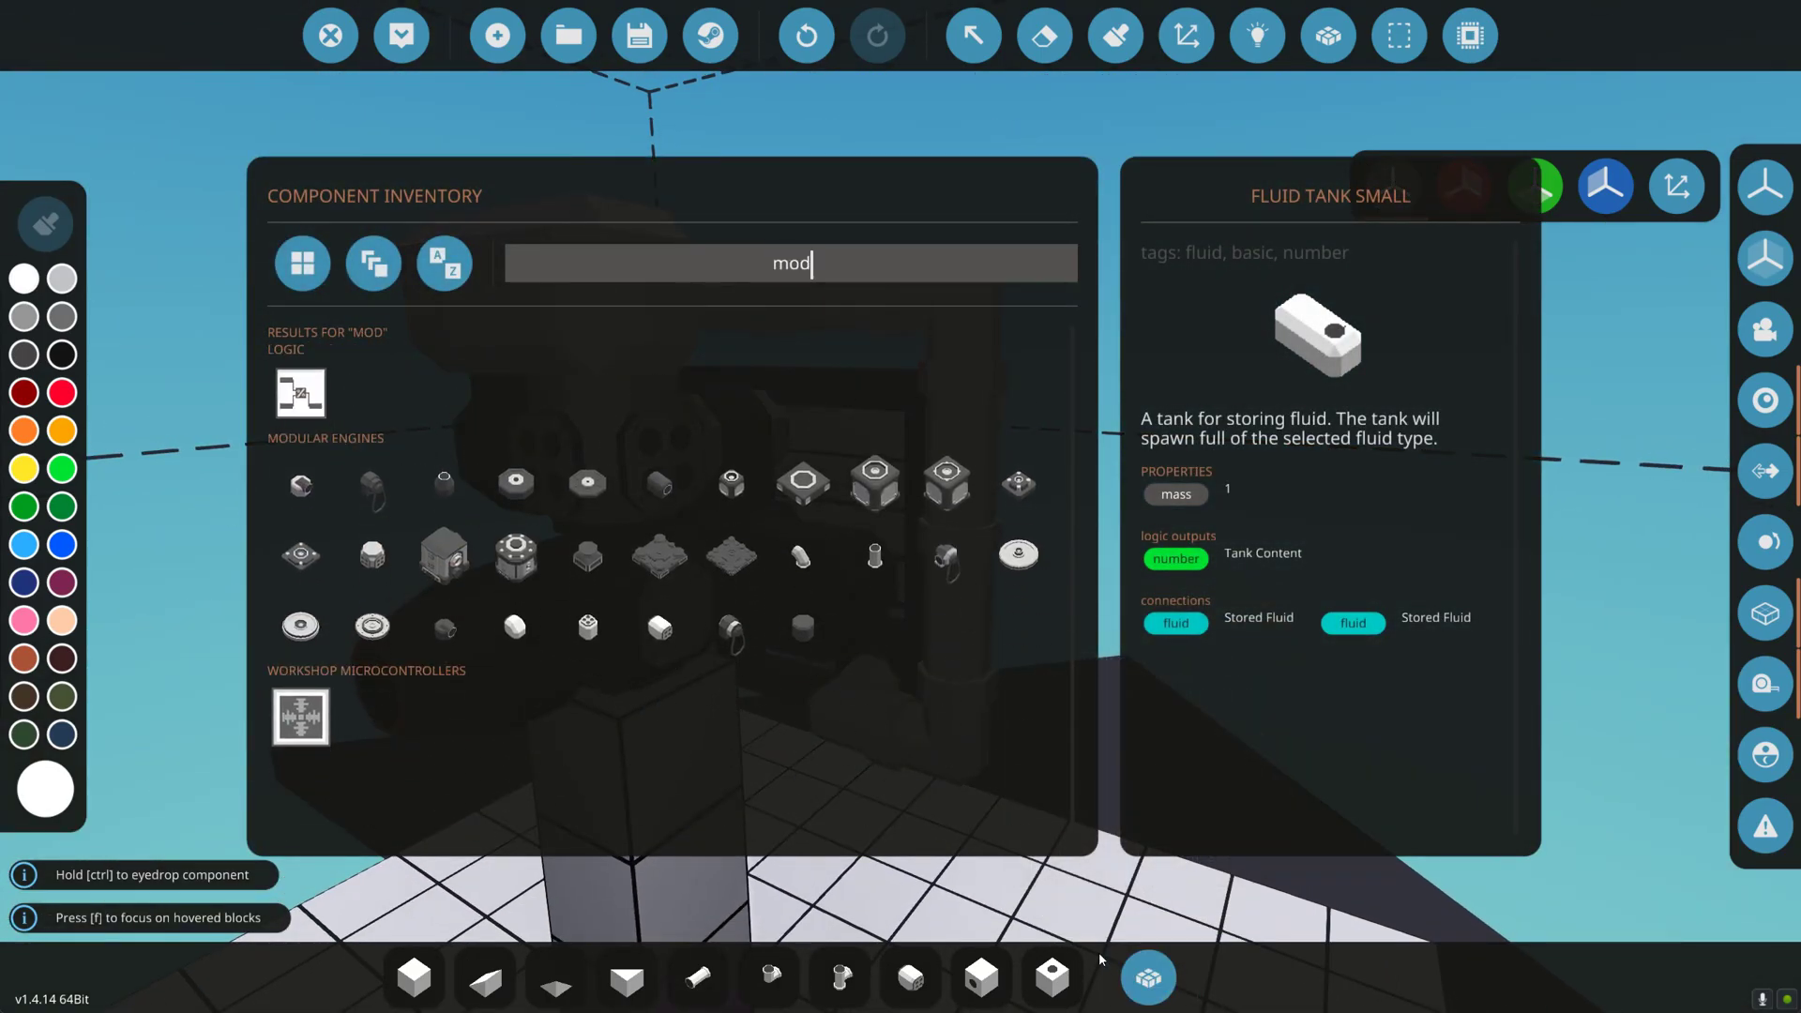
{"action": "left_click", "coordinate": [302, 503]}
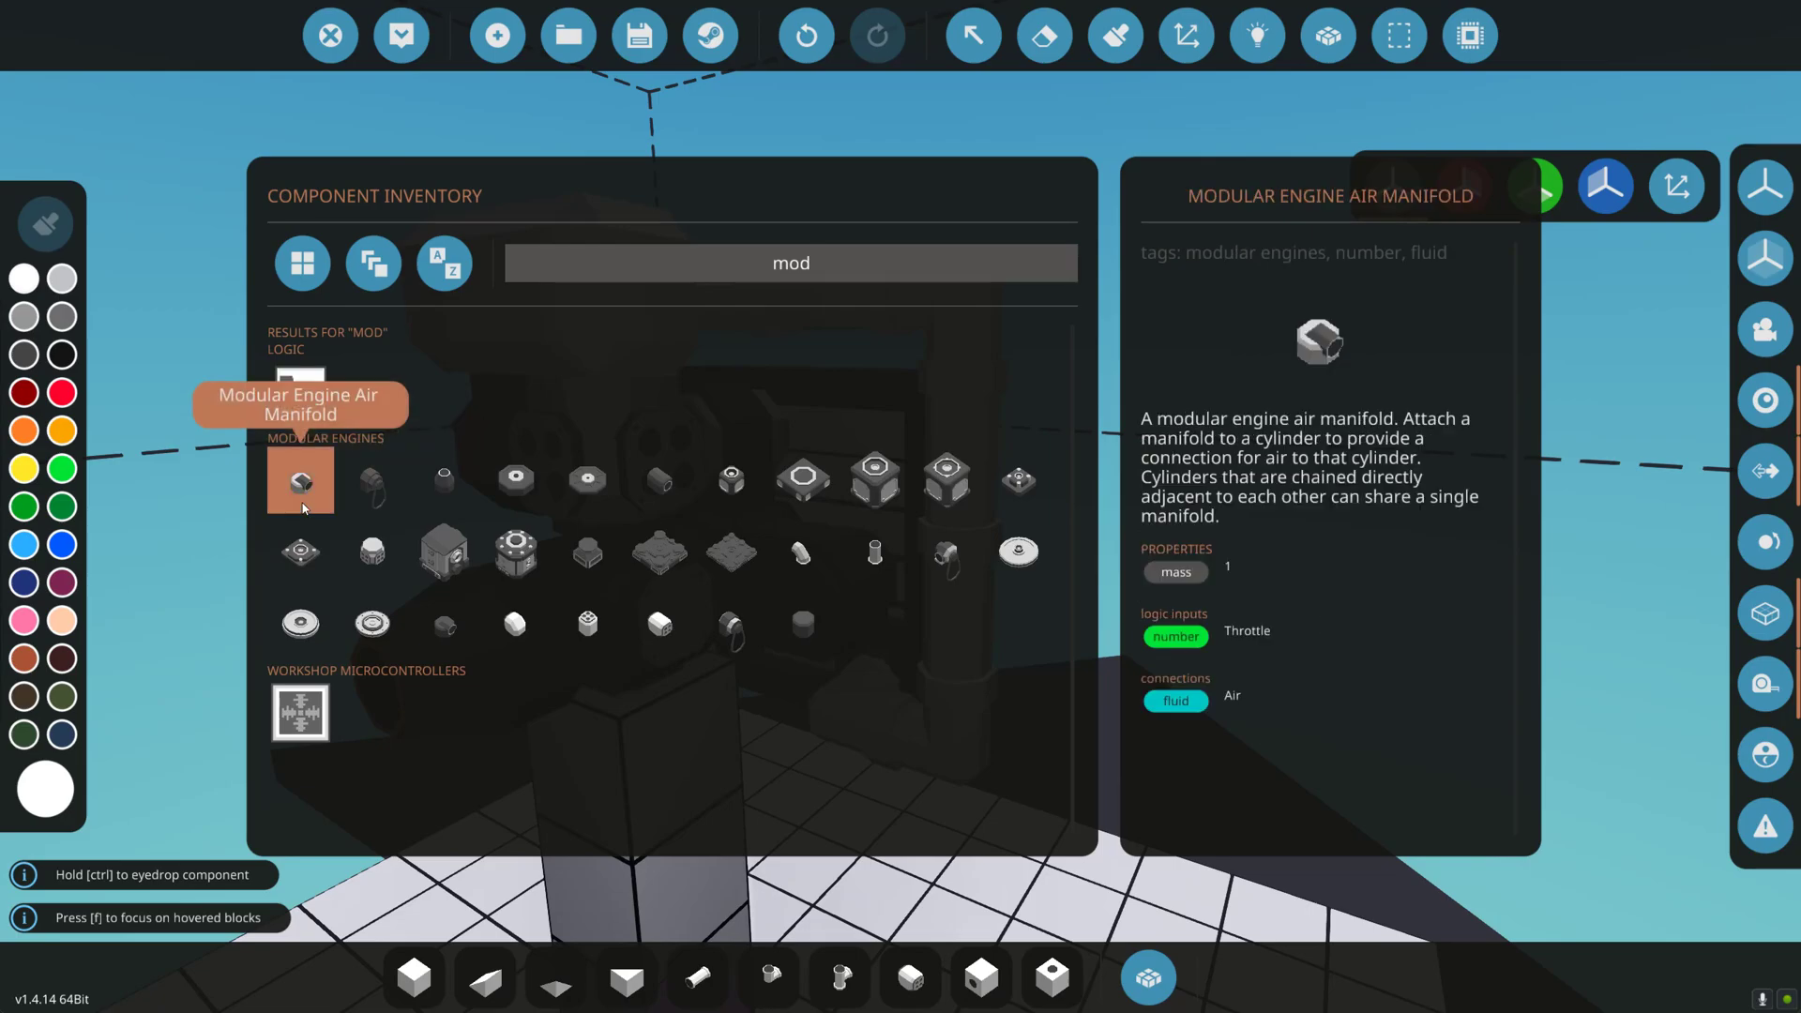
{"action": "left_click", "coordinate": [301, 482]}
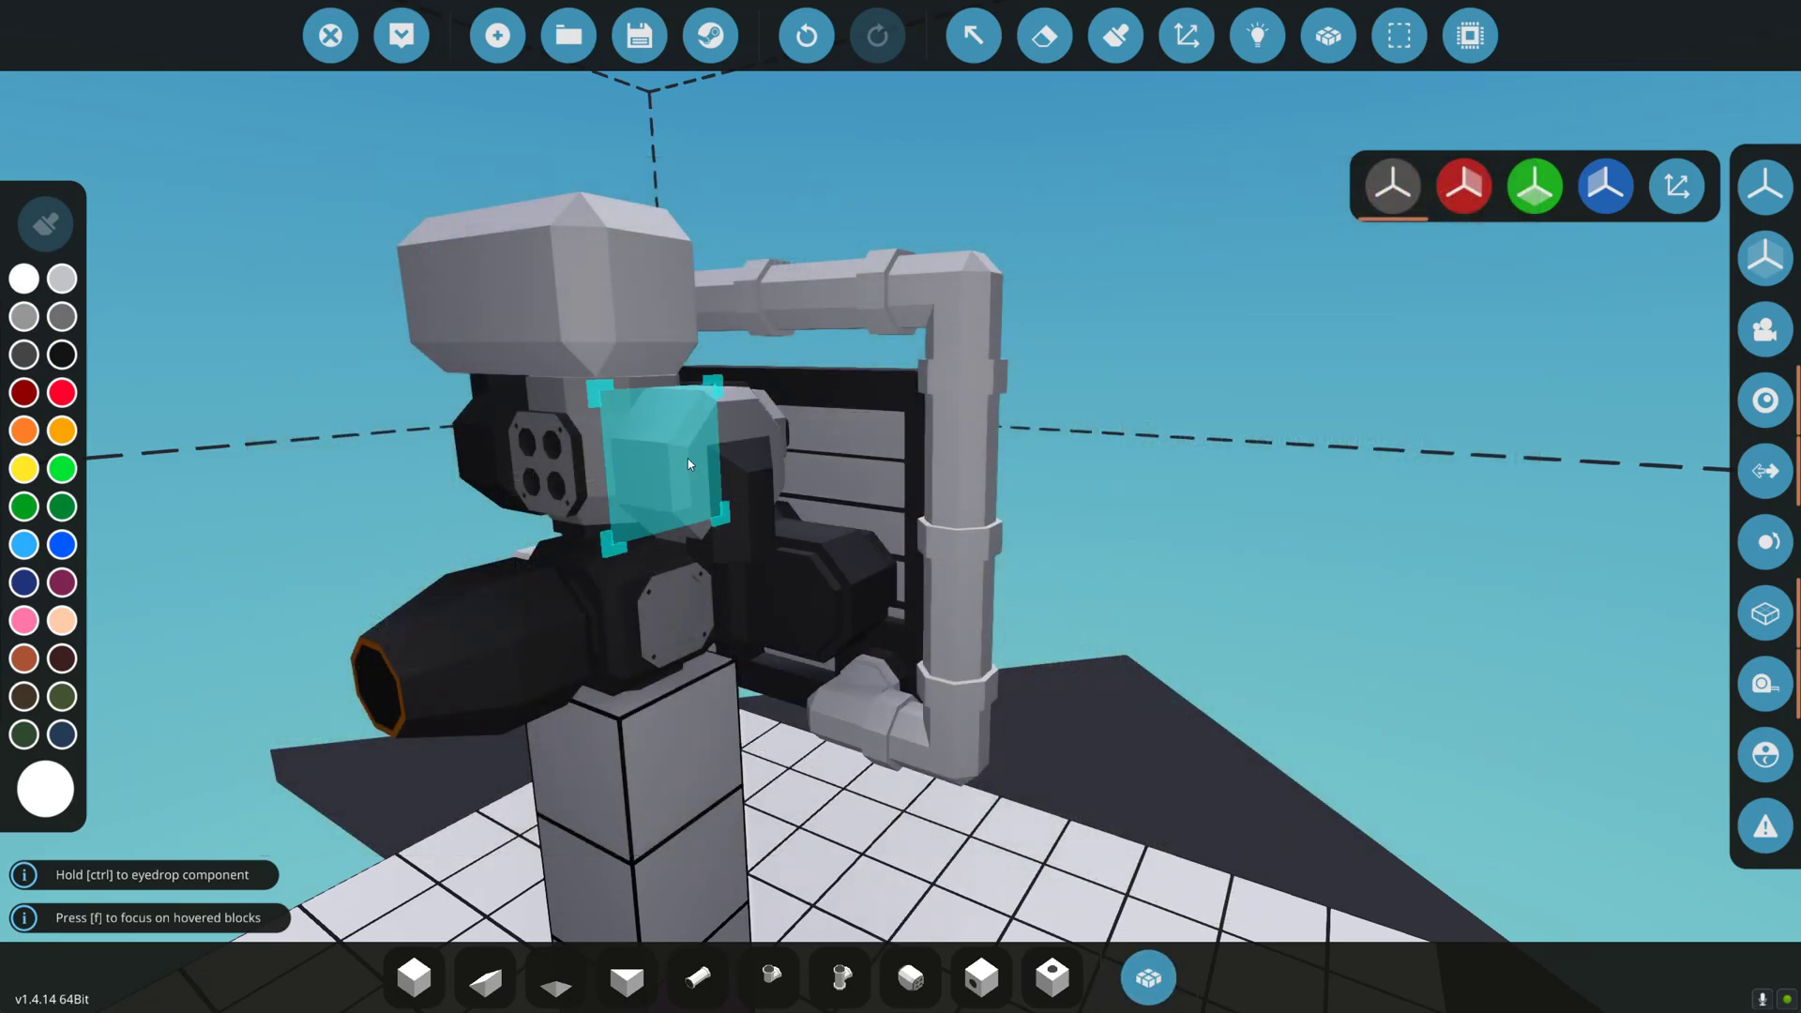
Rotate the air manifold and attach it to the cylinder, and mount an Air Filter, found by searching "air", on its upward-facing air port.
{"action": "key", "text": "l"}
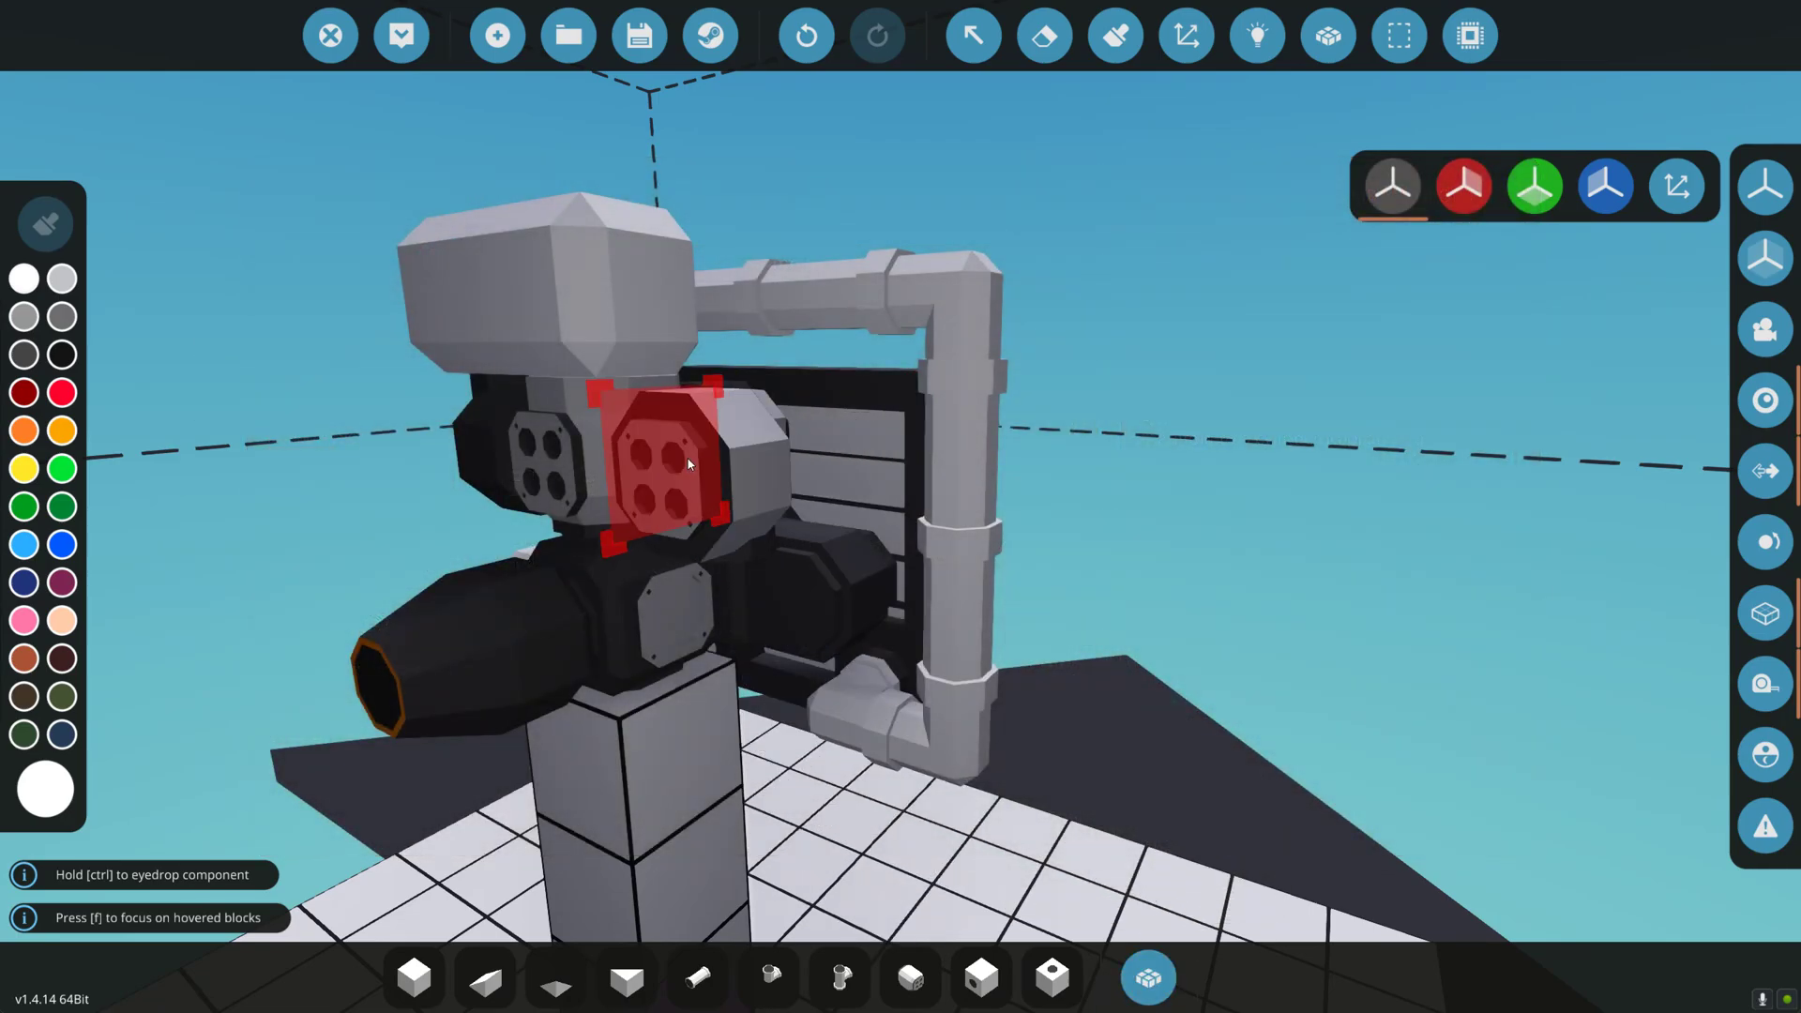
{"action": "key", "text": "q"}
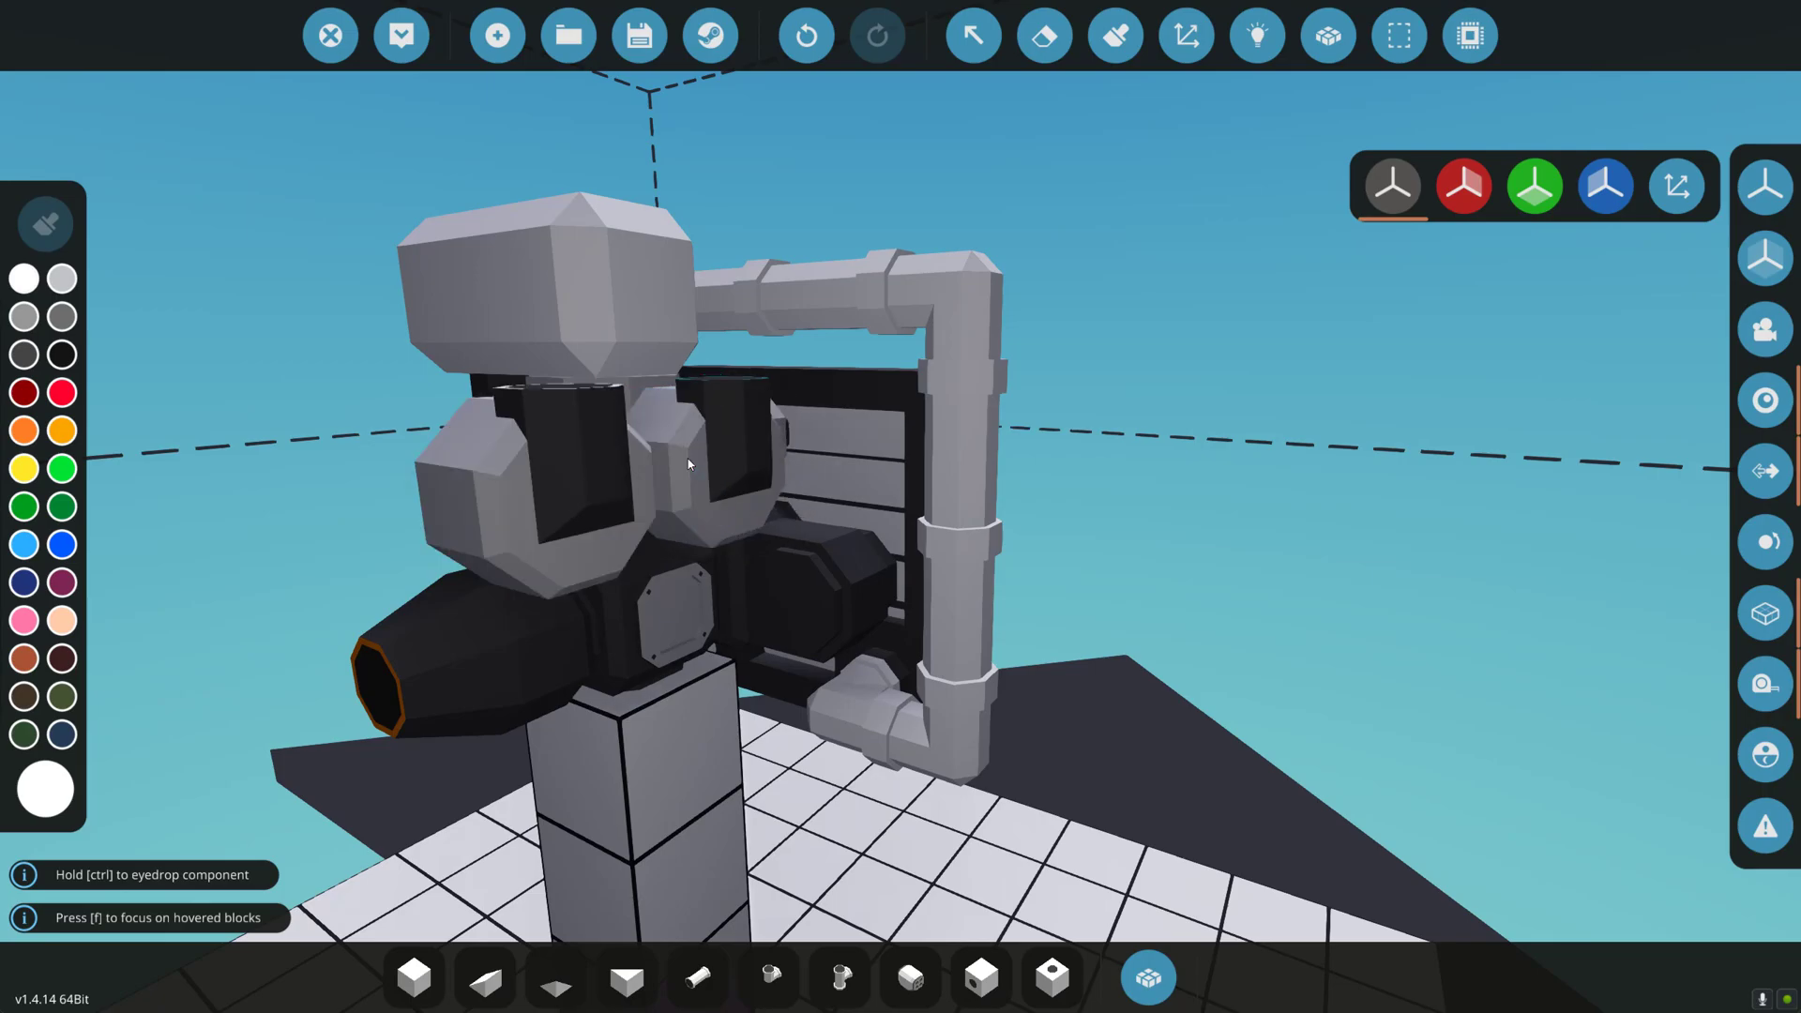
{"action": "left_click", "coordinate": [1148, 977]}
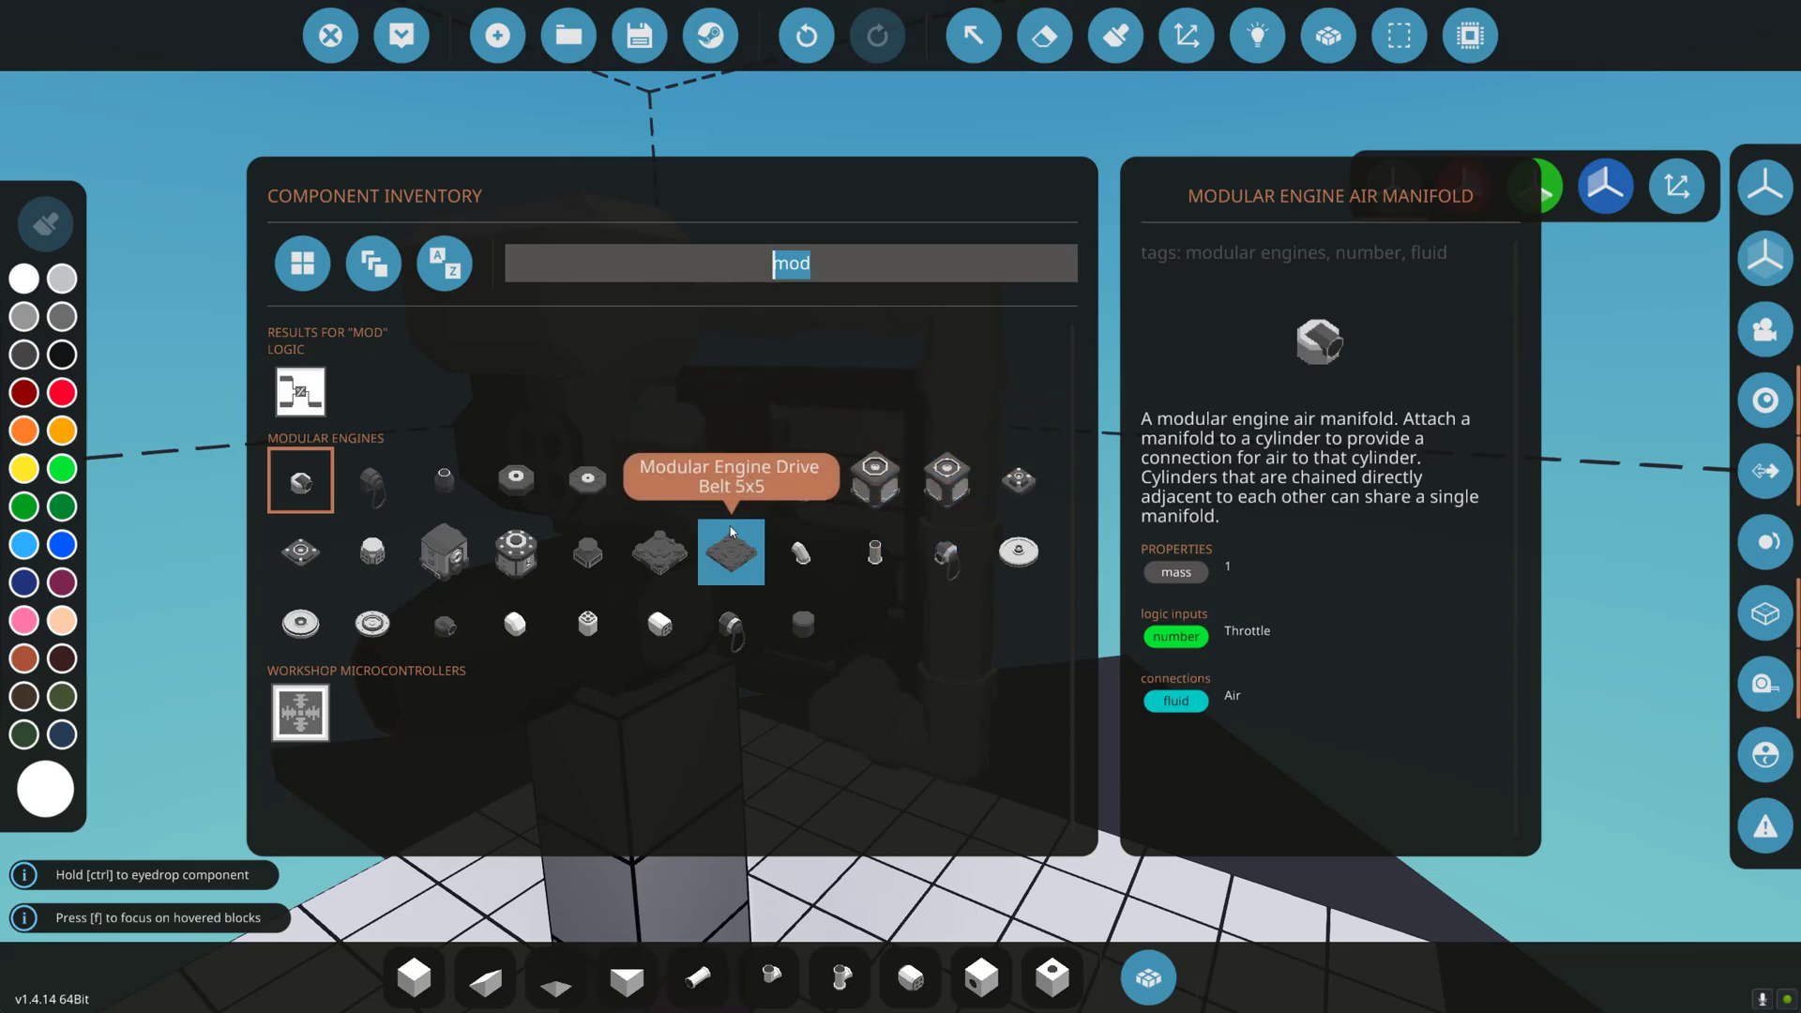
{"action": "type", "text": "air"}
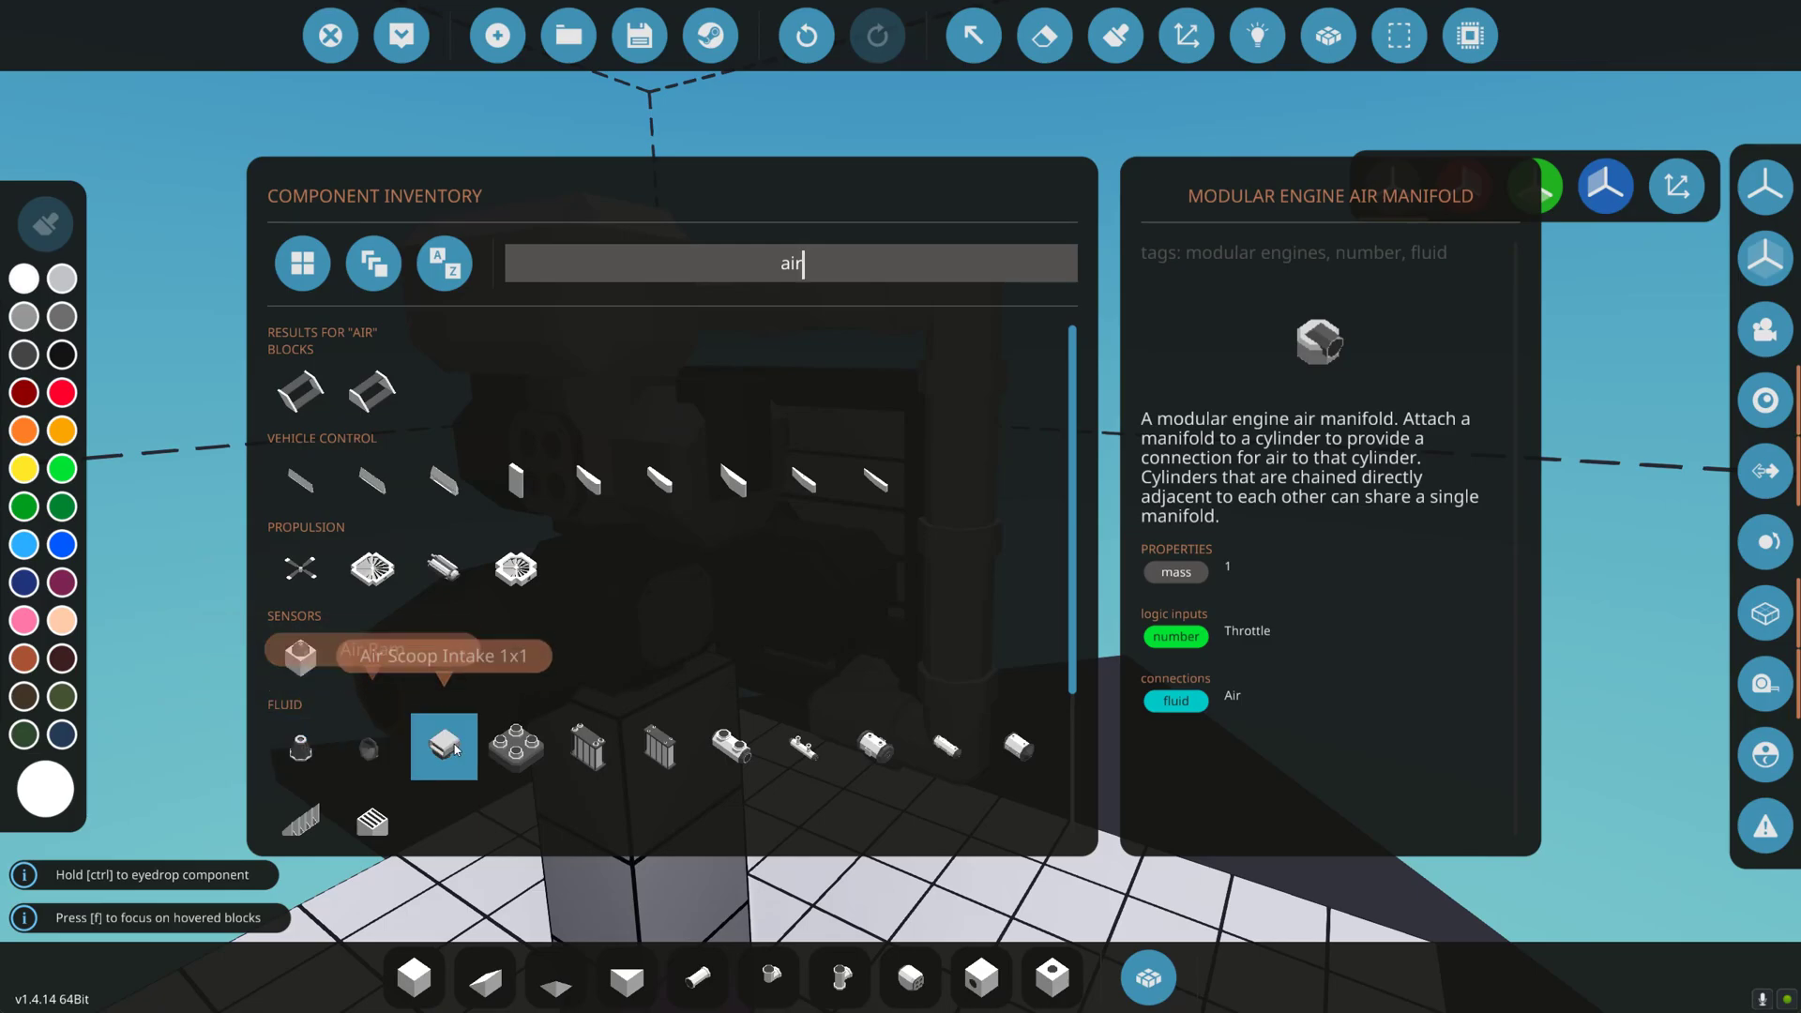
{"action": "left_click", "coordinate": [300, 748]}
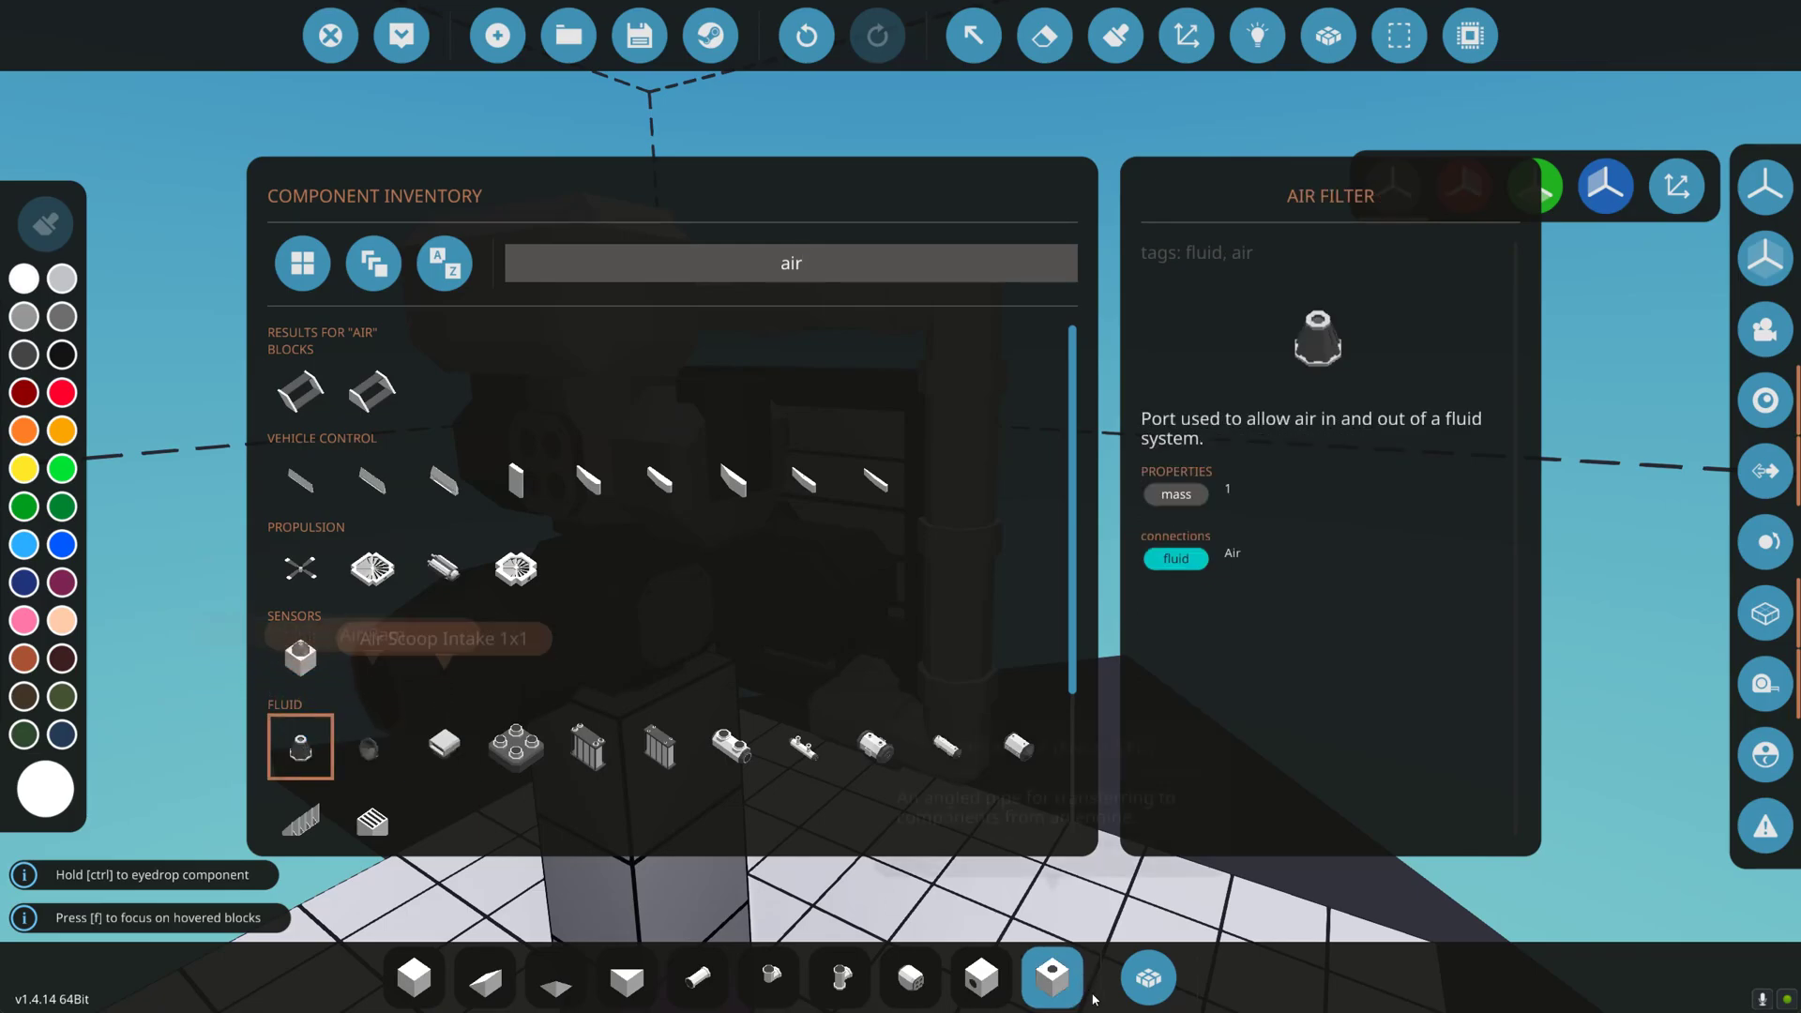
{"action": "left_click", "coordinate": [1148, 976]}
{"action": "scroll", "coordinate": [901, 560], "scroll_direction": "down", "scroll_amount": 5}
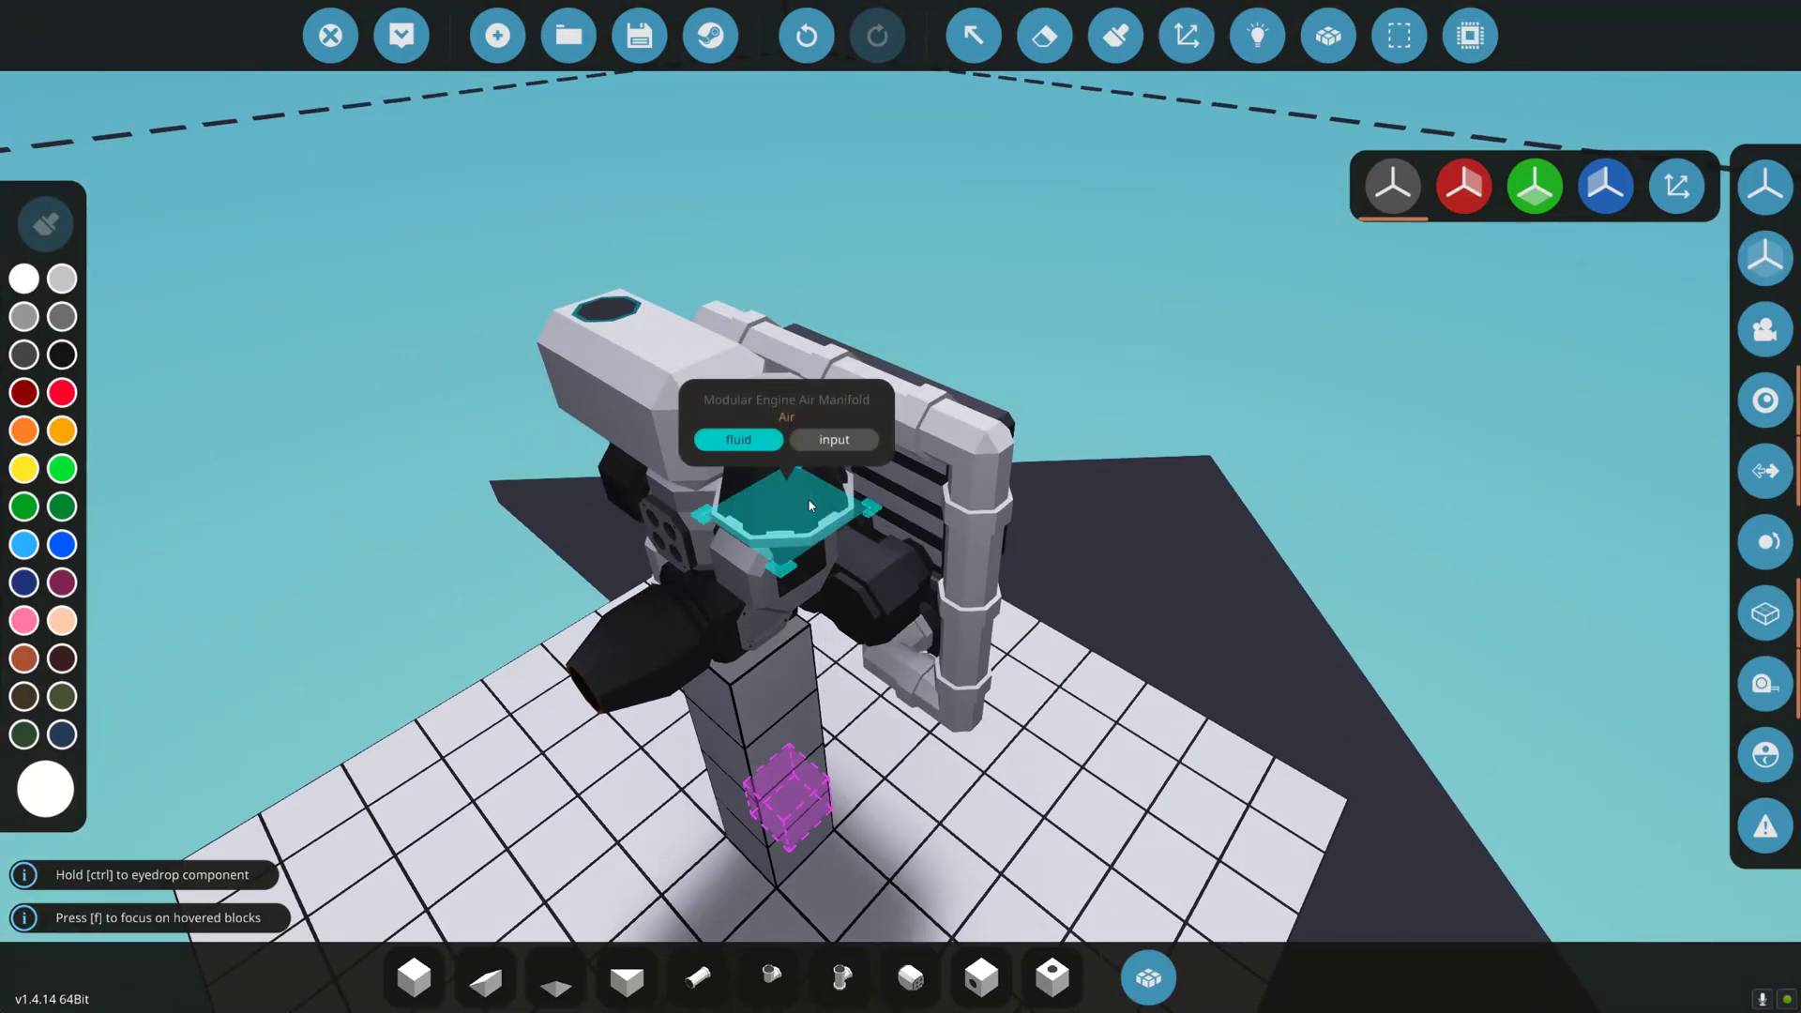
{"action": "left_click", "coordinate": [811, 505]}
Search the component inventory for "exh", choose the corner exhaust manifold and attach it to the cylinder's free face with its outlet facing up.
{"action": "left_click", "coordinate": [1144, 980]}
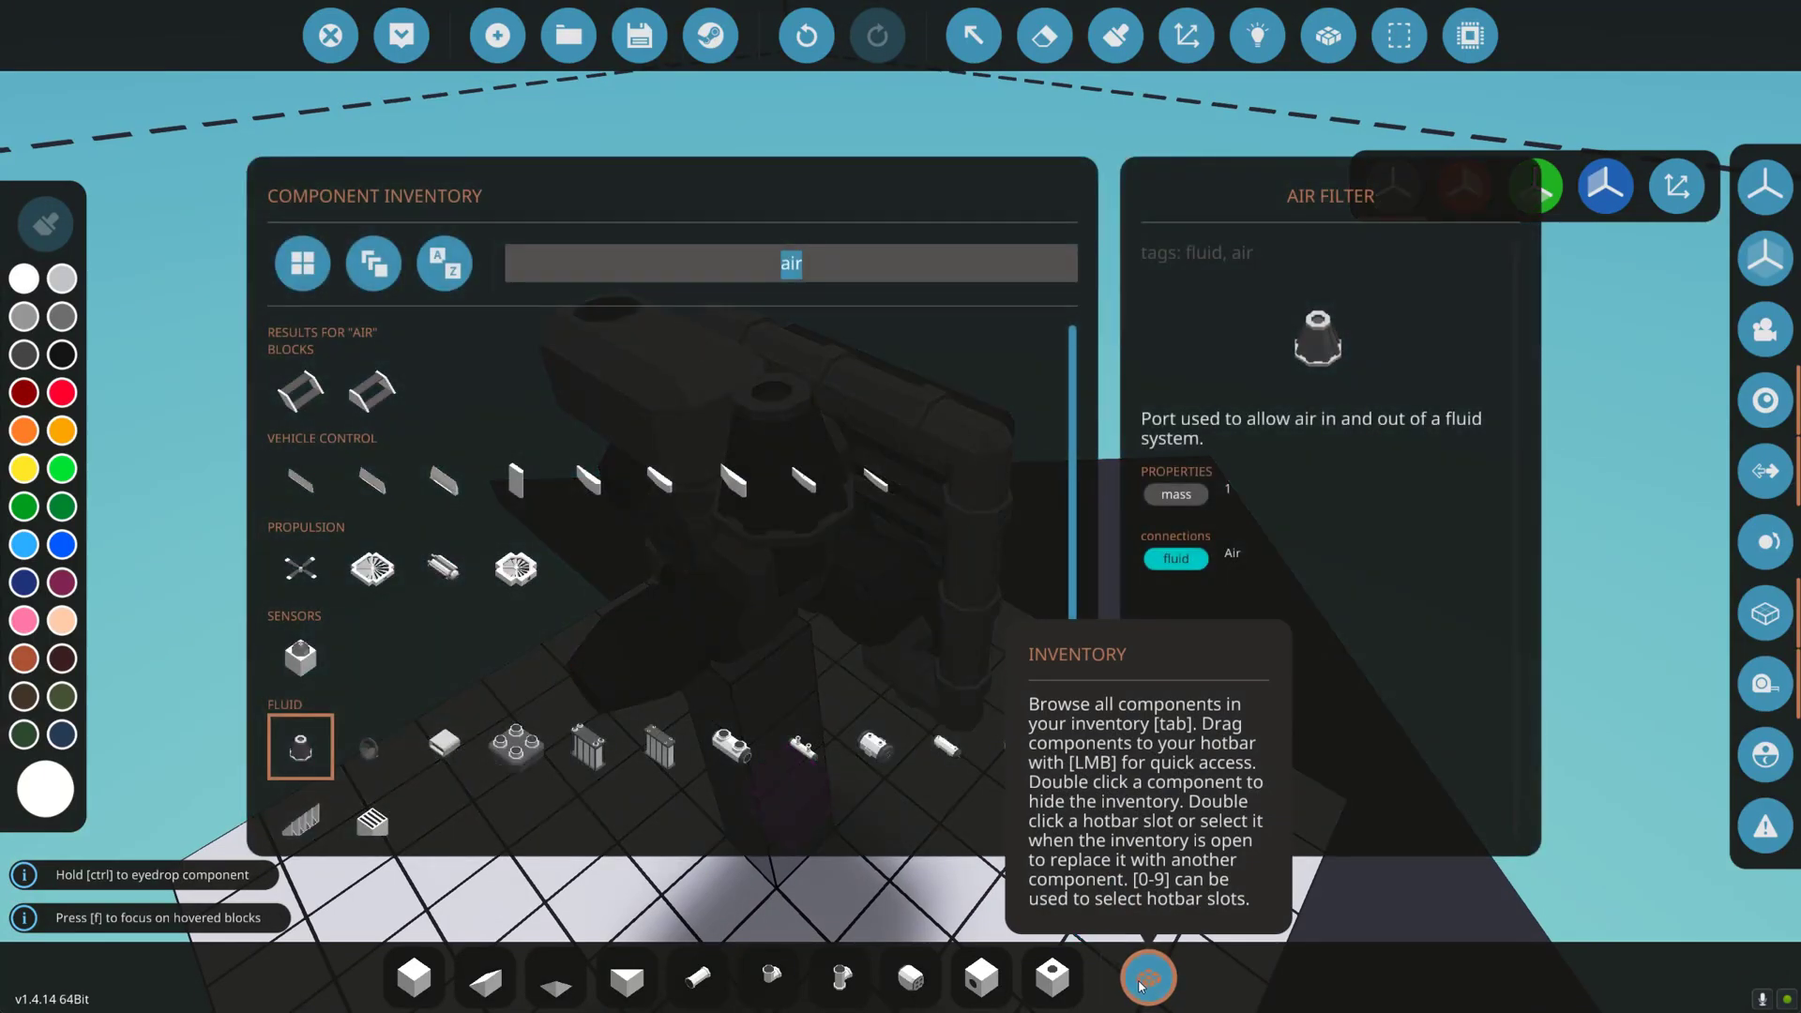
{"action": "type", "text": "exh"}
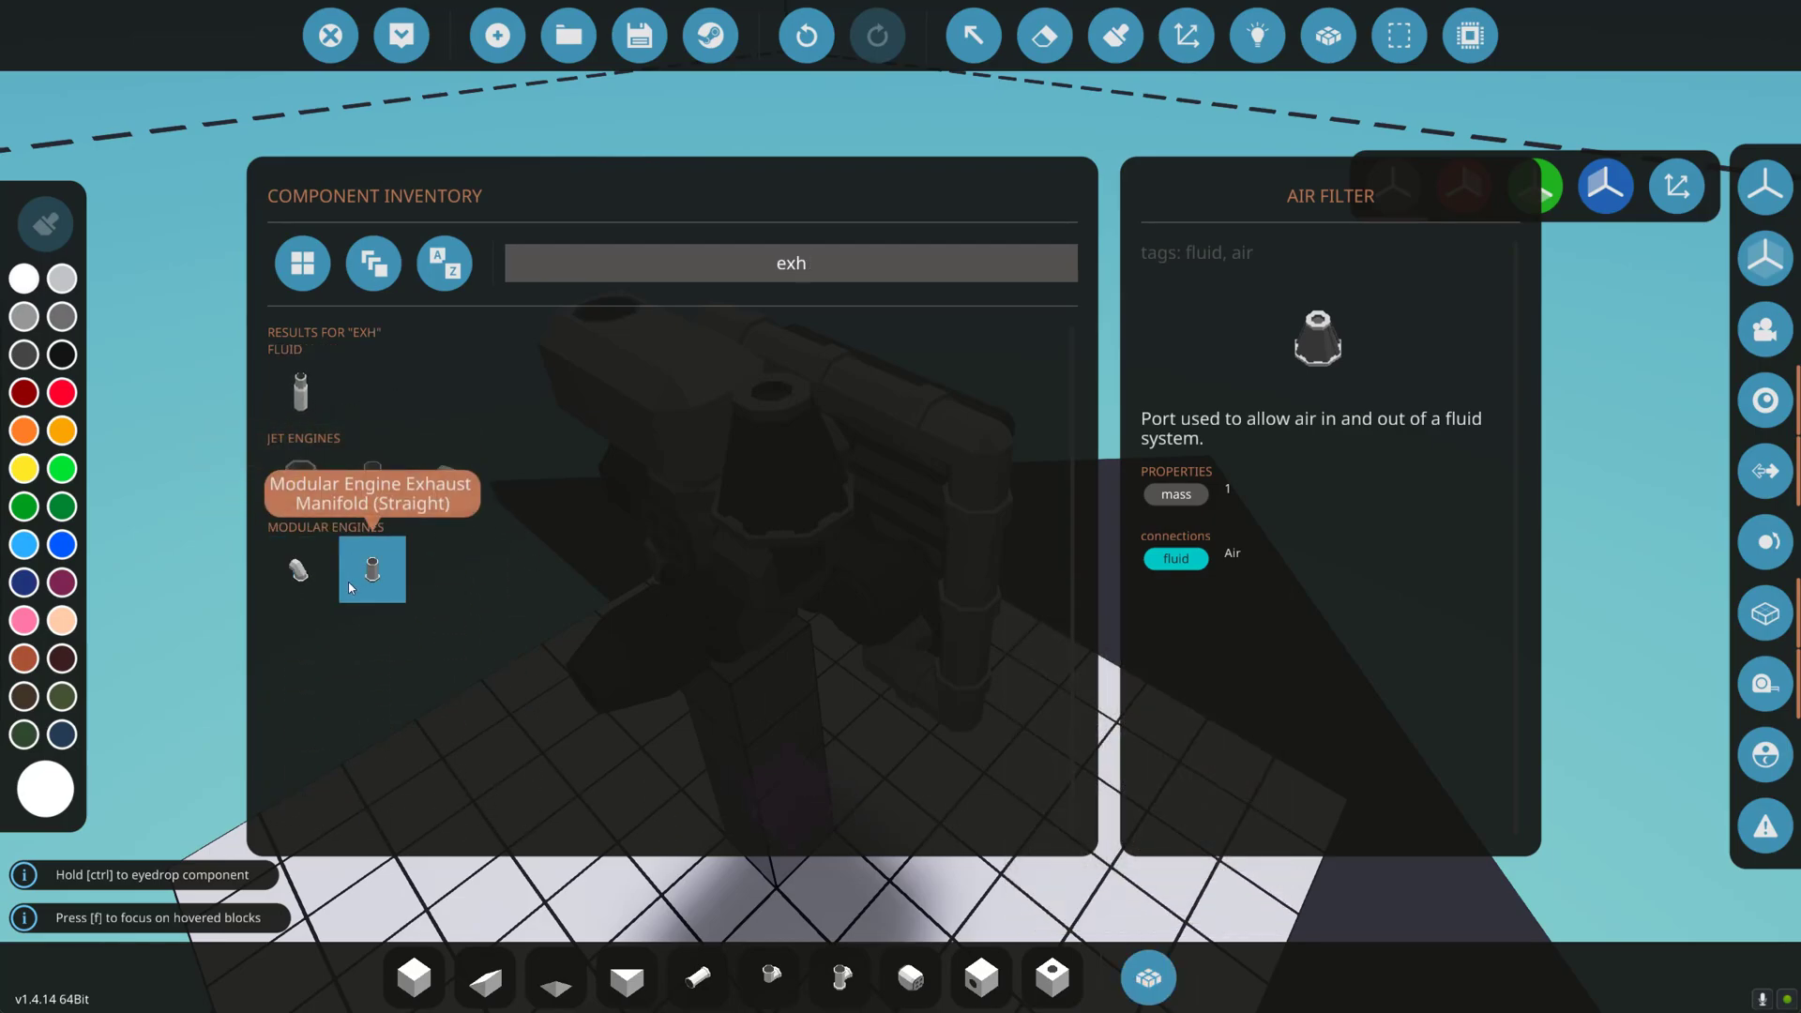
{"action": "left_click", "coordinate": [293, 584]}
{"action": "left_click", "coordinate": [1148, 977]}
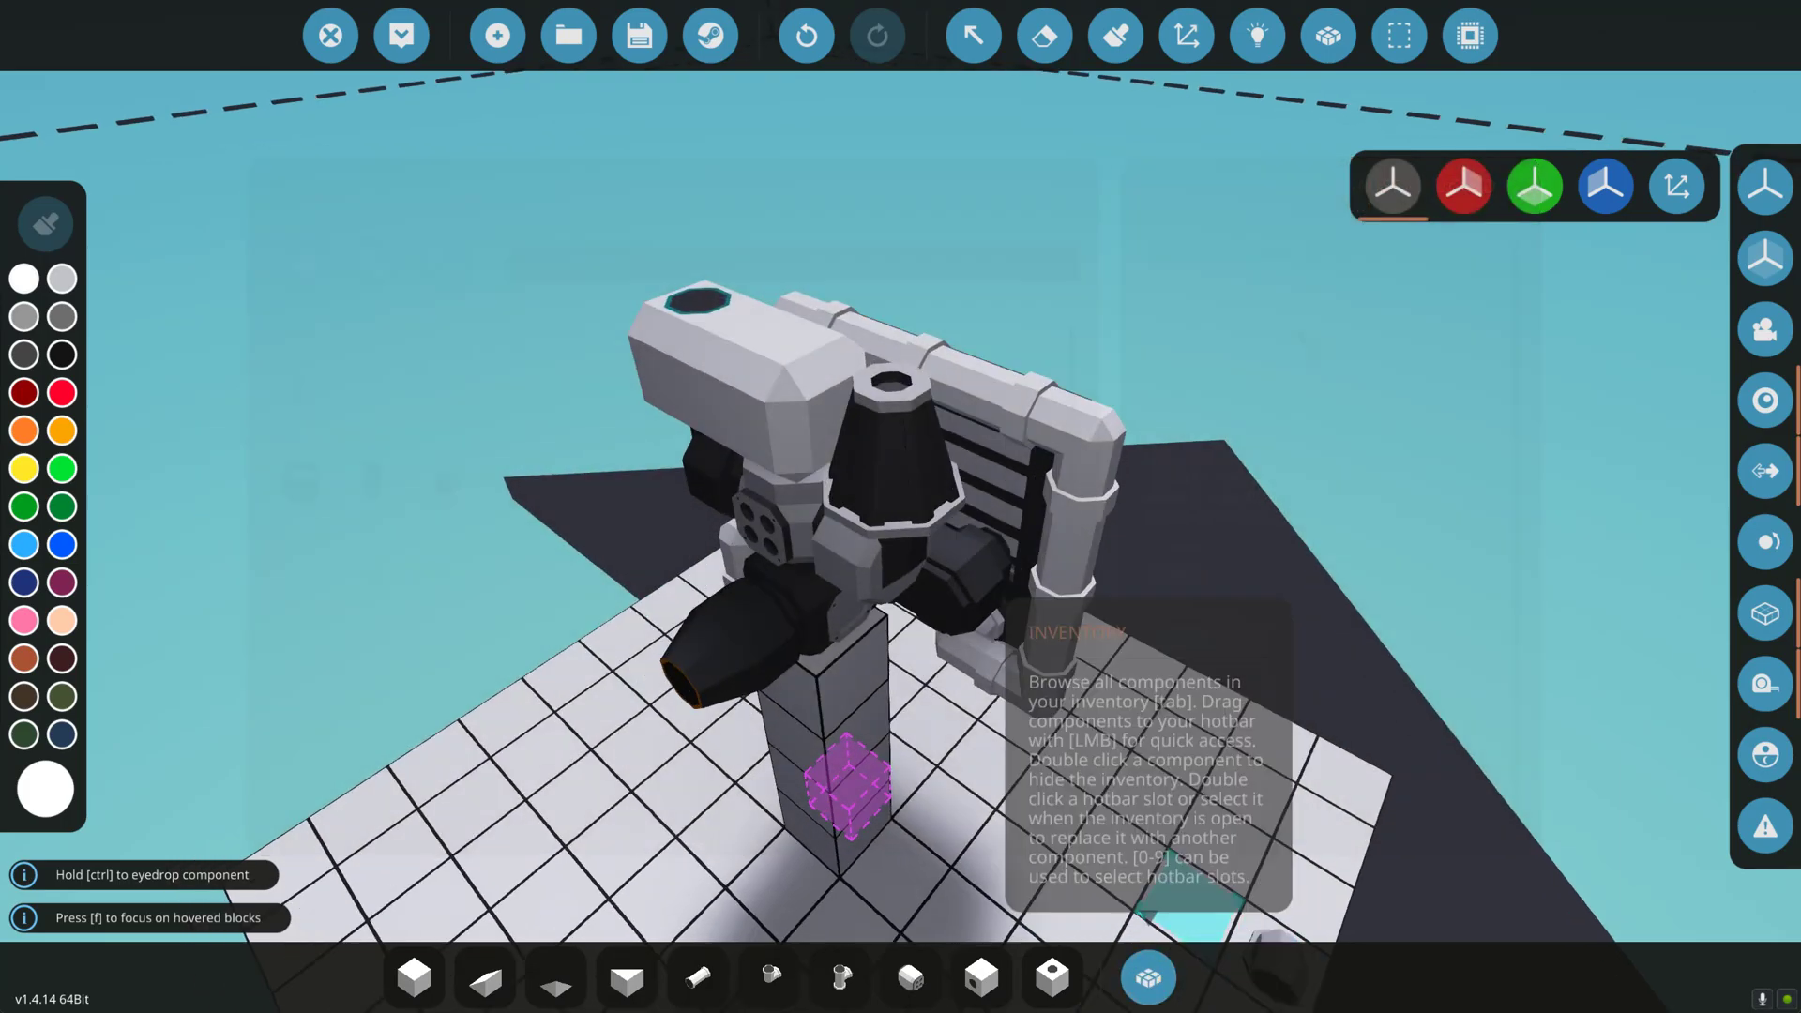
{"action": "key", "text": "w"}
{"action": "key", "text": "l"}
{"action": "key", "text": "l"}
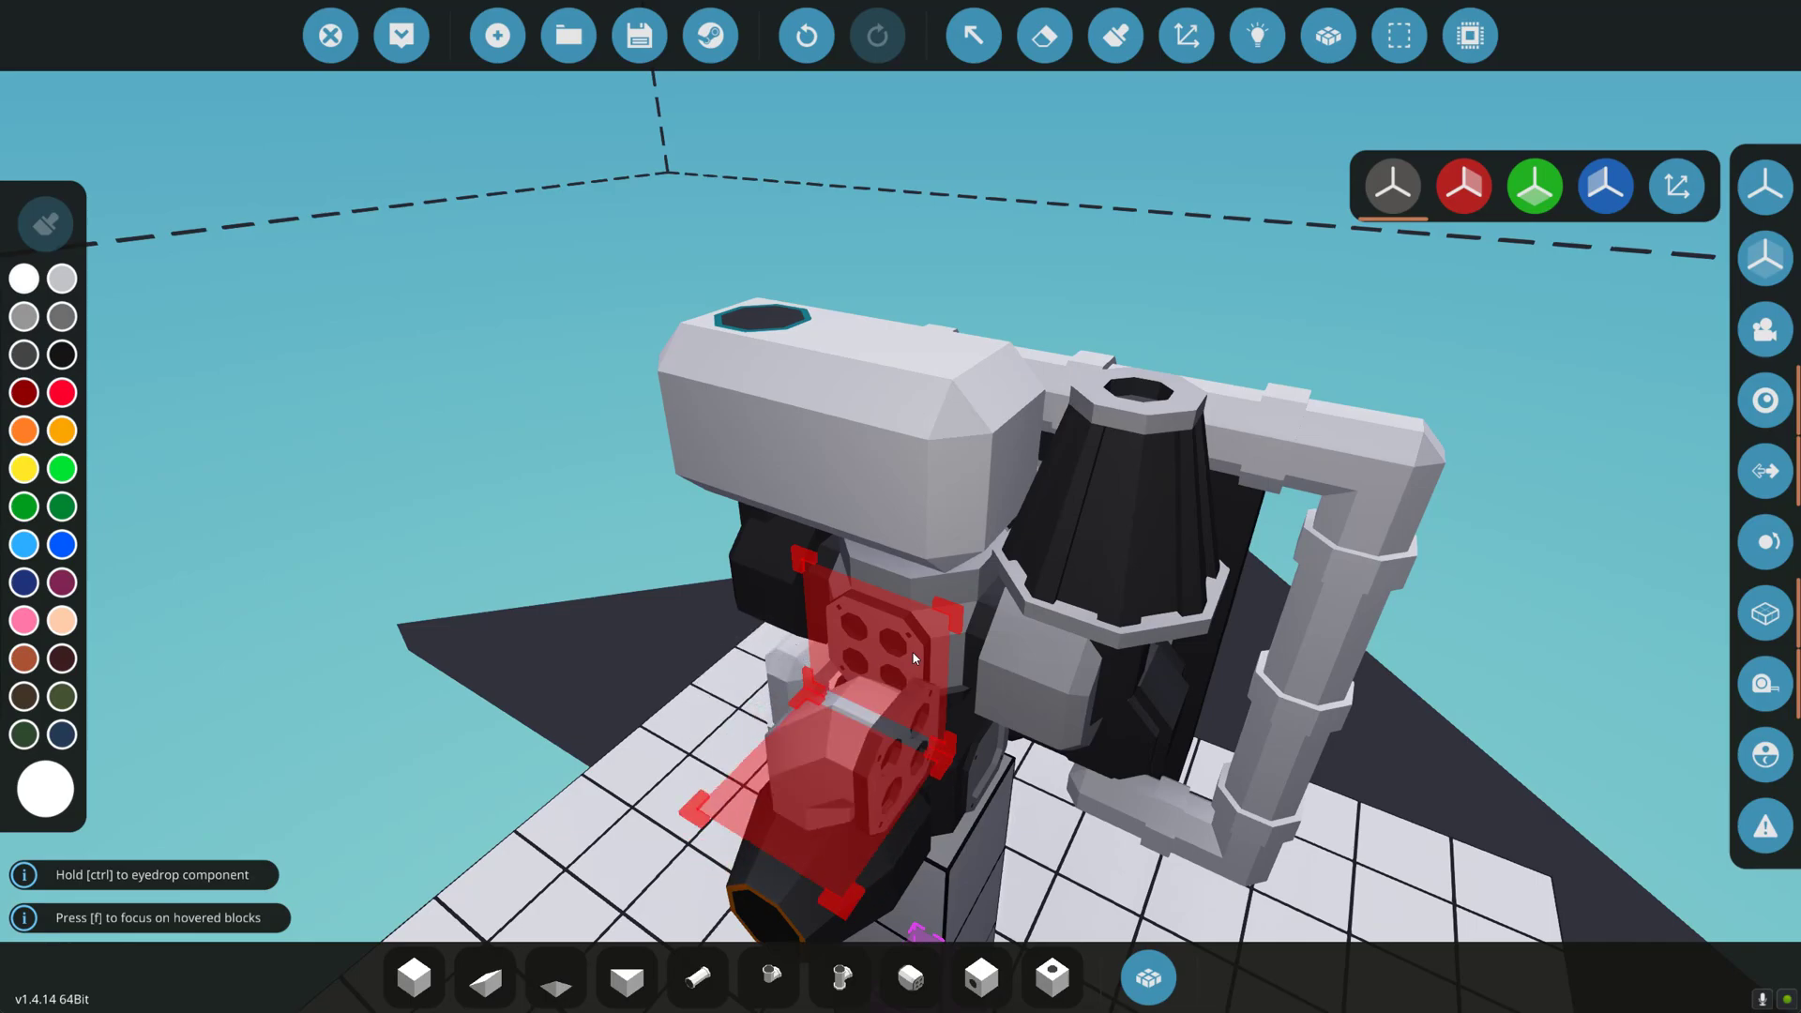
{"action": "key", "text": "q"}
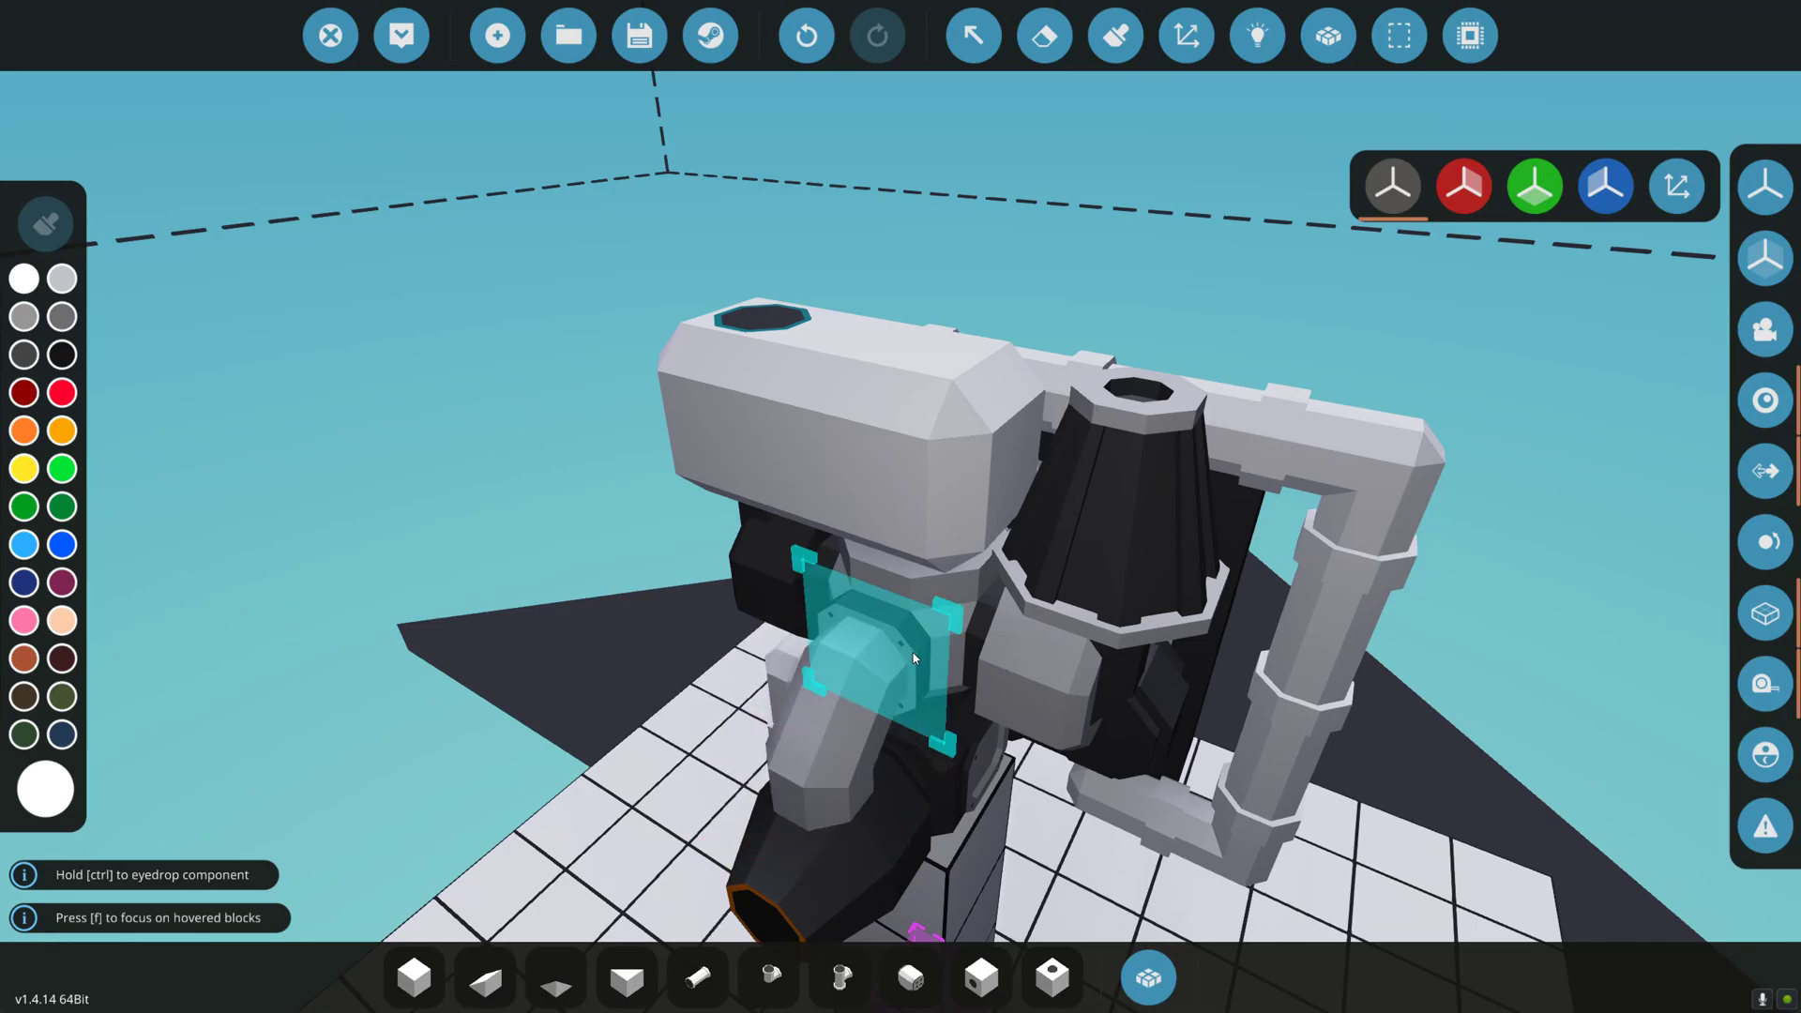
{"action": "key", "text": "q"}
{"action": "key", "text": "q"}
{"action": "key", "text": "q"}
{"action": "key", "text": "q"}
Try a Fluid Exhaust, found by searching "exh", directly on the exhaust manifold's outlet, and undo its placement.
{"action": "left_click", "coordinate": [622, 971]}
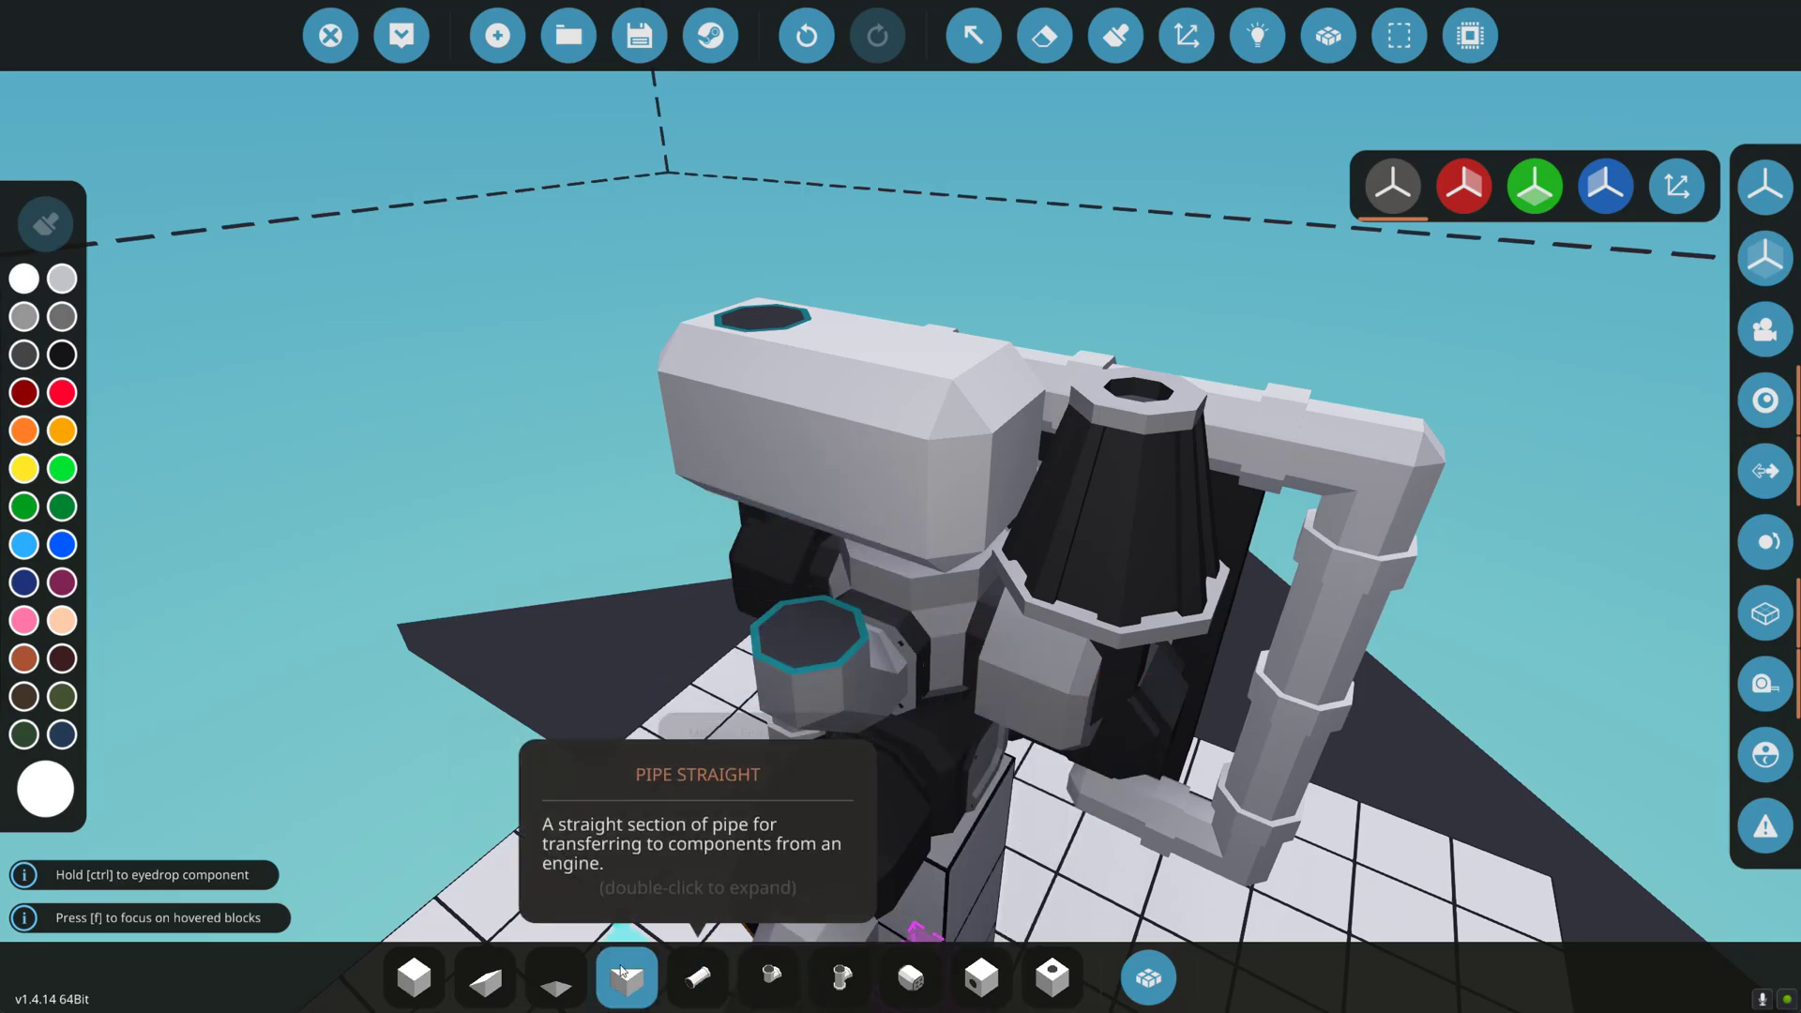
{"action": "left_click", "coordinate": [697, 976]}
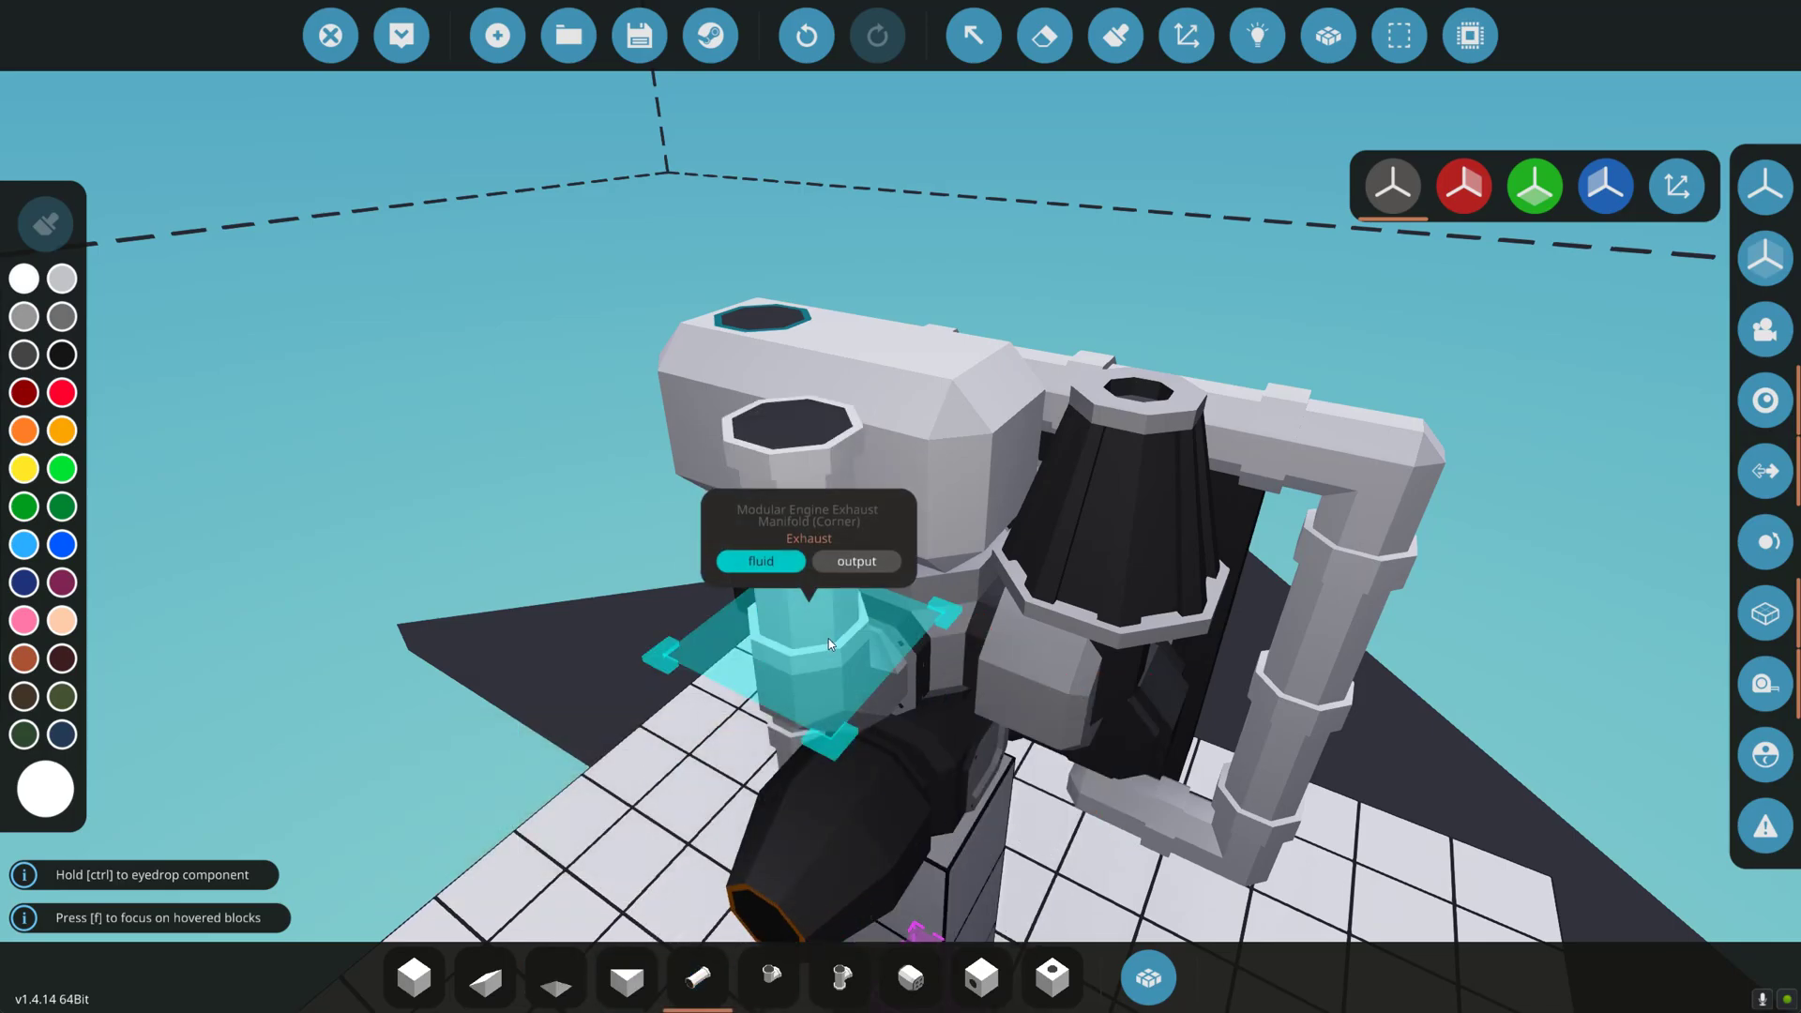
{"action": "left_click", "coordinate": [1143, 973]}
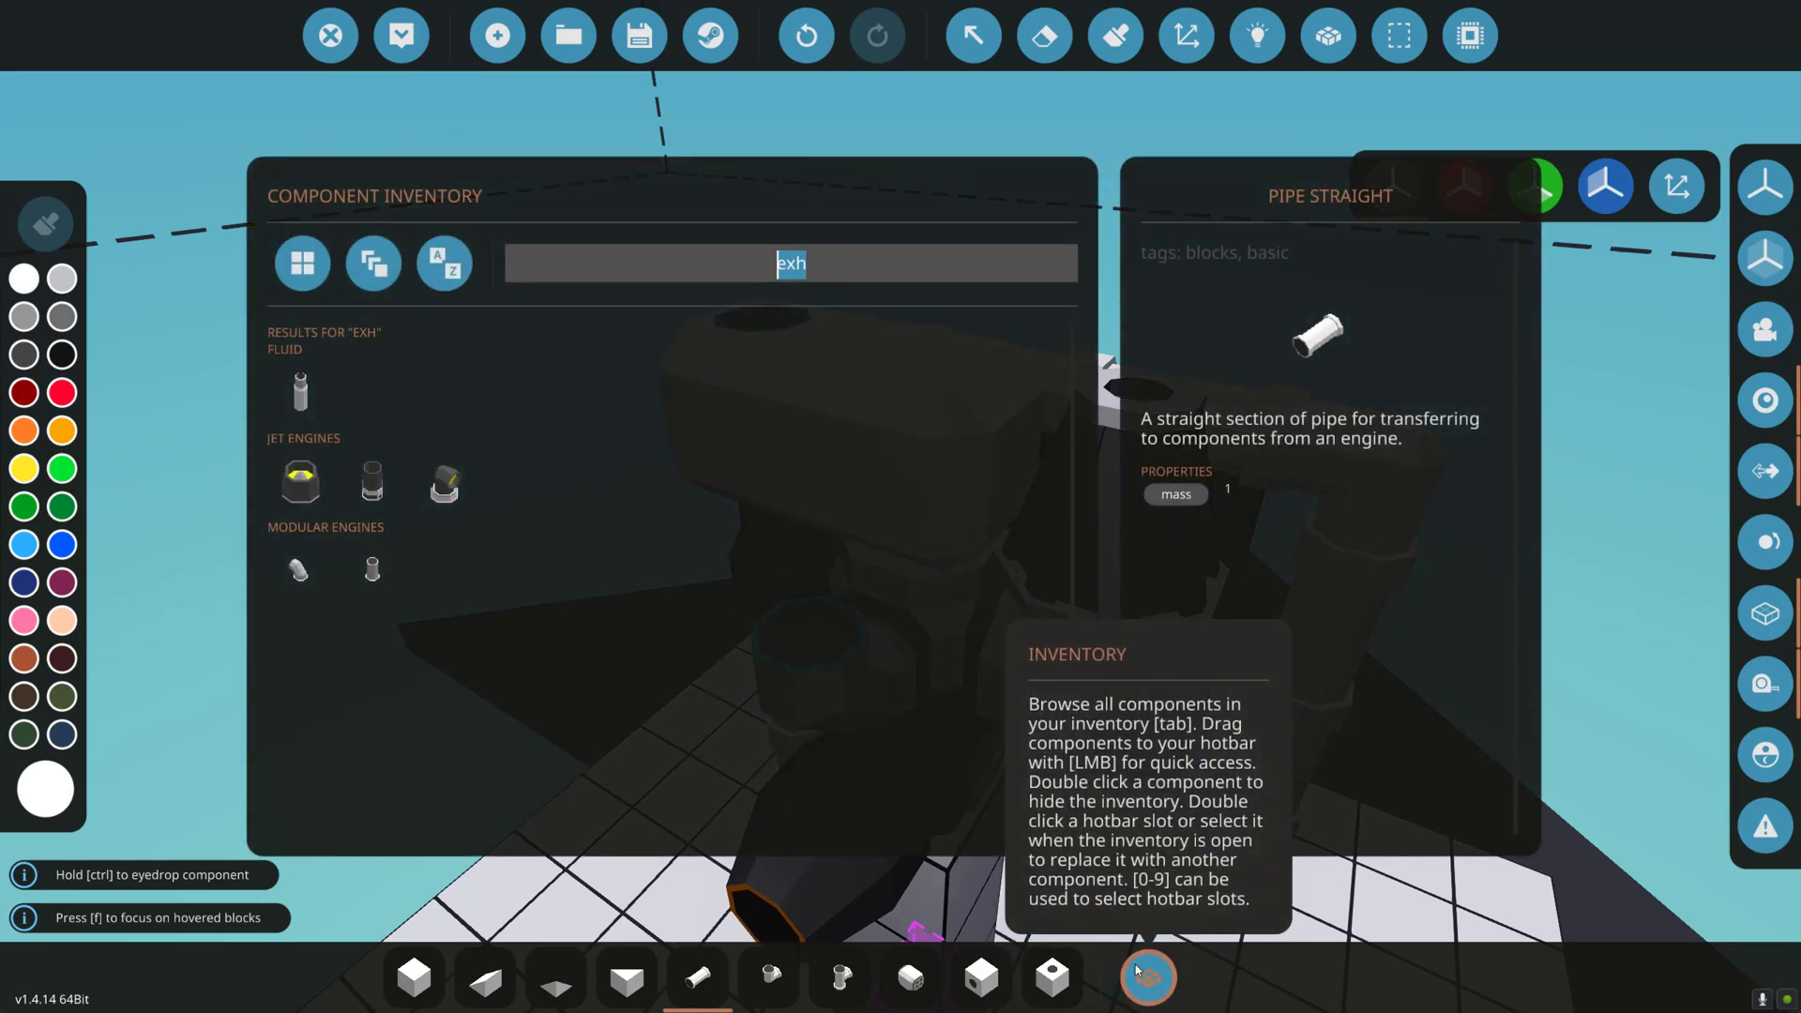
{"action": "type", "text": "ex"}
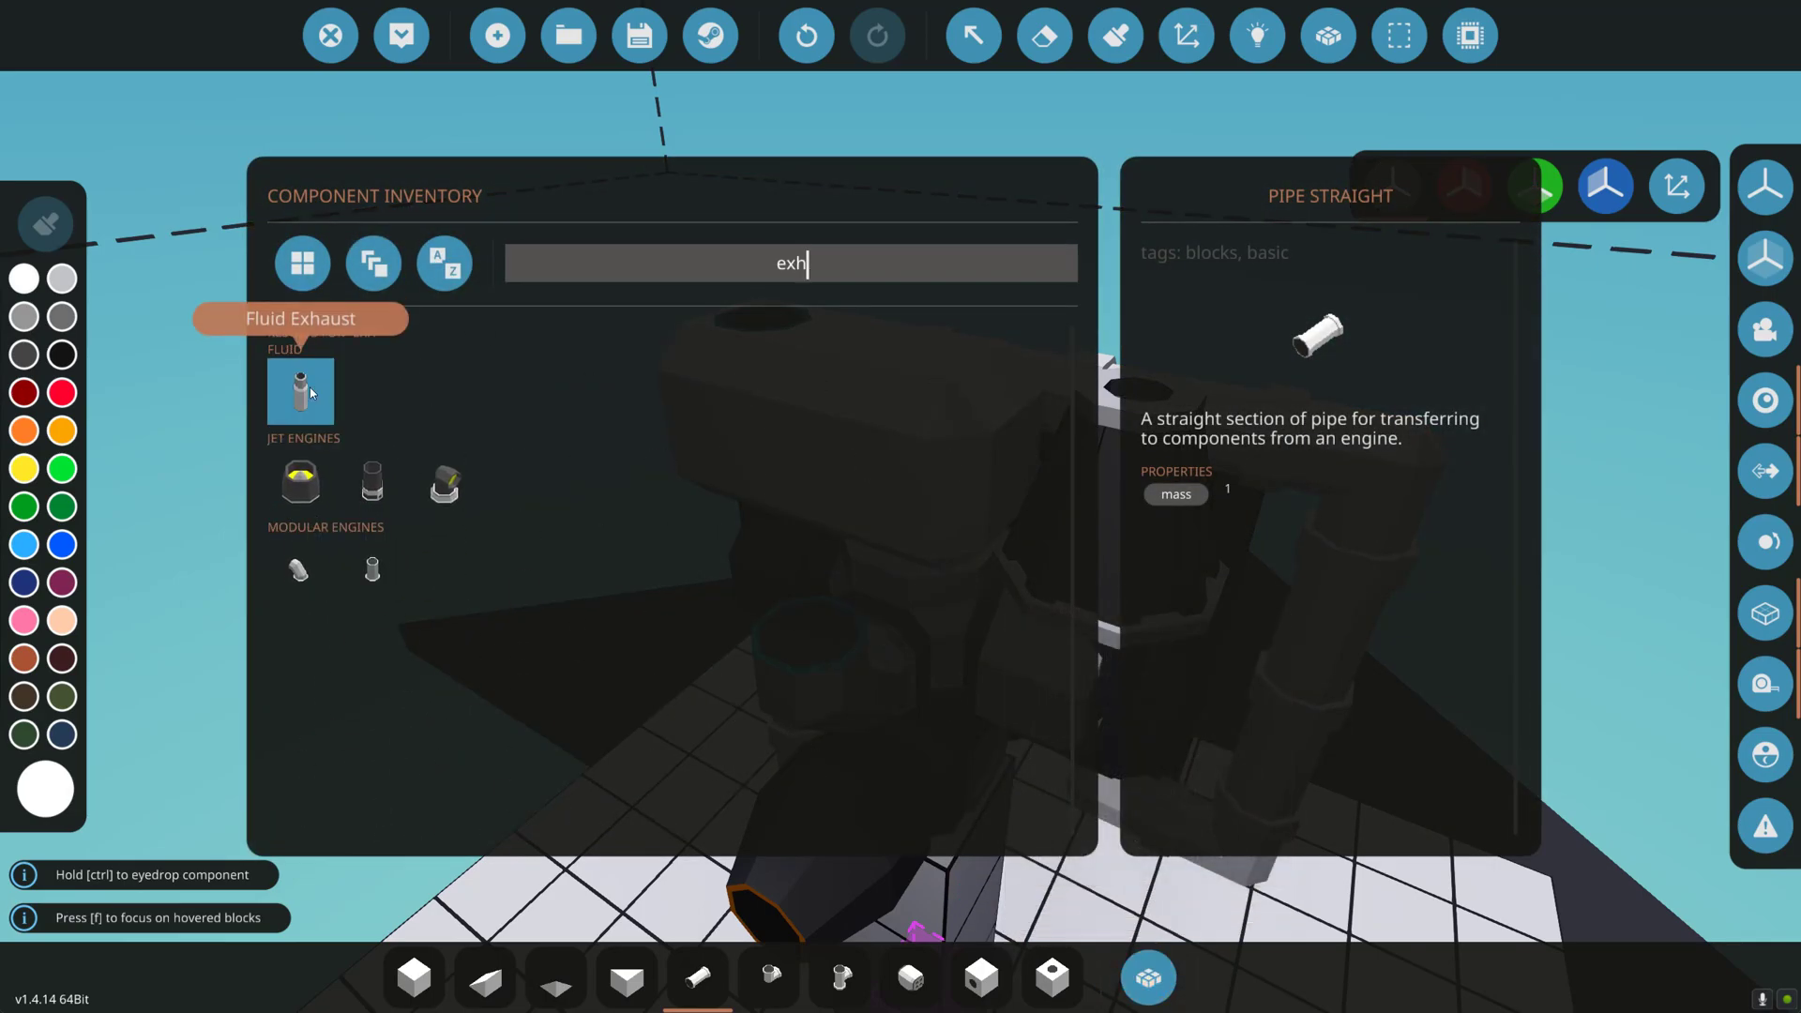
{"action": "left_click", "coordinate": [312, 394]}
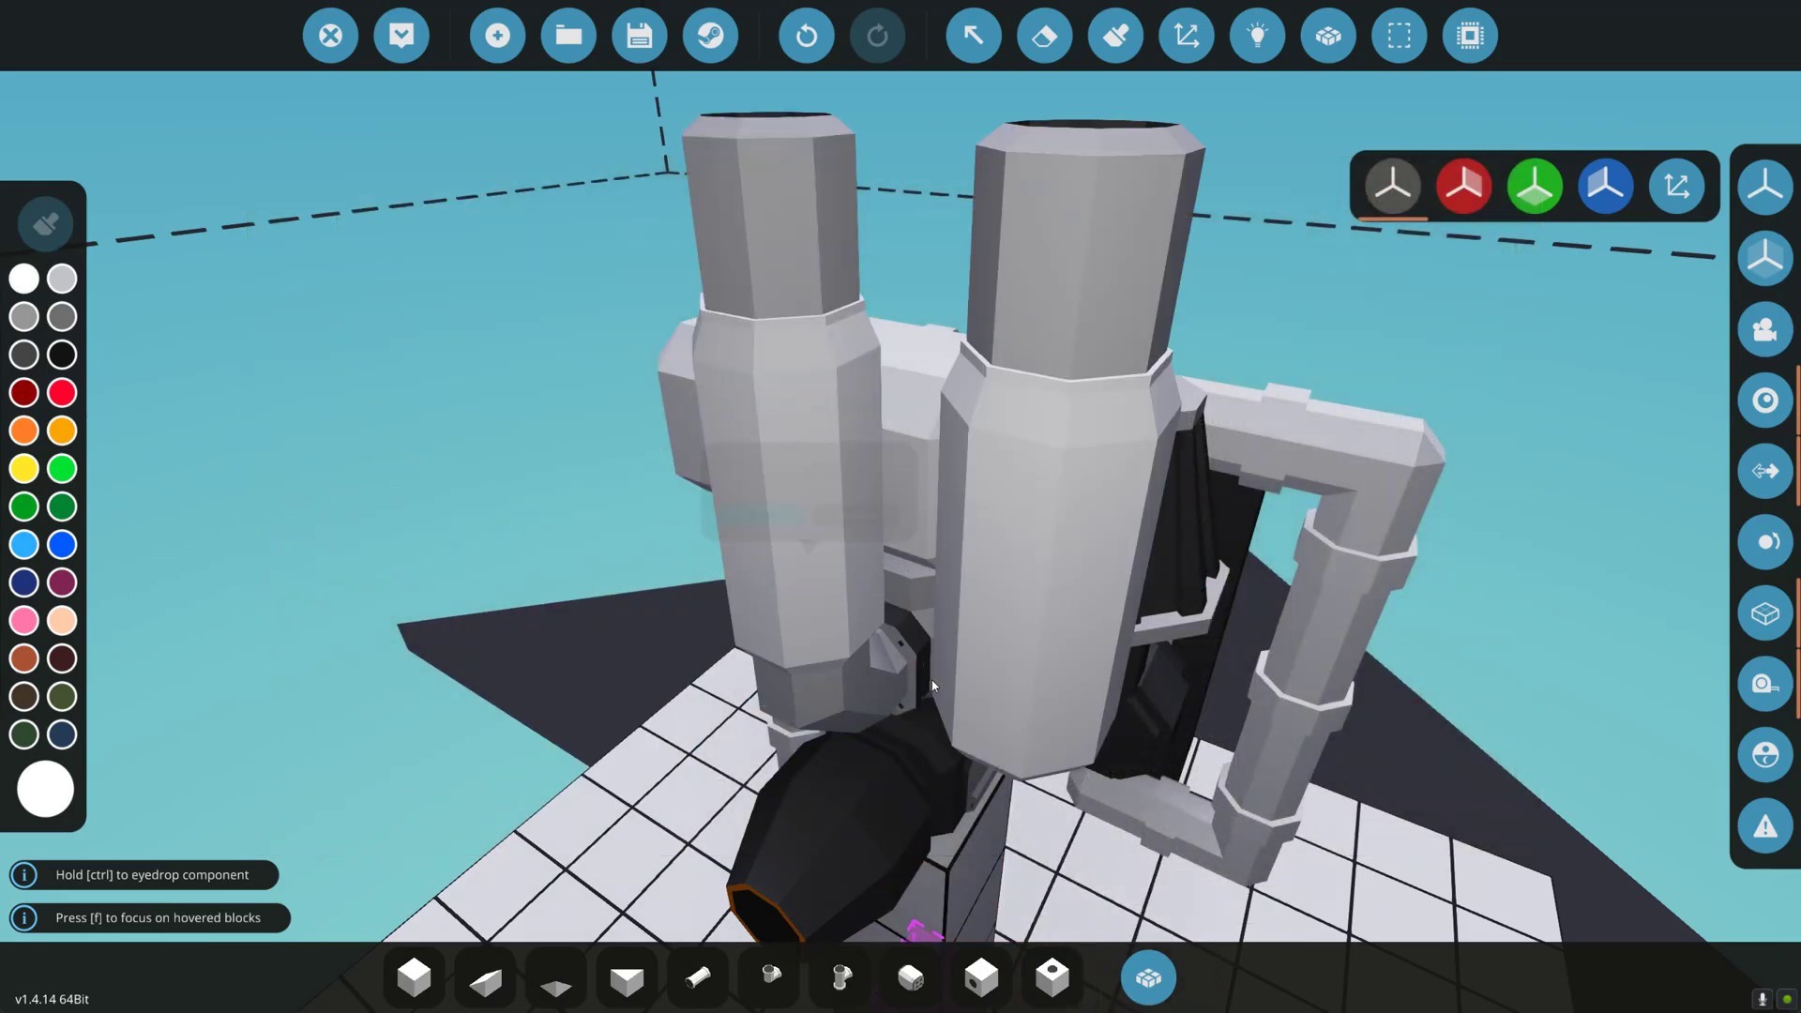
{"action": "left_click", "coordinate": [807, 36]}
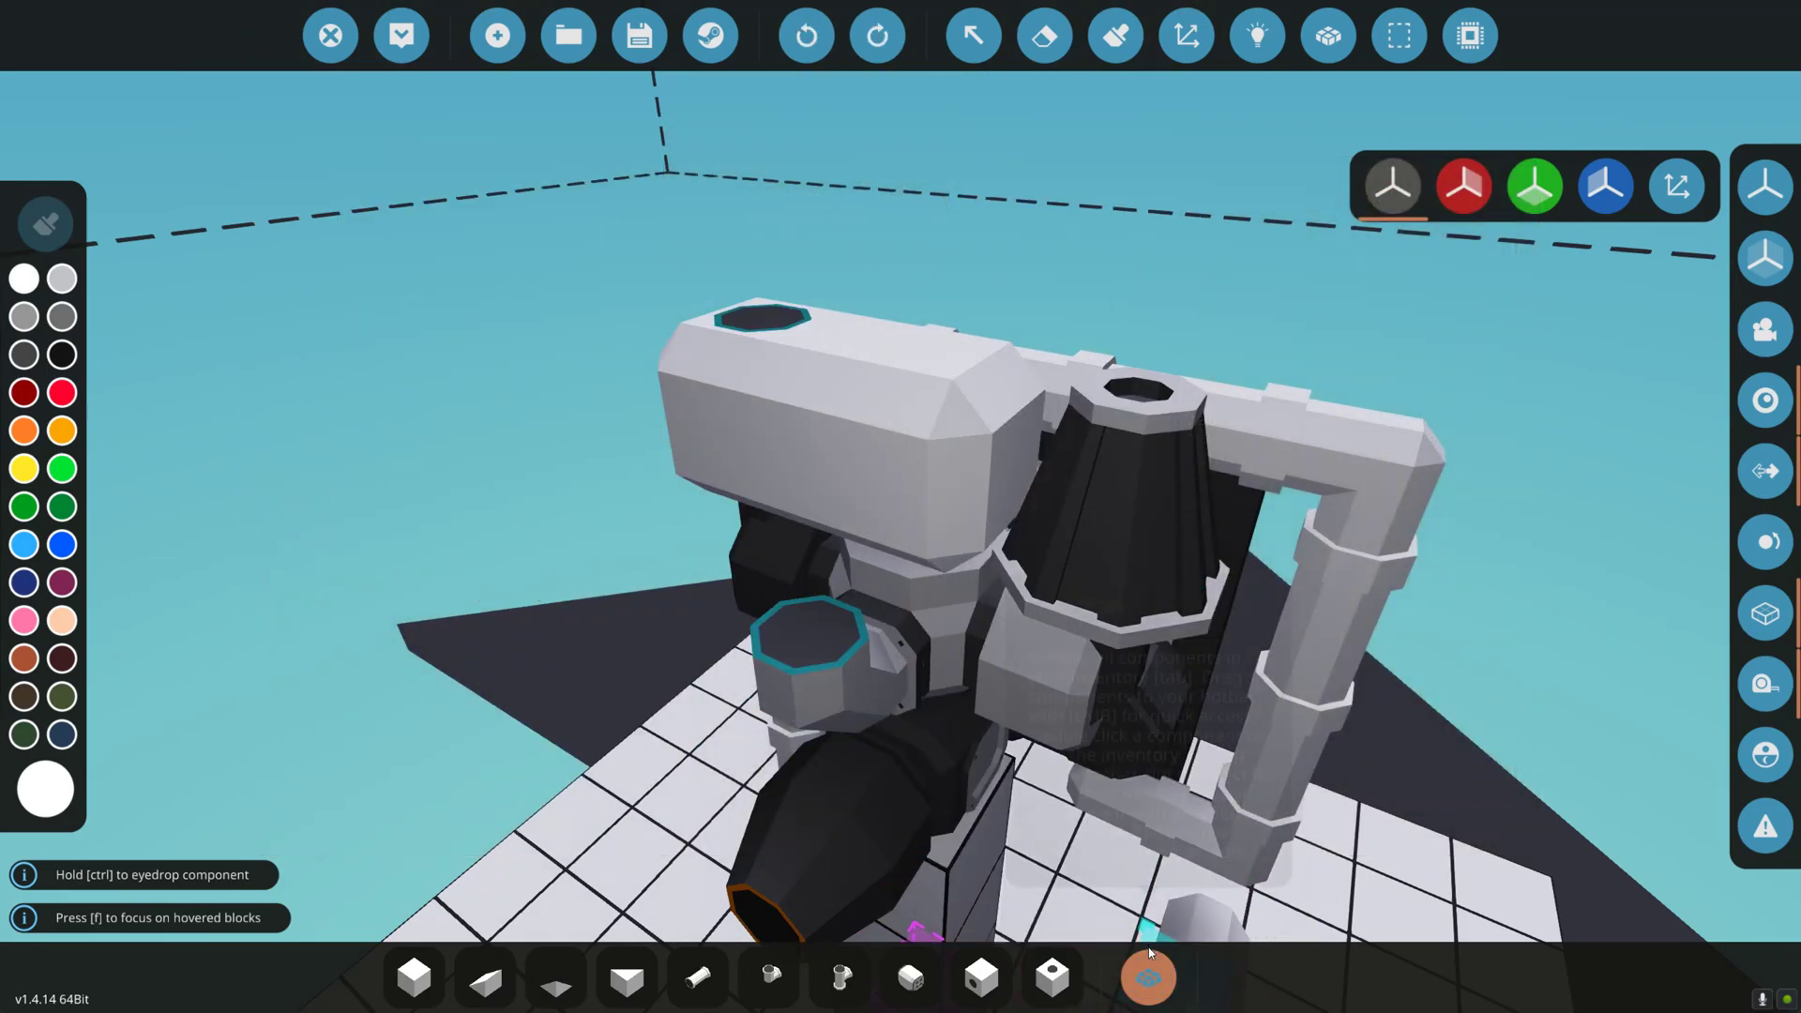
Search the component inventory for "fluid", try a Fluid Port on the exhaust manifold's outlet, and undo its placement.
{"action": "left_click", "coordinate": [1148, 976]}
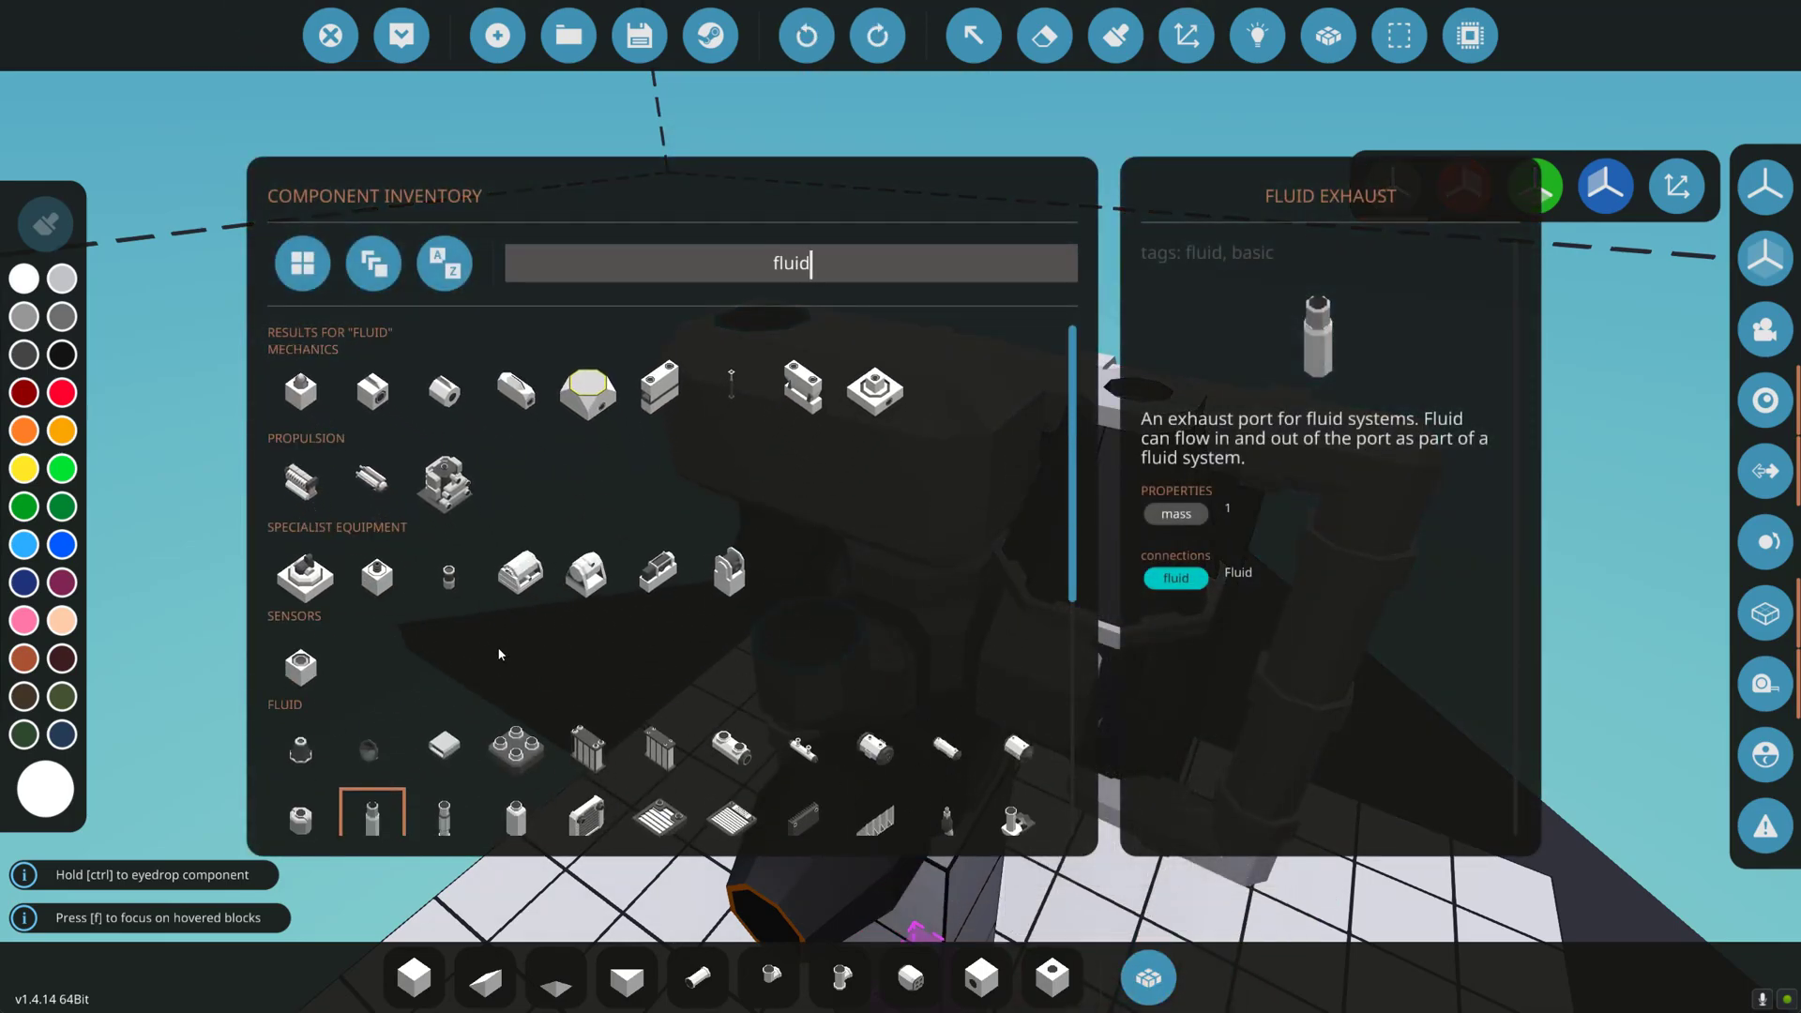
{"action": "scroll", "coordinate": [357, 651], "scroll_direction": "down", "scroll_amount": 2}
{"action": "left_click", "coordinate": [300, 738]}
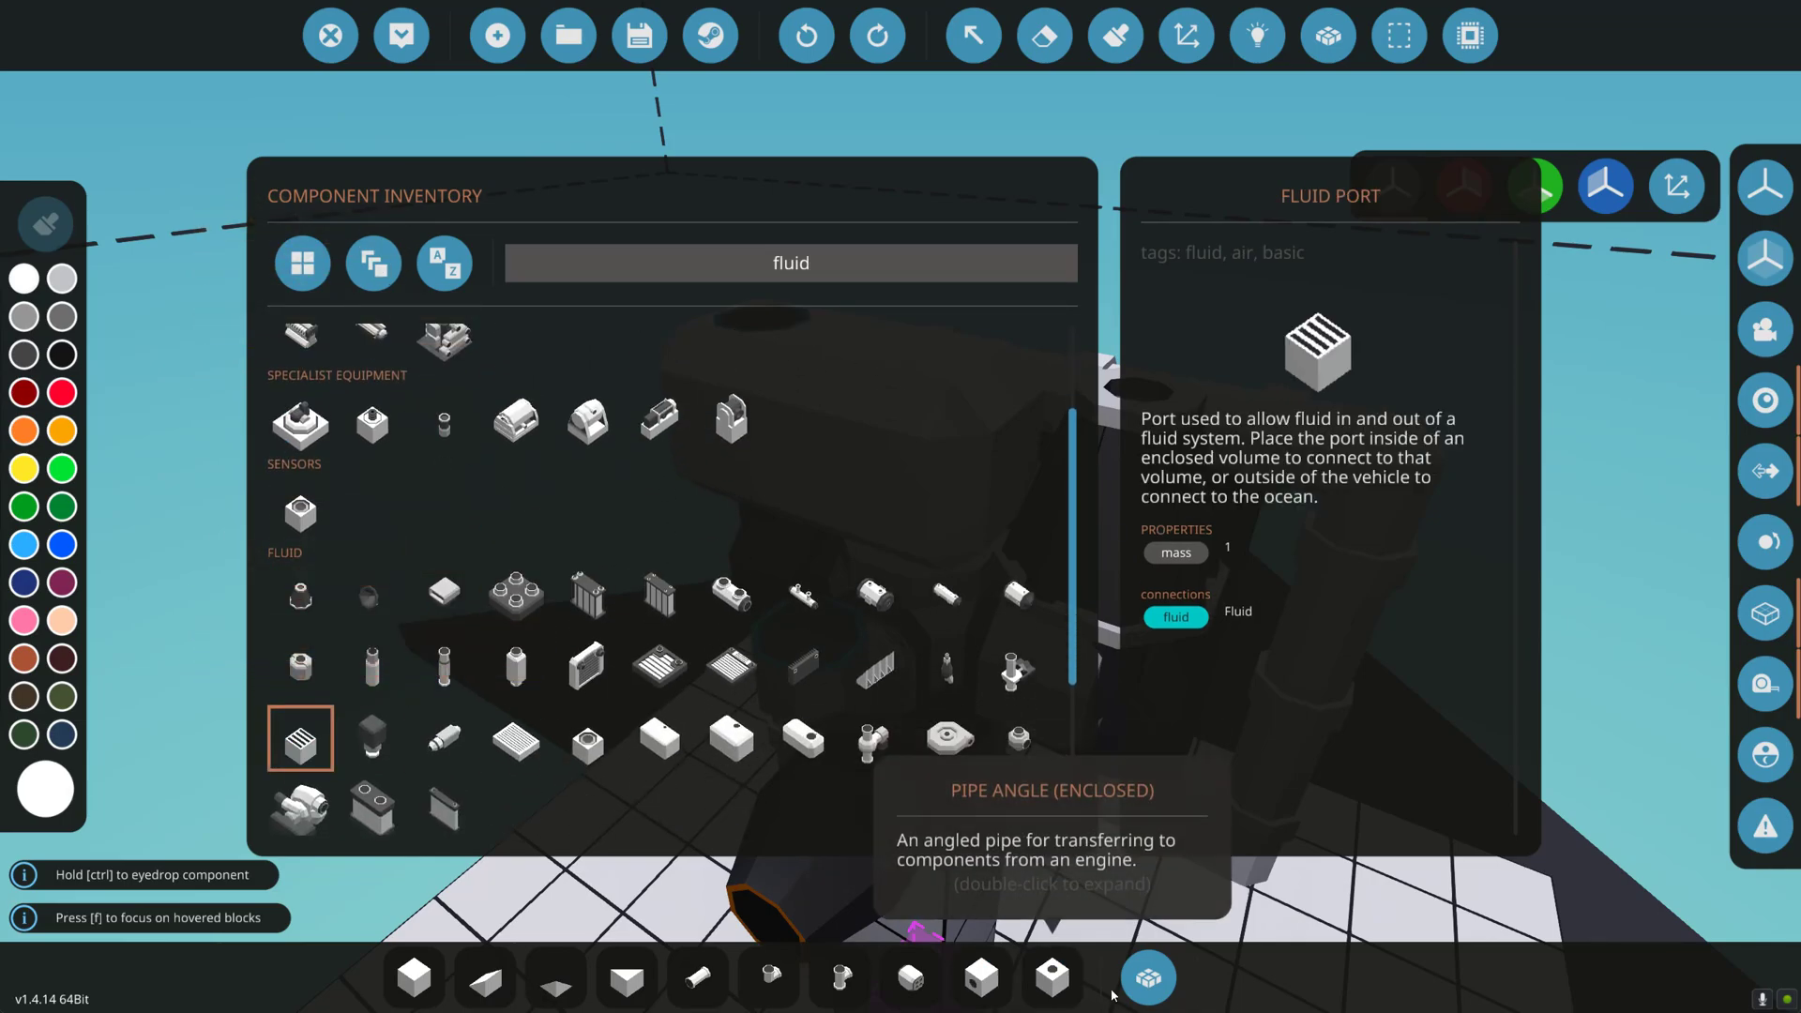
{"action": "left_click", "coordinate": [1148, 977]}
{"action": "left_click", "coordinate": [833, 636]}
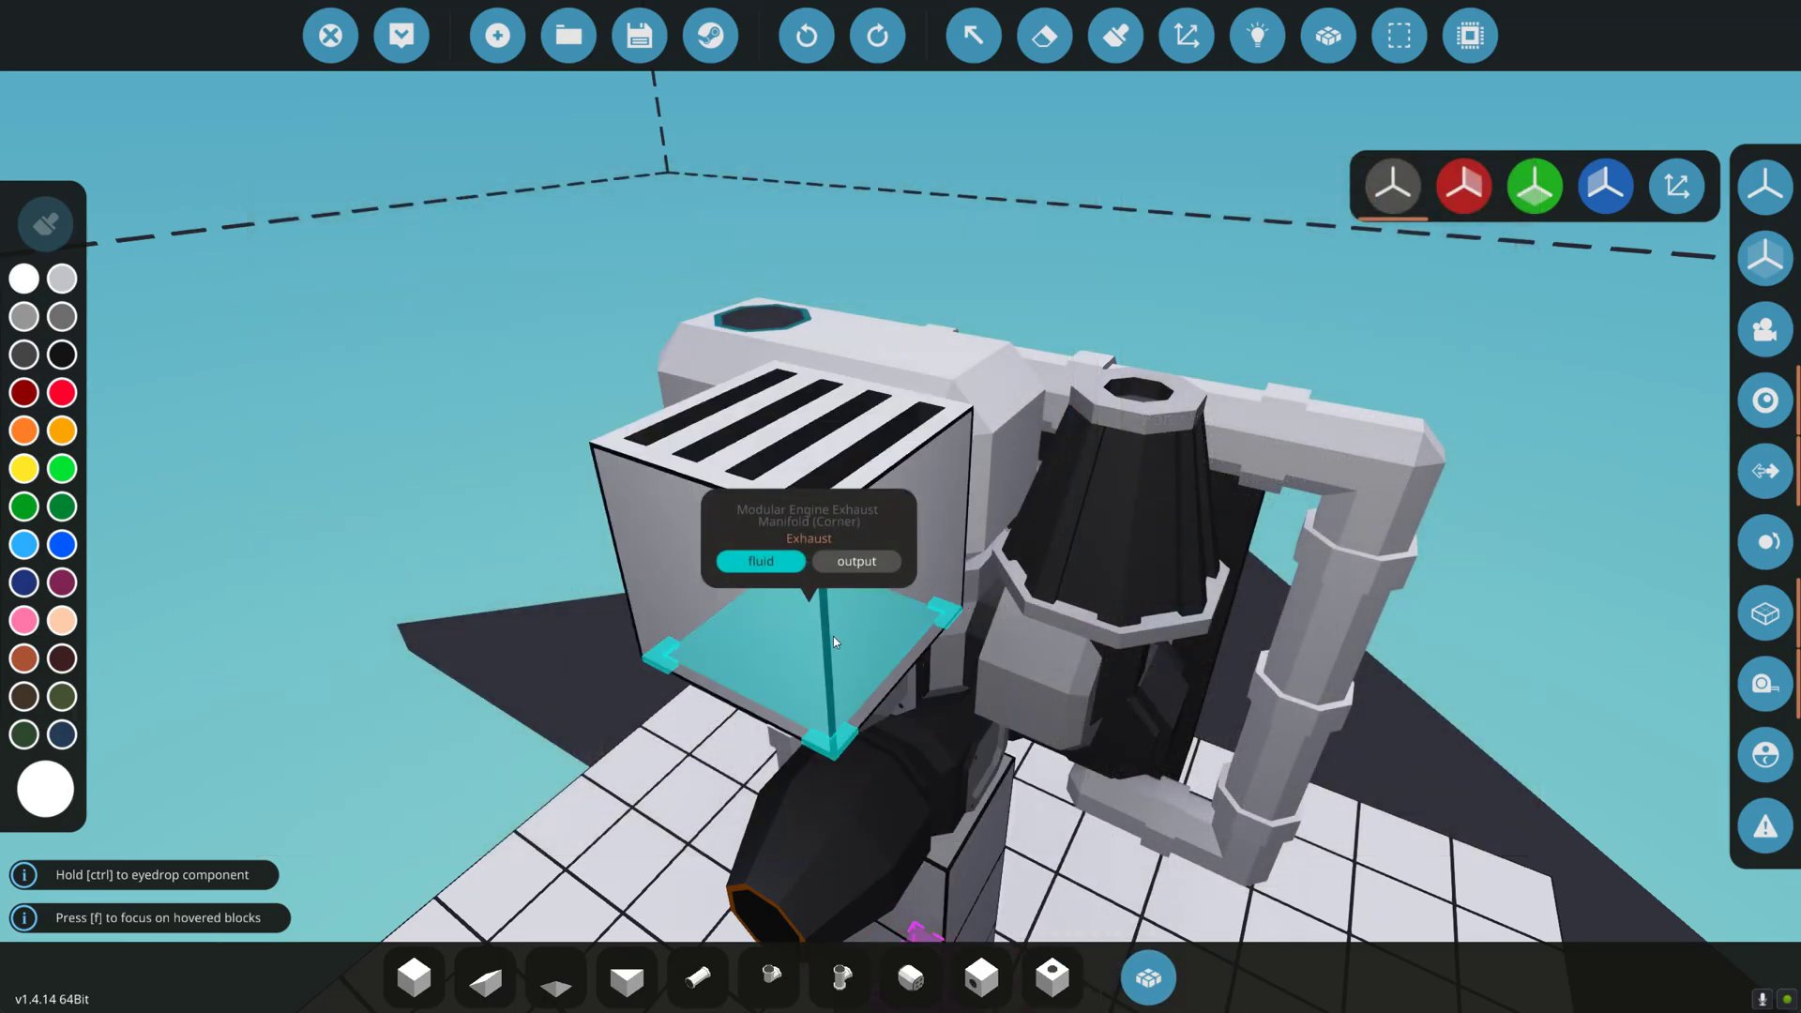
{"action": "left_click", "coordinate": [825, 19]}
Stack three straight pipes upward from the exhaust manifold's outlet and place a Fluid Exhaust on top of them.
{"action": "left_click", "coordinate": [697, 975]}
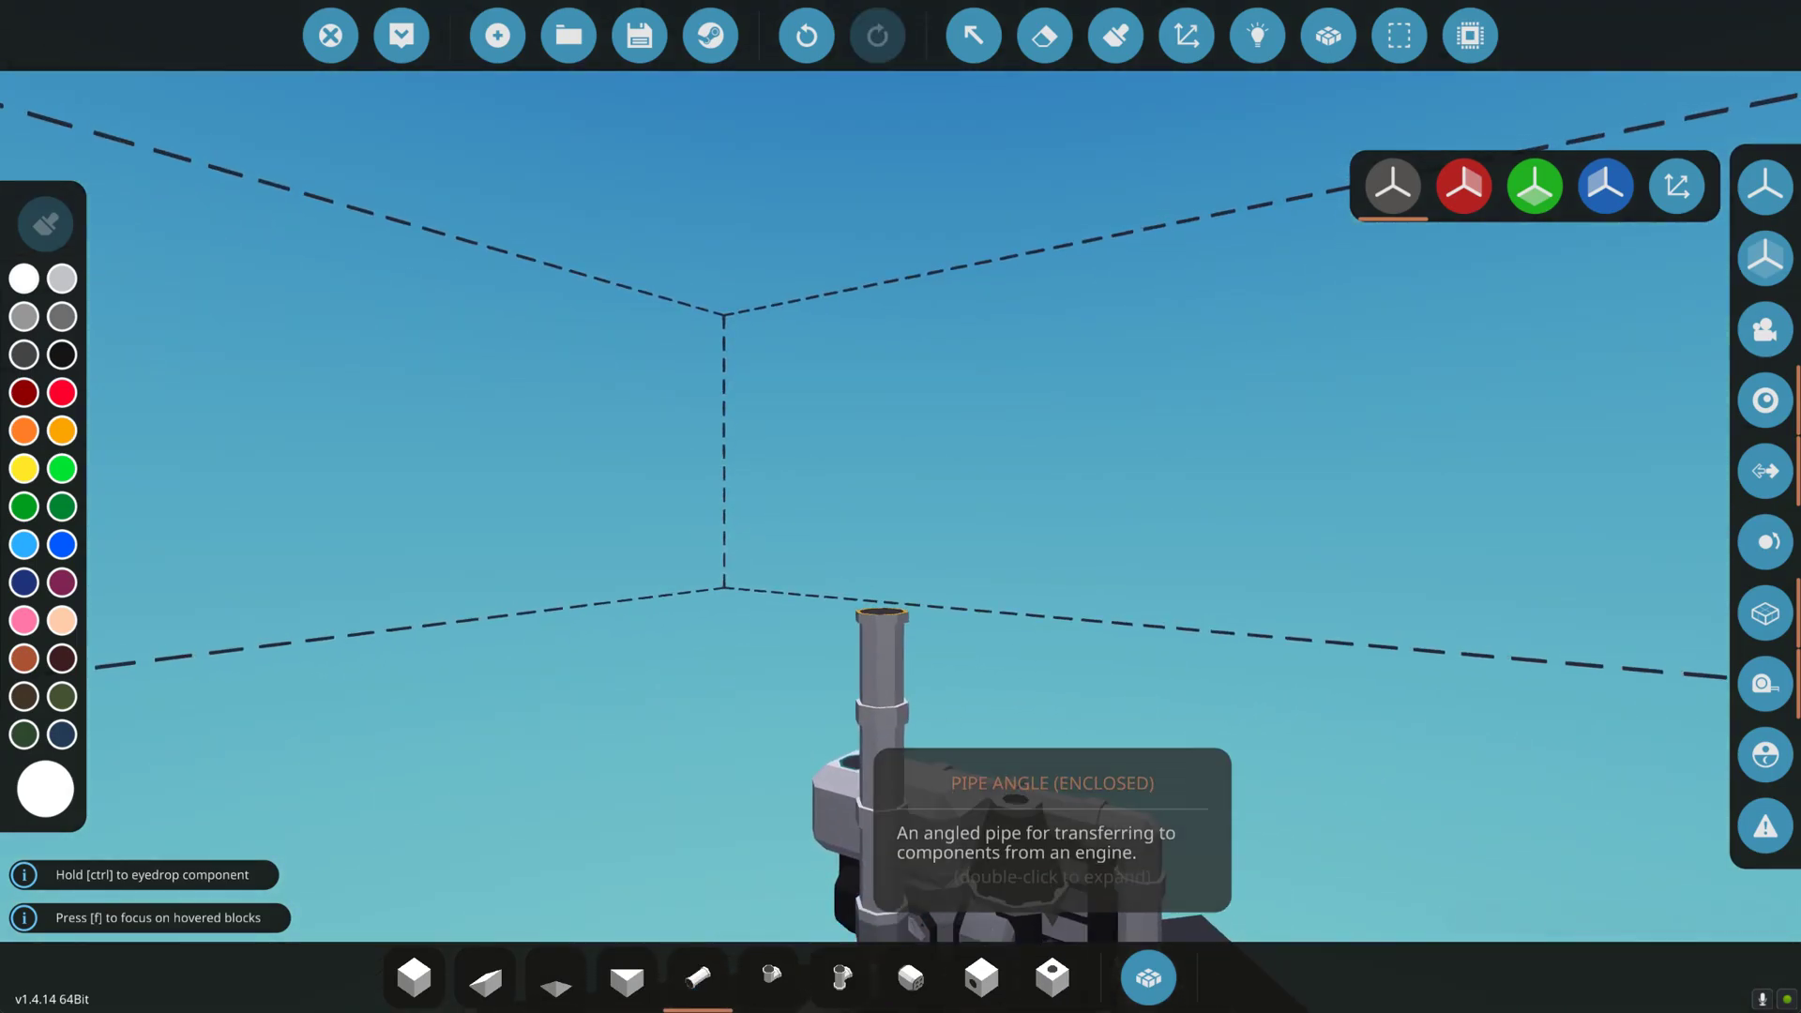
{"action": "left_click", "coordinate": [1126, 959]}
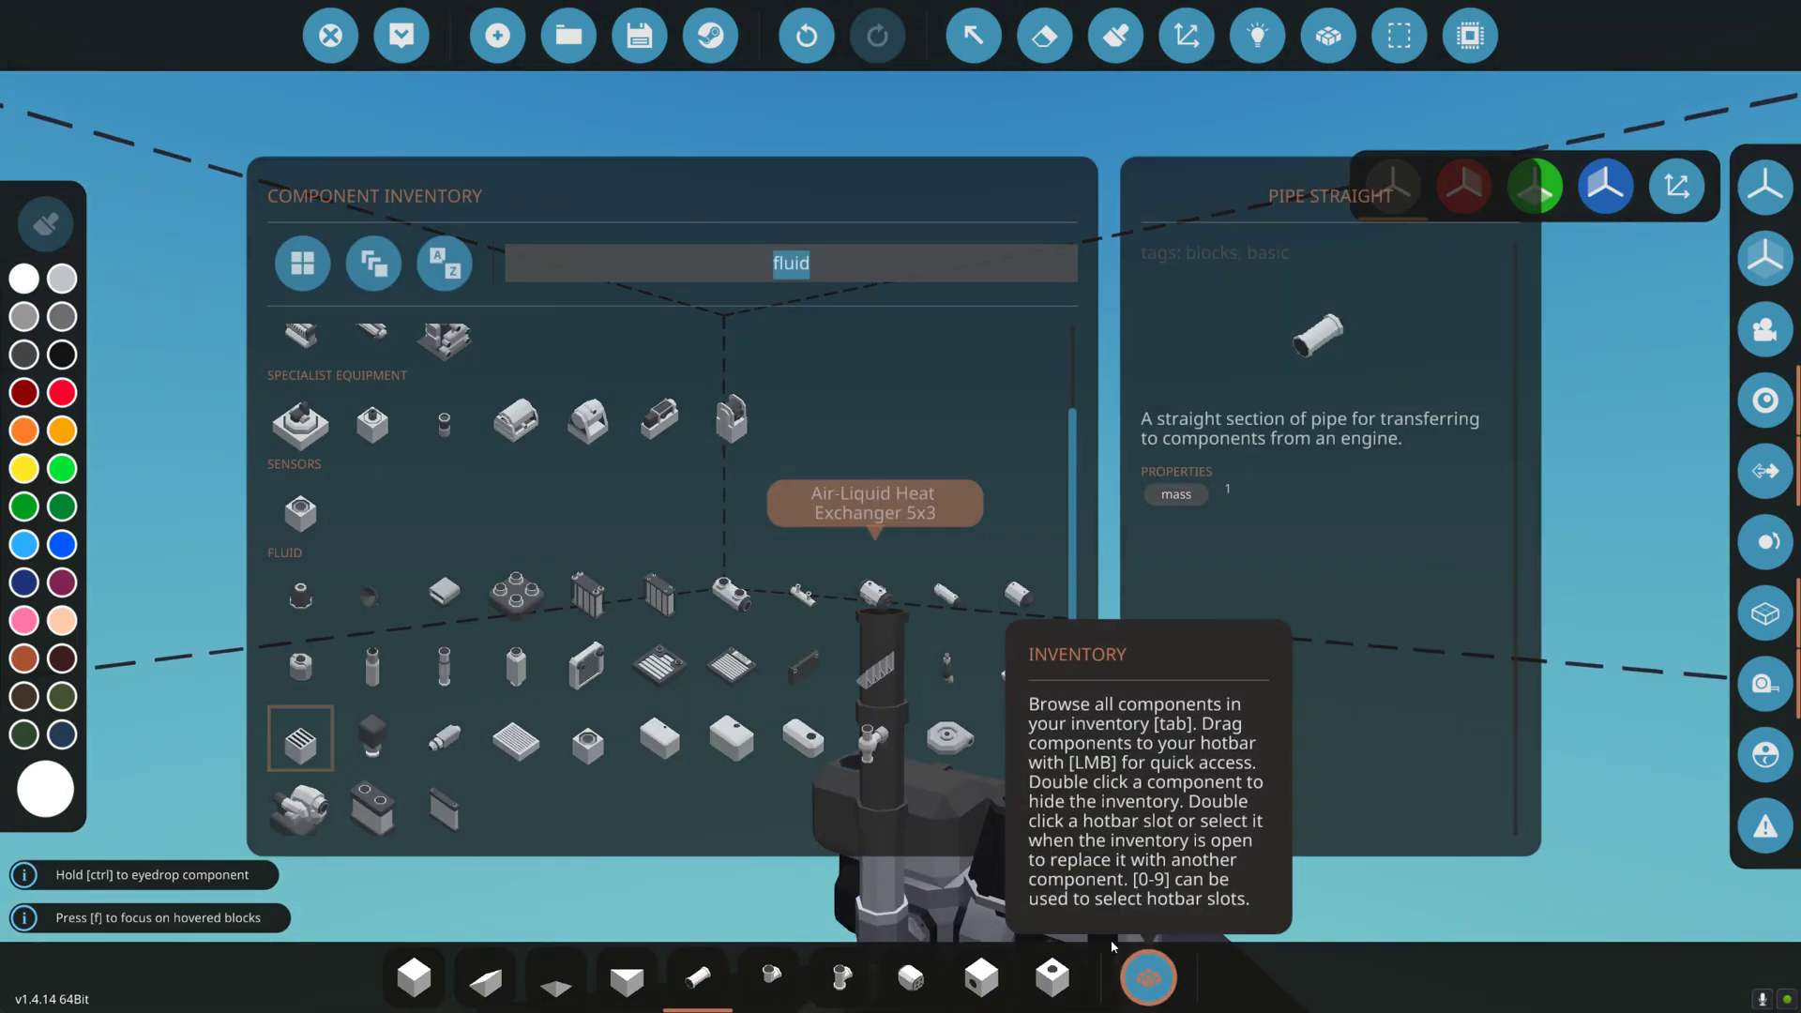
{"action": "left_click", "coordinate": [372, 666]}
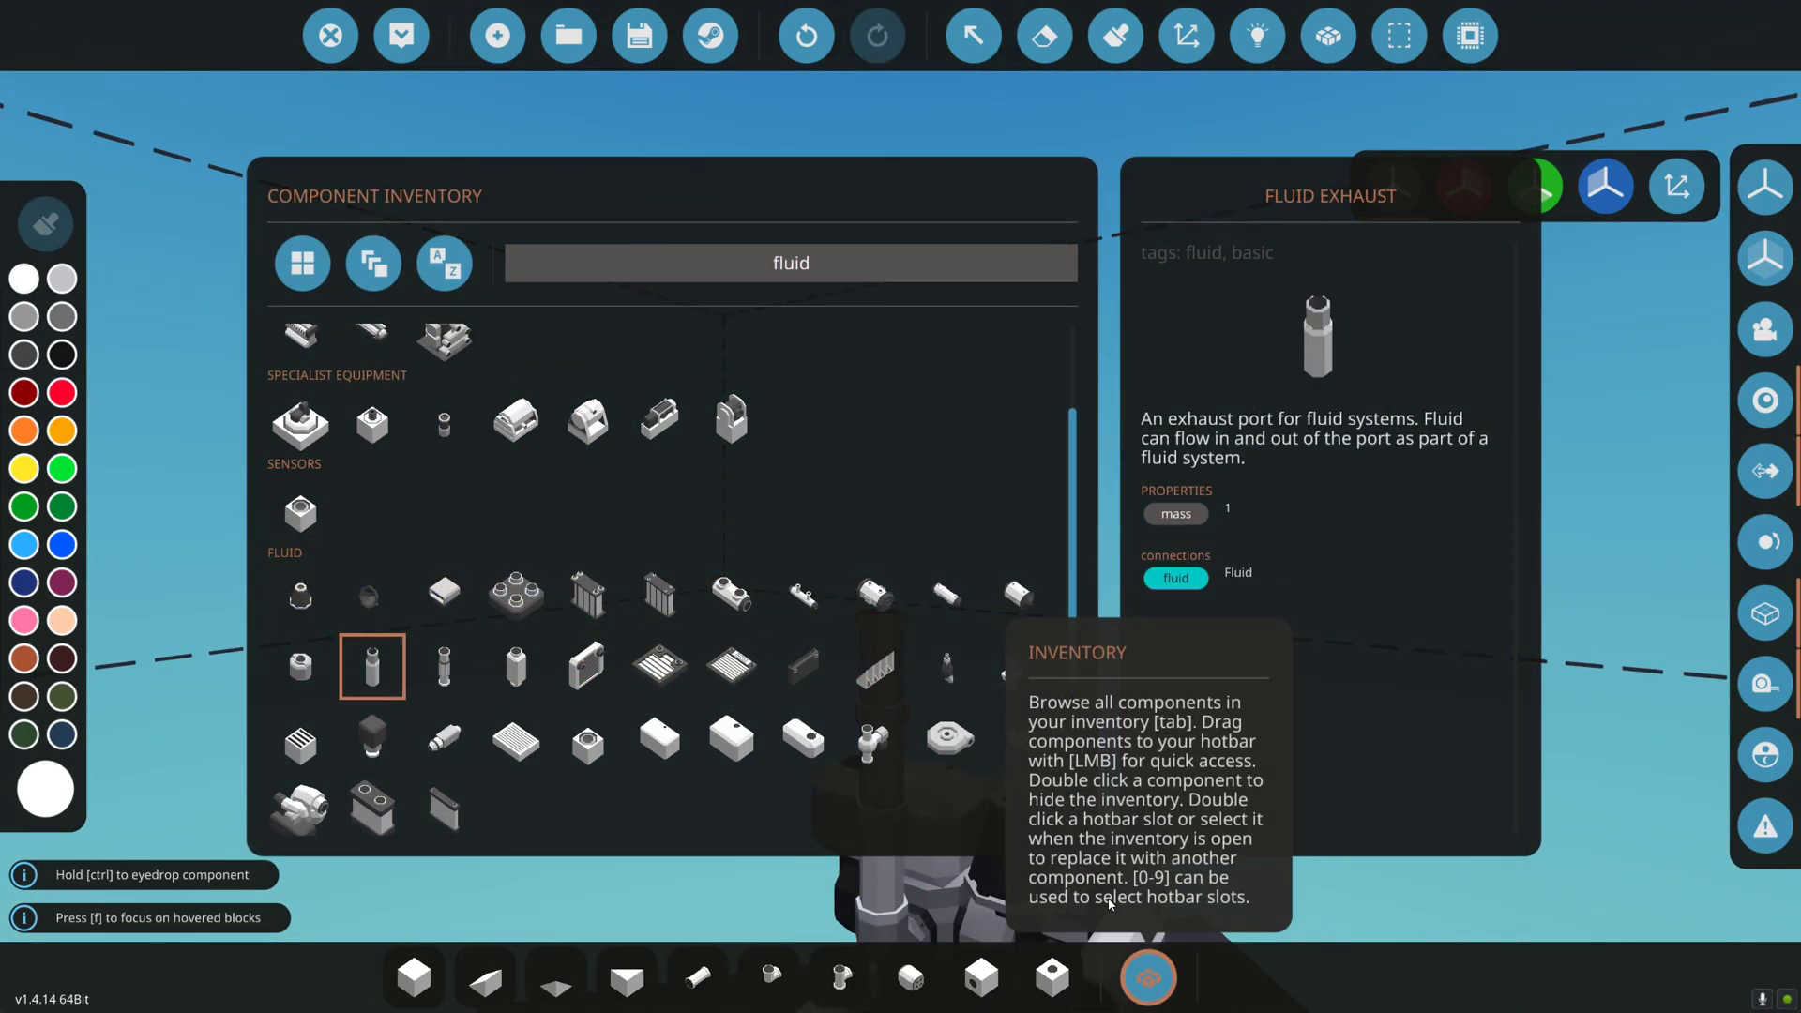
{"action": "left_click", "coordinate": [1130, 957]}
{"action": "scroll", "coordinate": [976, 623], "scroll_direction": "down", "scroll_amount": 3}
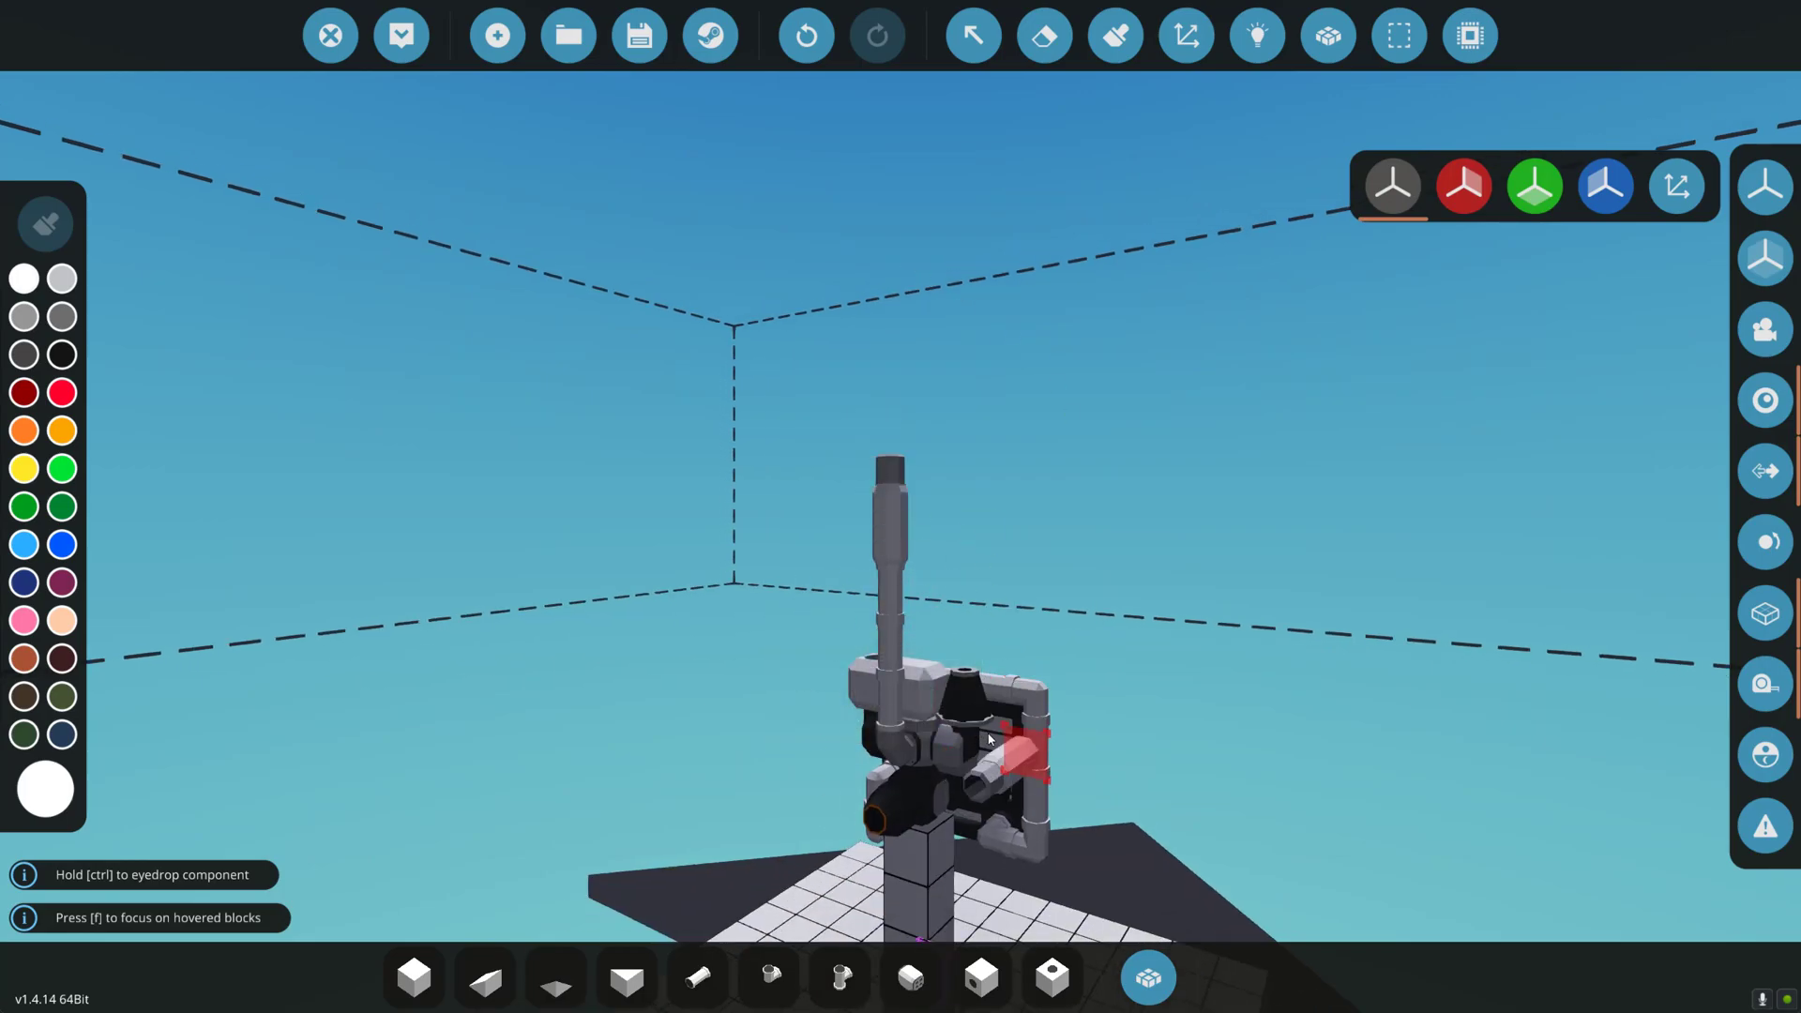
Examine the assembled engine from the radiator and pump sides, including its cooling pipes and exhaust stack.
{"action": "key", "text": "d"}
{"action": "key", "text": "w"}
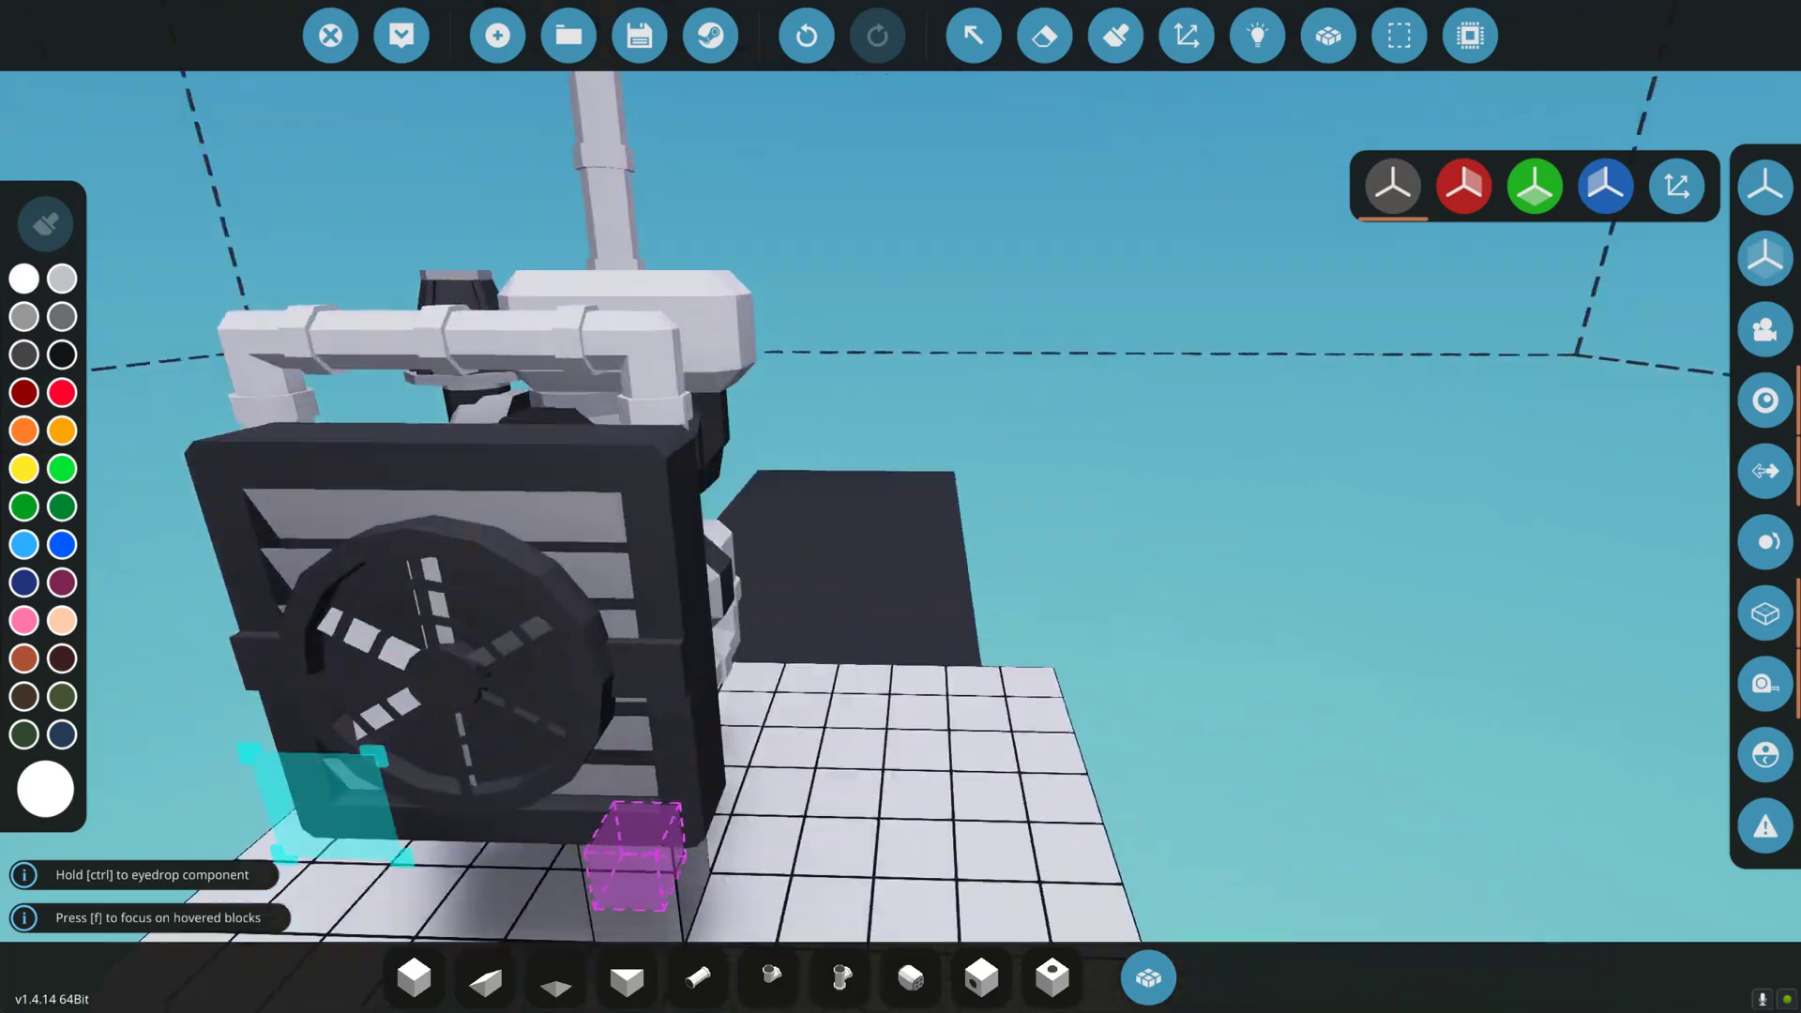
{"action": "key", "text": "d"}
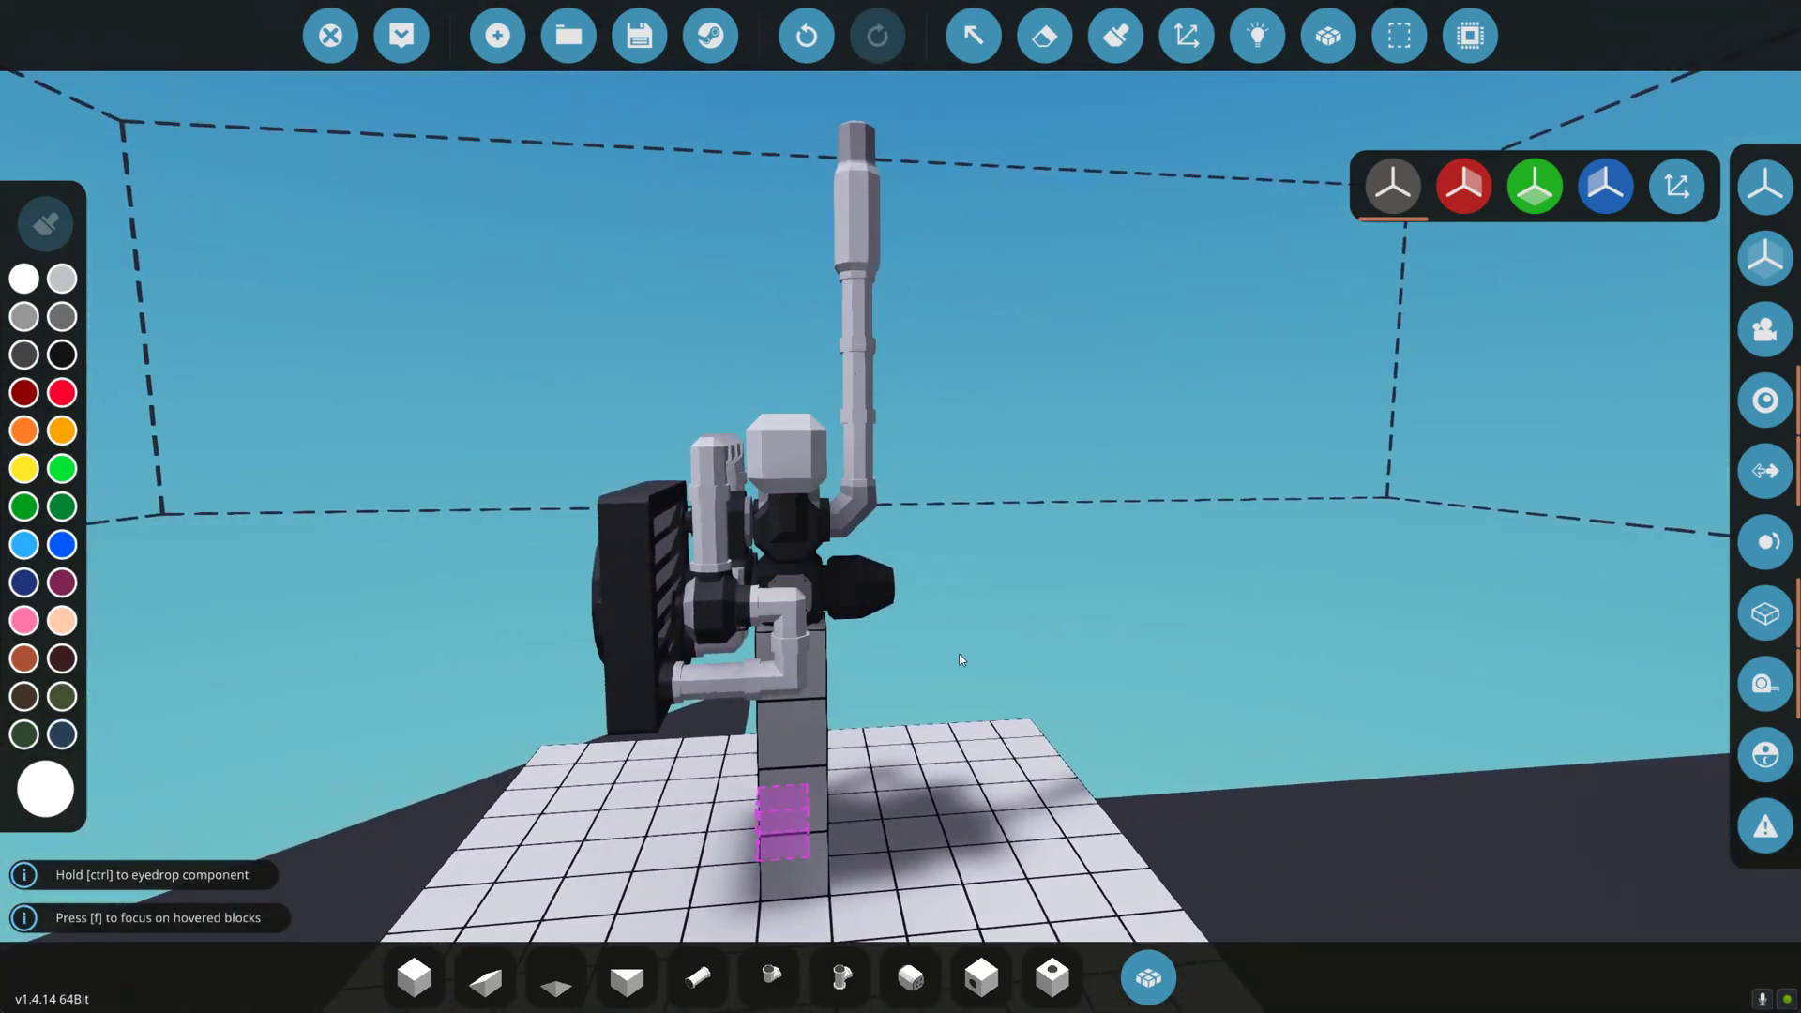
{"action": "key", "text": "w"}
{"action": "key", "text": "d"}
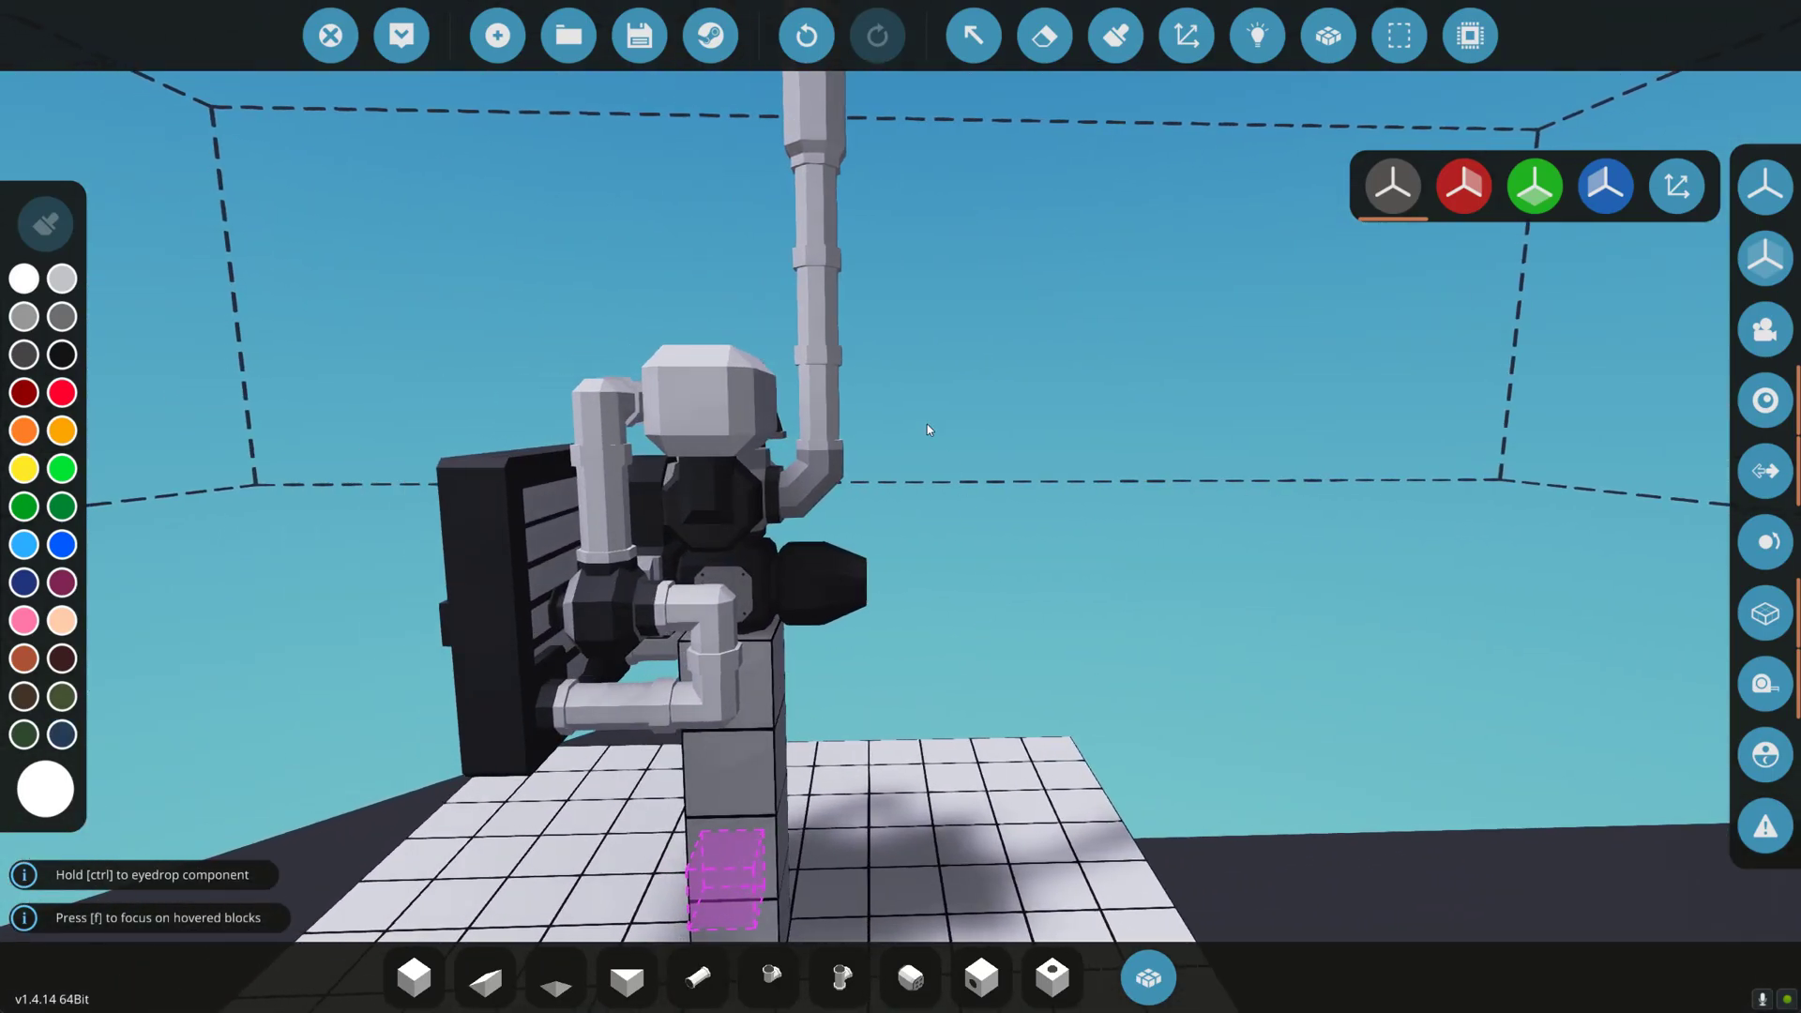
{"action": "key", "text": "s"}
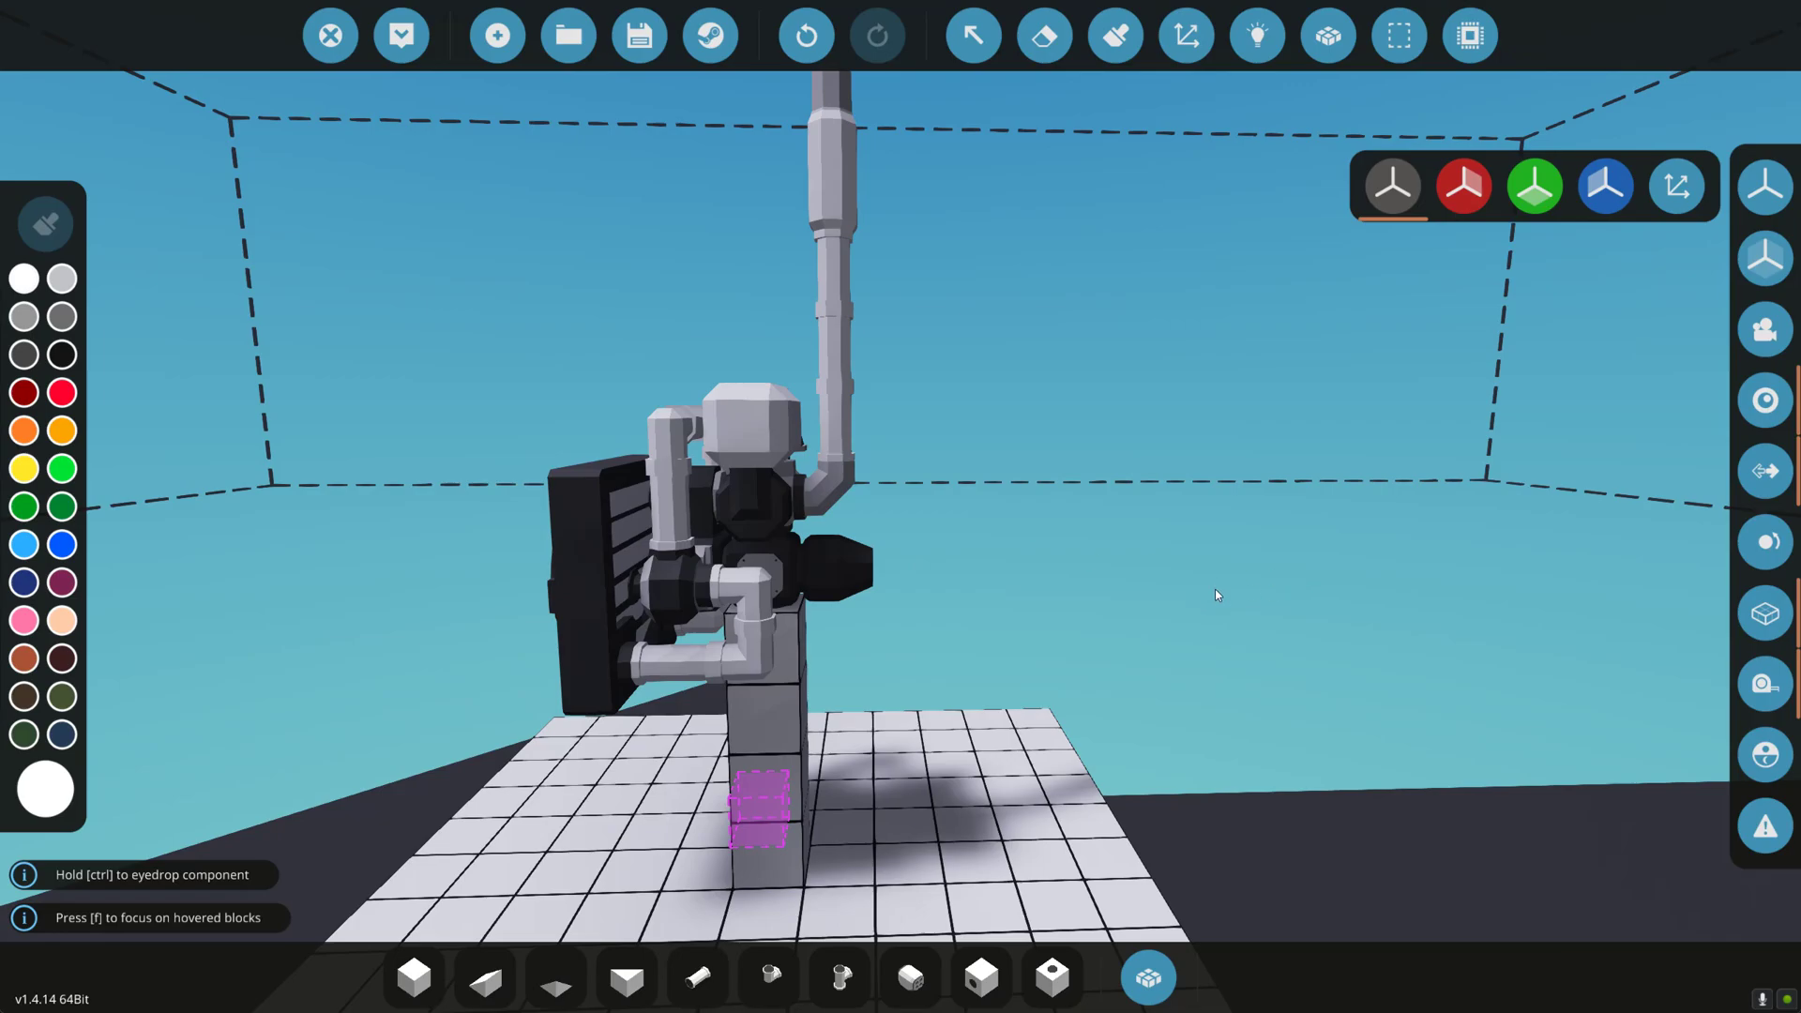
{"action": "key", "text": "s"}
{"action": "key", "text": "s"}
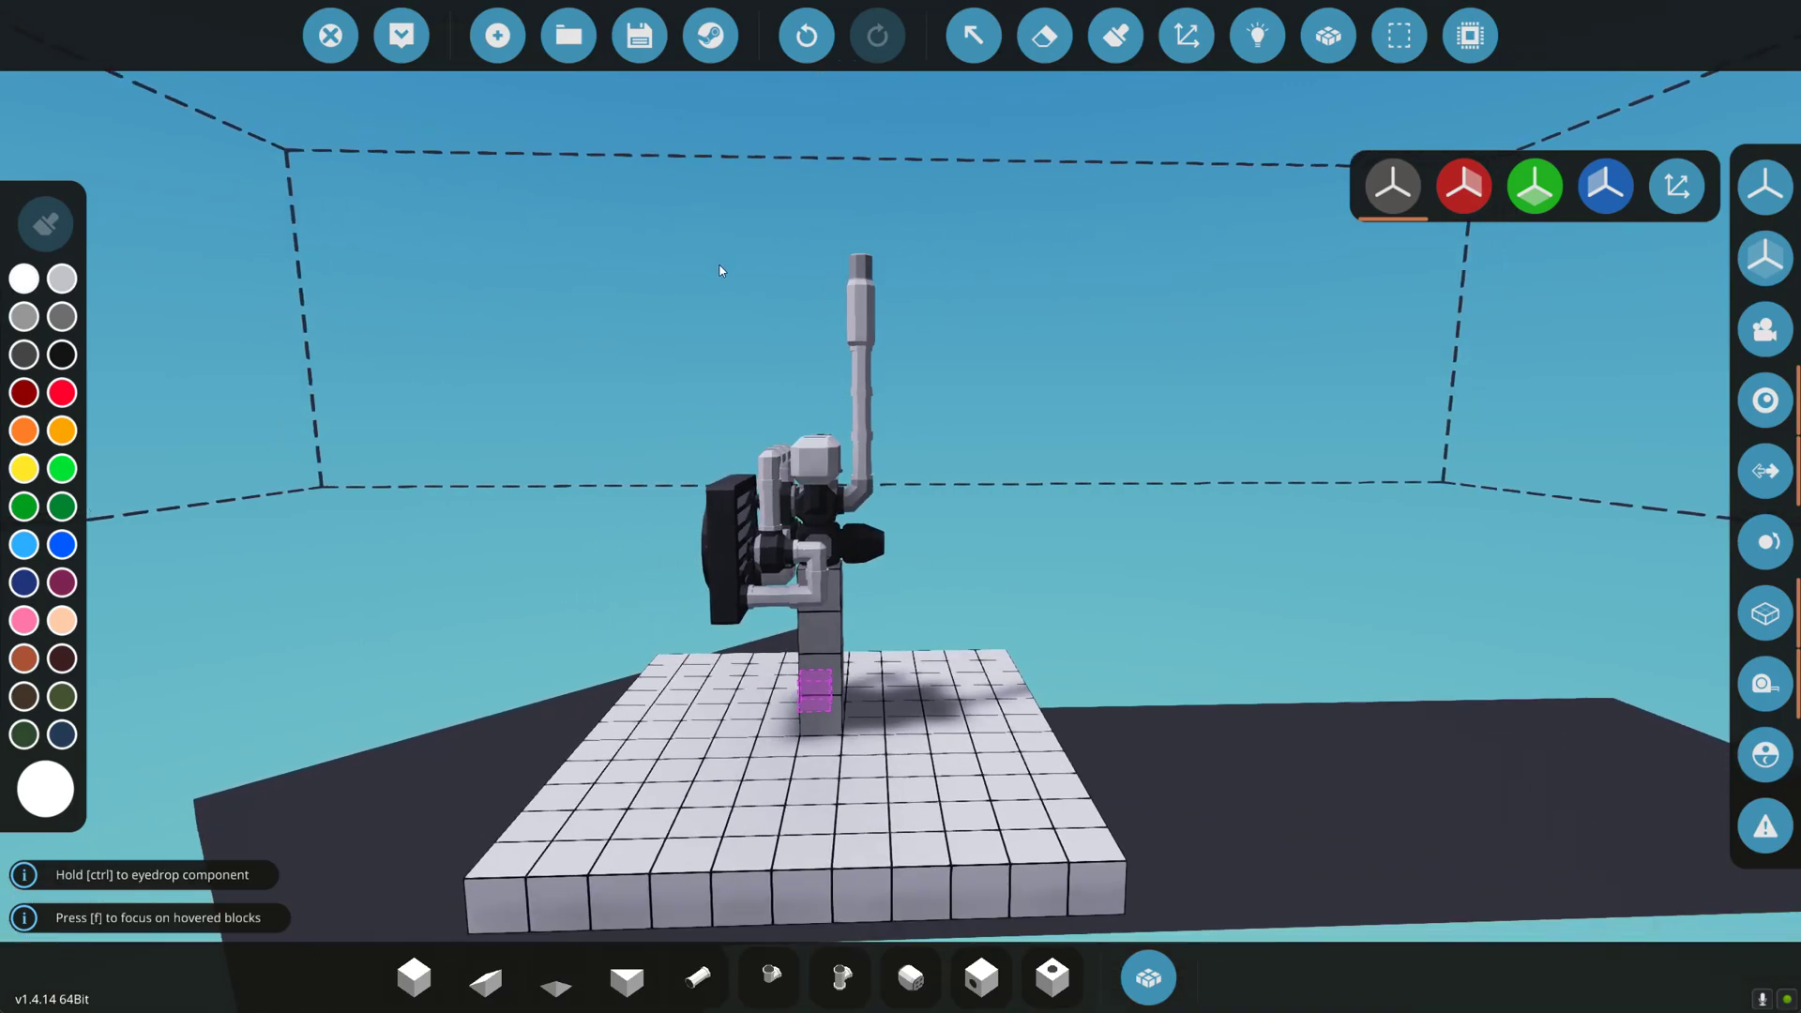